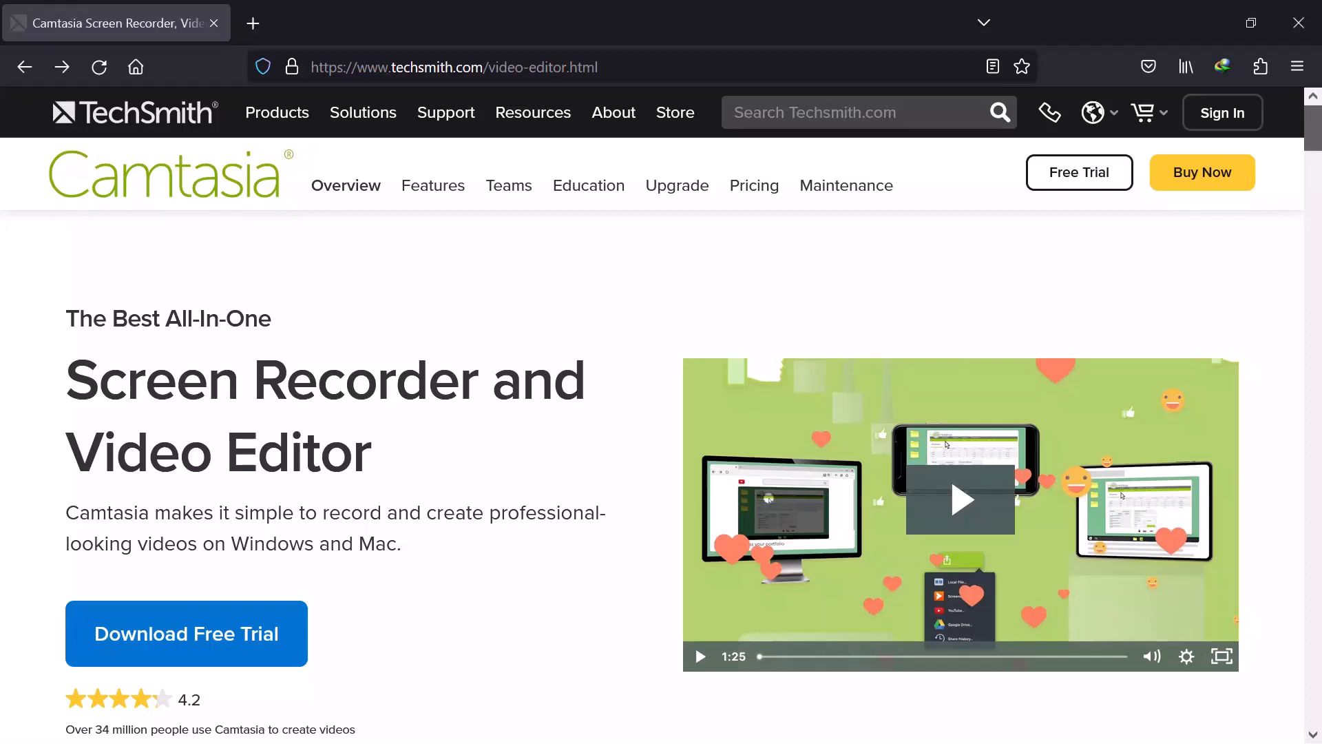
Look through the Camtasia overview page, covering its feature highlights, suggested video types and the section on recording the screen.
scroll(653, 411, "down", 2)
scroll(652, 411, "down", 4)
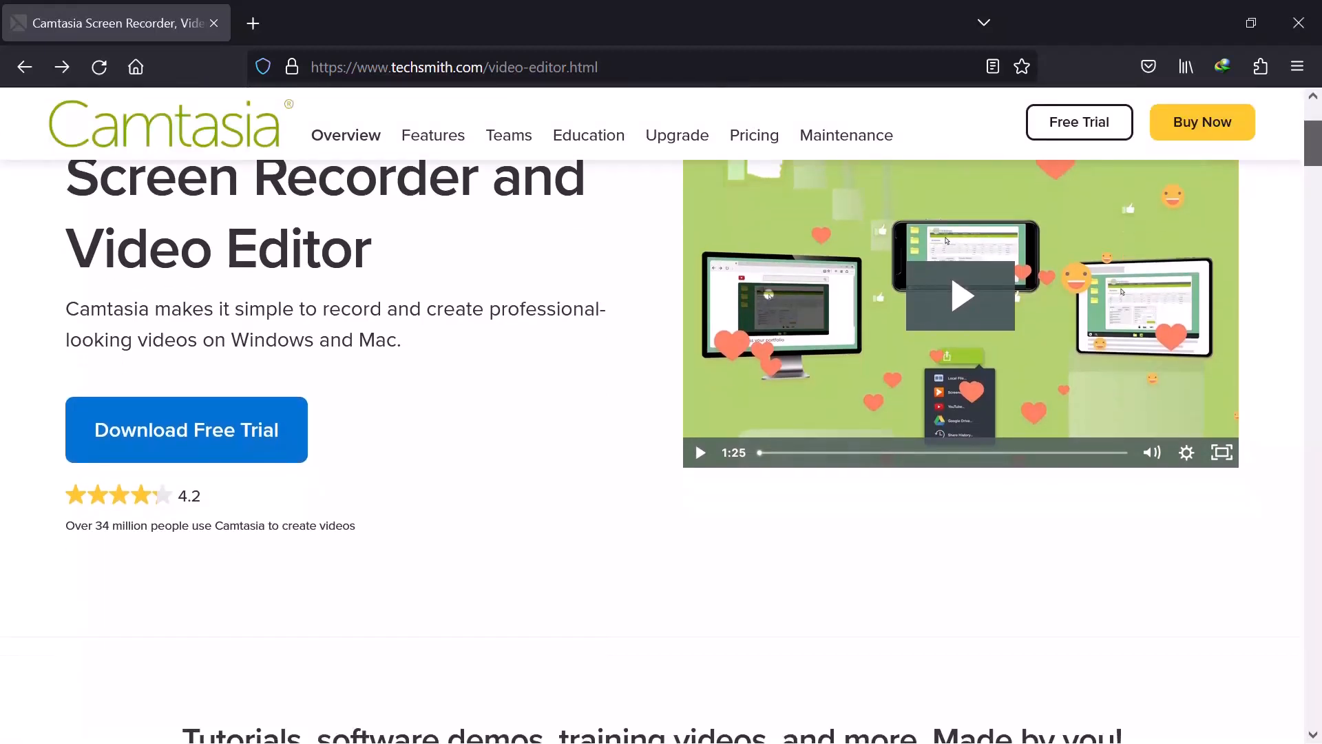
scroll(653, 412, "down", 2)
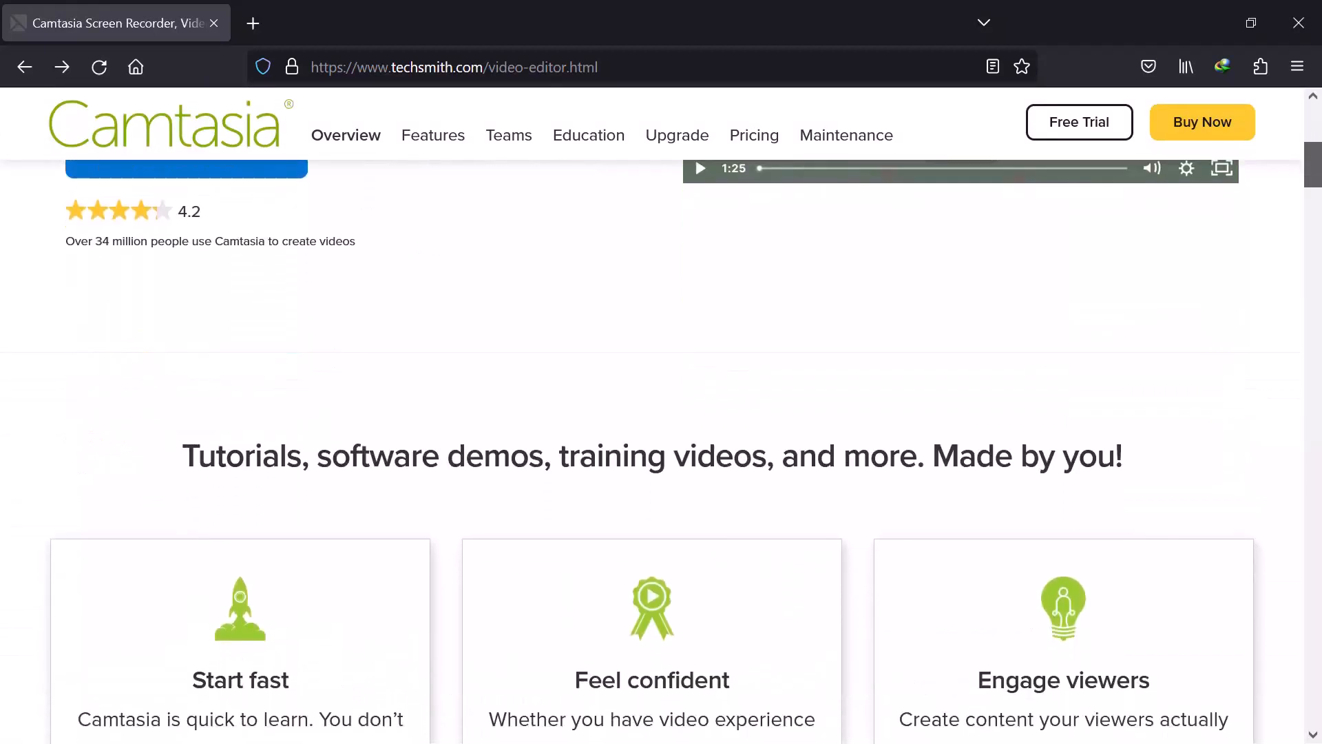
scroll(653, 412, "down", 3)
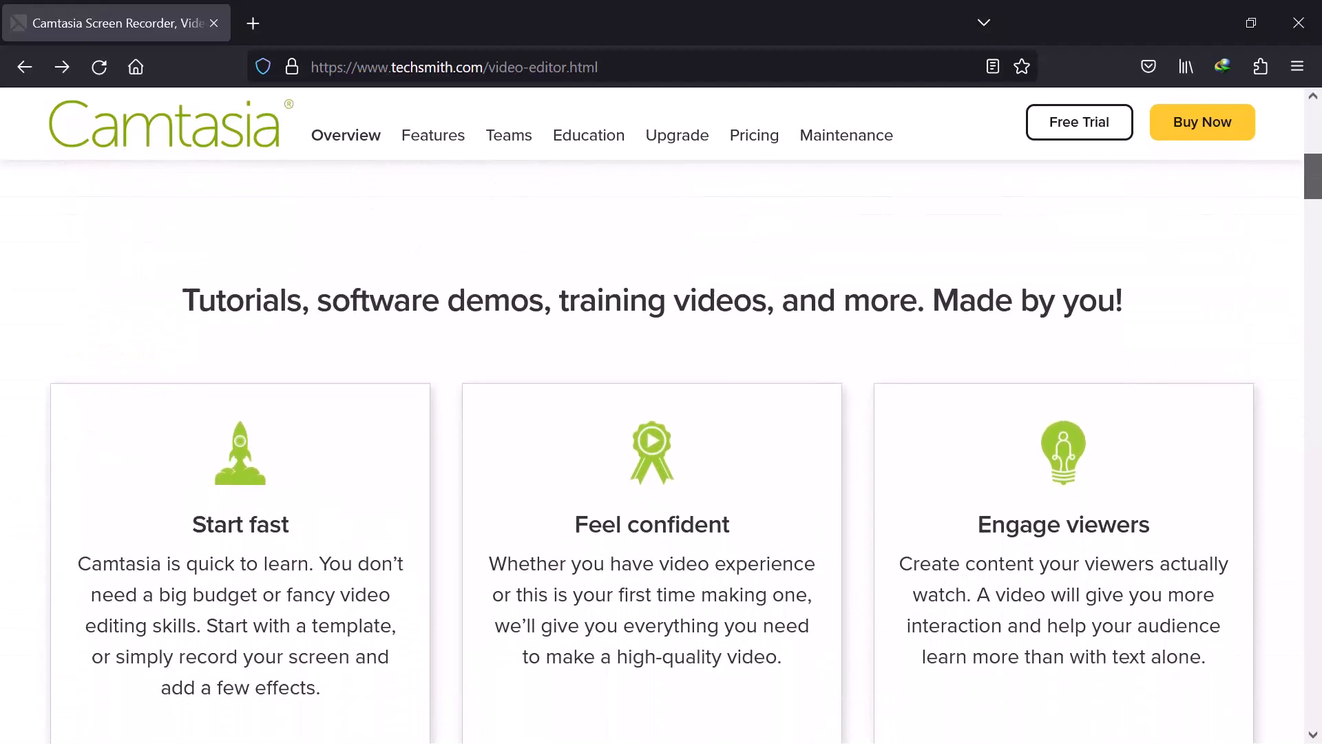
scroll(653, 411, "down", 3)
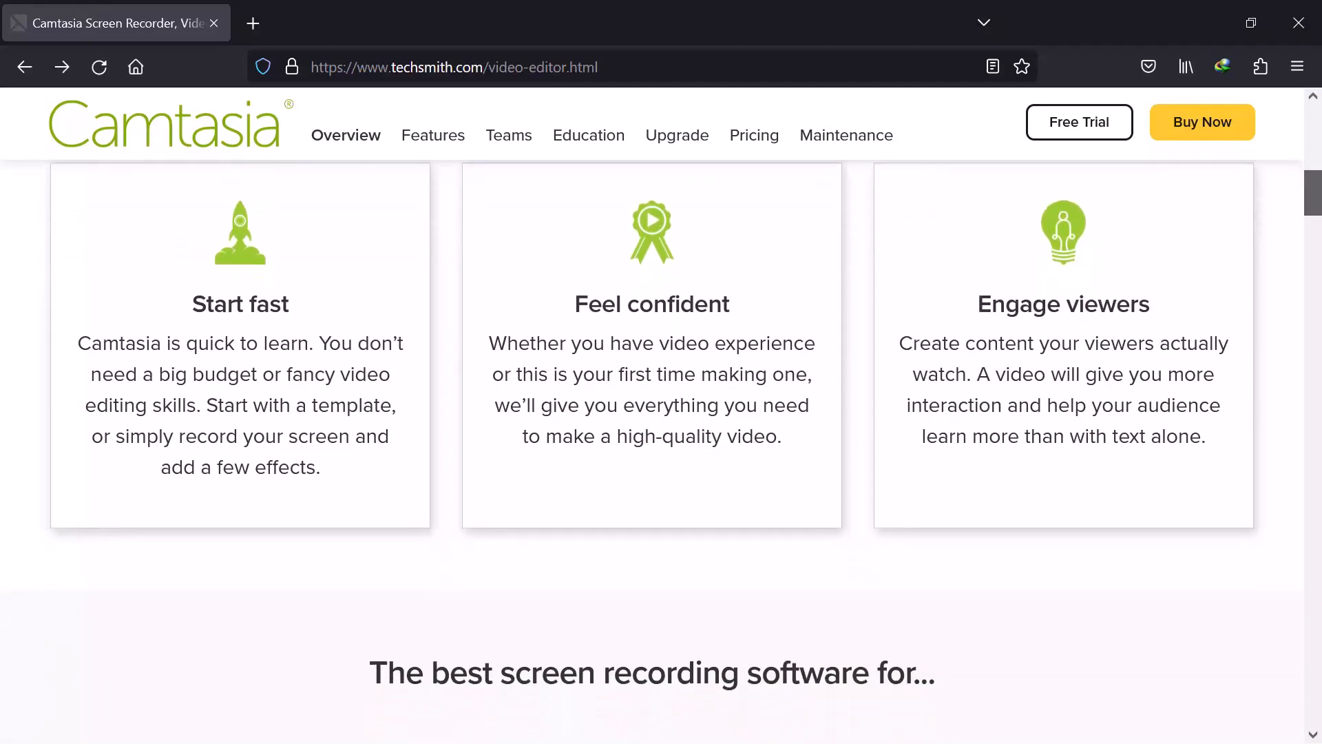
scroll(653, 411, "down", 3)
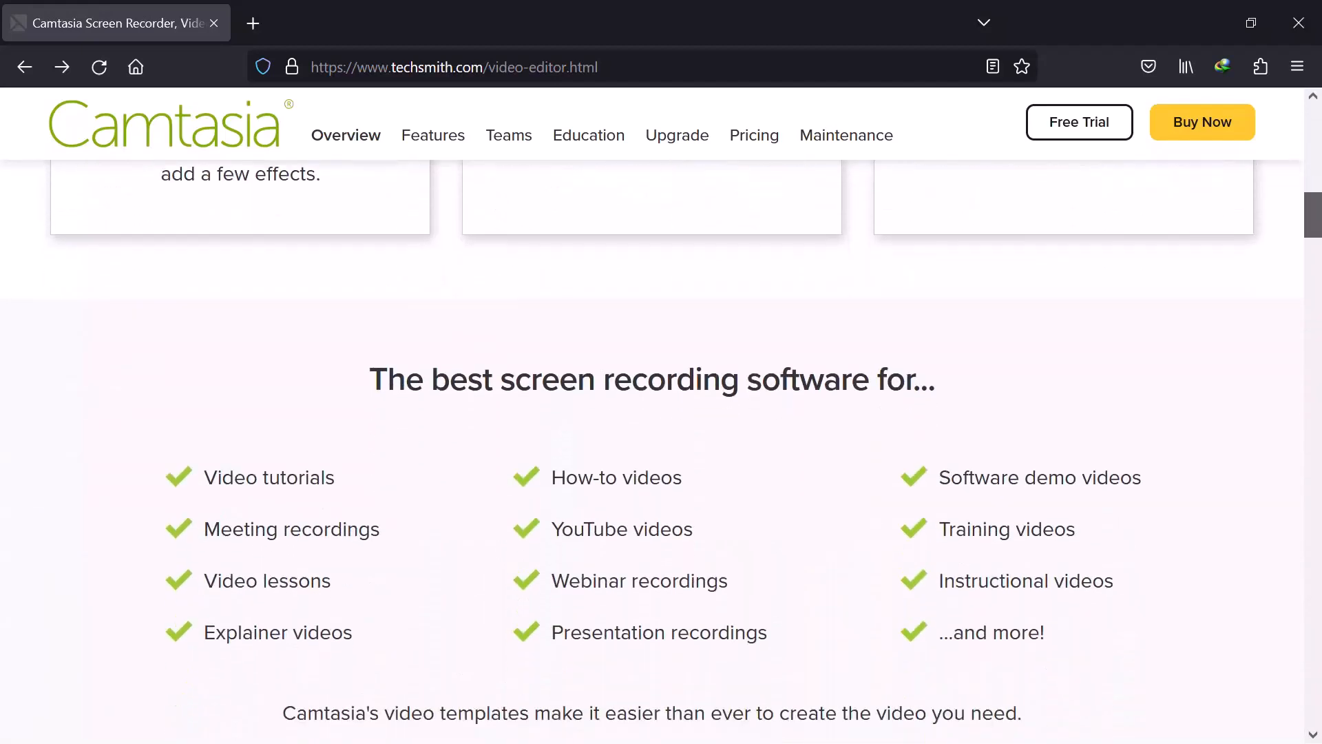
scroll(653, 412, "down", 3)
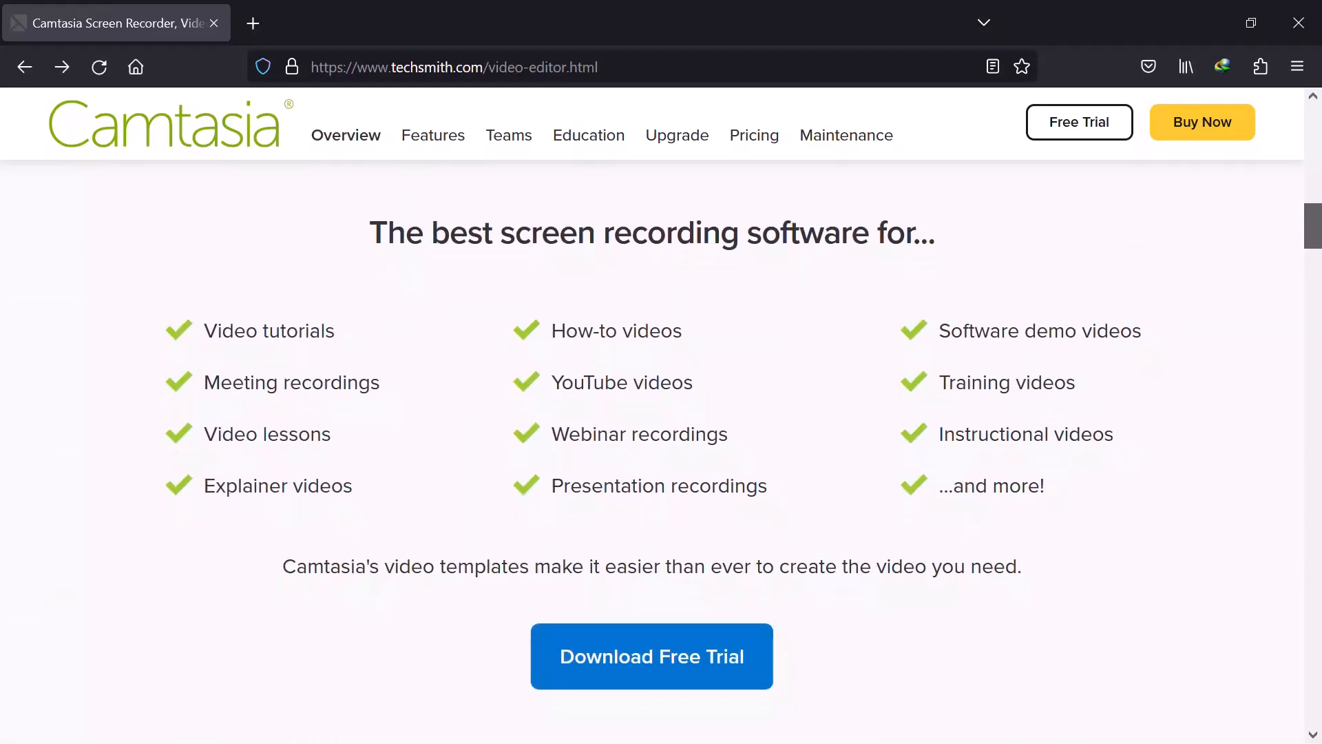
scroll(652, 411, "down", 3)
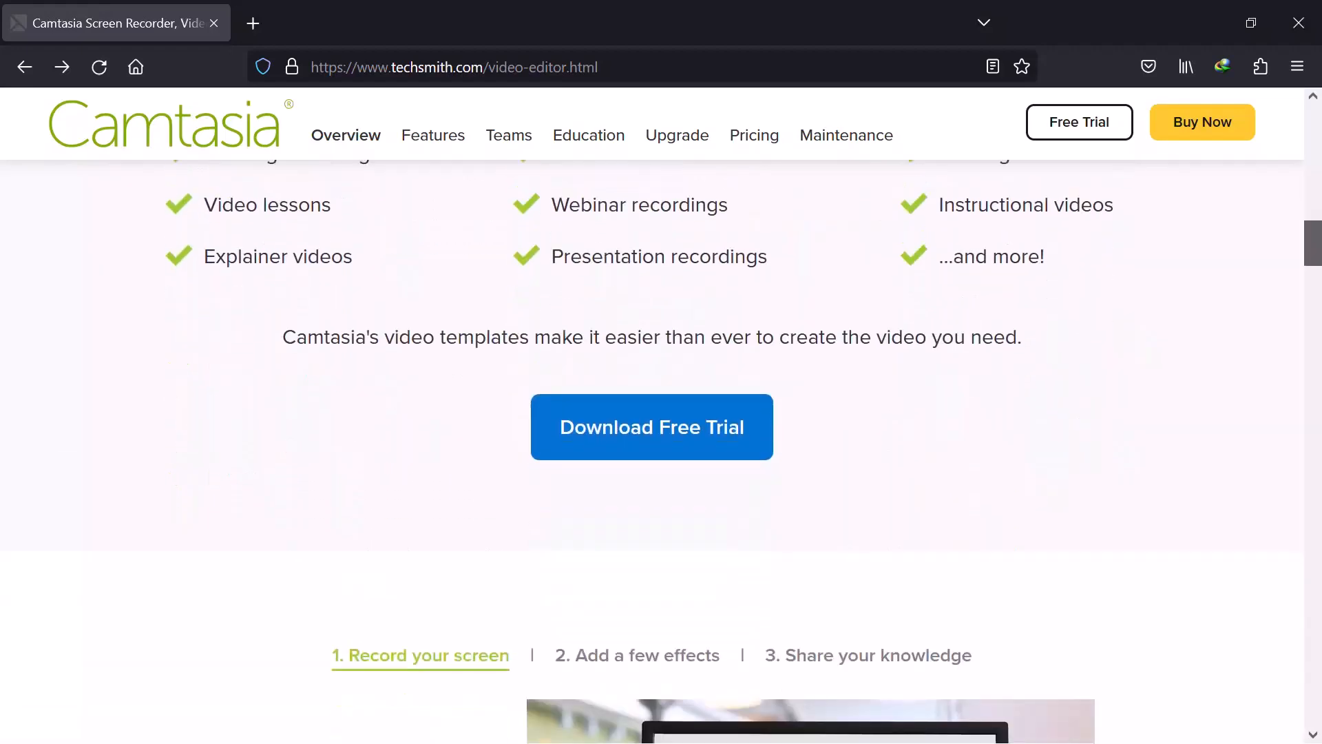
scroll(653, 411, "down", 7)
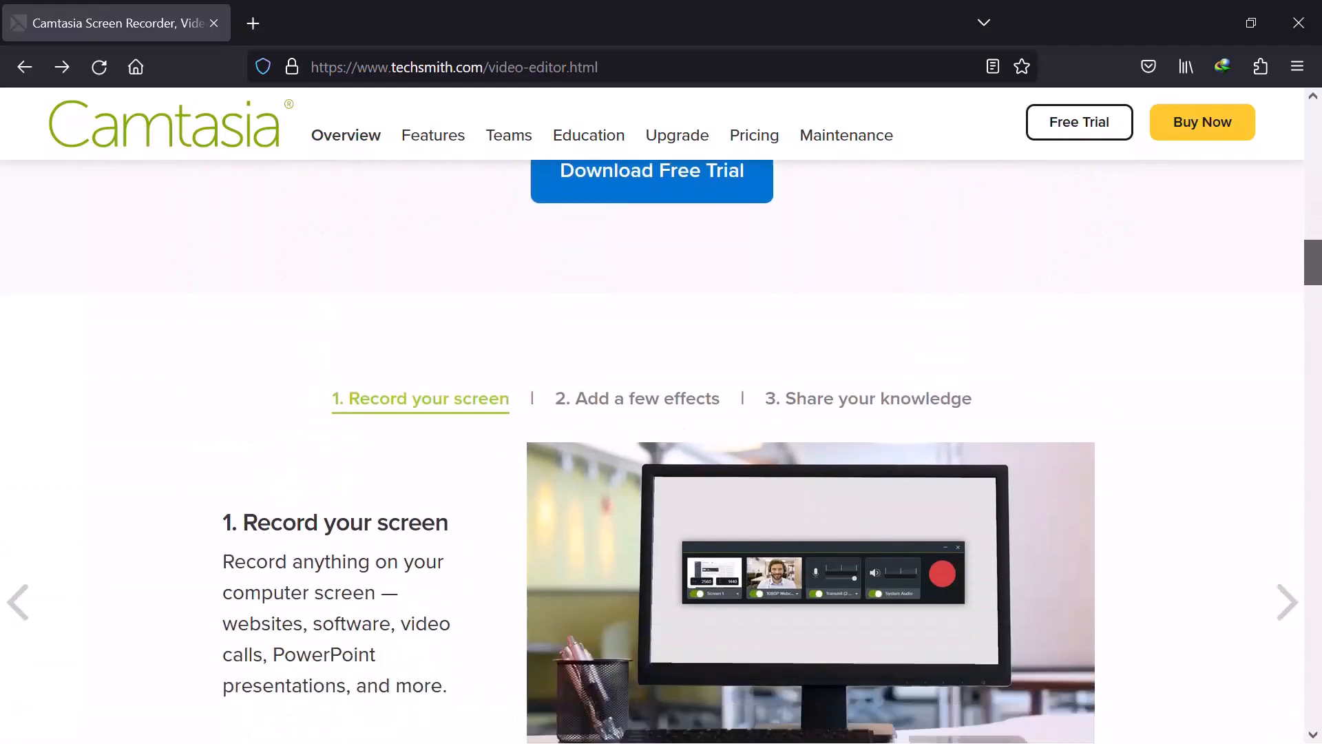
scroll(652, 411, "down", 2)
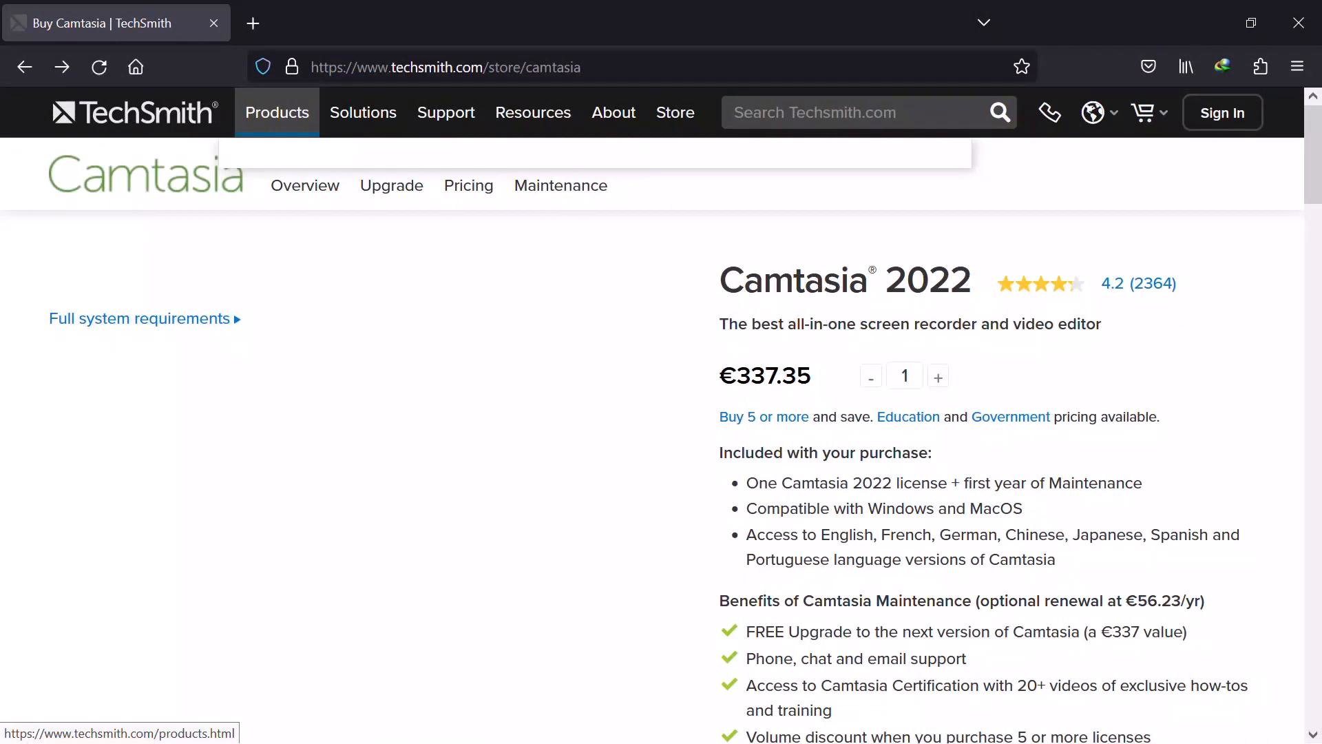
Open the Camtasia free trial page from TechSmith's product list.
mouse_move(277, 113)
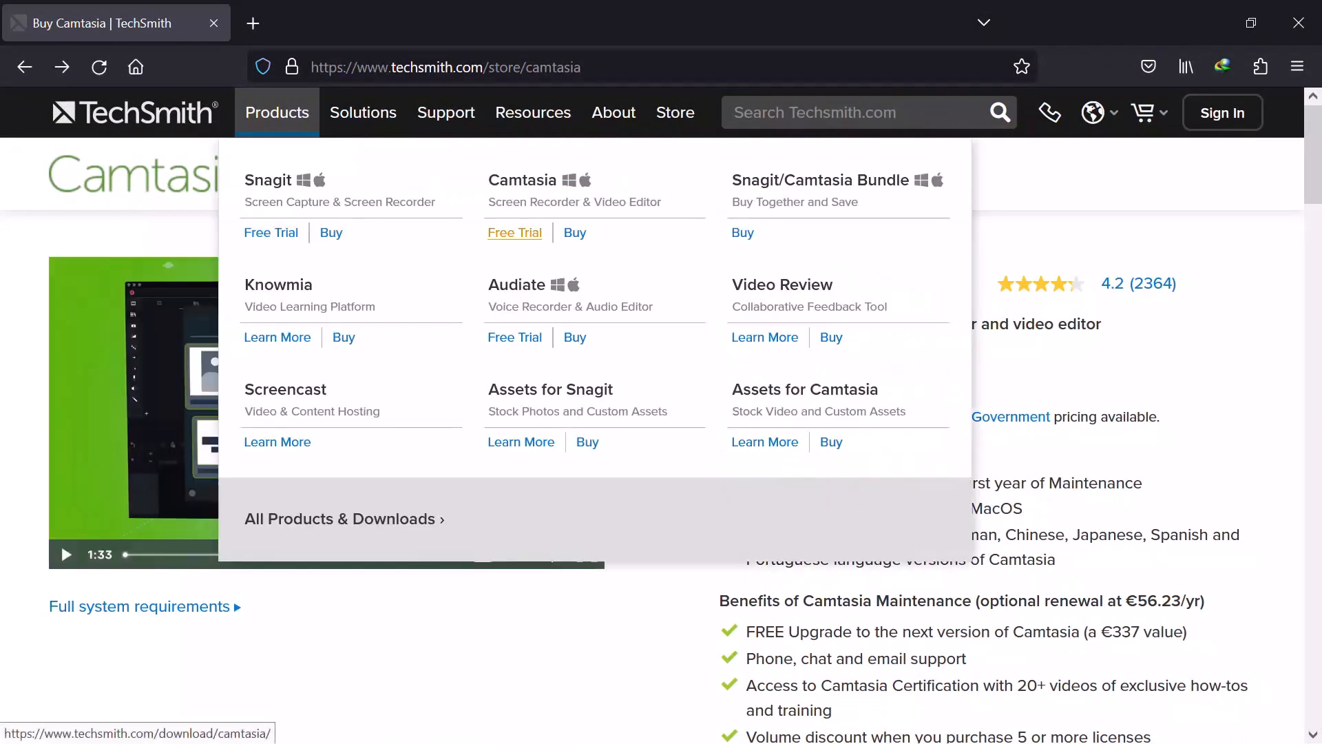
left_click(515, 232)
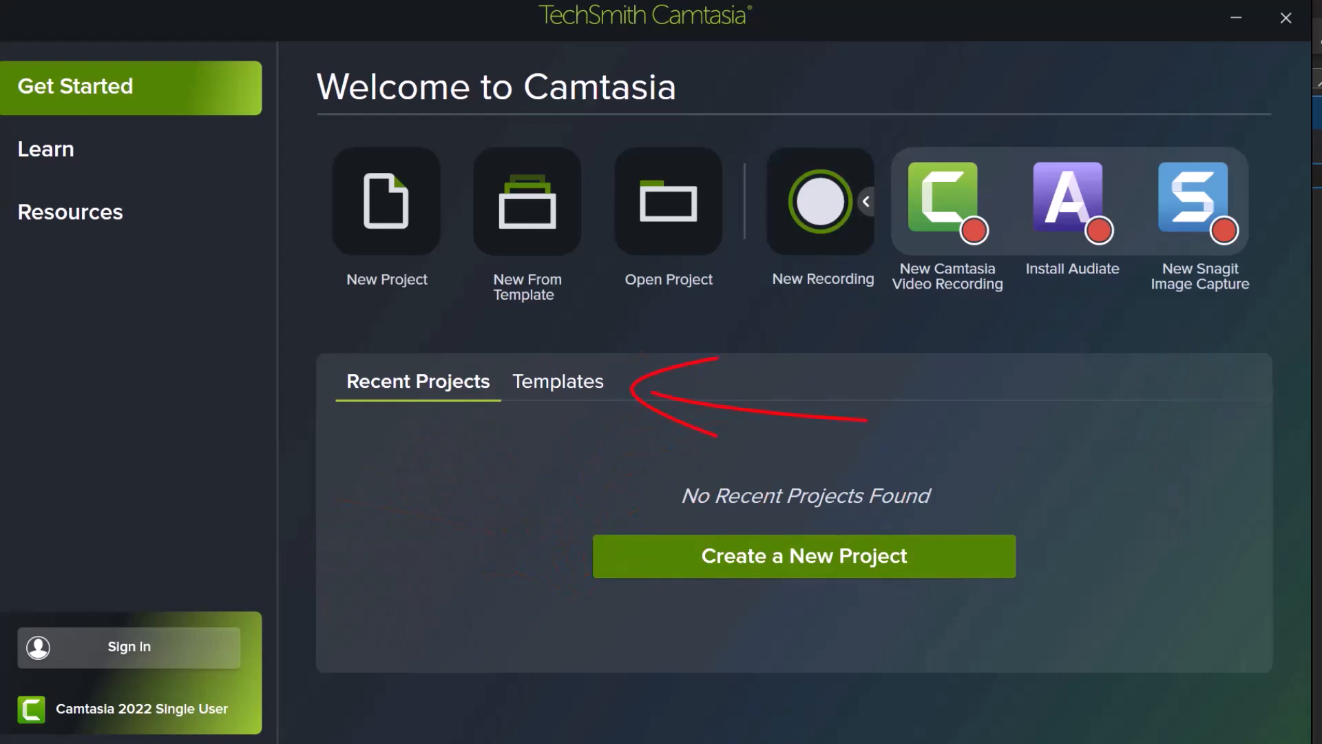
Browse the project templates offered on the Camtasia welcome screen.
left_click(558, 381)
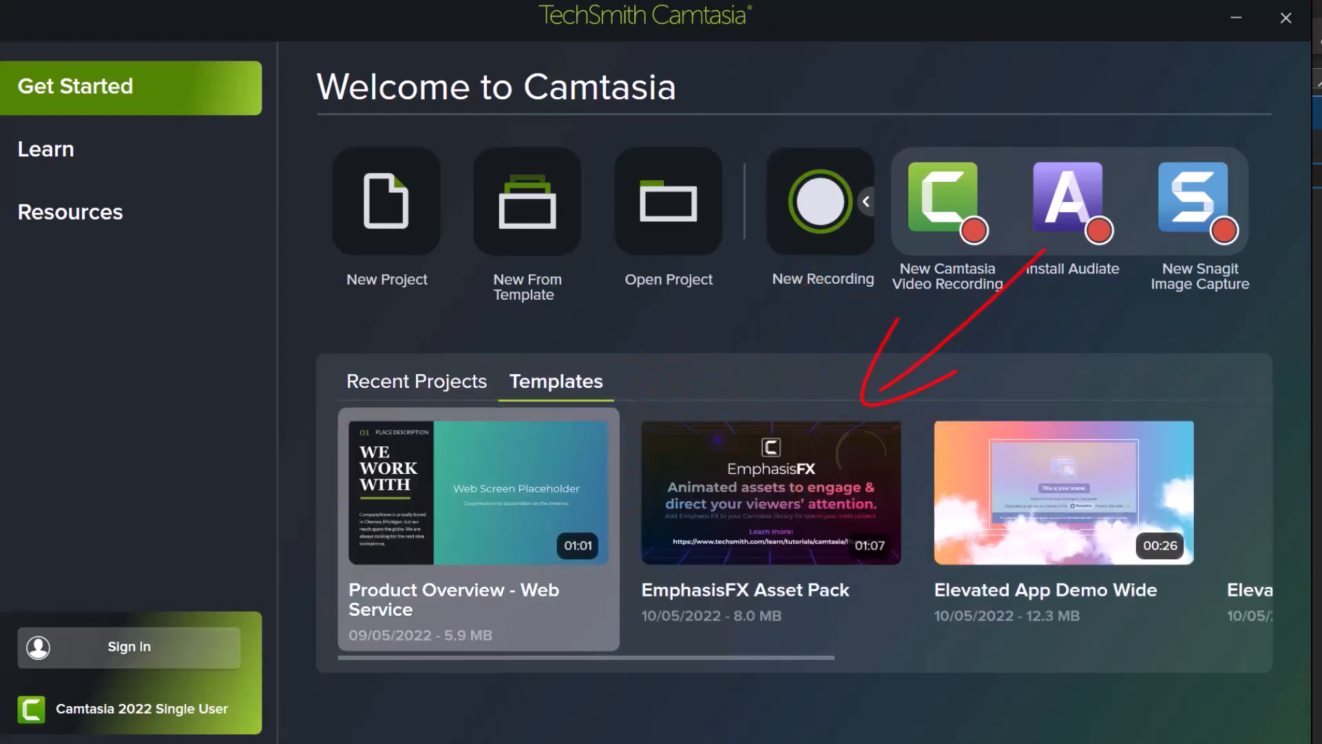
scroll(799, 493, "down", 5)
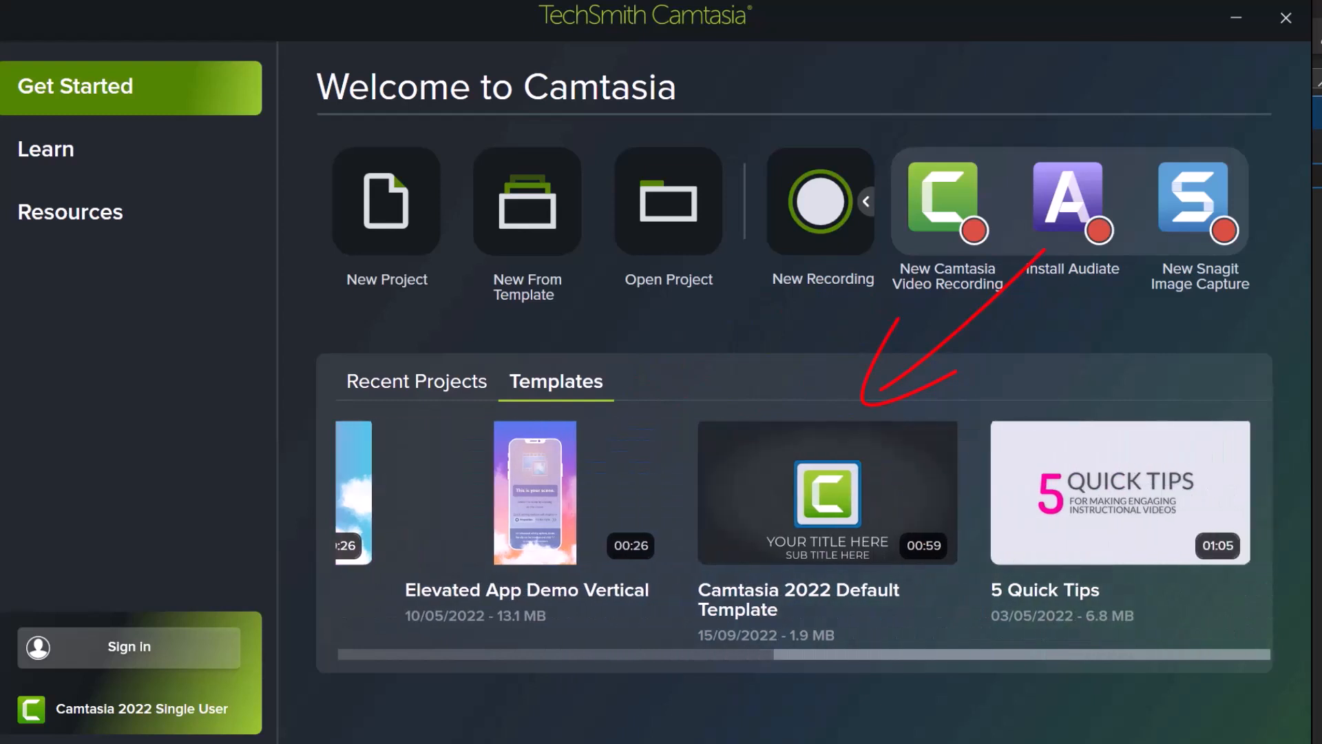
scroll(805, 493, "up", 5)
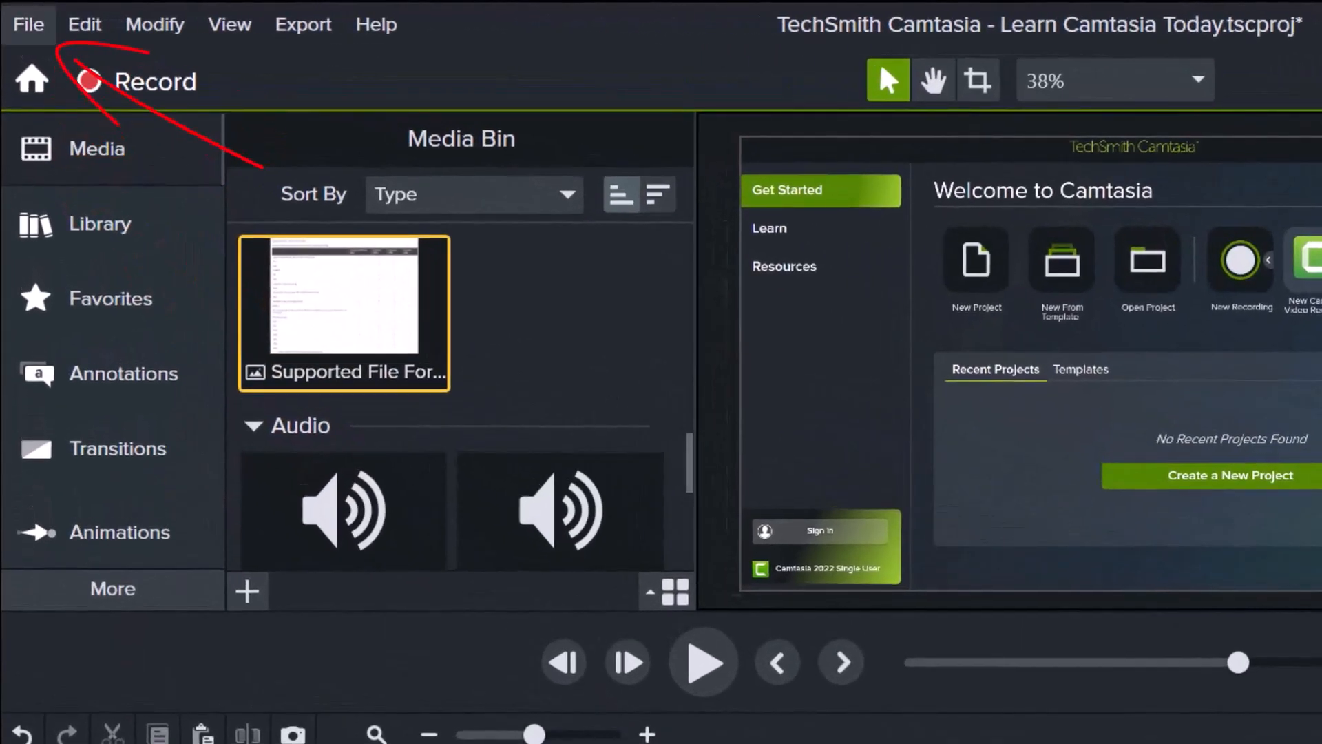
Import the Supported File Formats image from the Camtasia folder into the project's media.
left_click(28, 25)
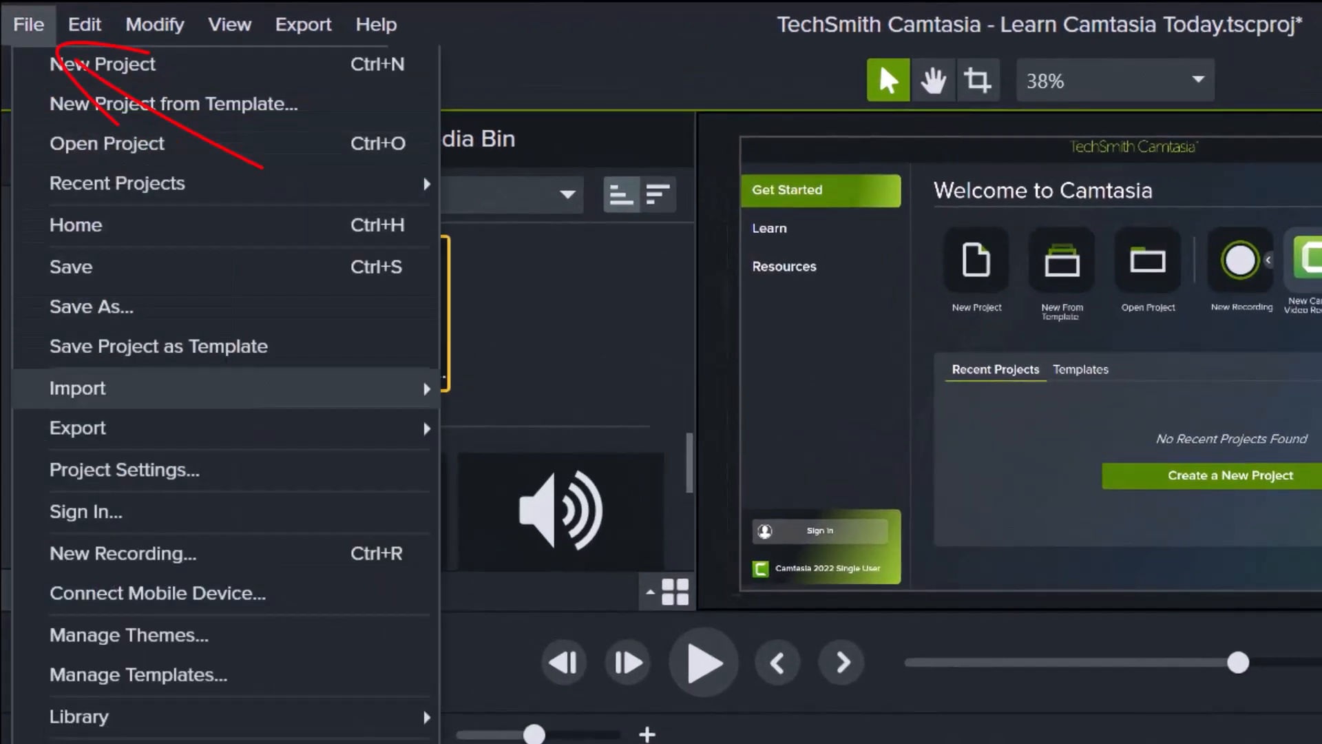
mouse_move(226, 388)
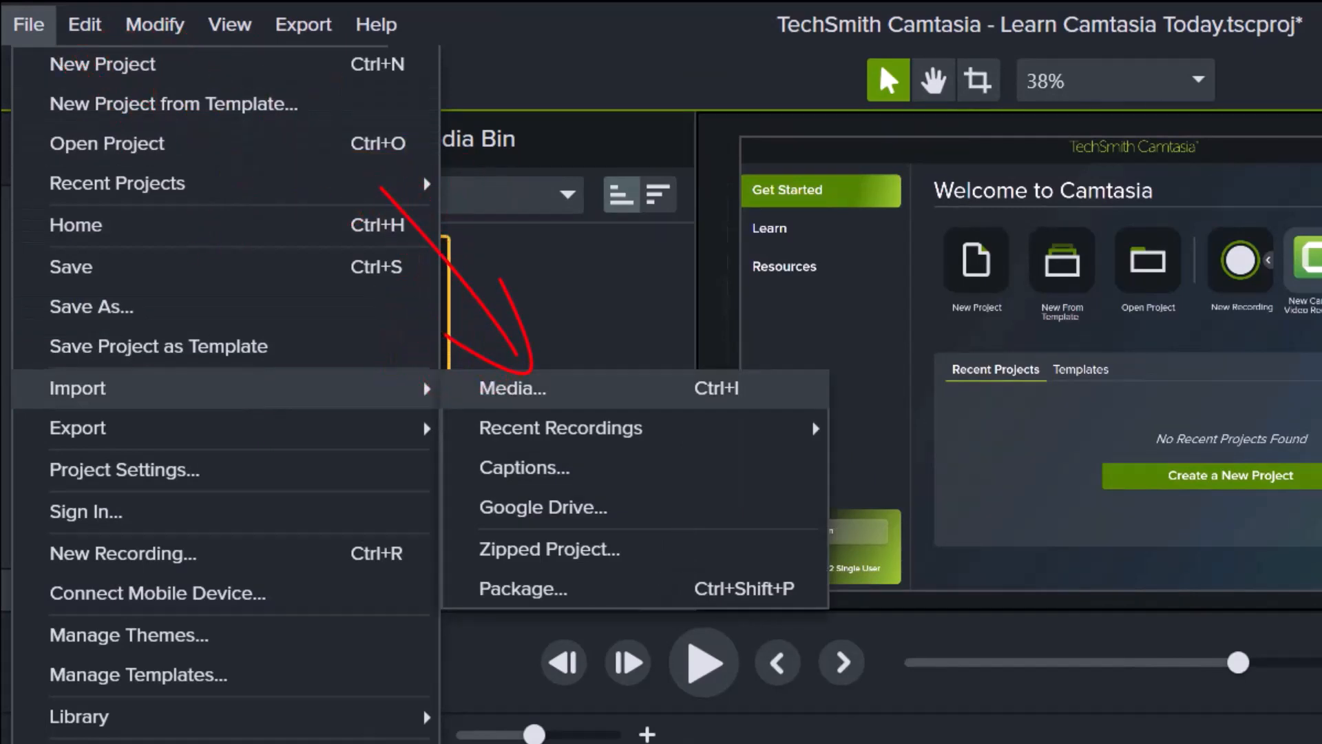
left_click(512, 387)
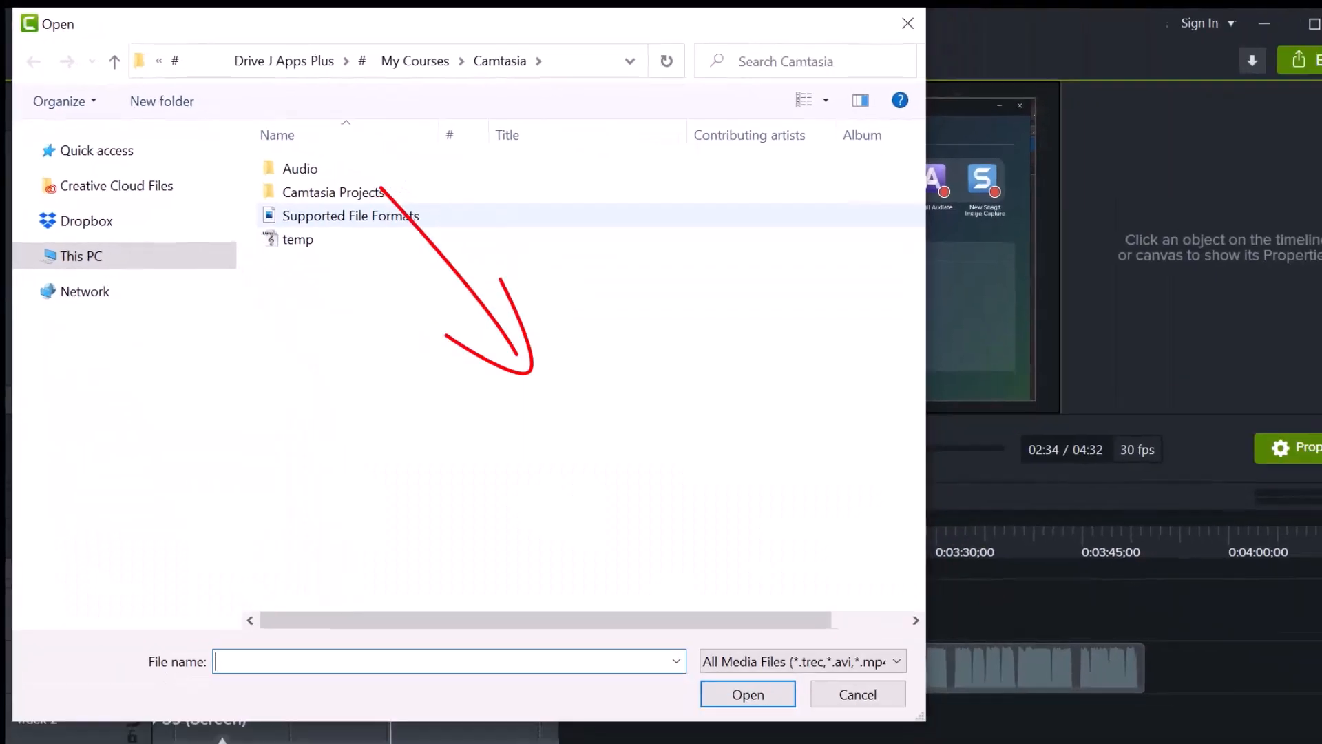
double_click(350, 215)
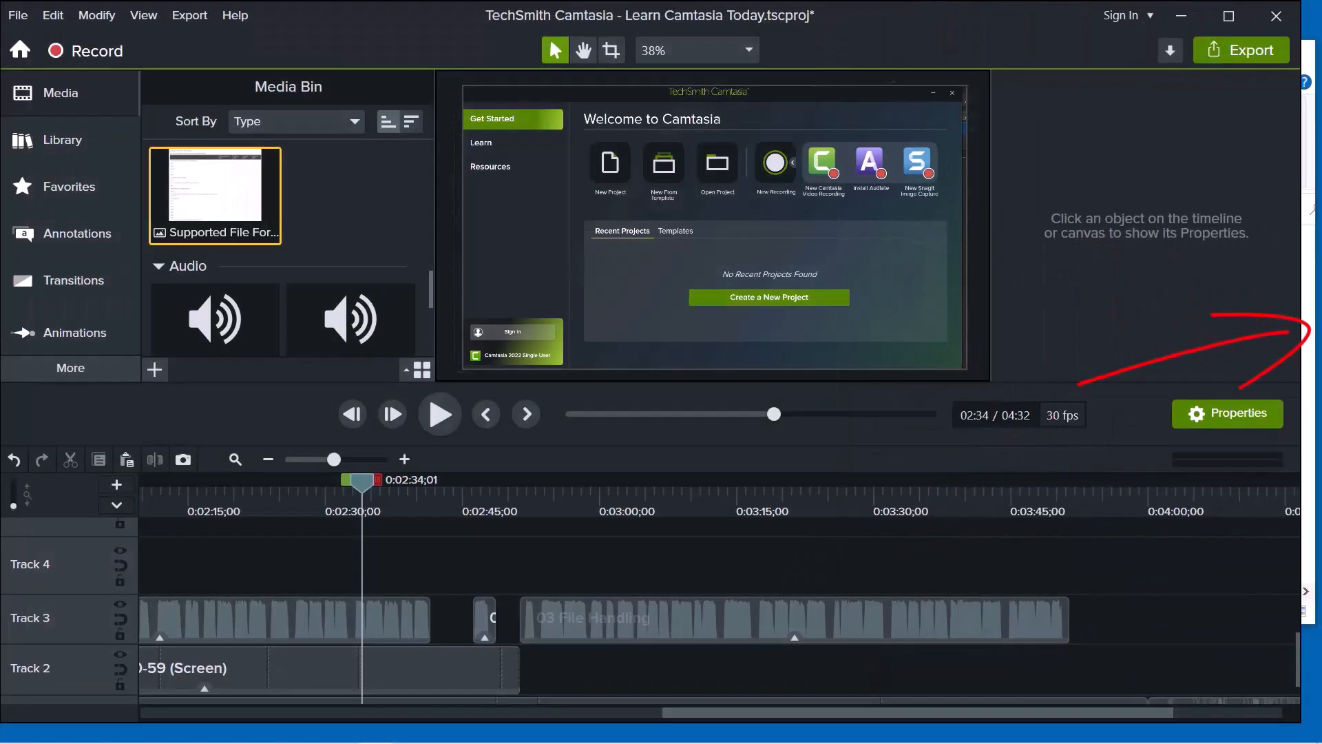
Switch to File Explorer, add Supported File Formats and temp to Track 4 just after 0:03:00, and delete both clips.
key("alt+Tab")
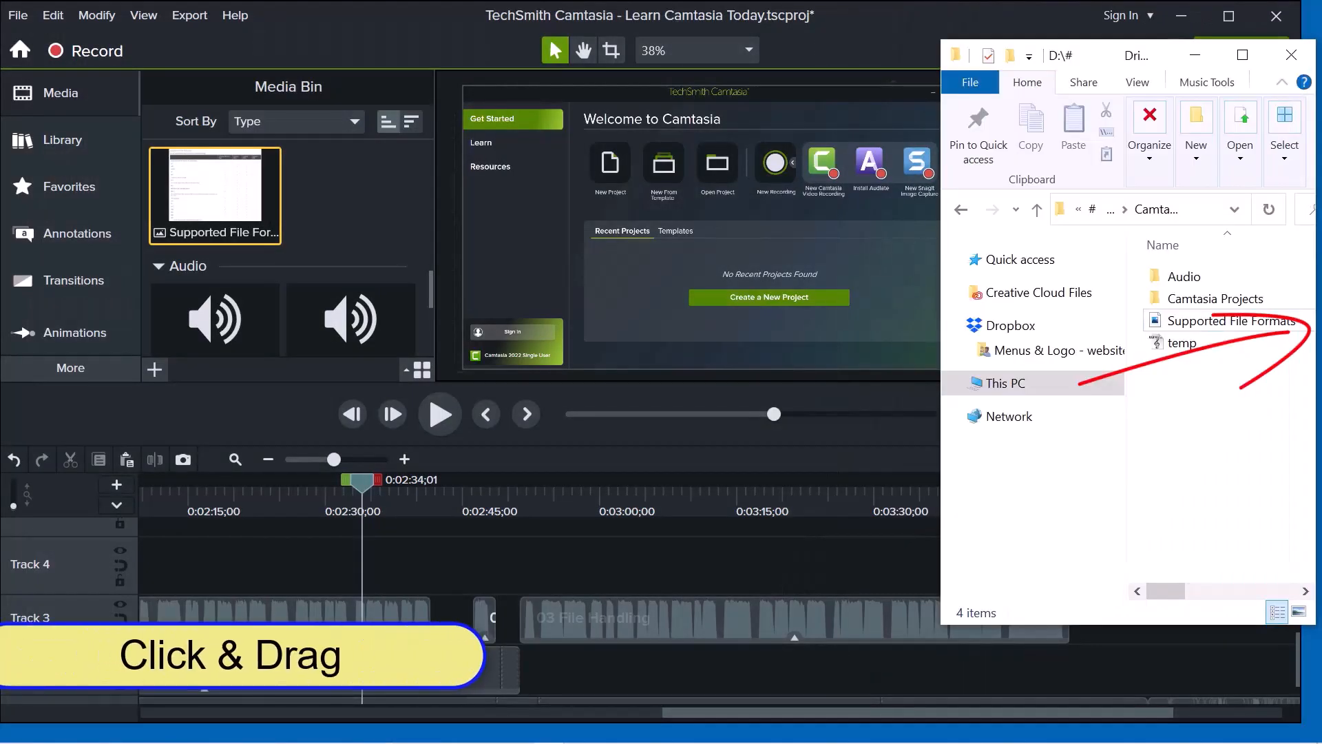
left_click(1231, 320)
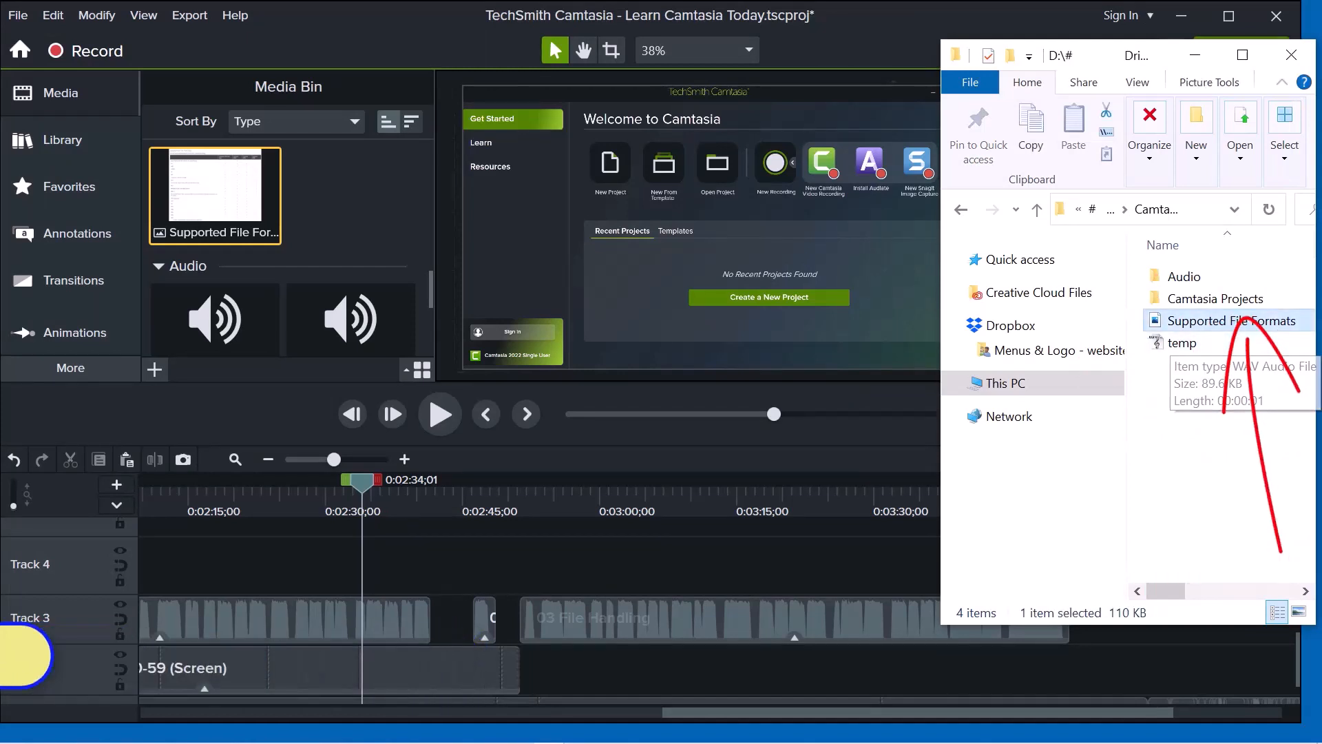
left_click_drag(1233, 322, 623, 307)
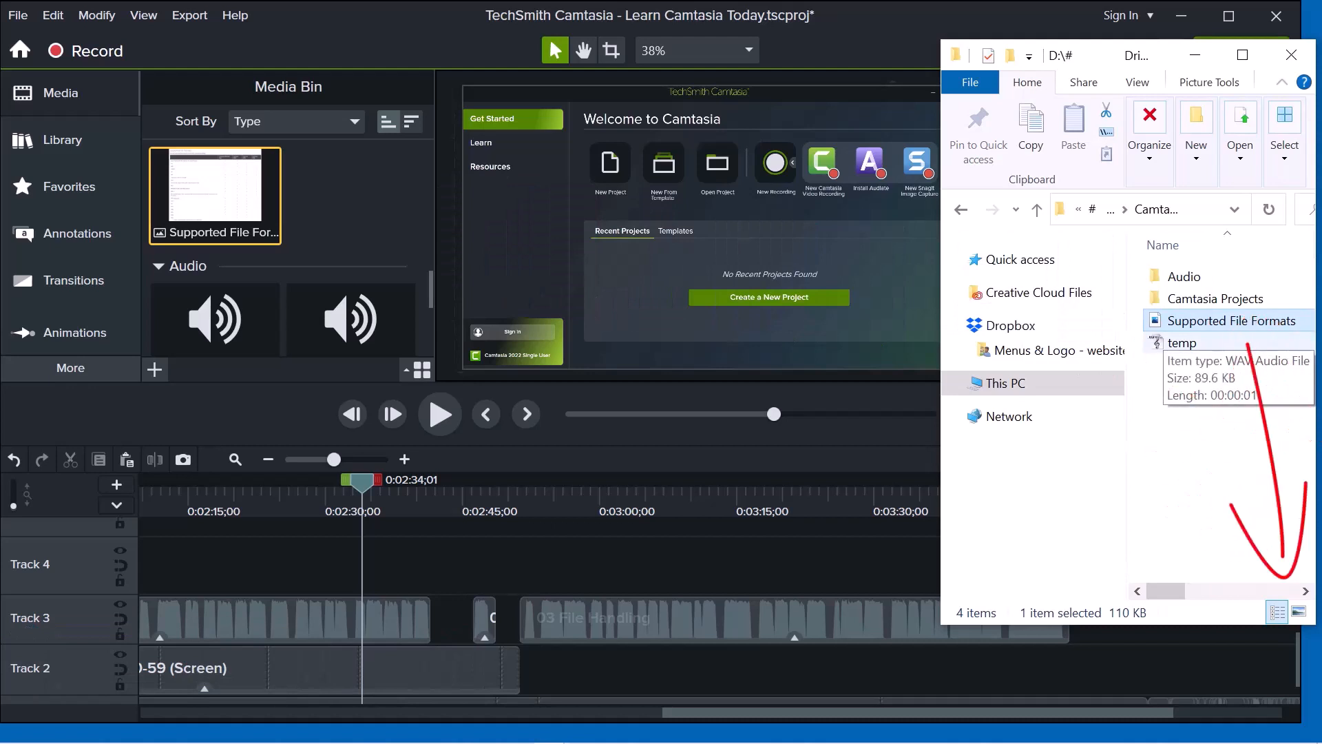
left_click(1182, 343, "ctrl")
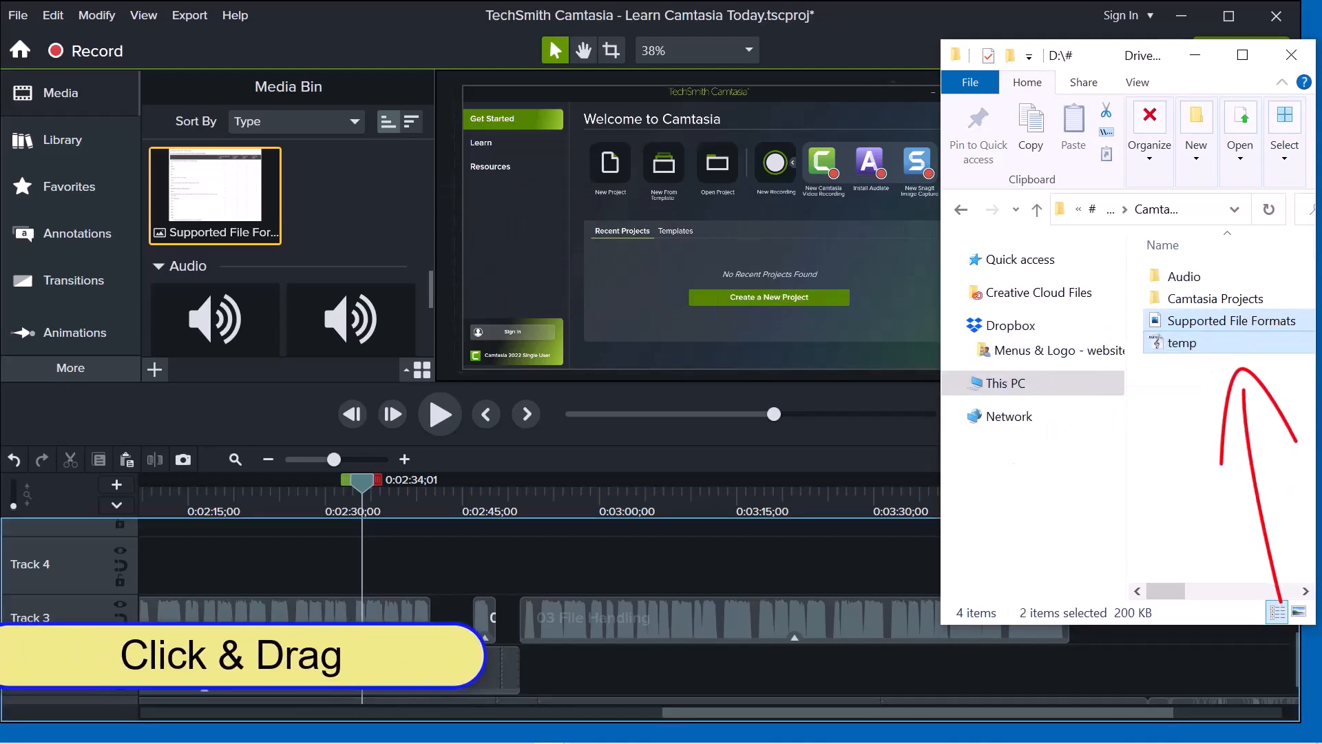
left_click_drag(1222, 320, 678, 566)
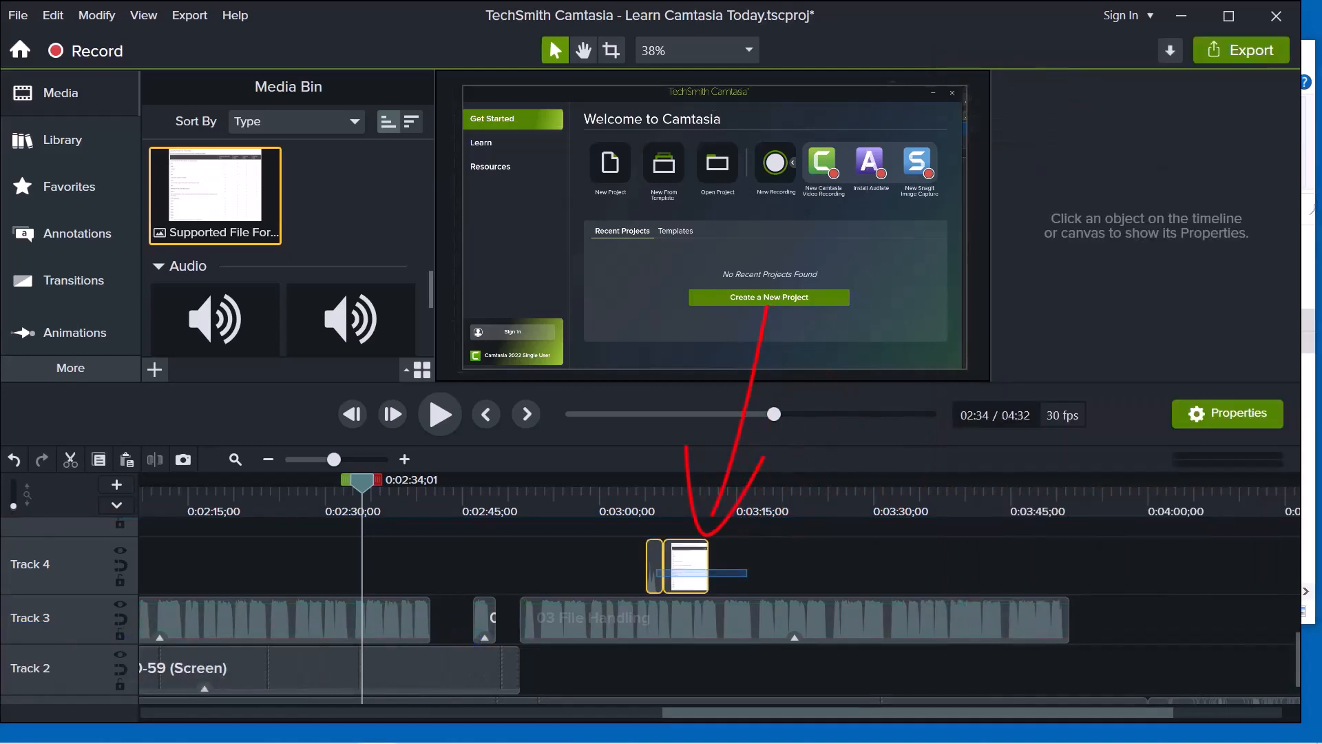
key("Delete")
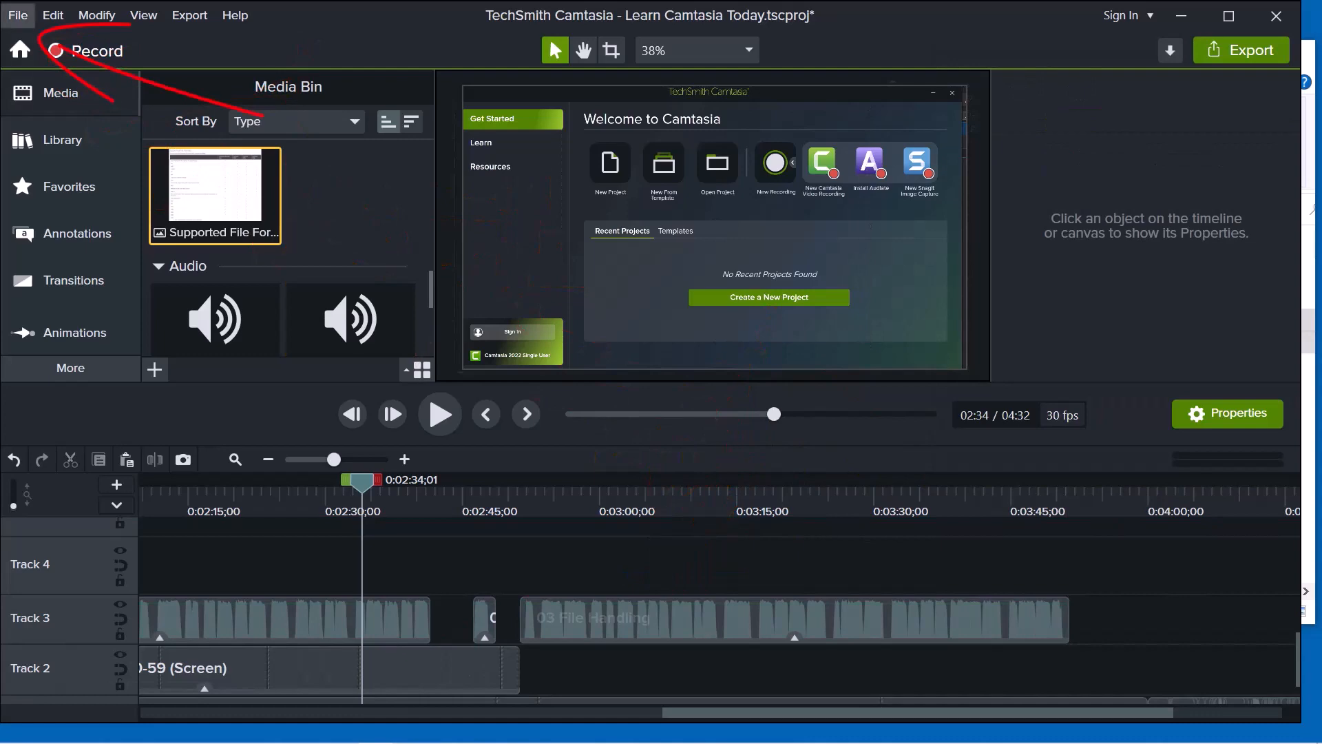
Check the file types available for media import, cancel the import, and open the Supported File Formats image from the Media Bin.
left_click(17, 15)
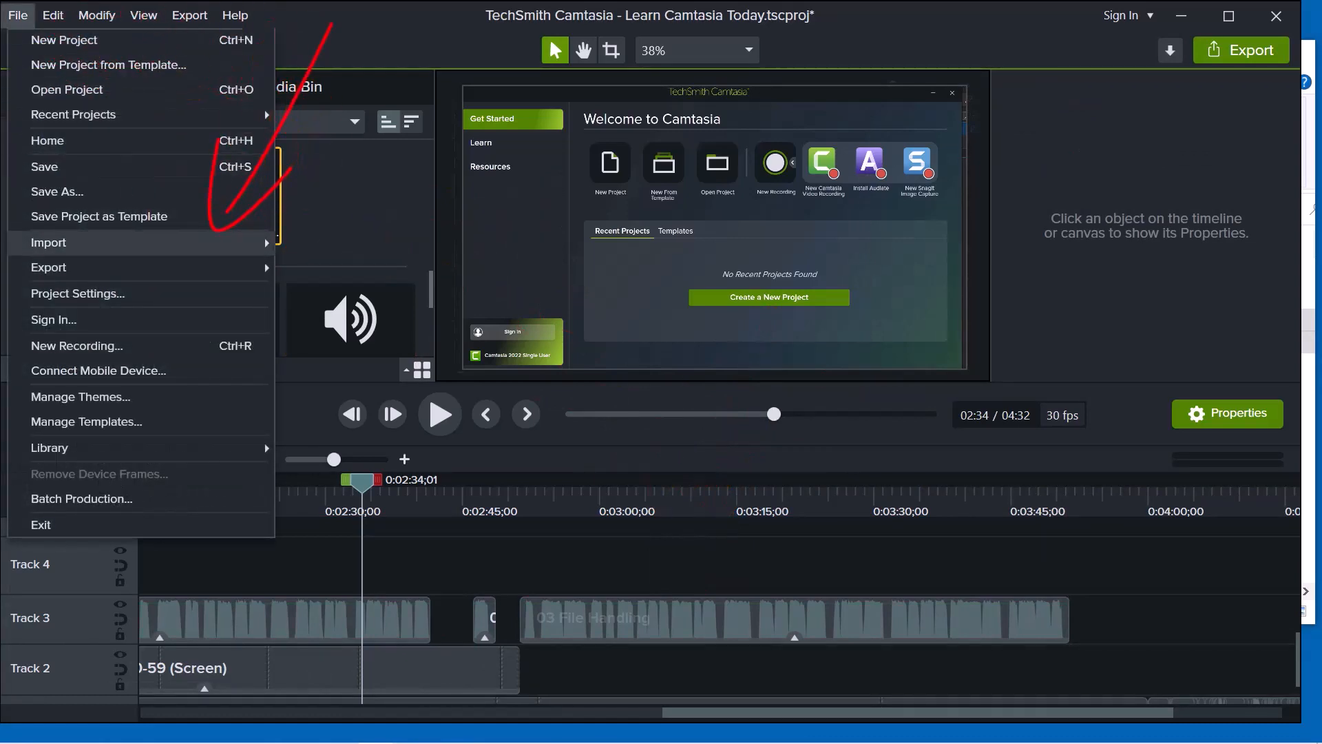
mouse_move(217, 242)
left_click(324, 242)
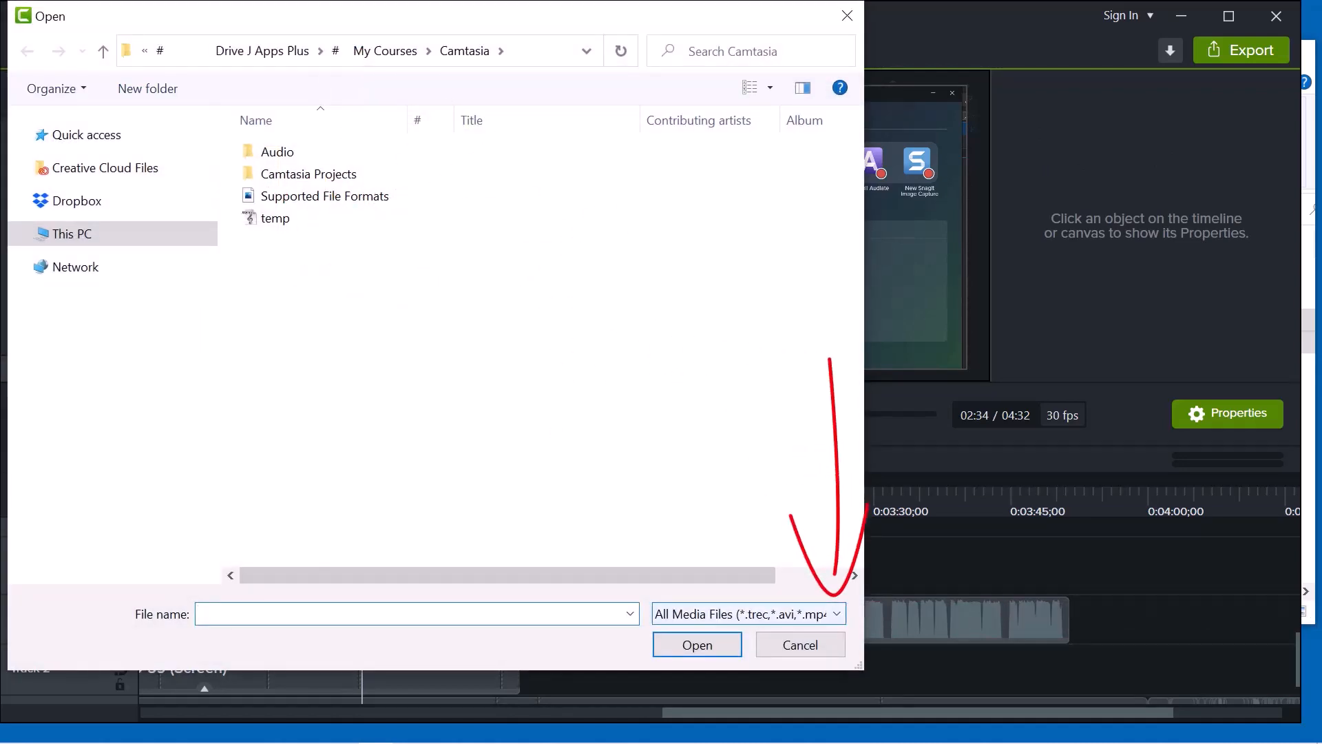
left_click(836, 613)
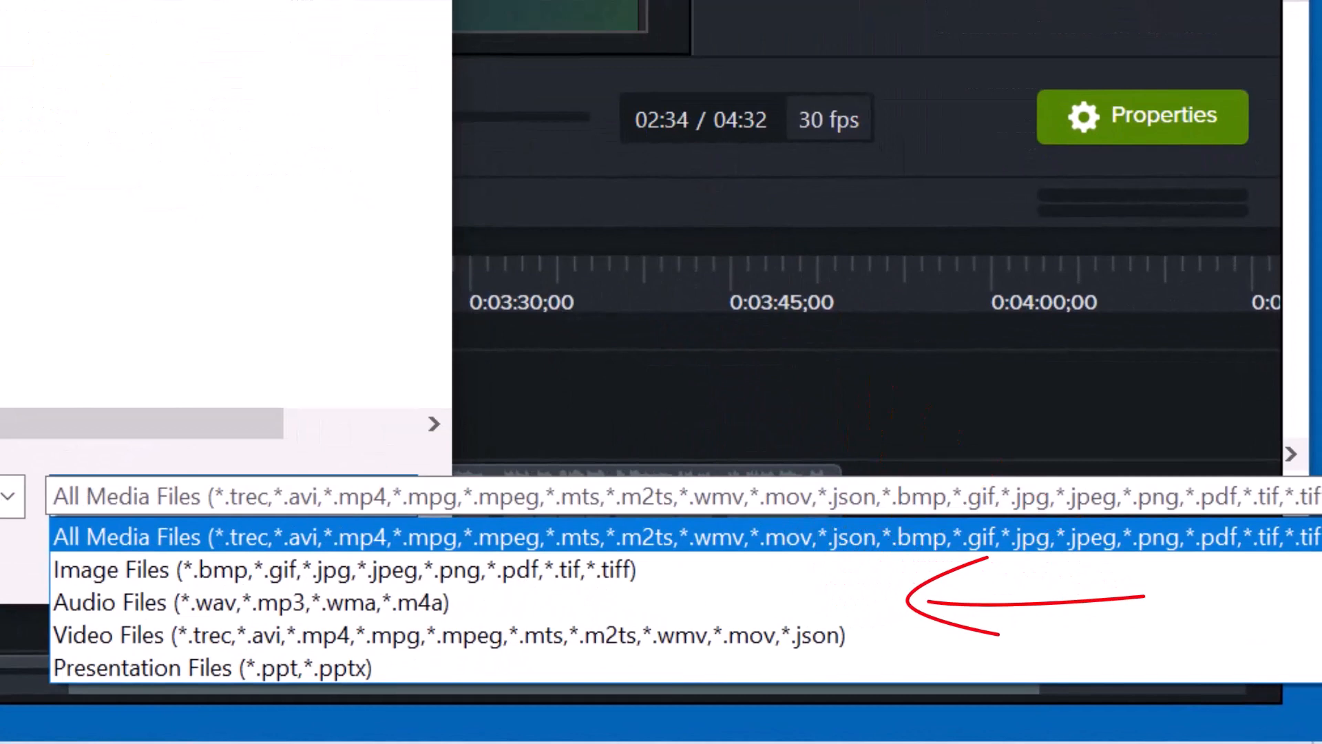
key("Escape")
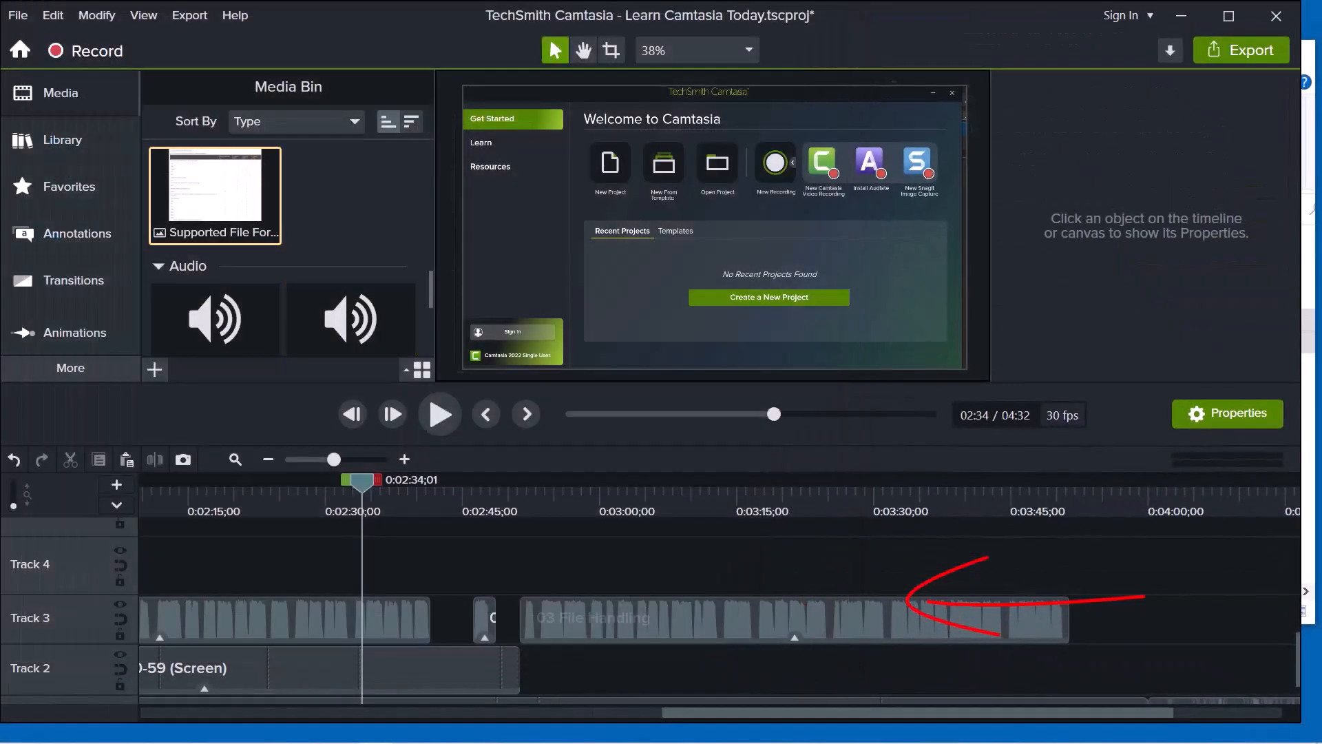
double_click(214, 193)
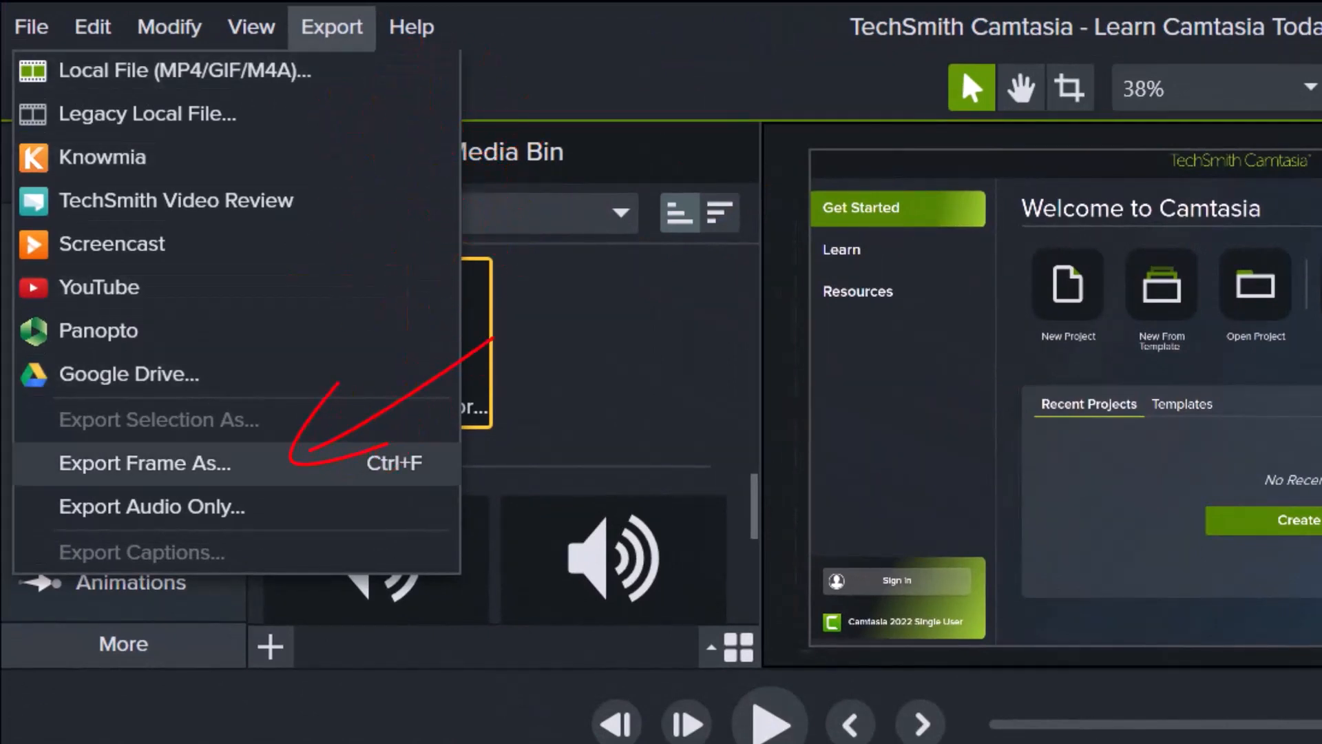
Open the export of the current frame, followed by the audio-only export.
left_click(144, 465)
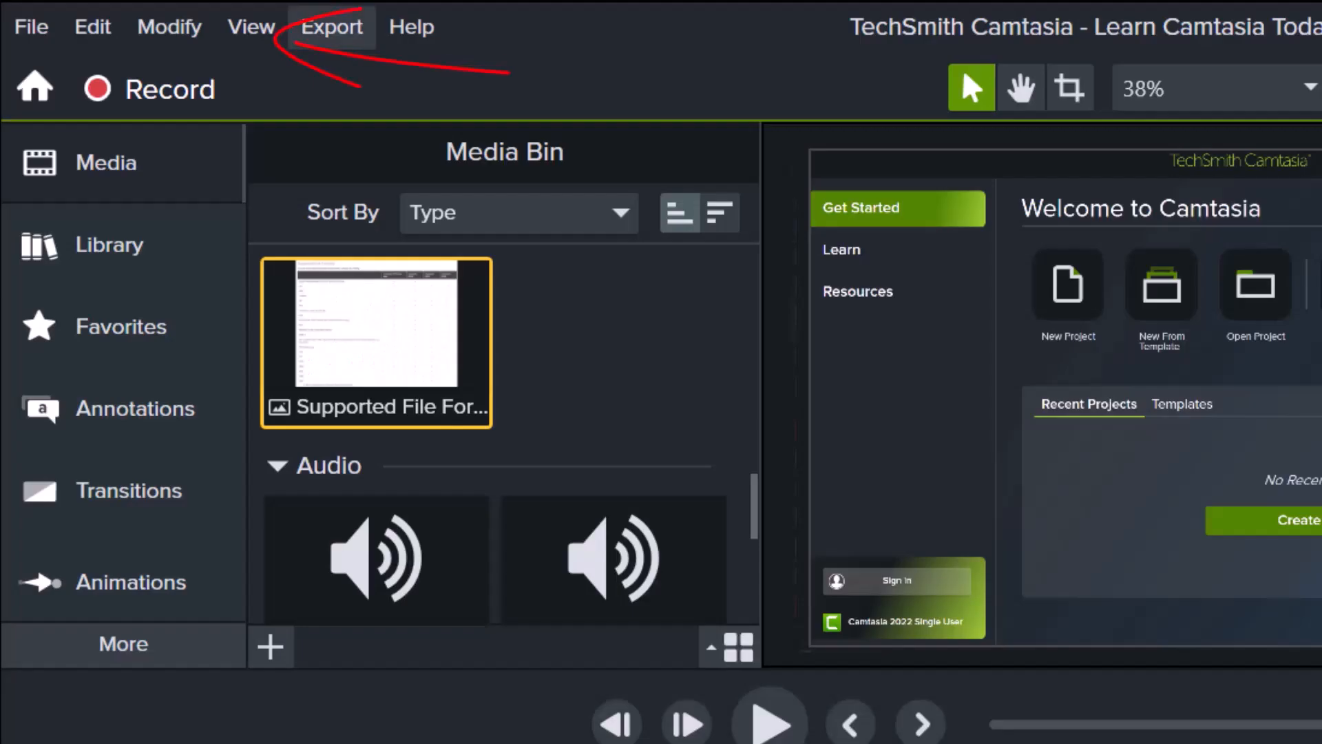
left_click(331, 27)
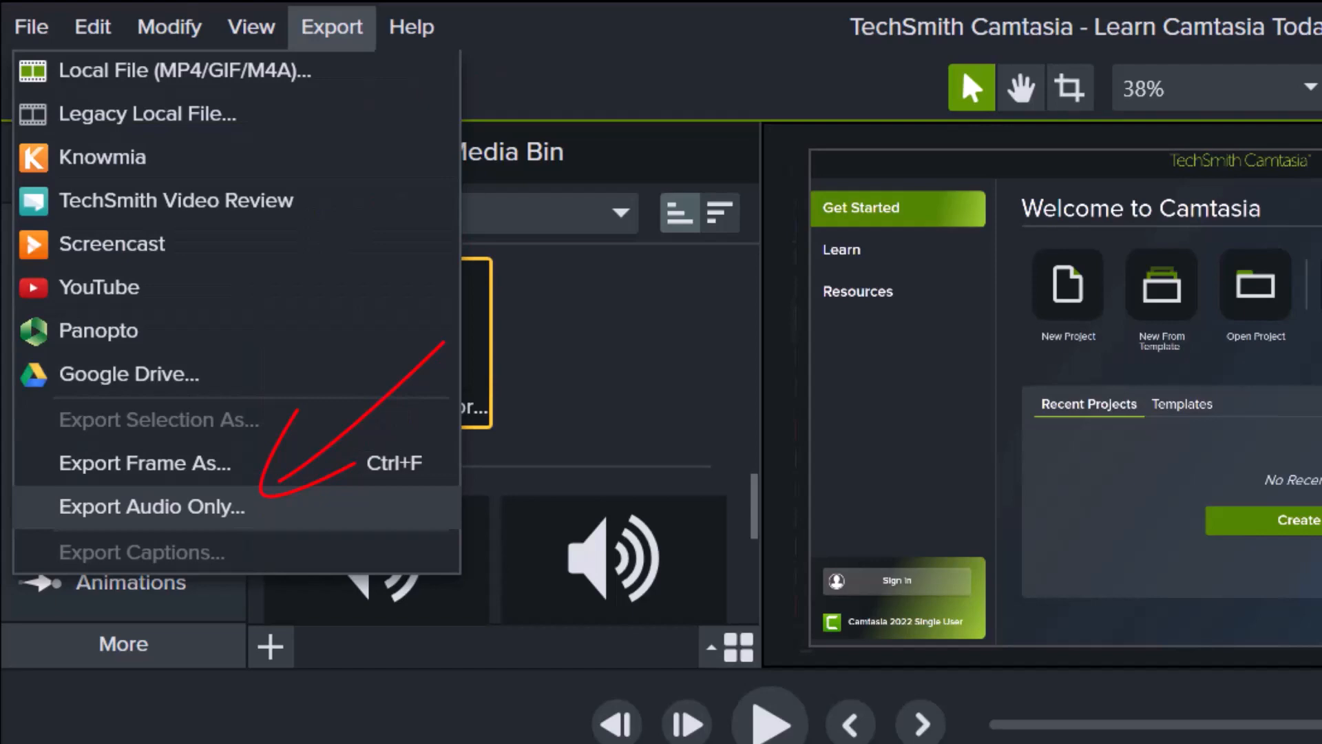
left_click(260, 494)
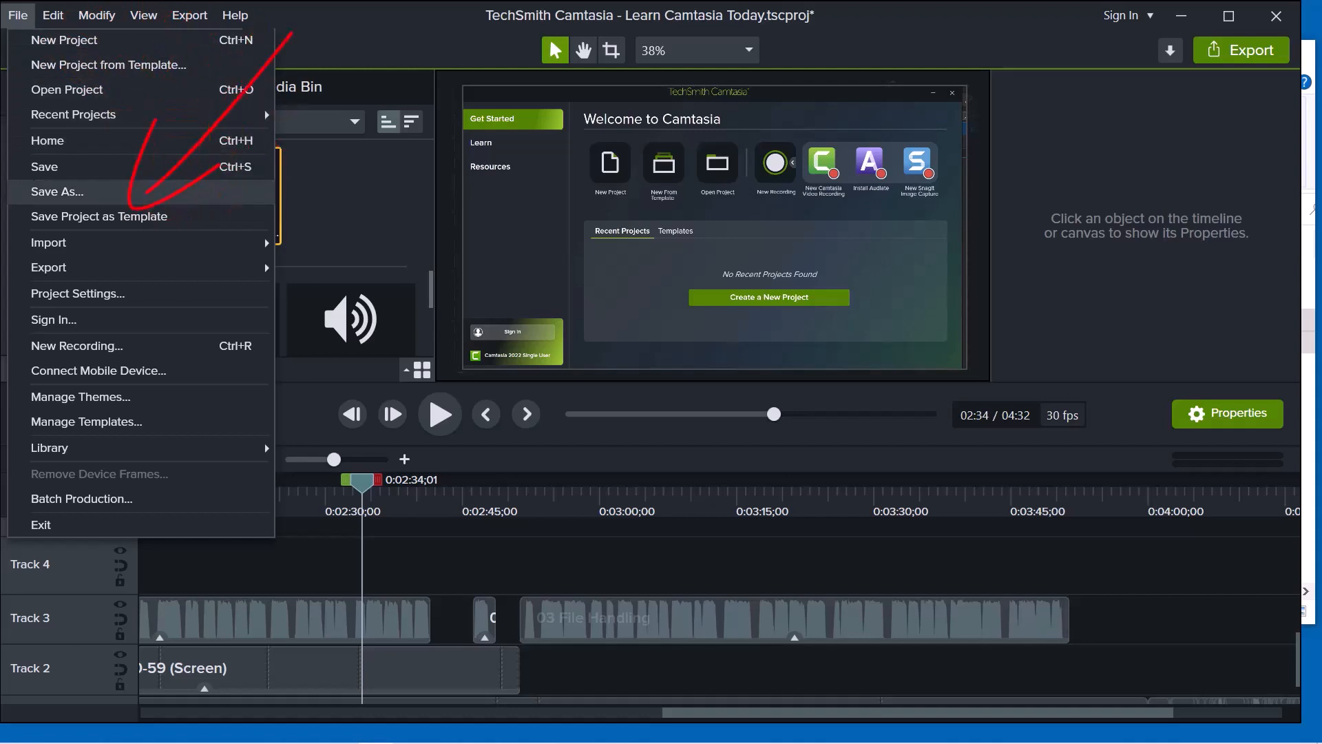
Open Save As for the Learn Camtasia Today project.
left_click(112, 187)
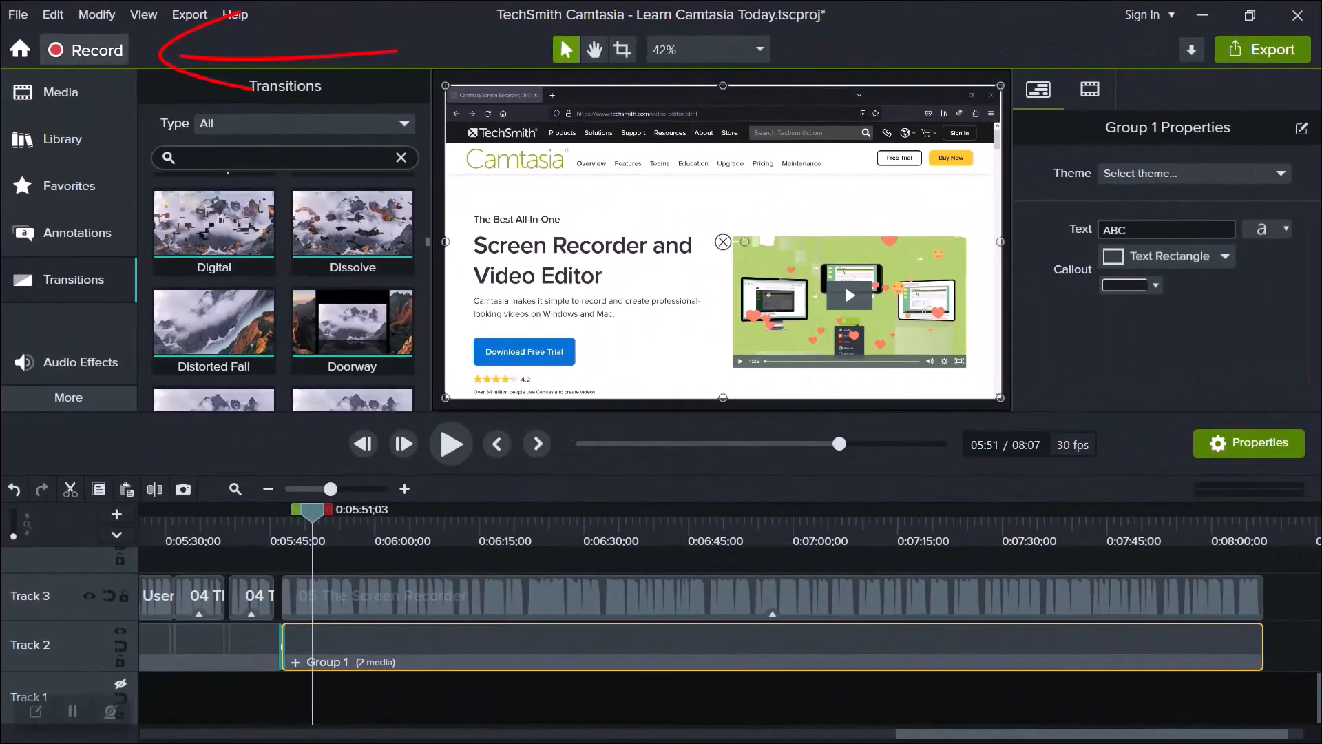
Open the screen recorder and draw a custom recording region of about 834 × 483 around the preview canvas.
key("ctrl+r")
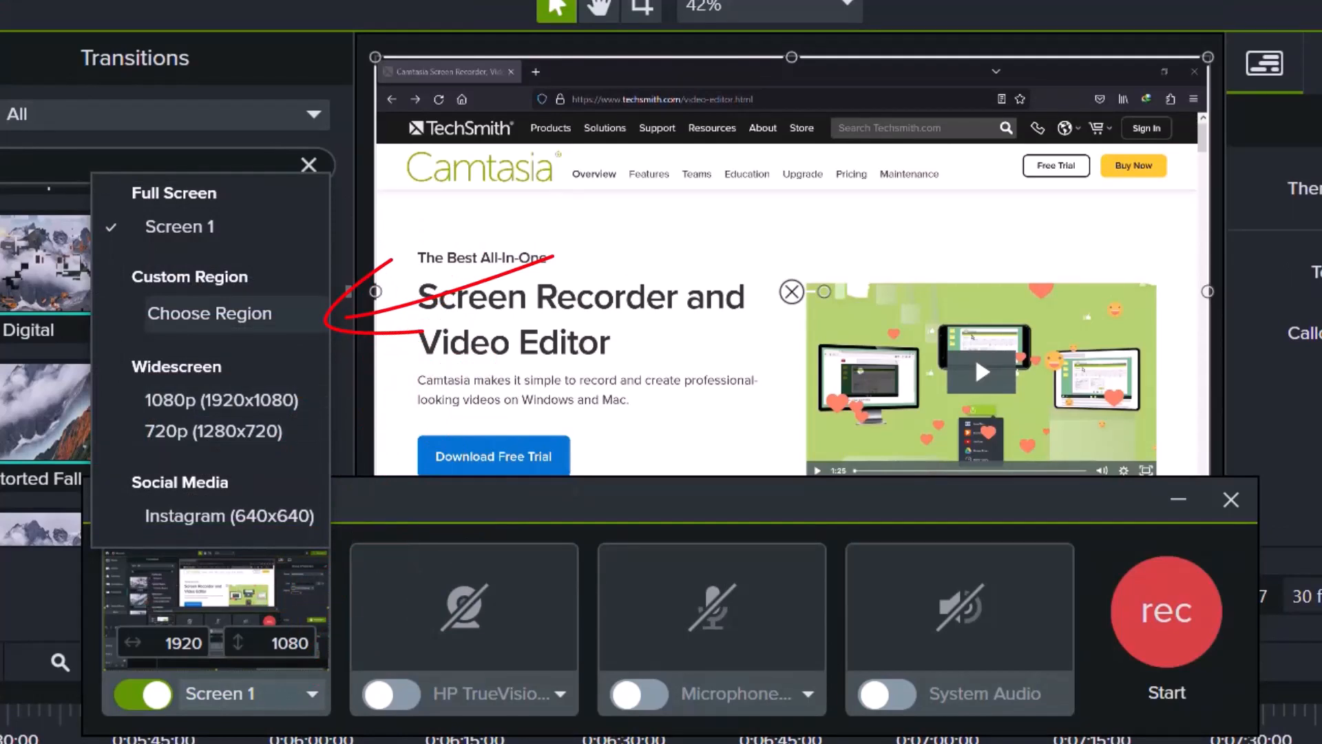
left_click(209, 313)
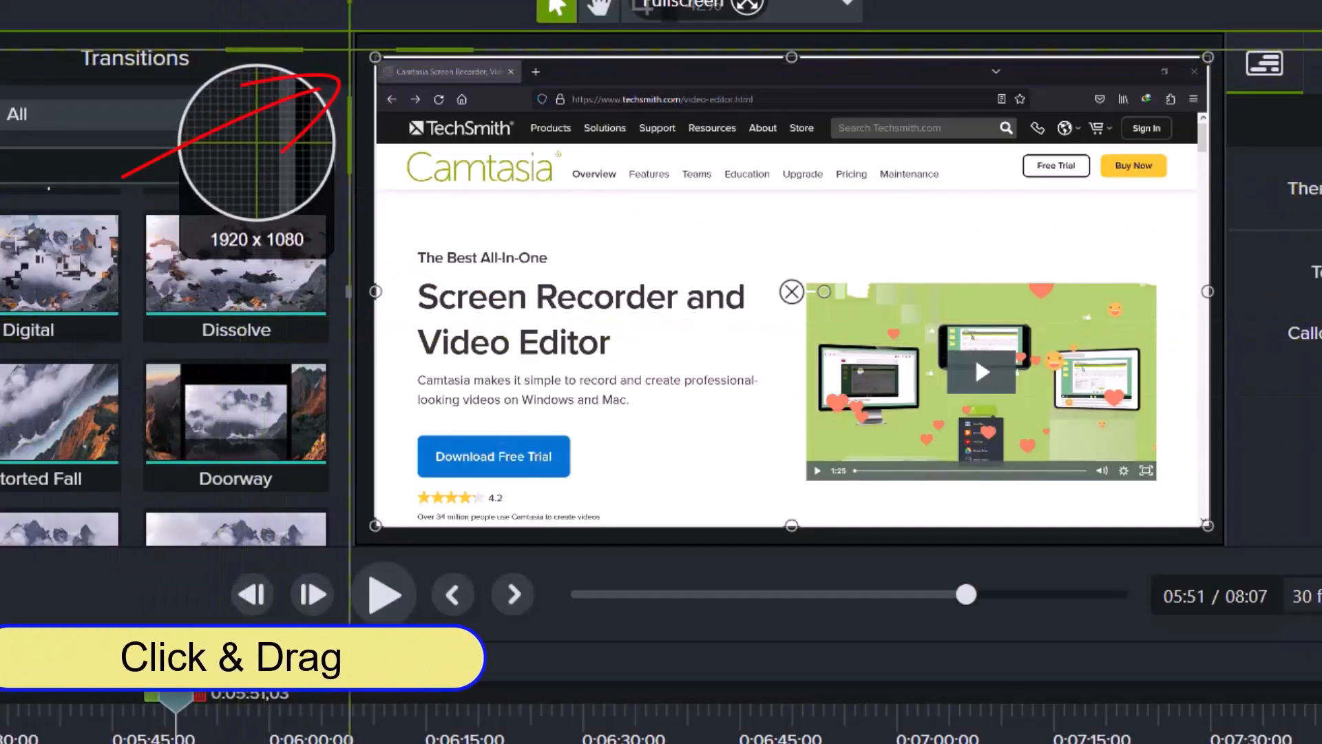
left_click_drag(357, 37, 1219, 540)
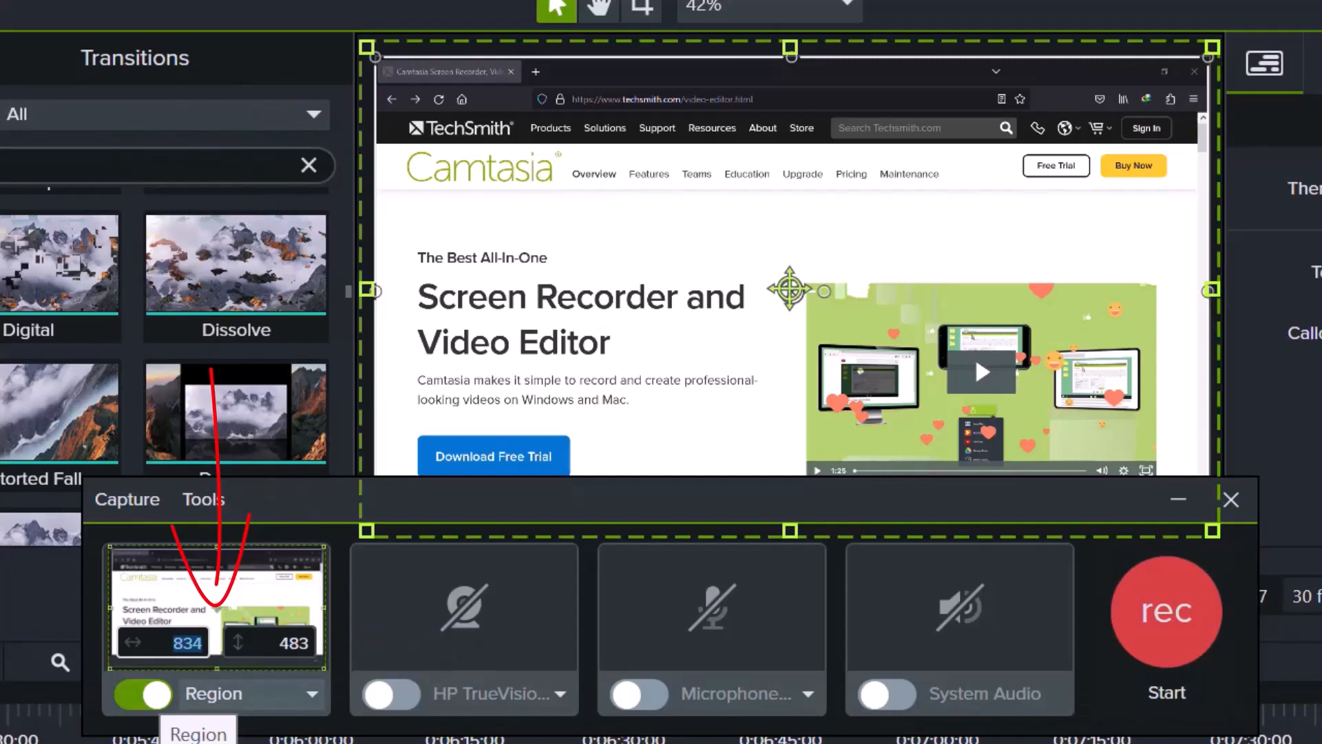
Set the custom recording region's dimensions to 800 × 800.
type("800")
key("Tab")
type("800")
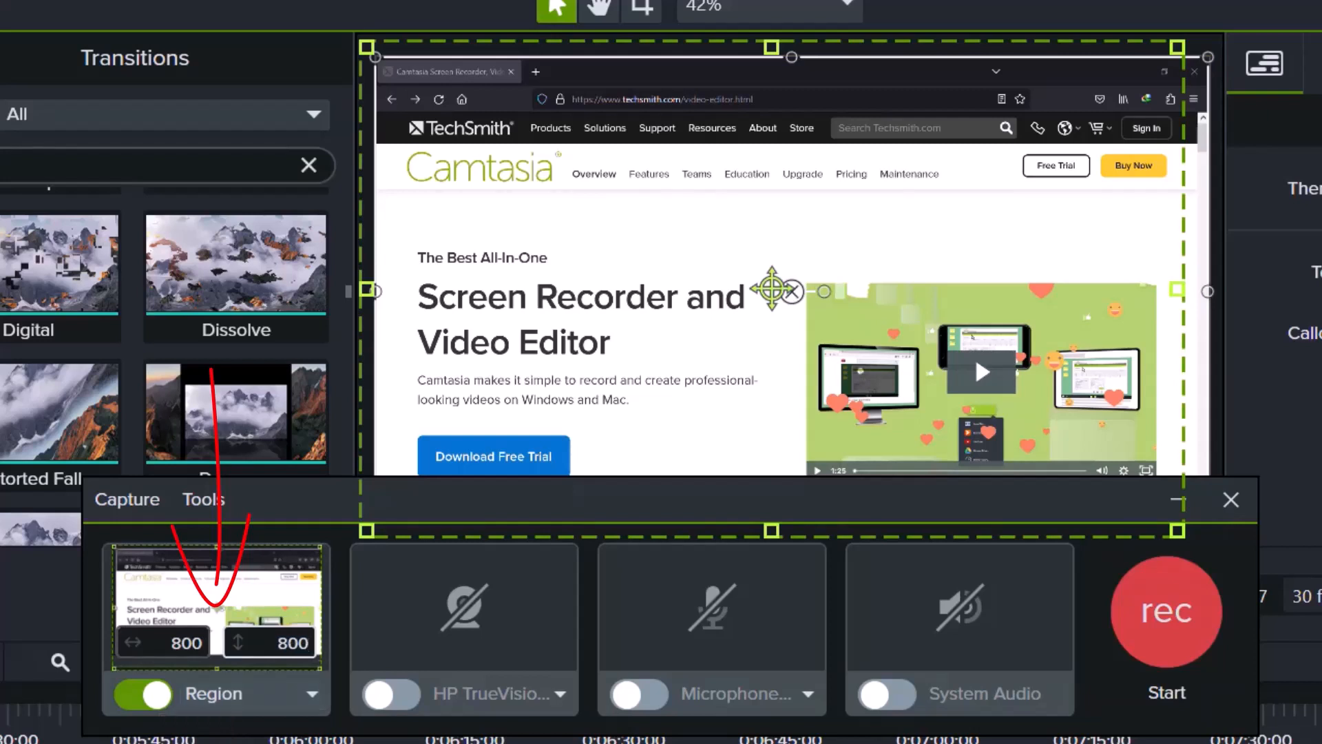
Switch the recording area to 1080p (1920x1080), record the screen, and stop the recording.
left_click(312, 694)
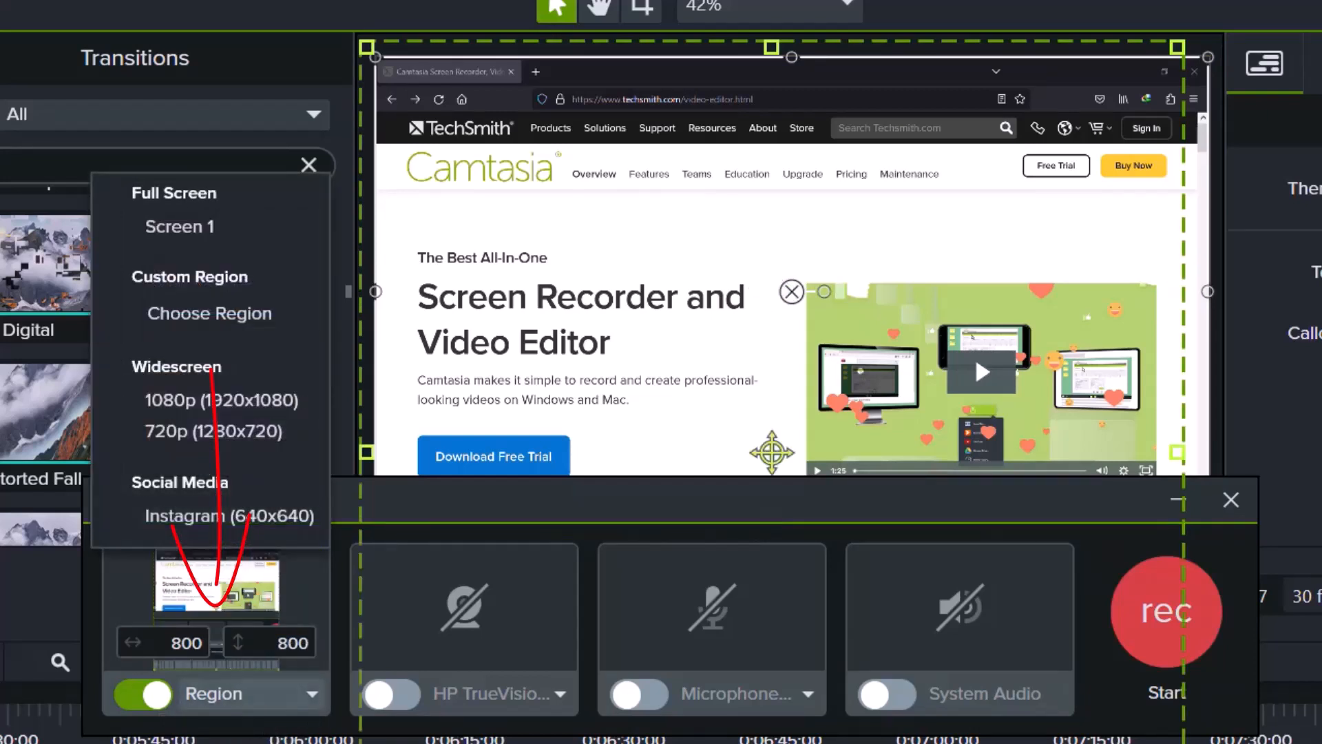
left_click(221, 400)
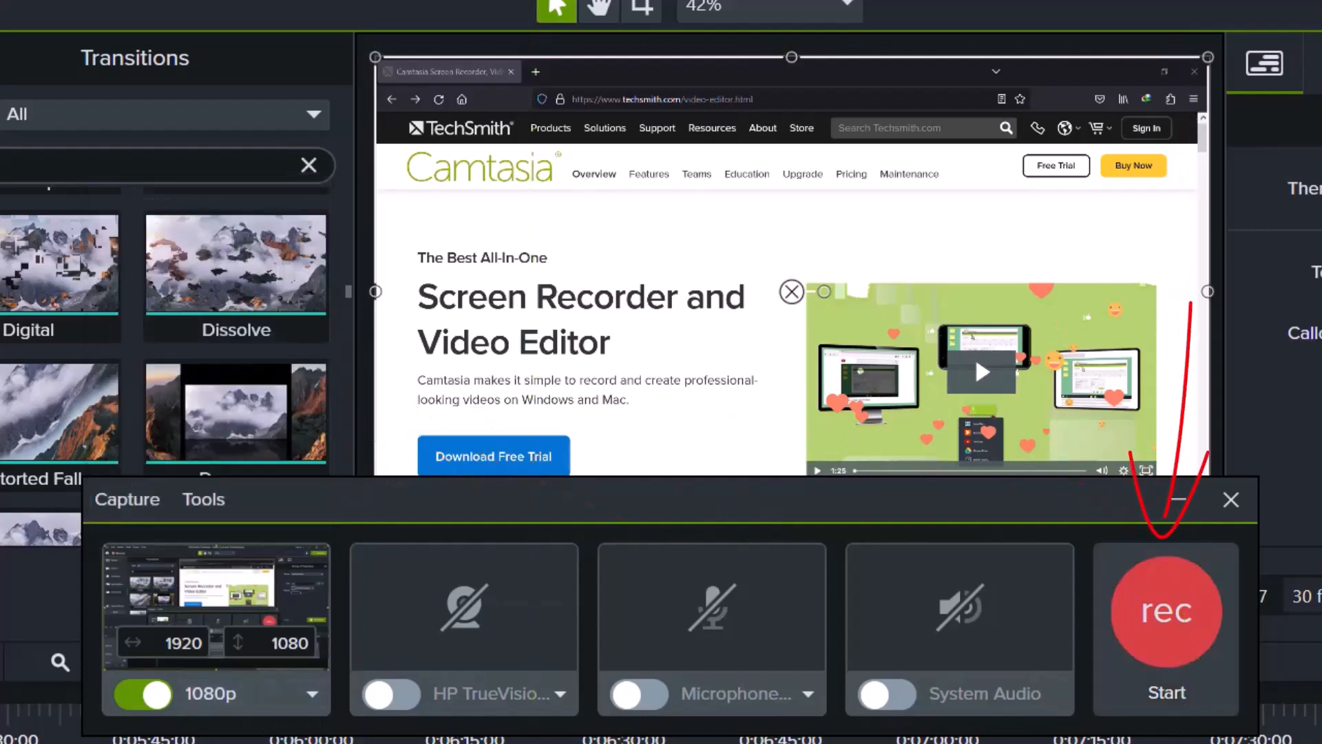
left_click(1166, 611)
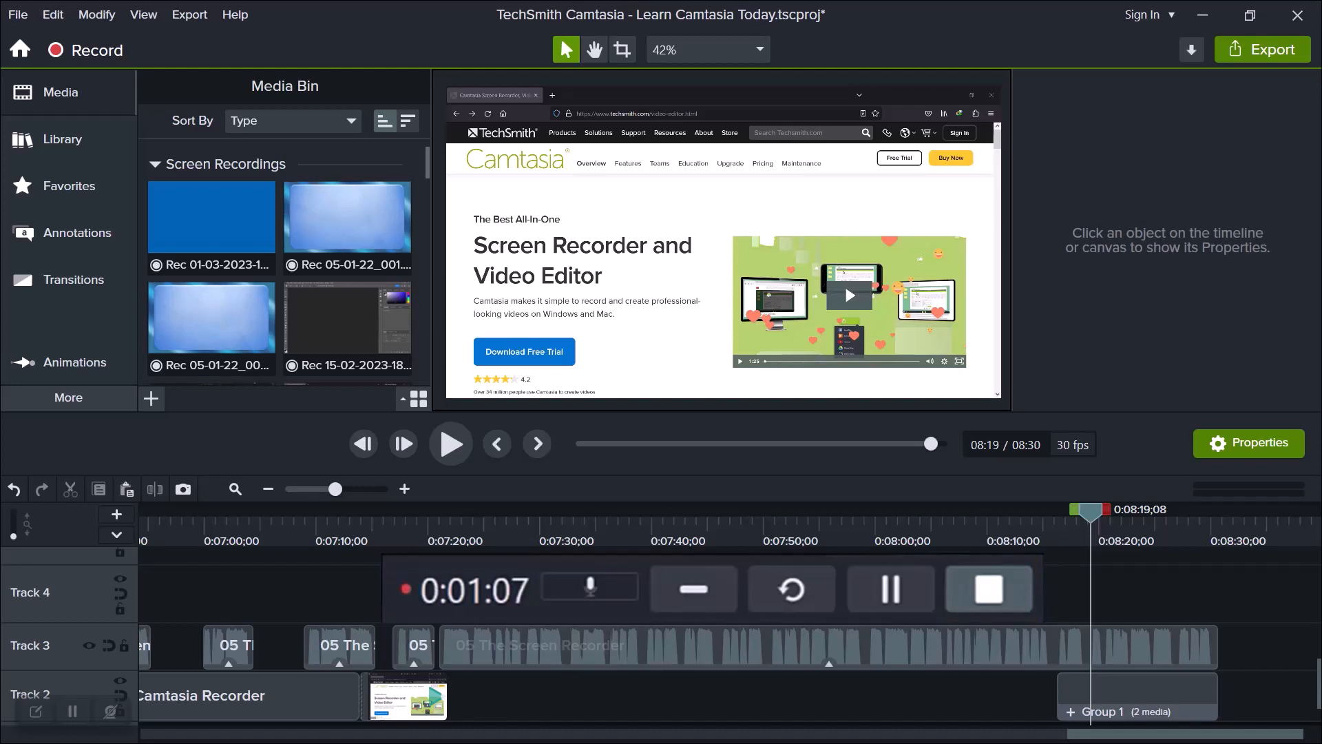
left_click(994, 599)
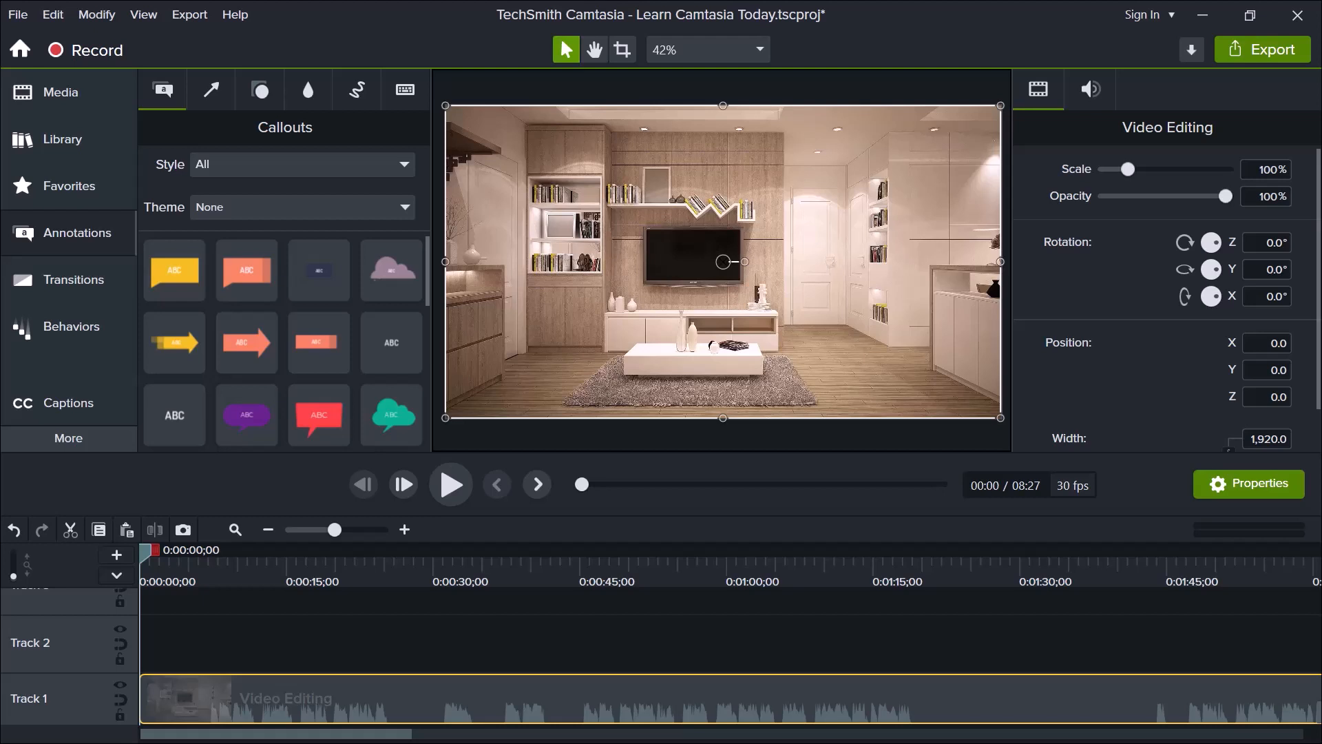
Separate the audio and video of the Video Editing clip on Track 1, and play the timeline from the start.
right_click(142, 675)
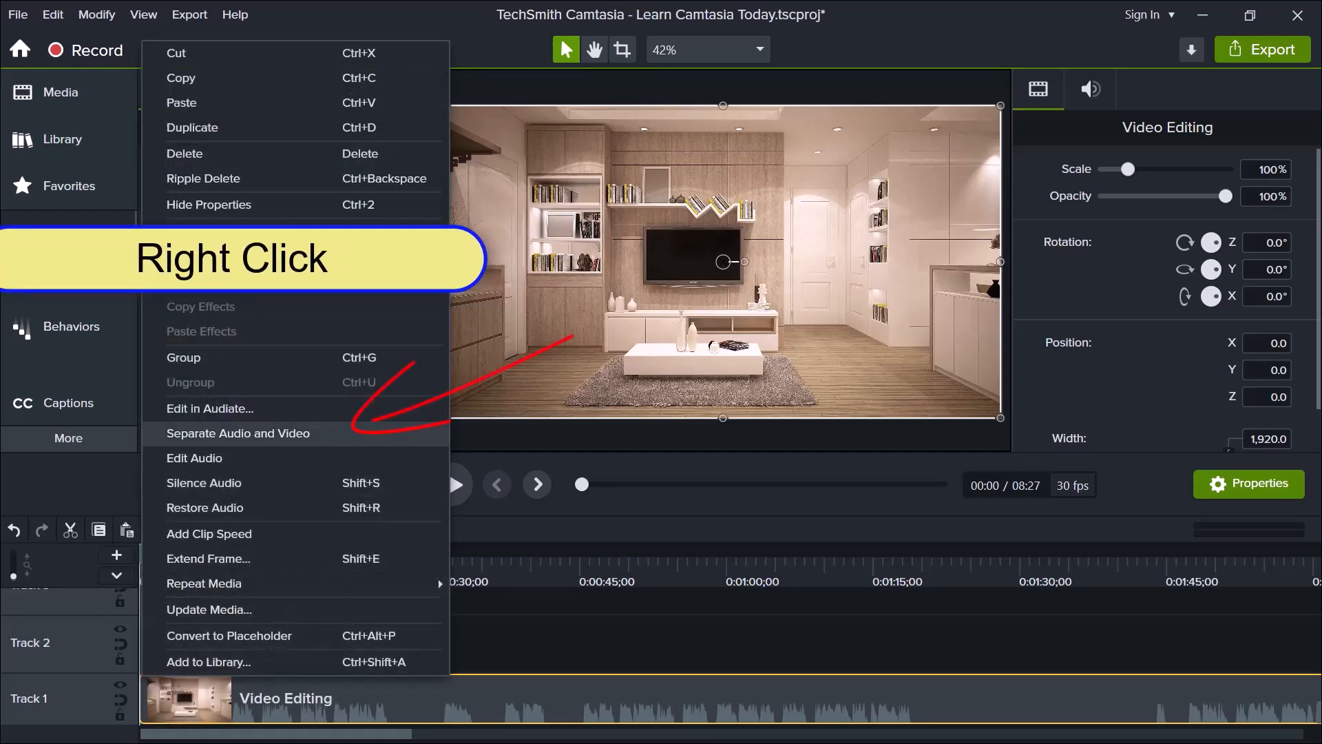
left_click(238, 433)
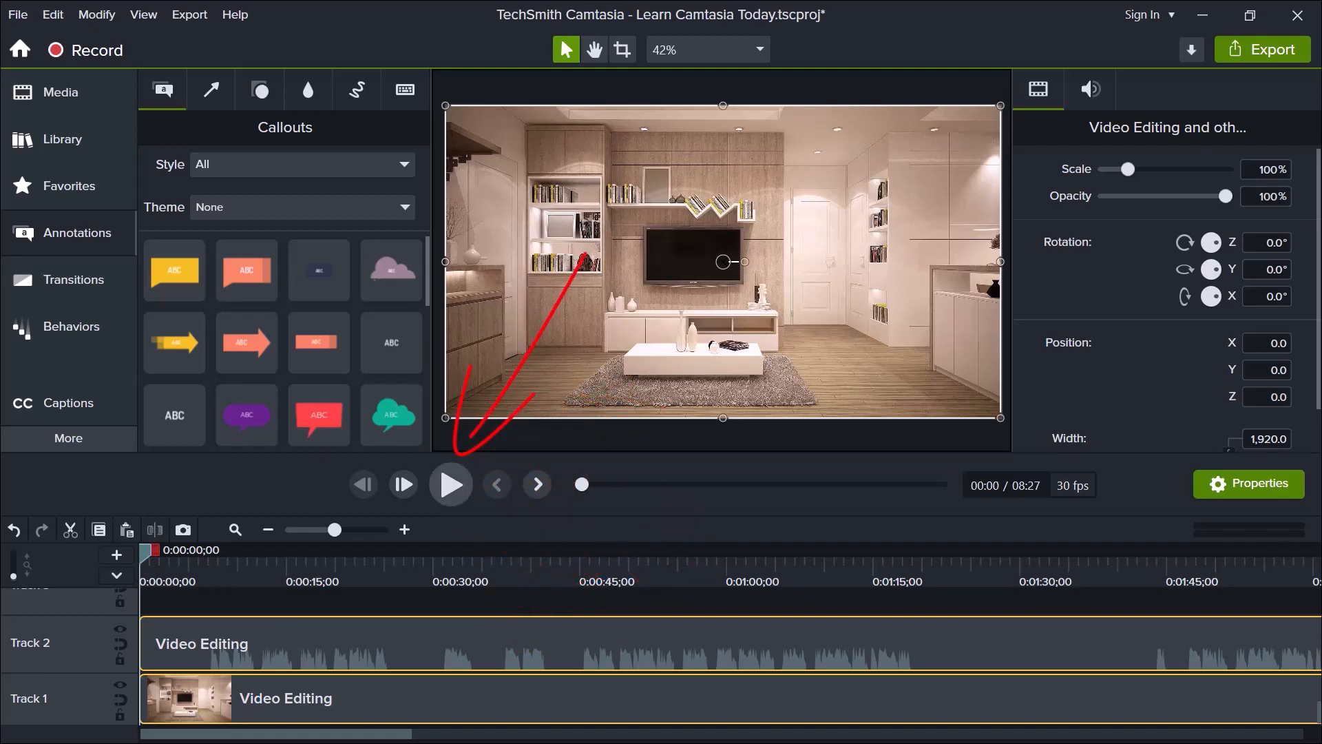
left_click(451, 484)
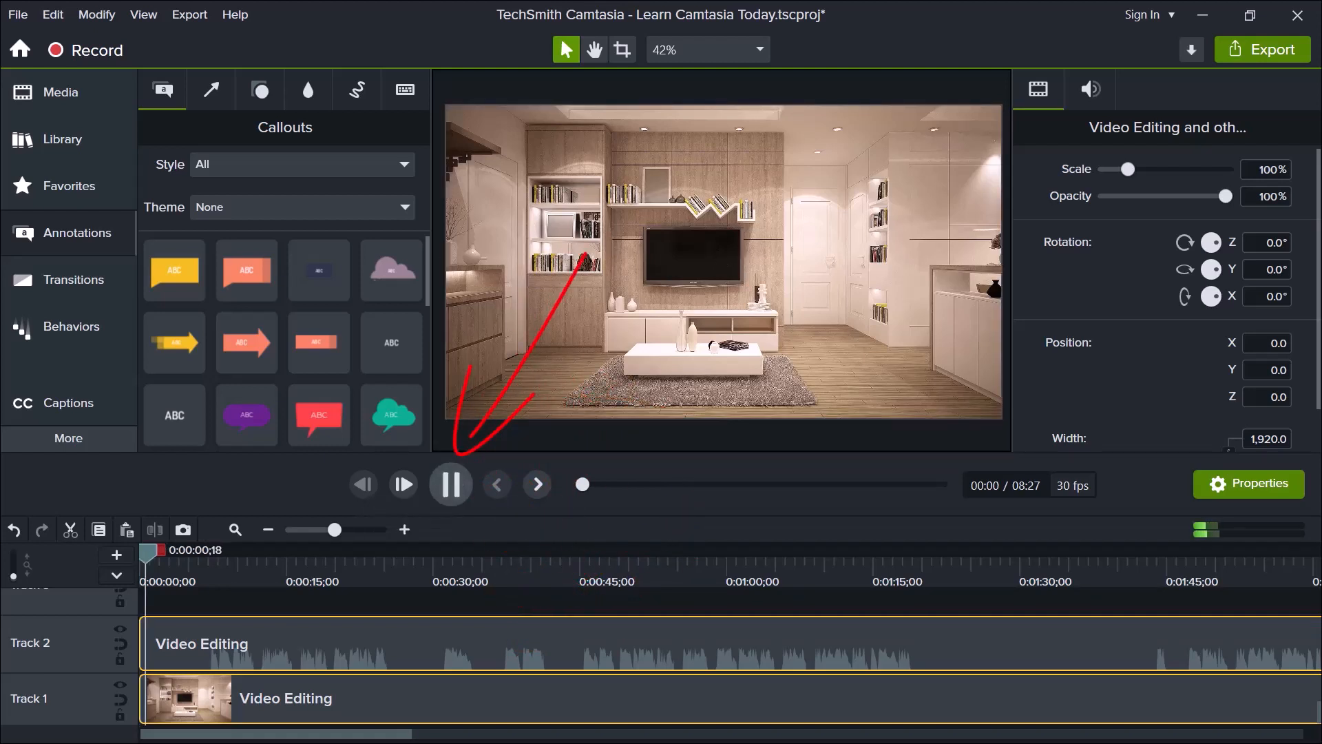
key("space")
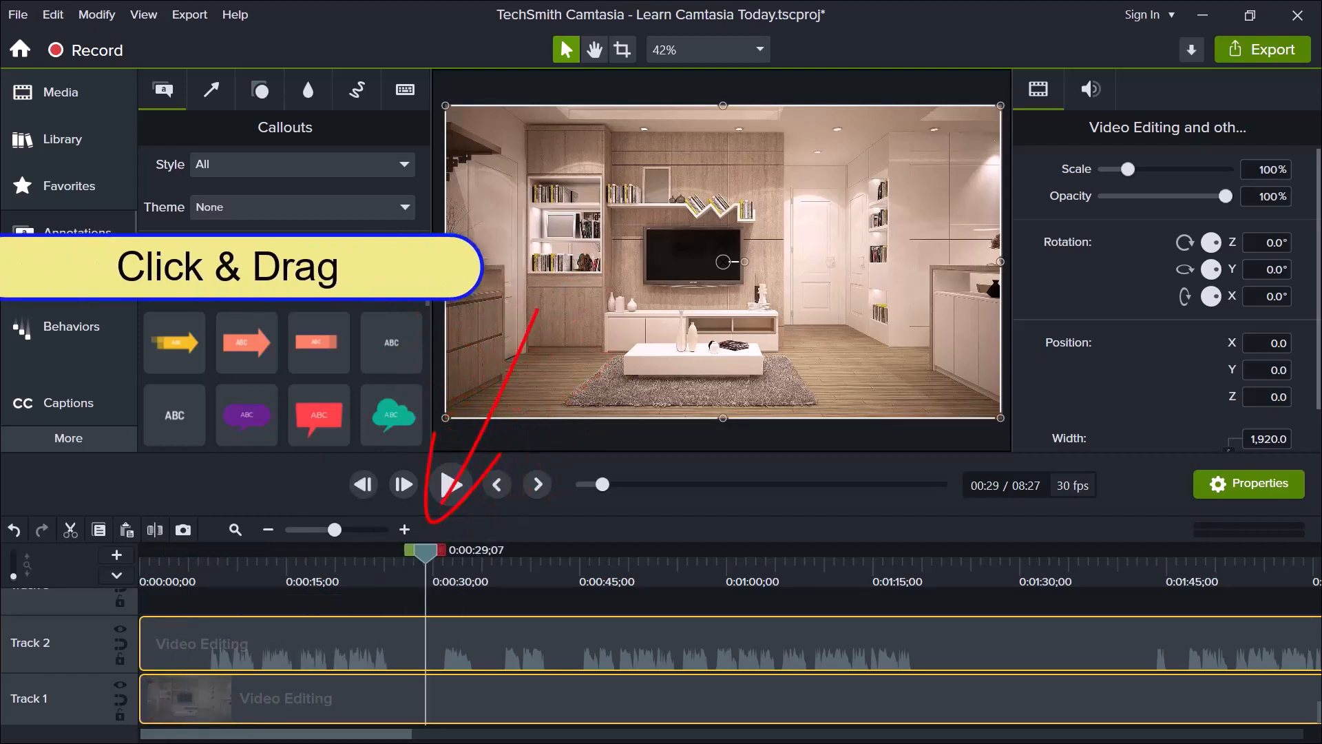
Cut the section from about 0:00:27 to 0:00:47;24 out of both tracks, and undo the cut.
mouse_move(425, 551)
left_mouse_down()
mouse_move(555, 551)
mouse_move(363, 551)
mouse_move(621, 550)
left_mouse_up()
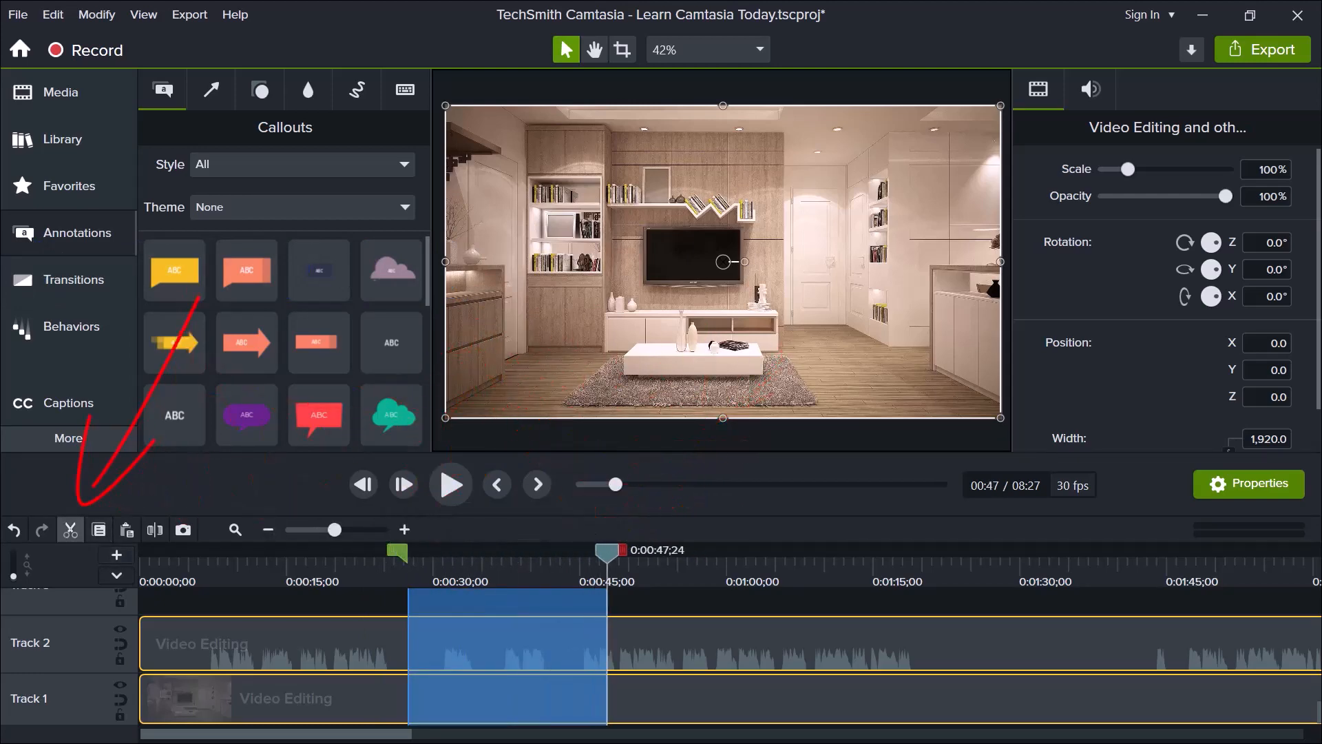
left_click(70, 530)
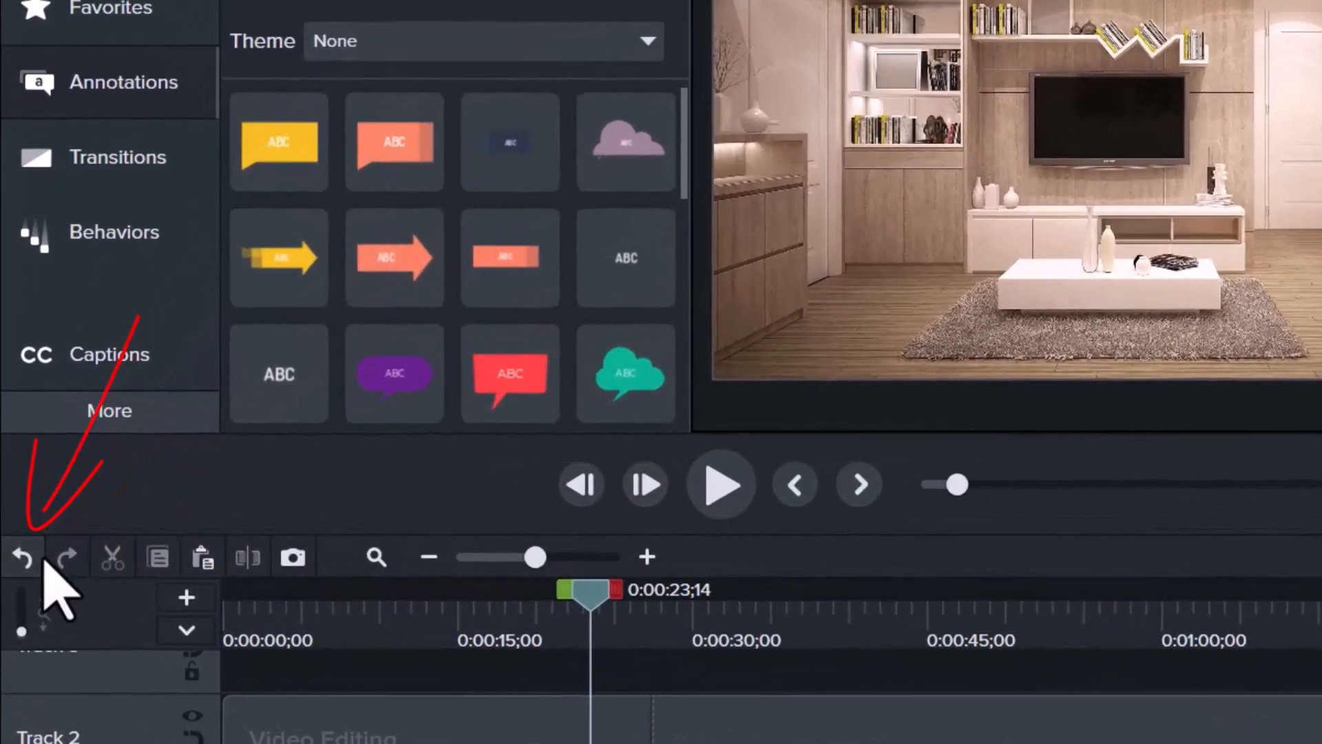
left_click(17, 535)
End the selection at 0:00:41;29 and cut it from both tracks, and leave the playhead at 0:00:46;16 with its selection handles collapsed.
left_click_drag(996, 590, 904, 590)
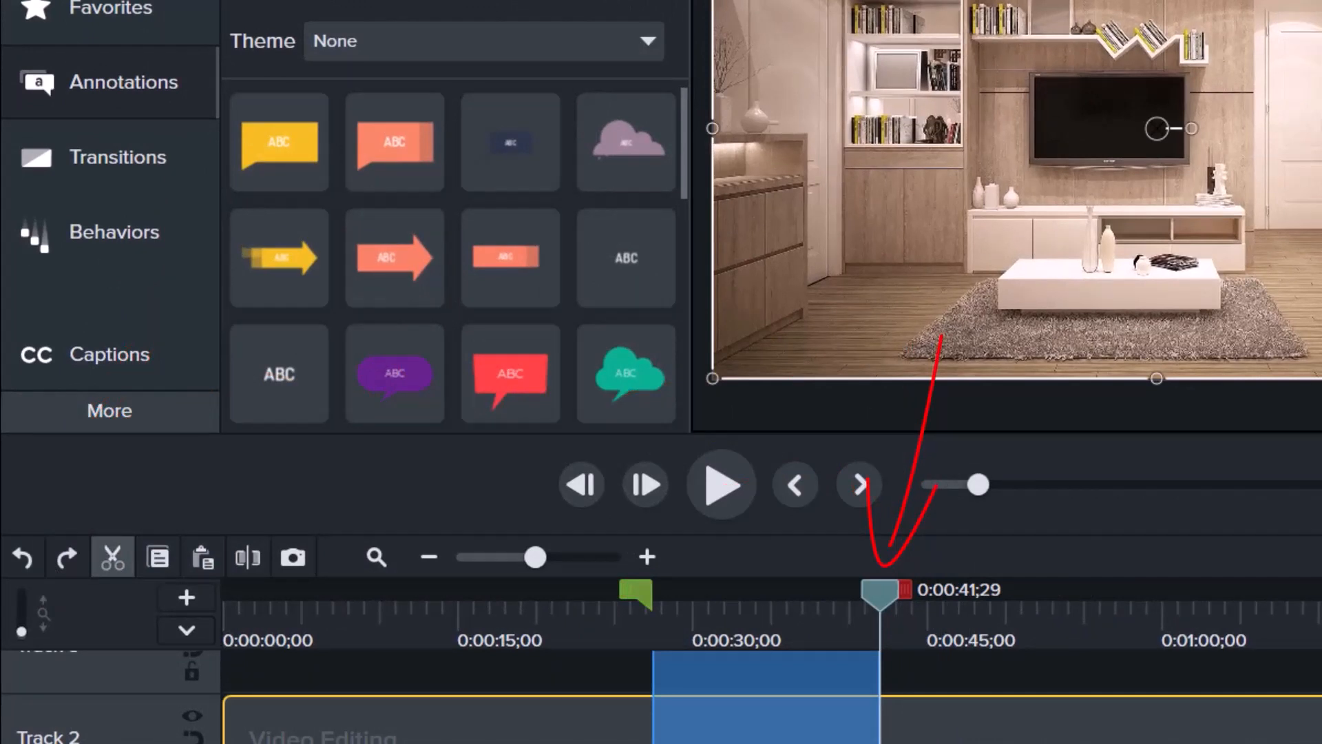
left_click(112, 557)
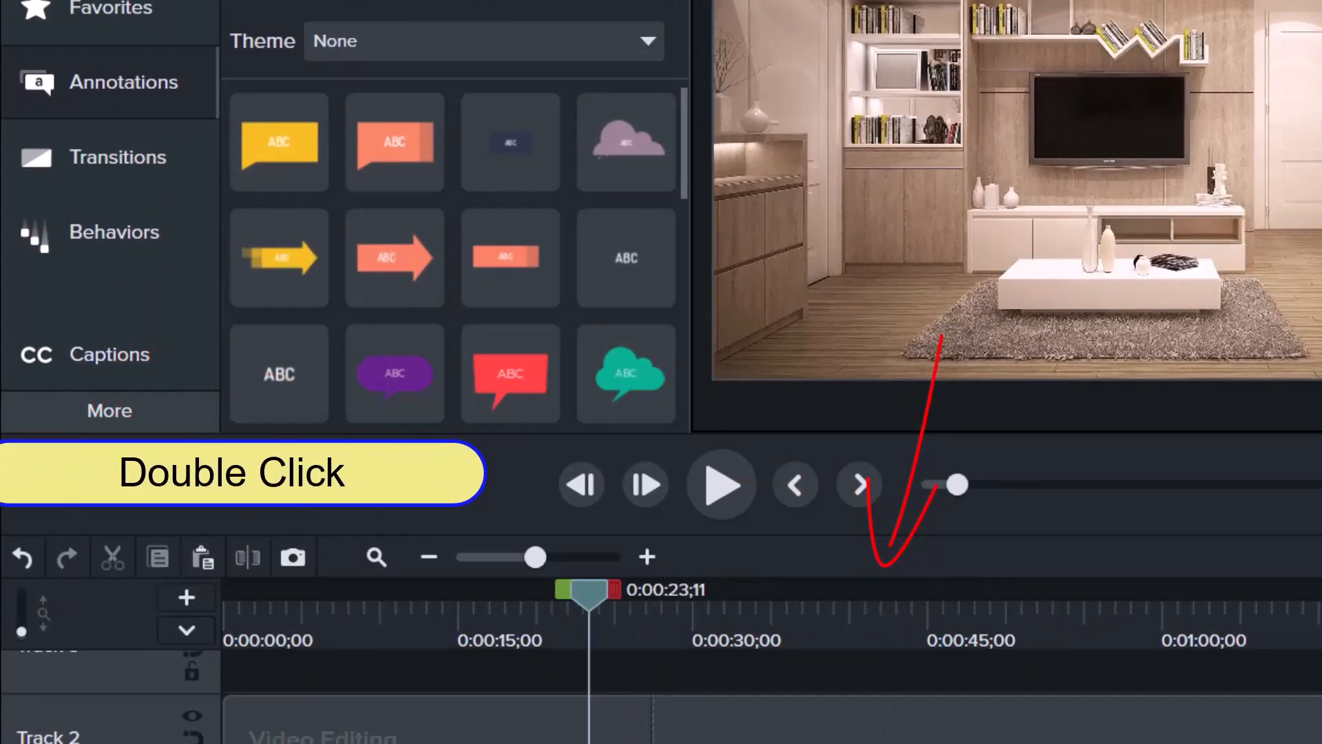
left_click_drag(614, 590, 976, 589)
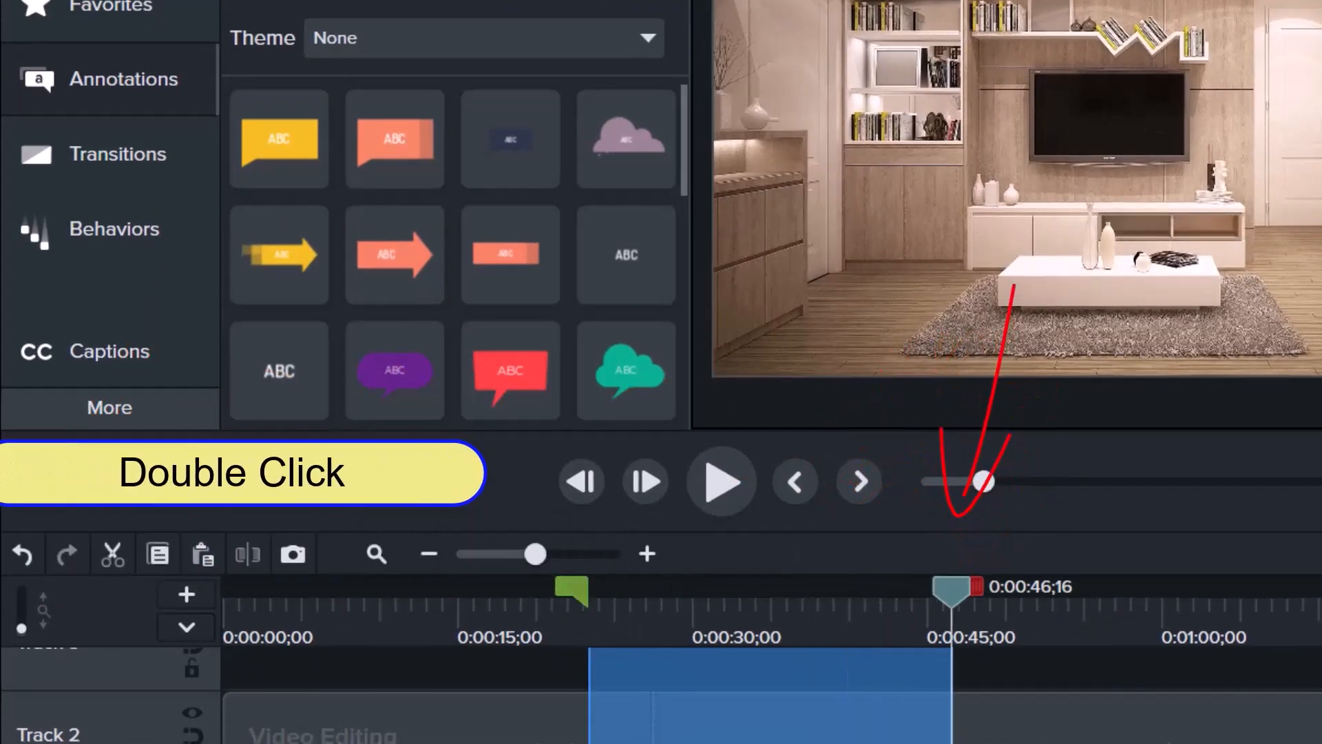
double_click(952, 590)
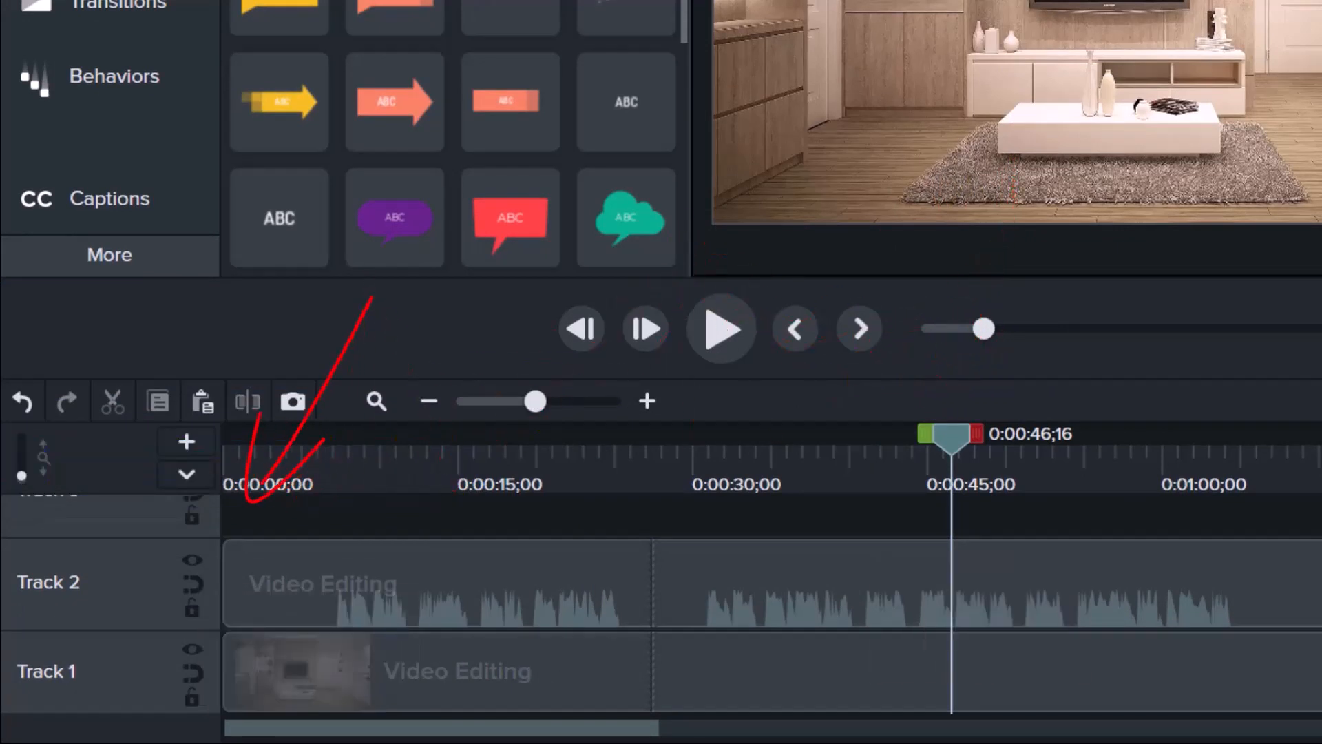
Trim the start of both Video Editing clips to 0:00:15 and extend it back to about 0:00:11.
left_click_drag(270, 597, 451, 599)
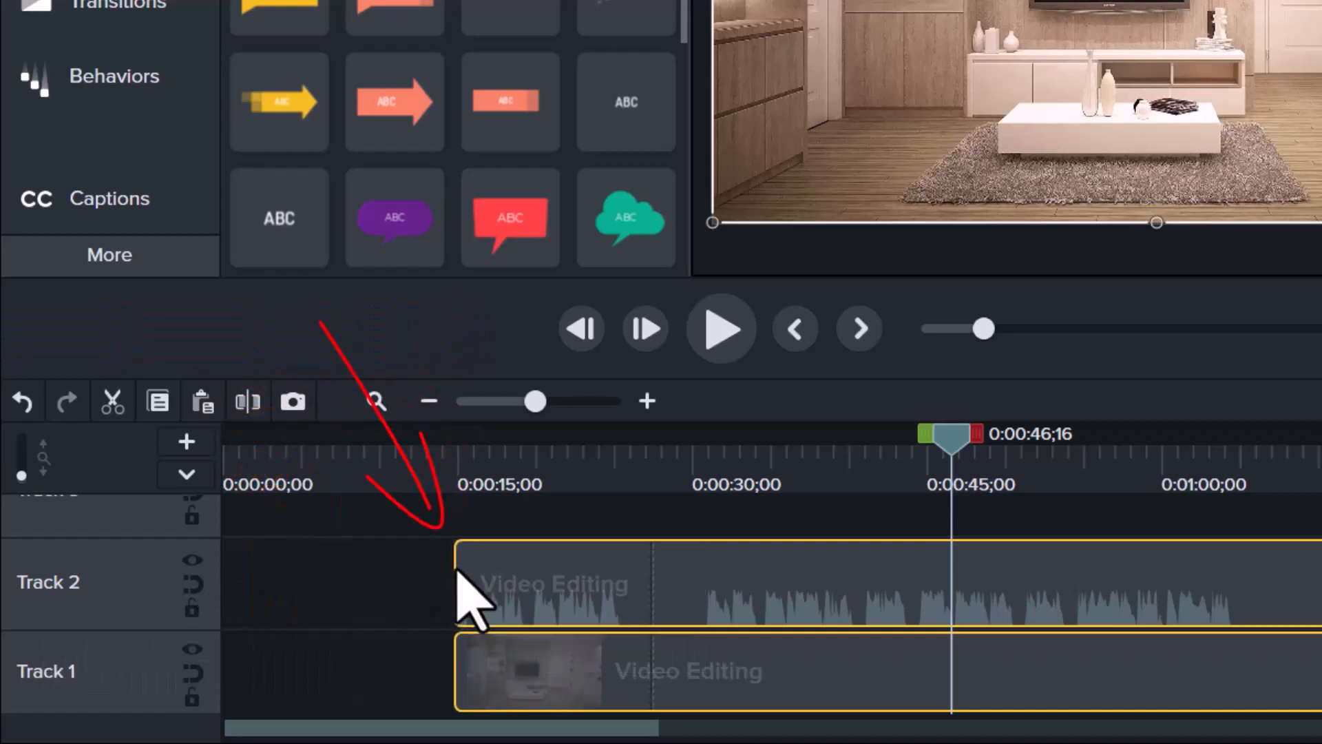
left_click_drag(457, 564, 400, 567)
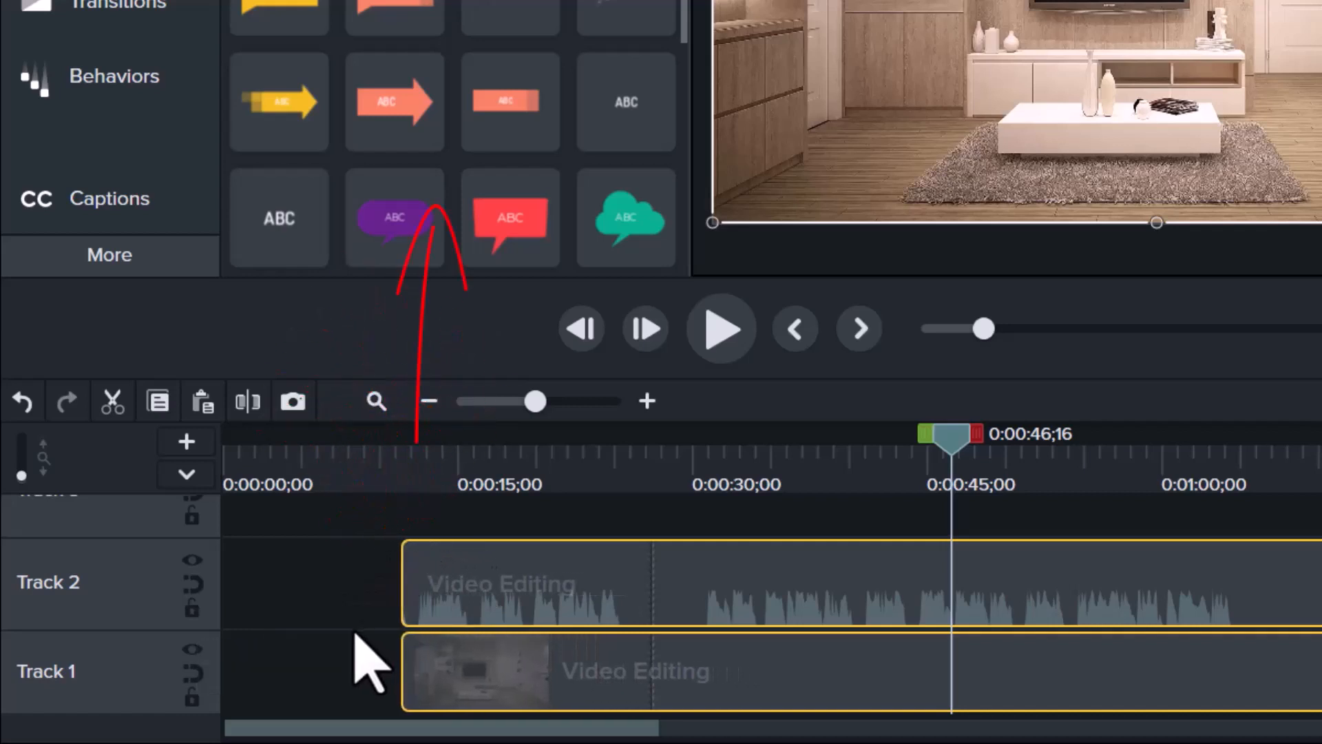
Magnify the timeline to step the playhead back four frames to 0:00:46;12, and bring all timeline media into view.
left_click_drag(535, 401, 598, 401)
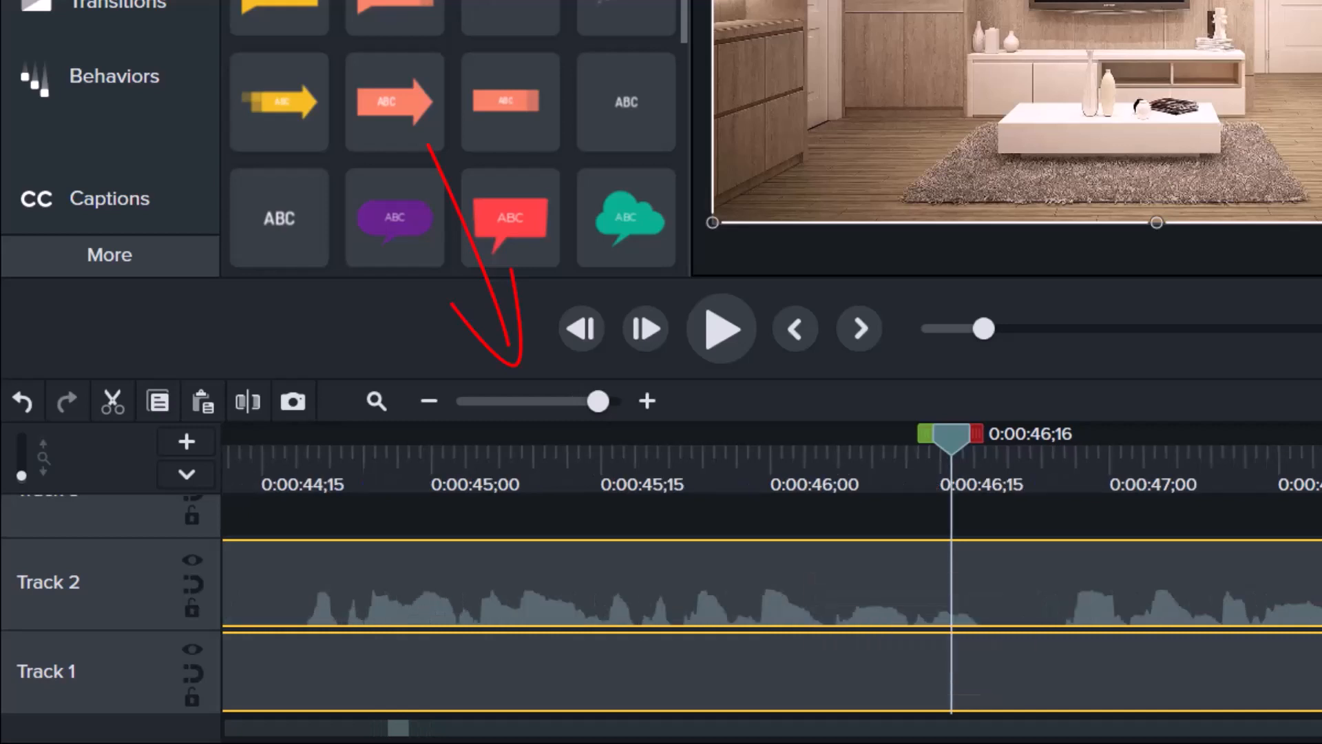
key("comma")
key("comma")
key("comma")
key("comma")
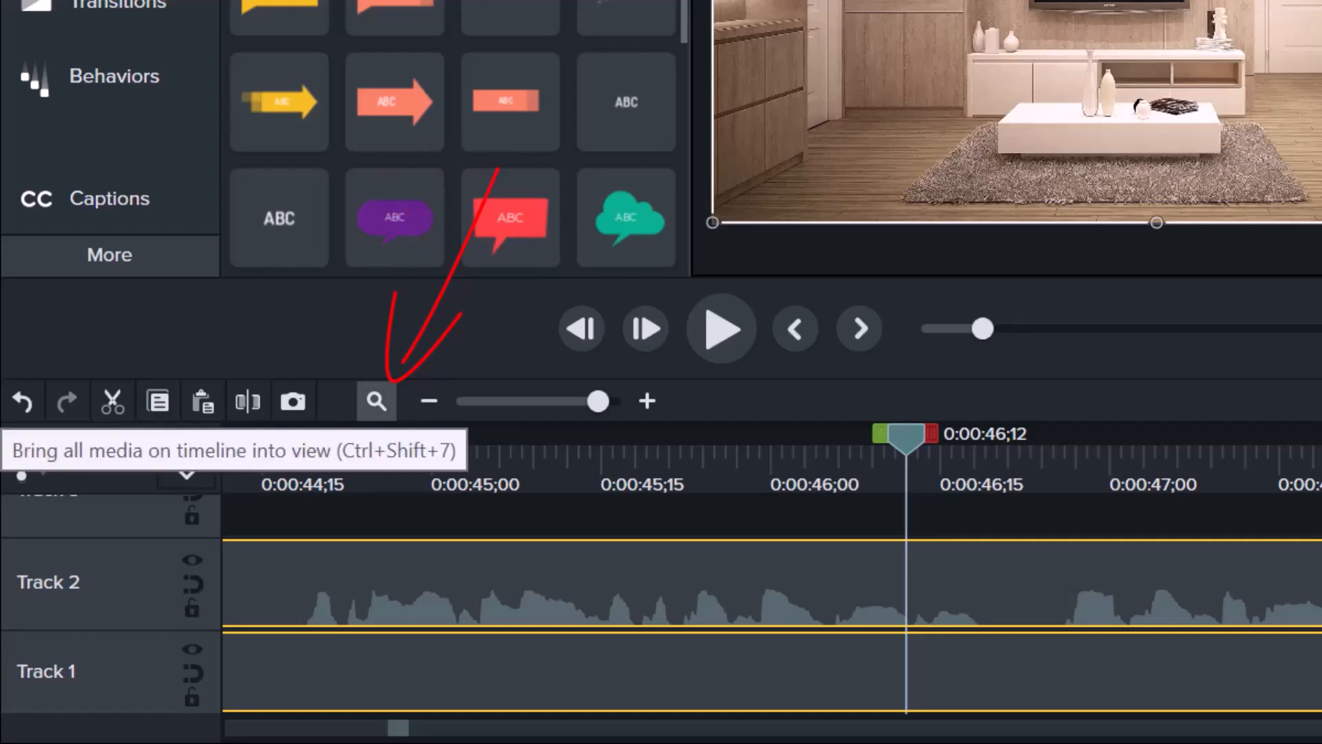
left_click(376, 401)
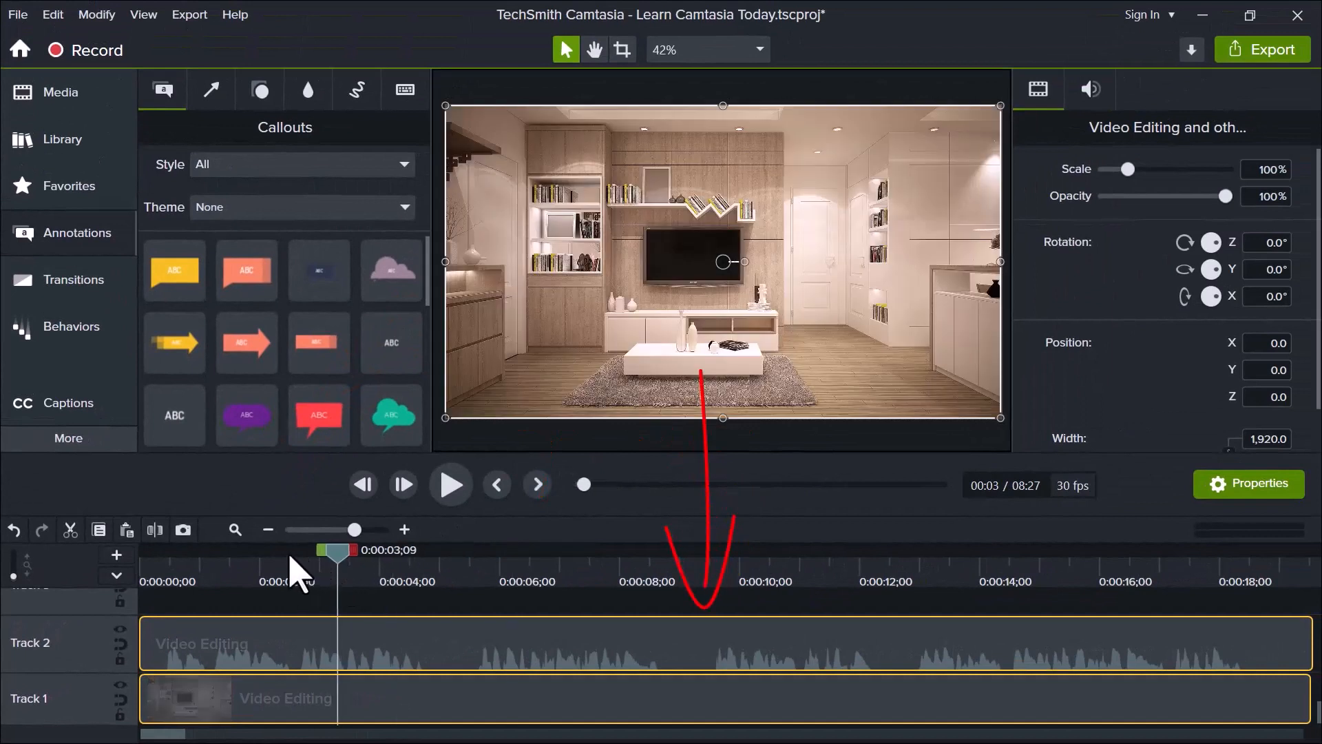
Add the green thought bubble callout to Track 3 at 0:00:03;09 and shift it about one second along the timeline.
left_click_drag(386, 417, 372, 598)
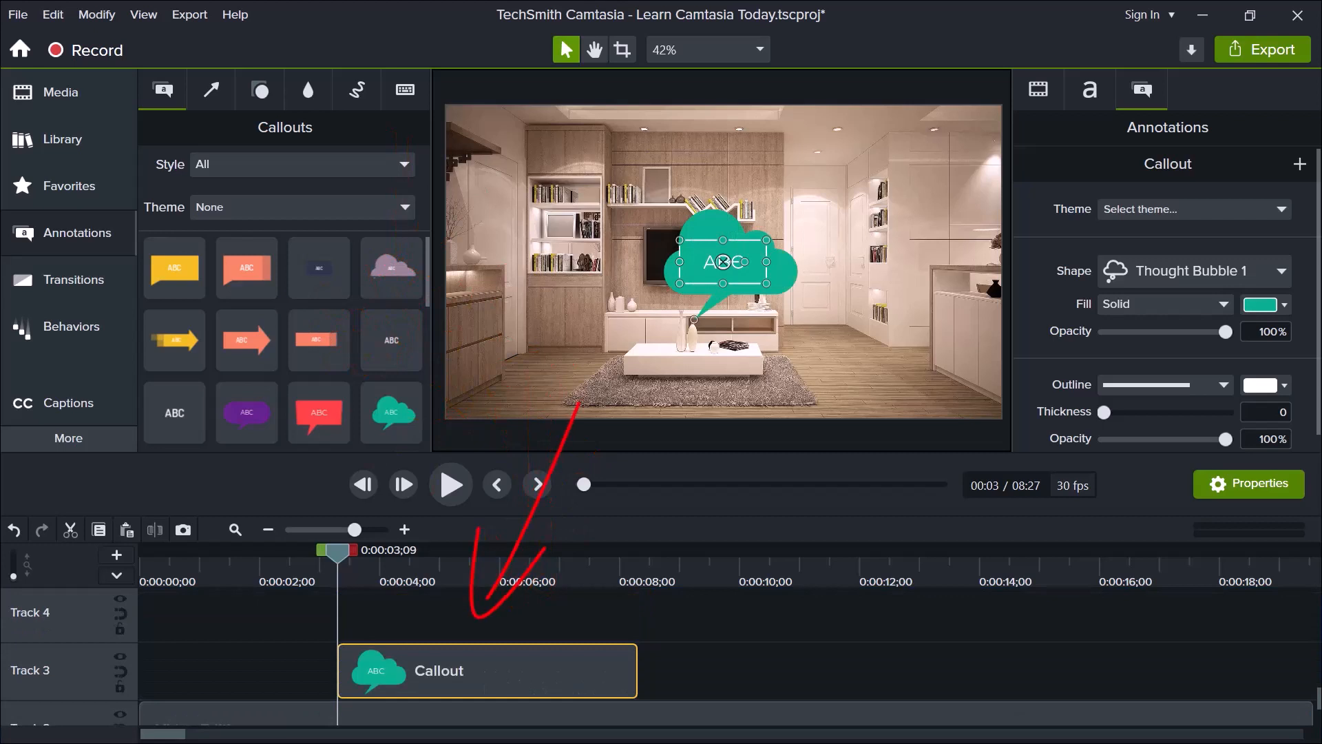
left_click_drag(488, 670, 546, 670)
Browse the transitions as far as Cube Rotate and enlarge the timeline area to show Tracks 1 to 3.
left_click(68, 279)
scroll(284, 310, "down", 10)
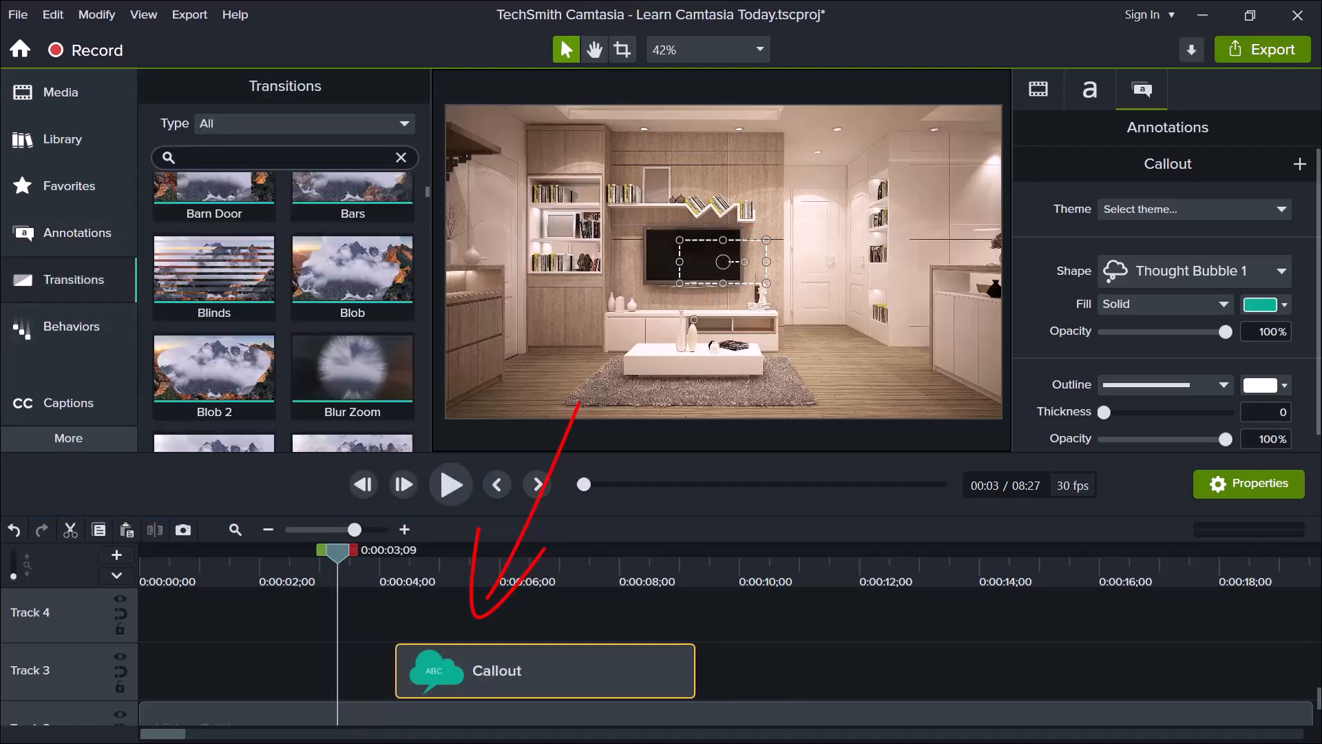
scroll(352, 372, "down", 6)
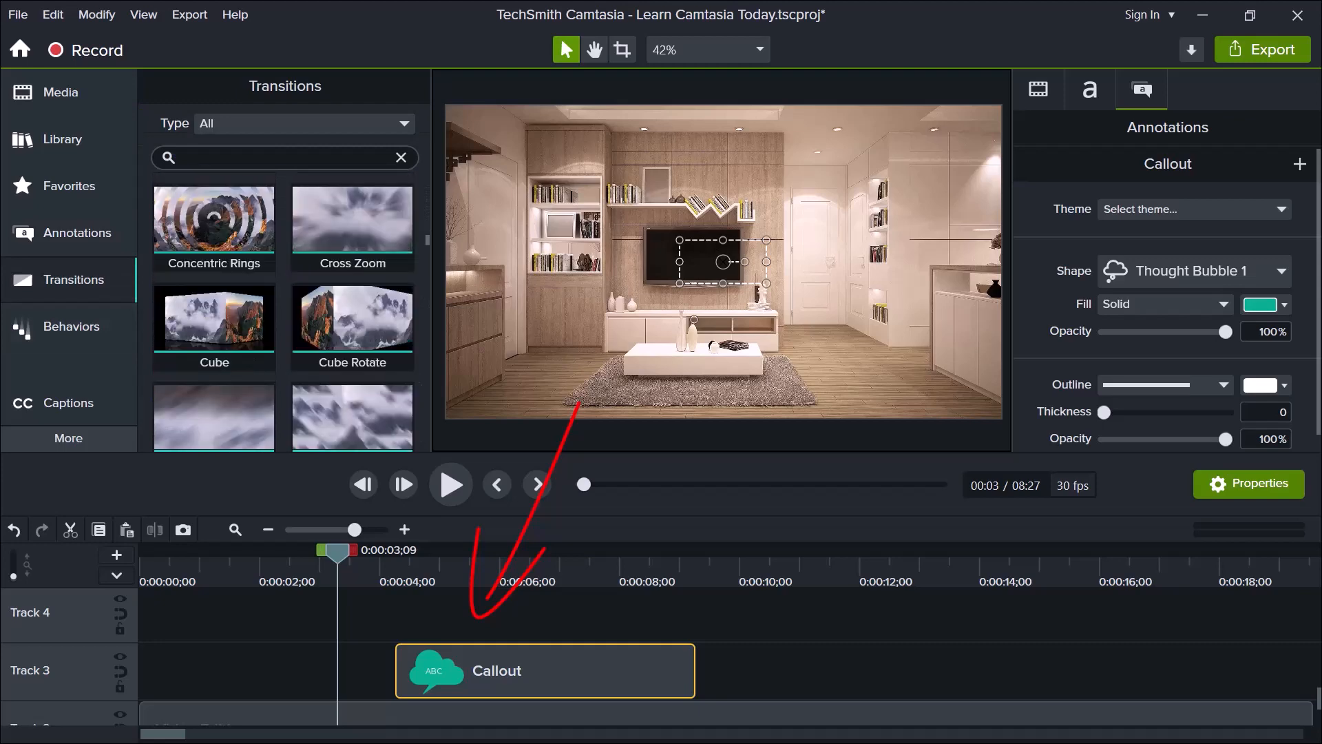
mouse_move(214, 275)
left_mouse_down()
mouse_move(360, 432)
mouse_move(215, 275)
left_mouse_up()
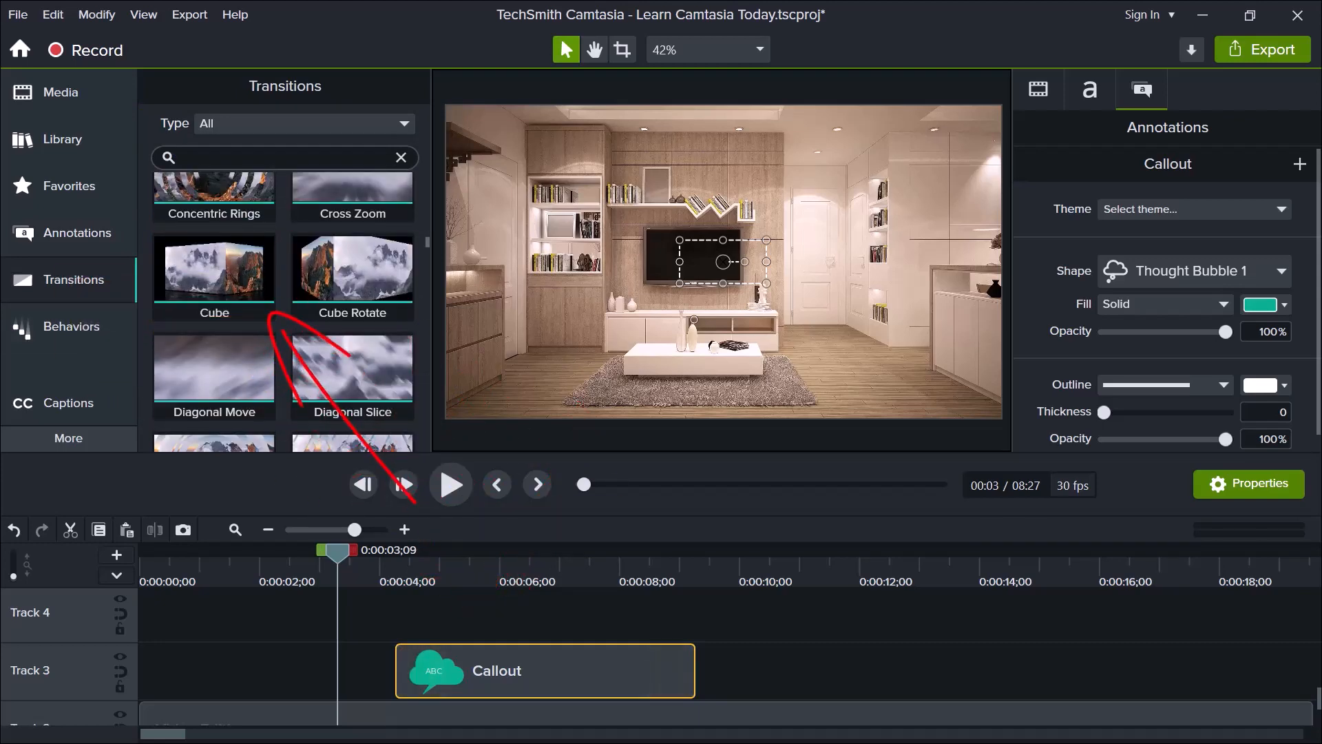
scroll(725, 654, "down", 2)
left_click_drag(661, 515, 661, 473)
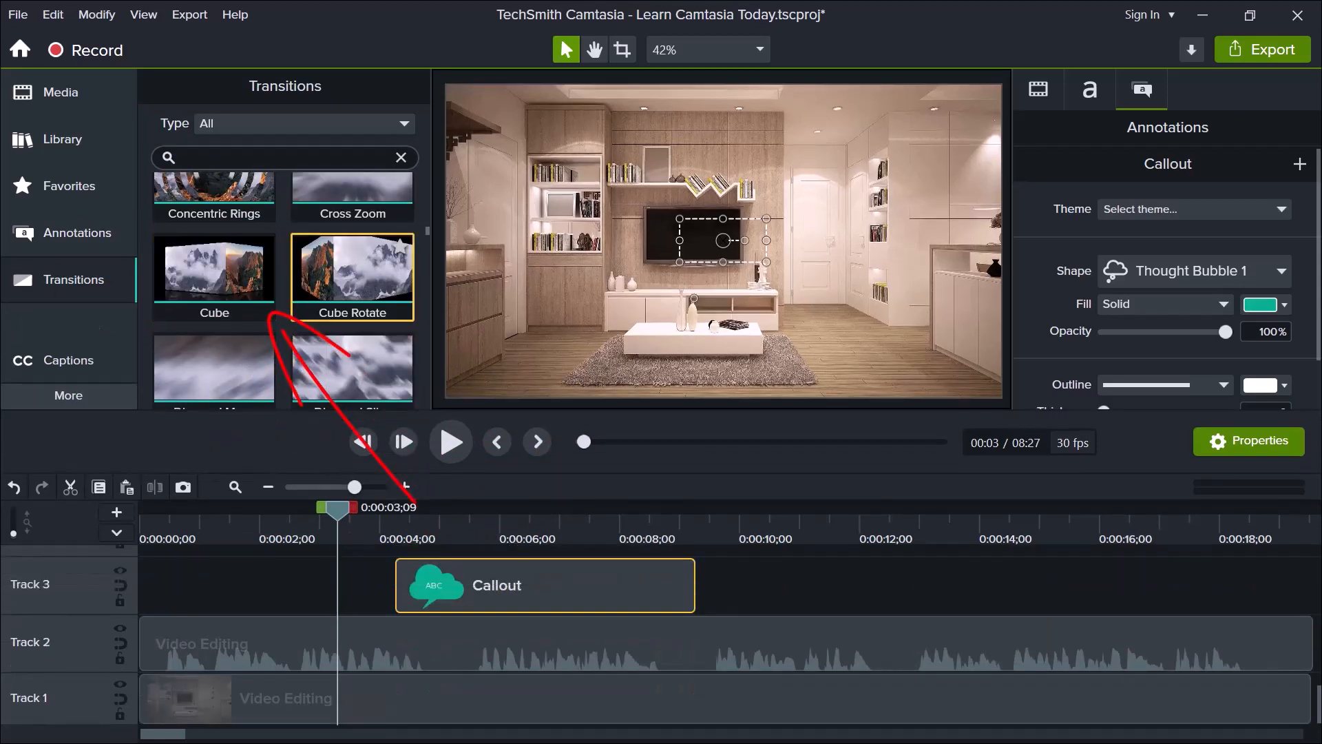
left_click_drag(352, 275, 339, 556)
With the playhead at 0:00:05;29, enlarge the thought bubble callout and reposition it above and to the right of the TV.
left_click_drag(338, 509, 497, 509)
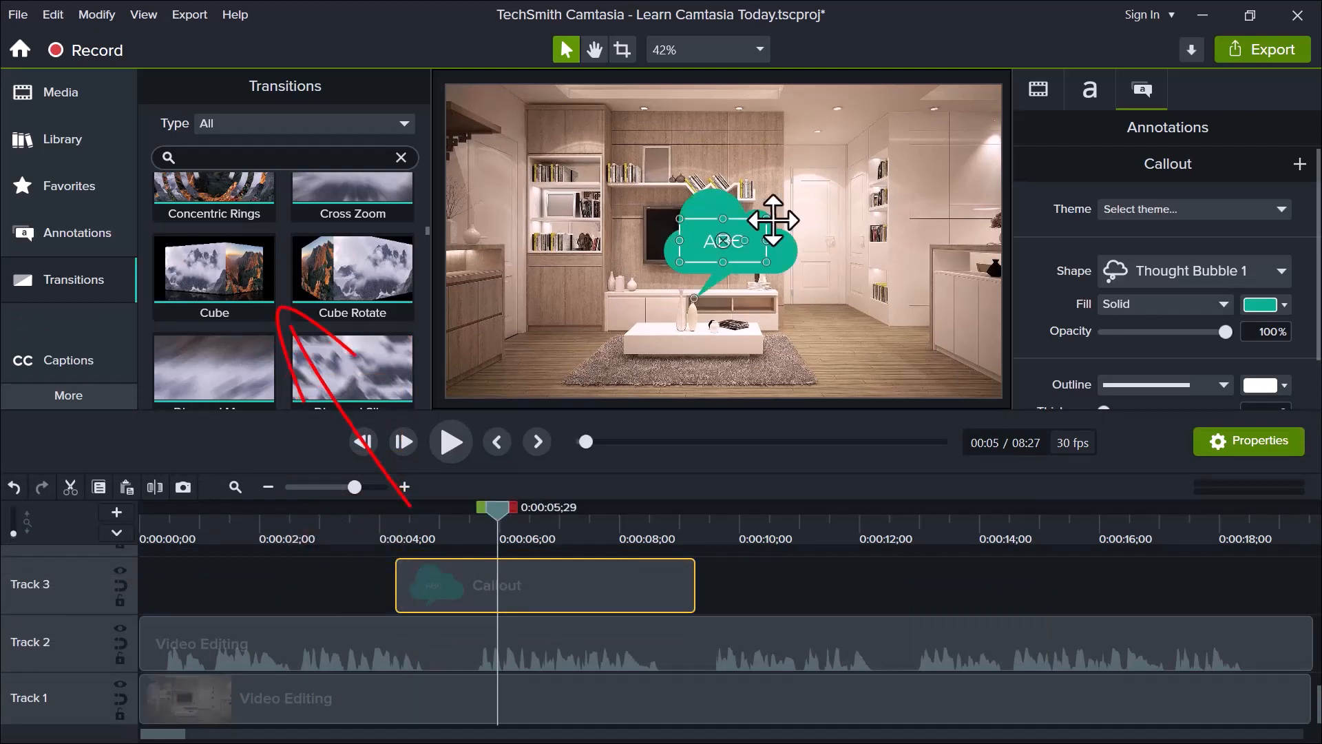
left_click_drag(781, 204, 811, 177)
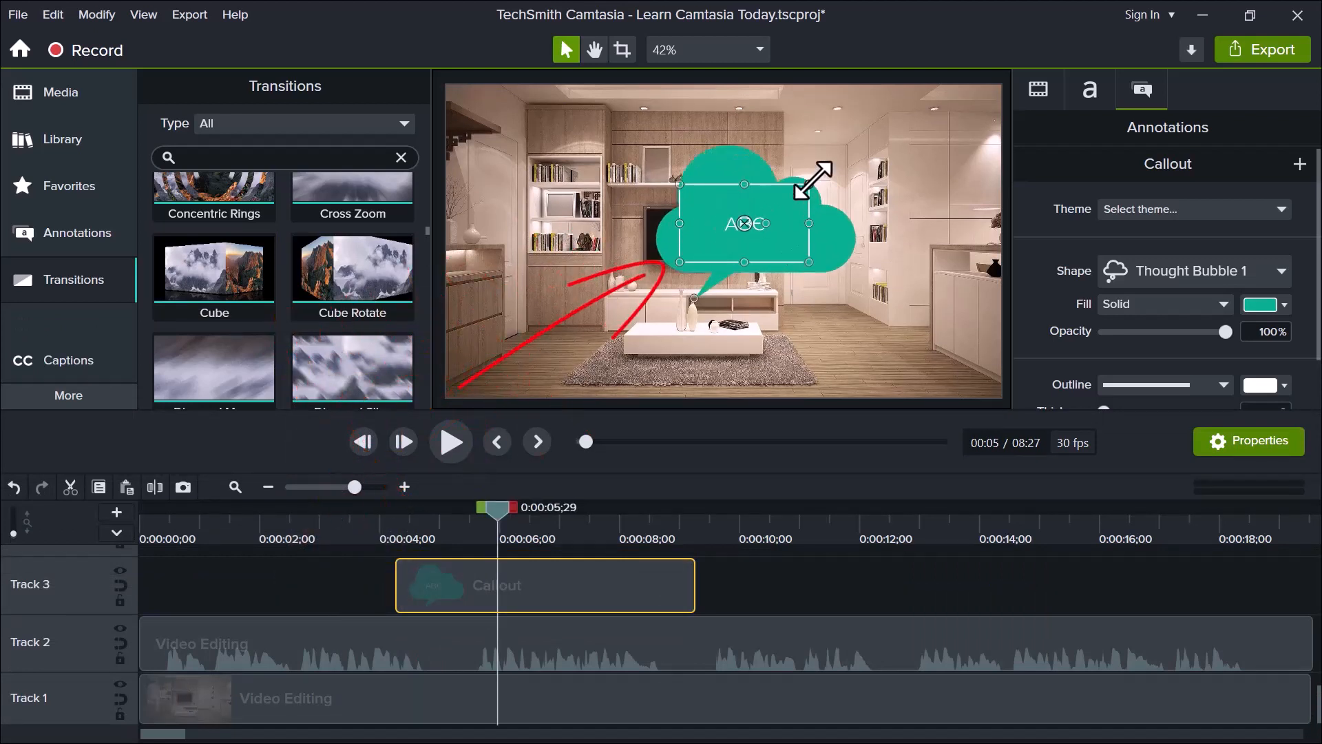
left_click_drag(796, 221, 861, 213)
Change the hue of the thought bubble callout's solid fill to a pinkish red.
left_click(1262, 306)
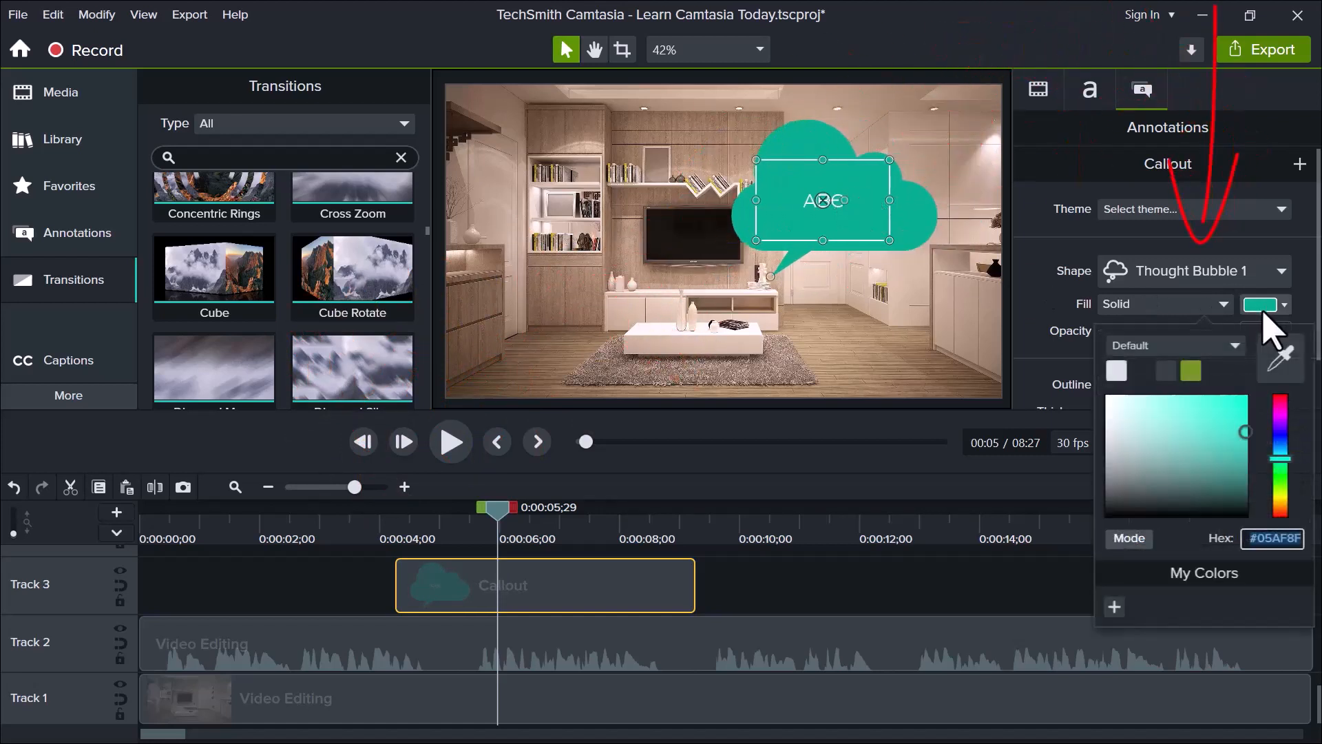
left_click(1280, 404)
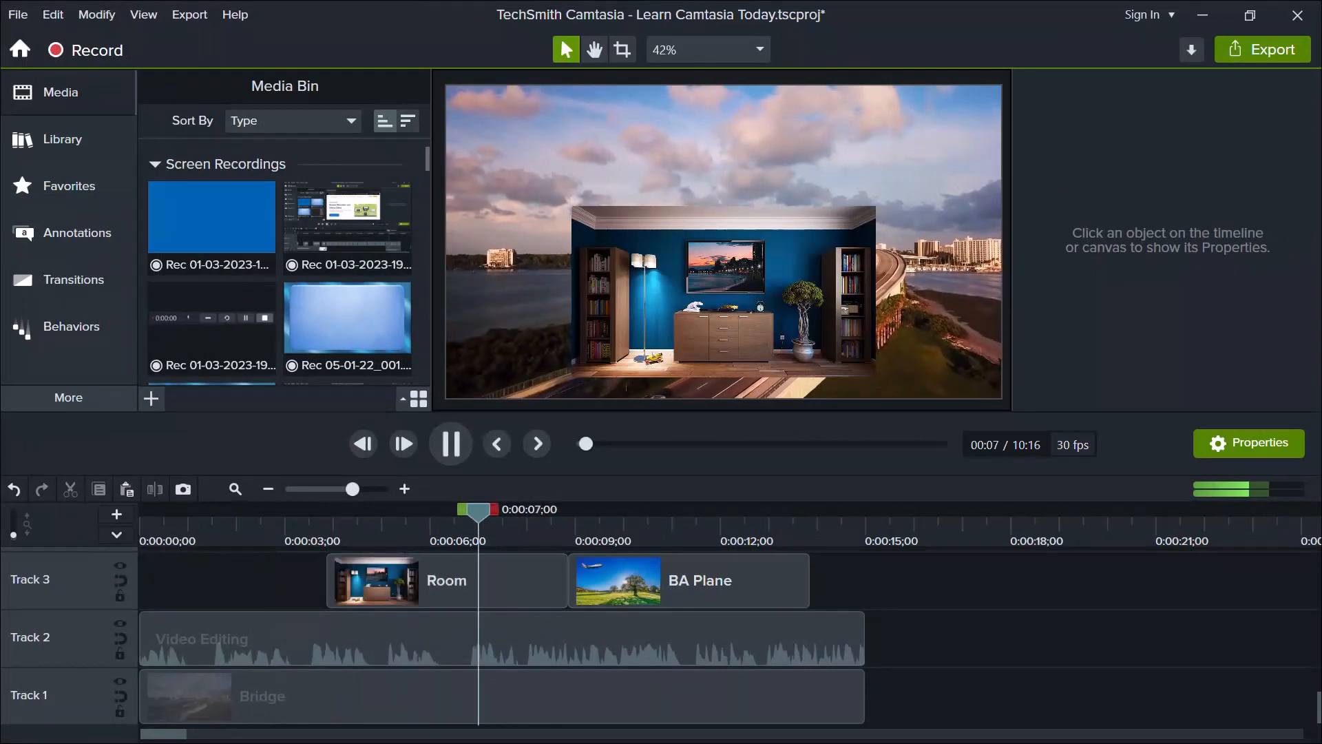
Move the BA Plane clip from Track 3 to Track 4, starting at about 0:00:06 so it overlaps the Room clip.
key("space")
left_click_drag(688, 581, 603, 637)
left_click_drag(591, 511, 406, 511)
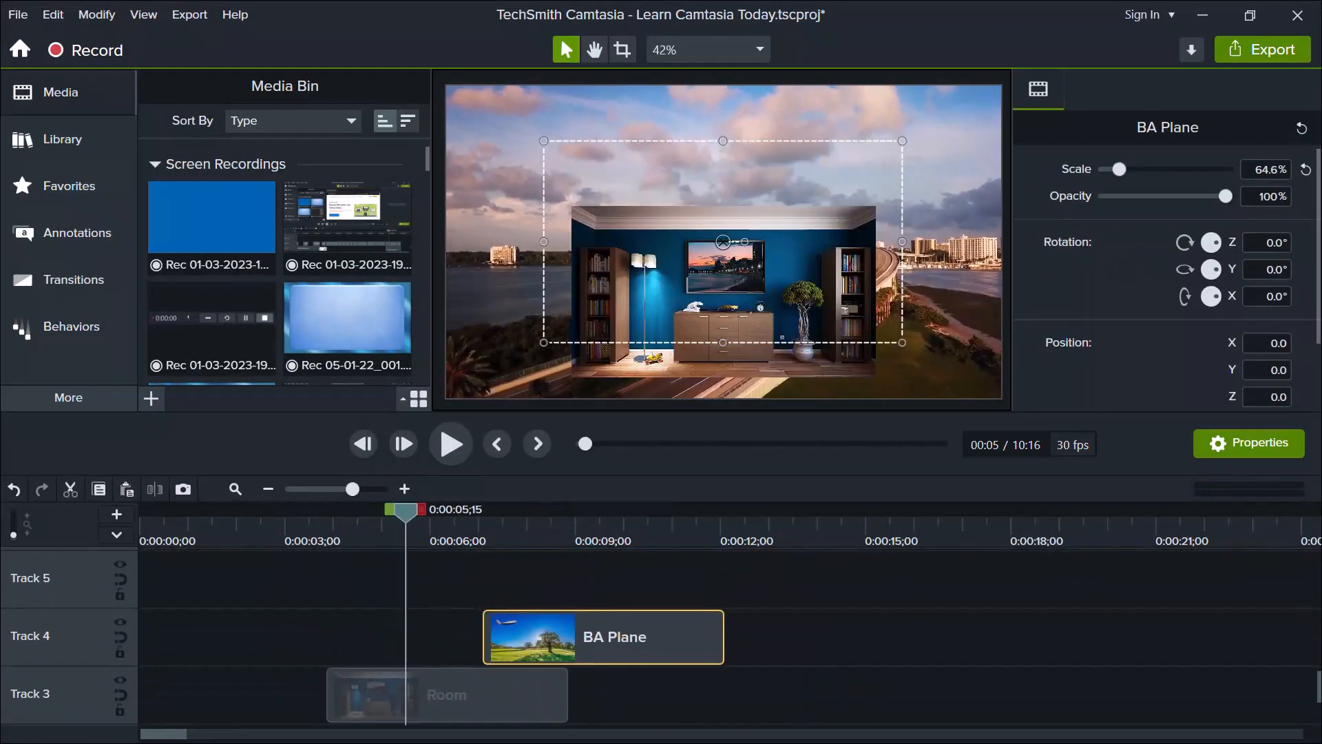
left_click_drag(603, 637, 551, 637)
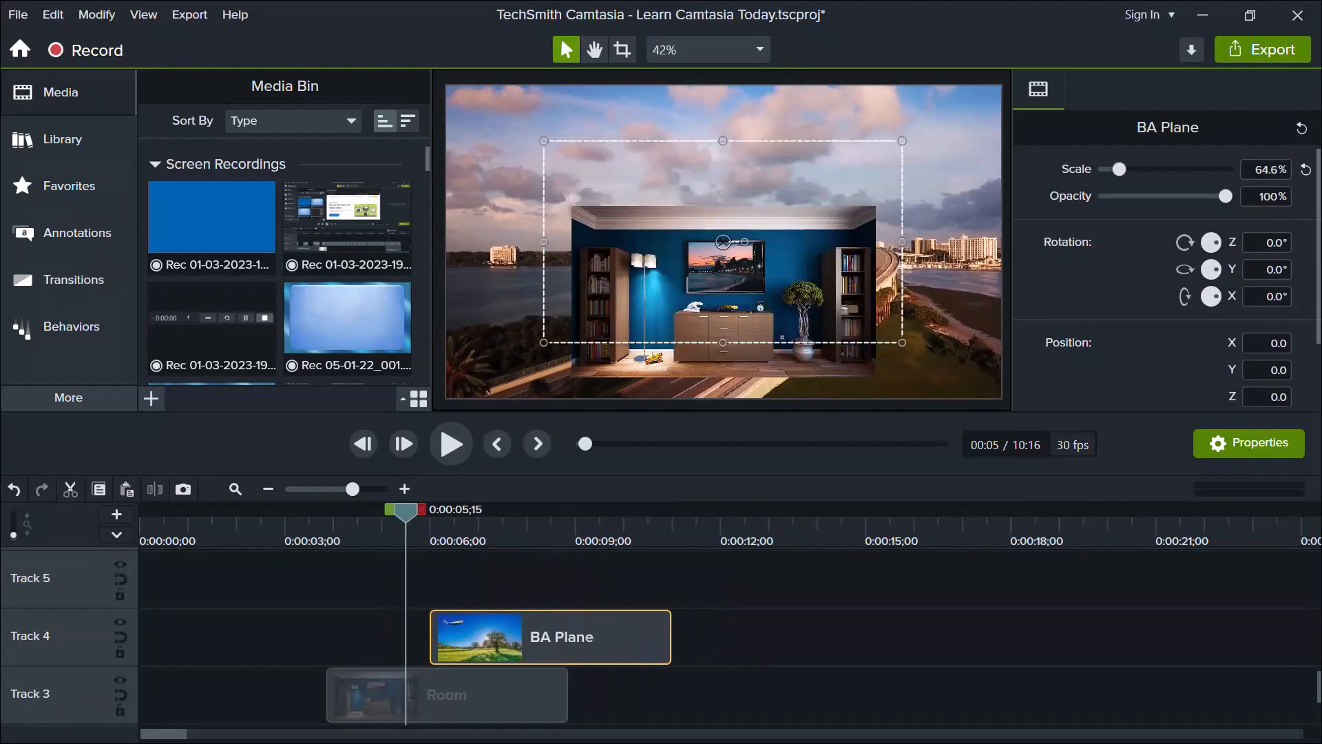
Preview the overlapping clips, set the playhead to 0:00:05;13, and bring the lower tracks into view.
key("space")
mouse_move(416, 511)
left_mouse_down()
mouse_move(462, 511)
mouse_move(402, 511)
left_mouse_up()
scroll(661, 637, "down", 2)
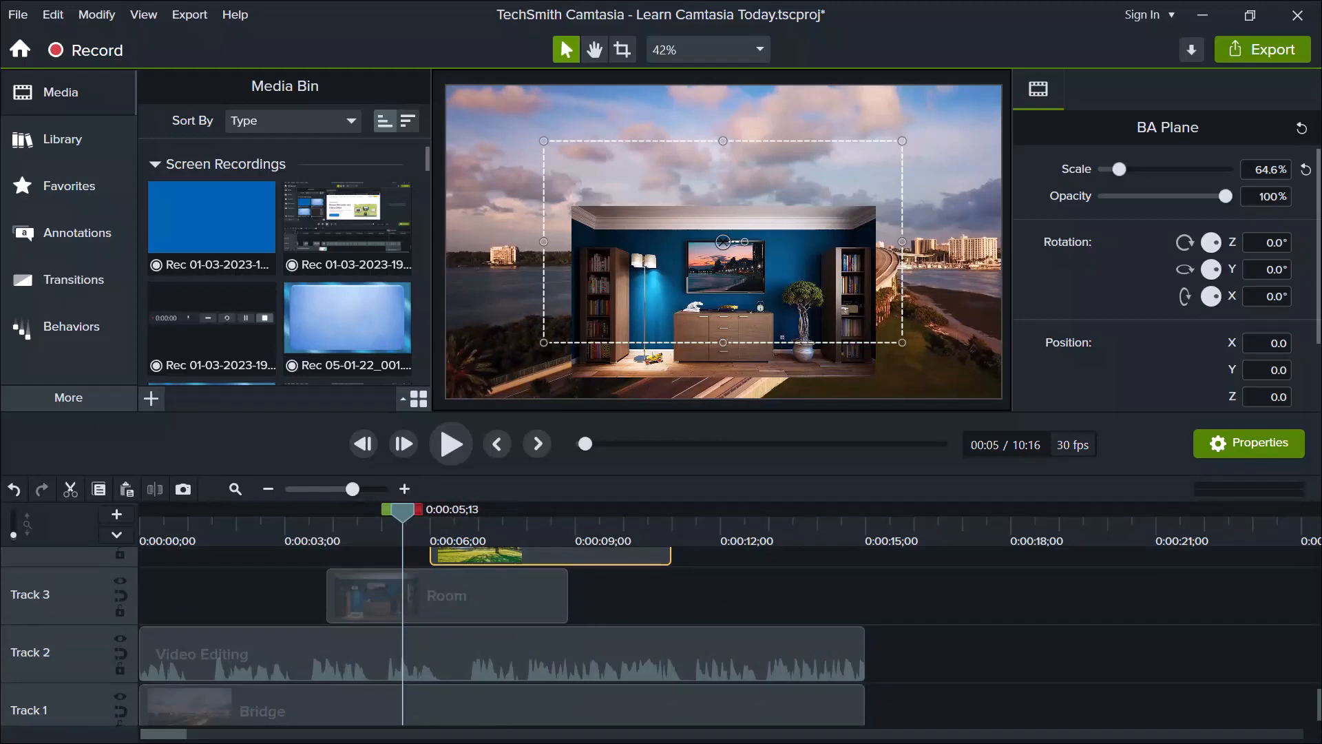
Split the Video Editing audio clip on Track 2 at 0:00:11;04.
left_click(678, 525)
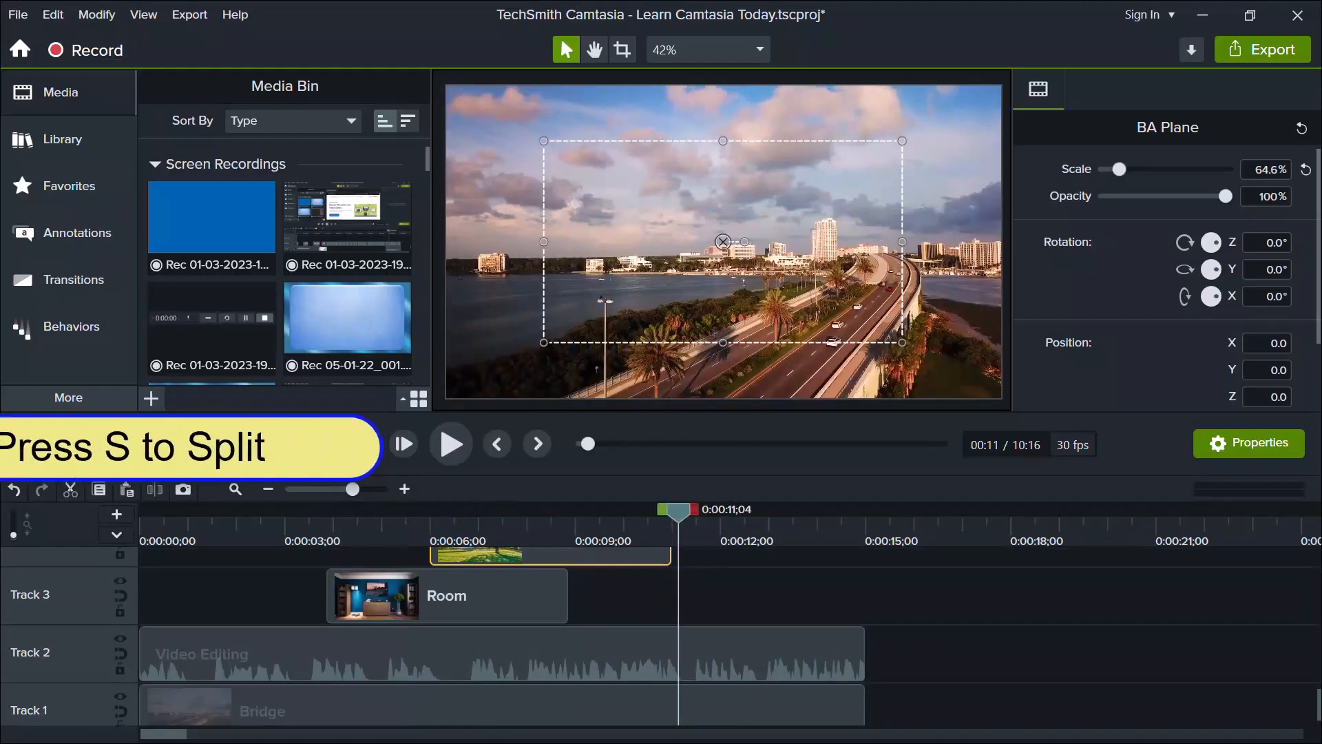
scroll(661, 636, "down", 1)
left_click(574, 639)
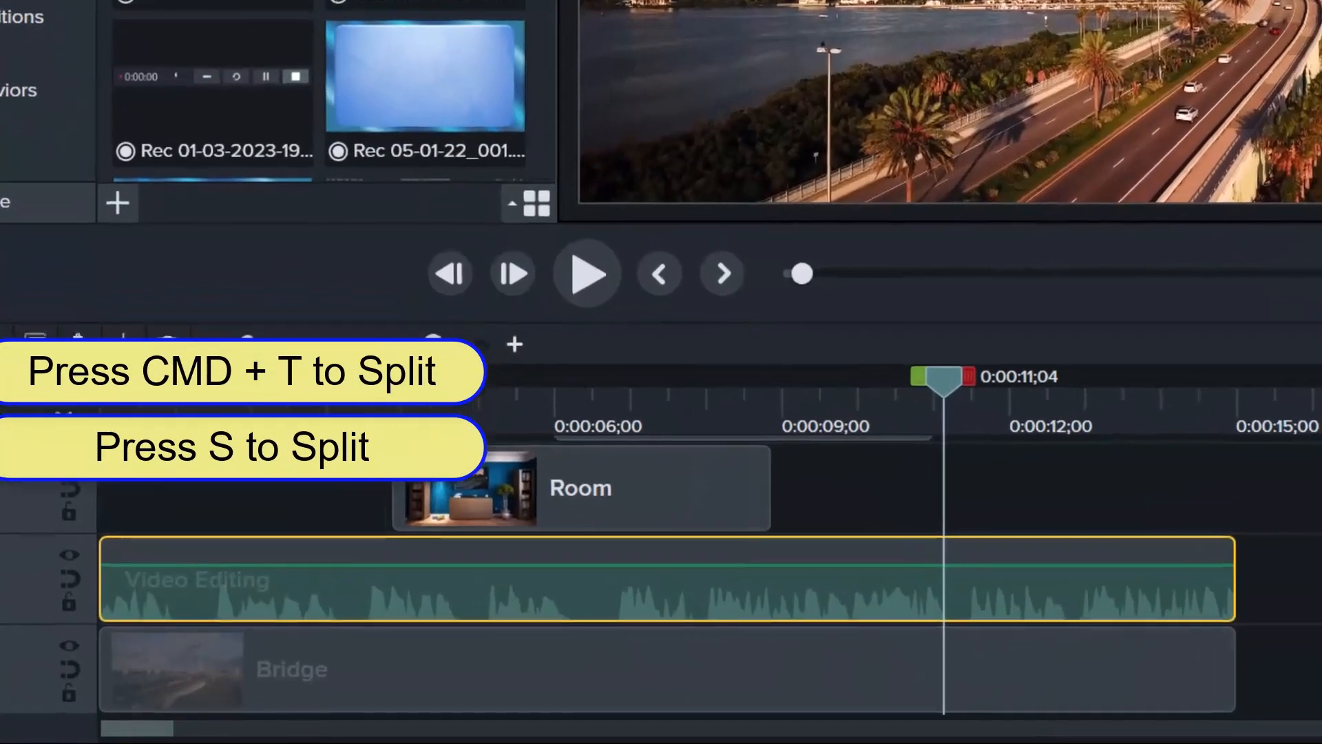
key("s")
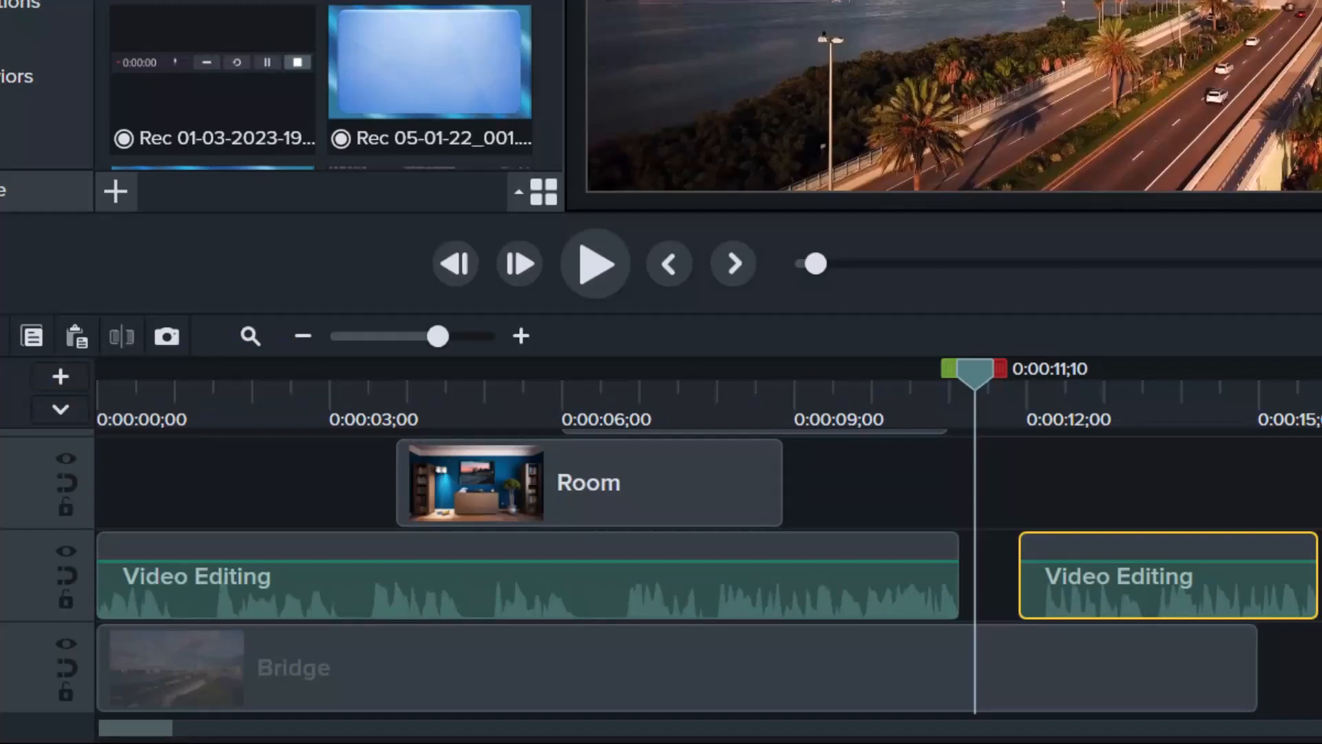
Split the clips on Tracks 1 and 2 at 0:00:01;20, and scrub the playhead past the cut.
left_click_drag(226, 468, 227, 708)
key("super+t")
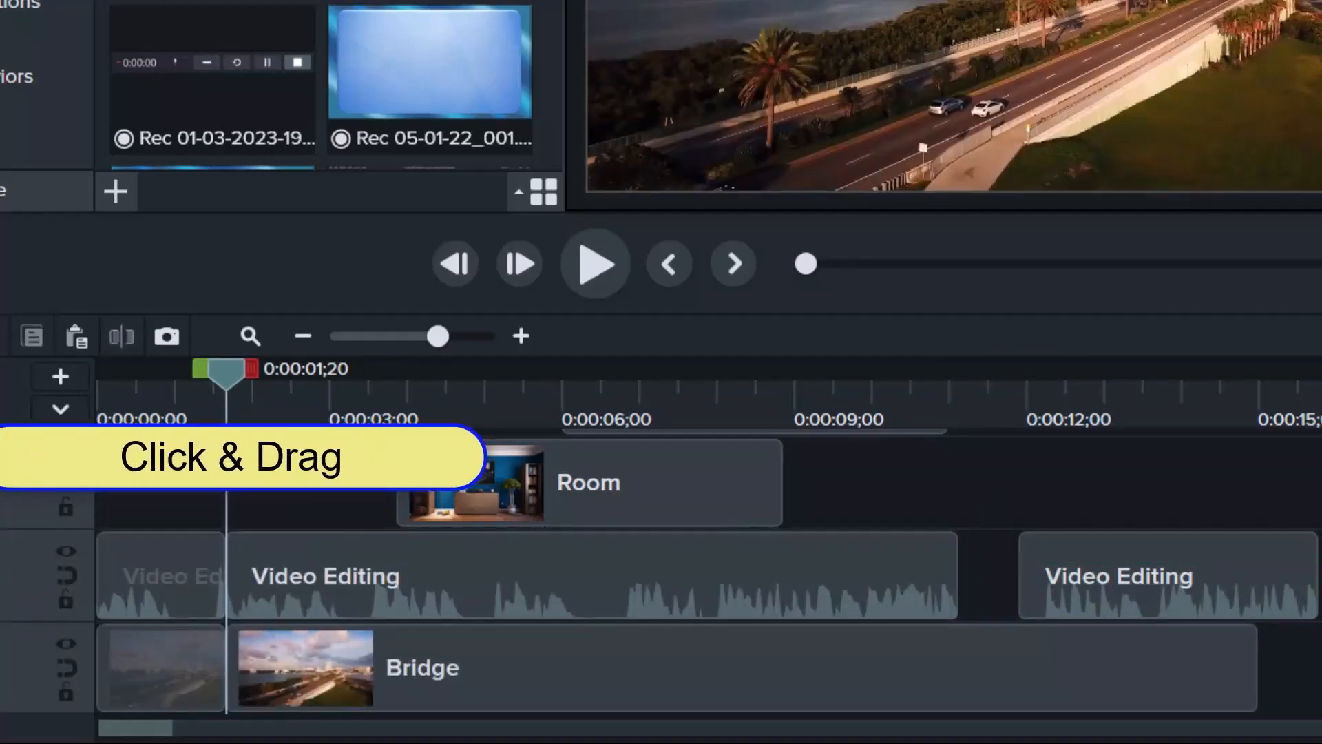
mouse_move(227, 372)
left_mouse_down()
mouse_move(210, 372)
mouse_move(252, 372)
left_mouse_up()
key("period")
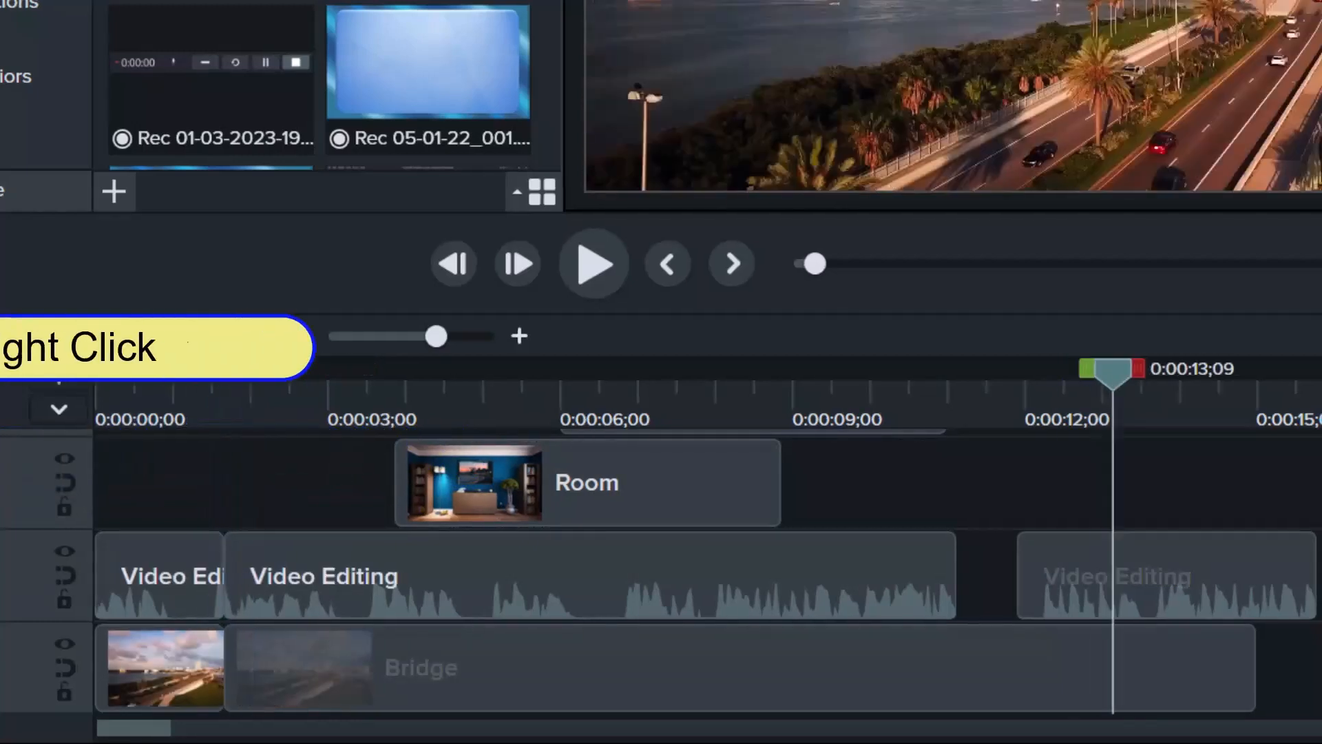
Try extending the Bridge clip's frame at 0:00:13;09, and undo the extension after scrubbing through it.
left_click_drag(1114, 372, 1127, 372)
right_click(1123, 628)
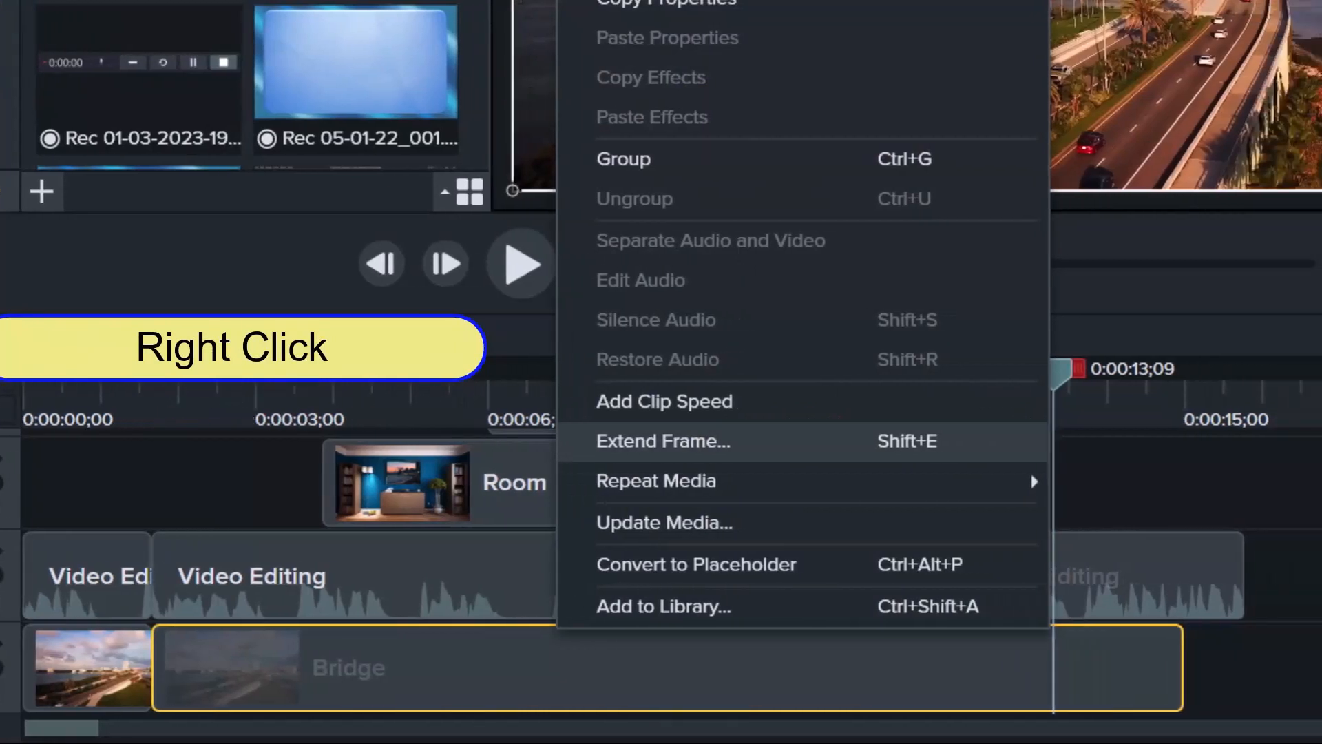
left_click(735, 440)
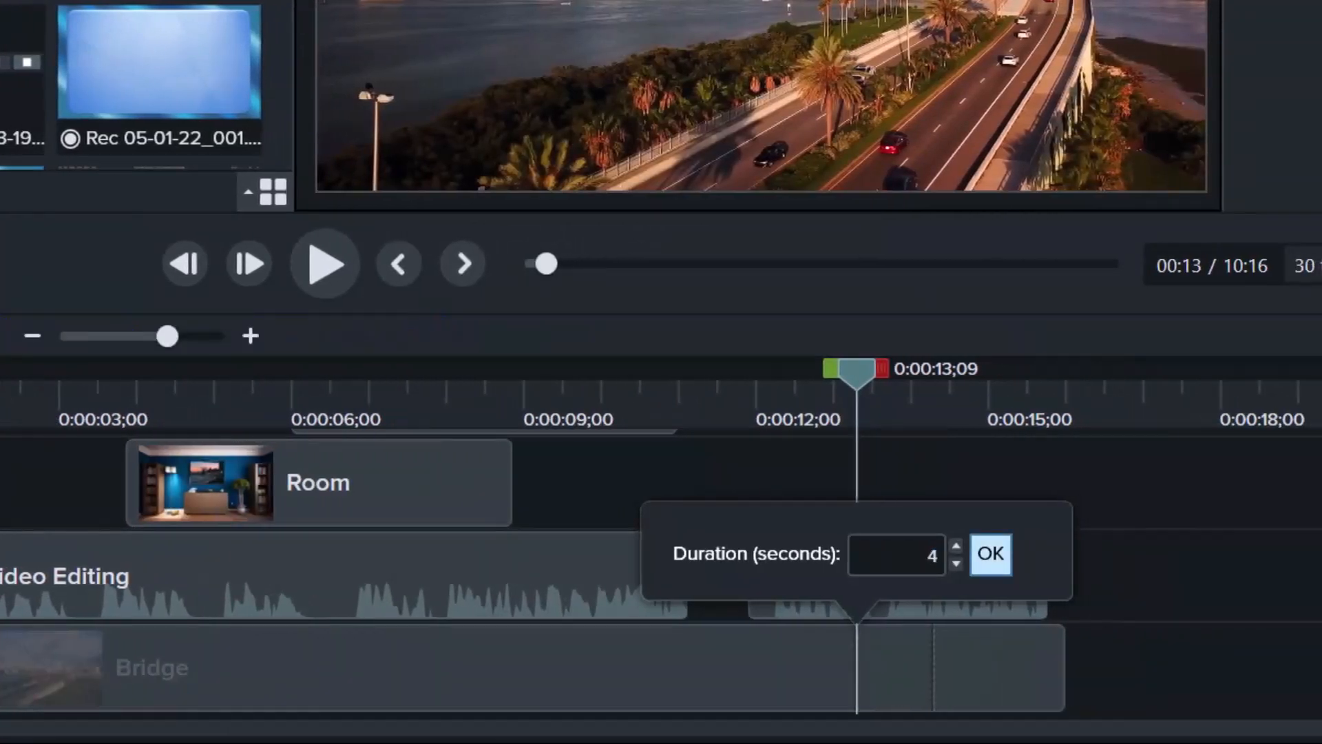
left_click(990, 553)
left_click_drag(857, 372, 926, 372)
key("ctrl+z")
key("ctrl+z")
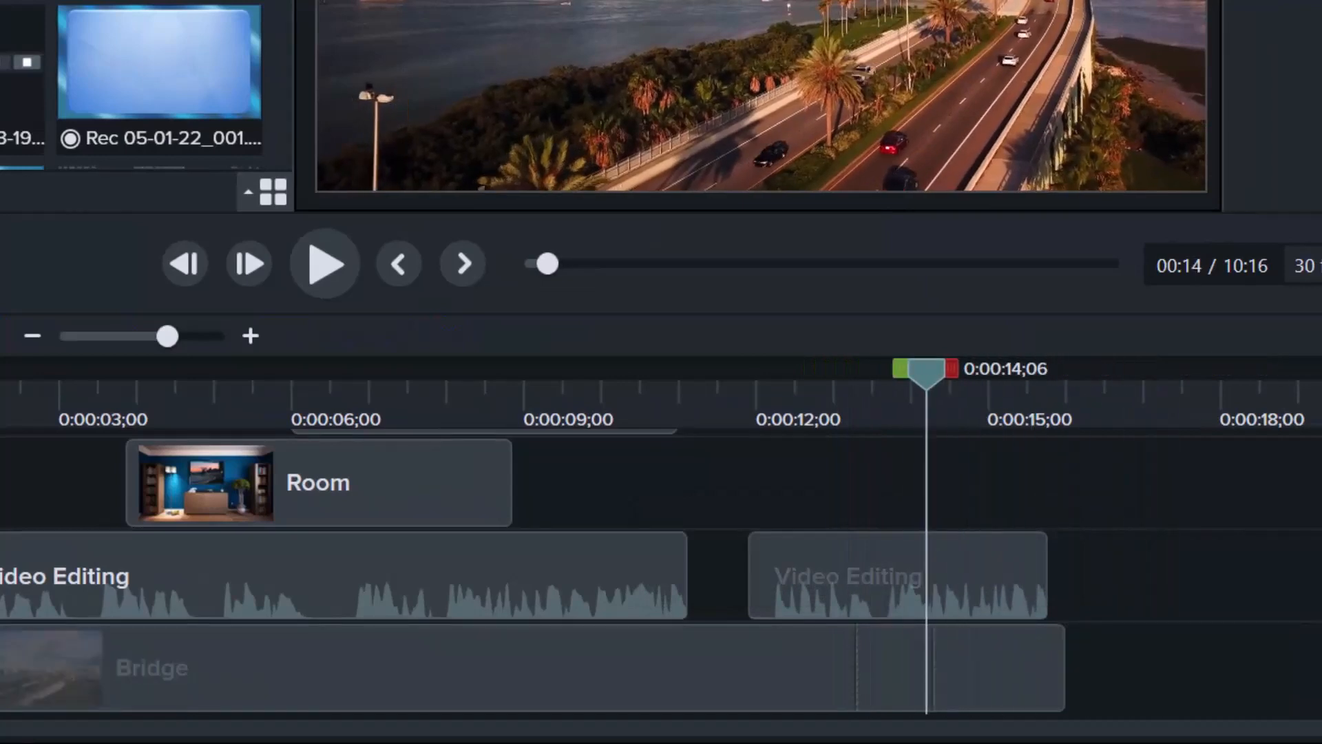
Add clip speed to the longer Bridge clip, try it at 2x, and set the speed to 0.75x with a playback check.
right_click(365, 636)
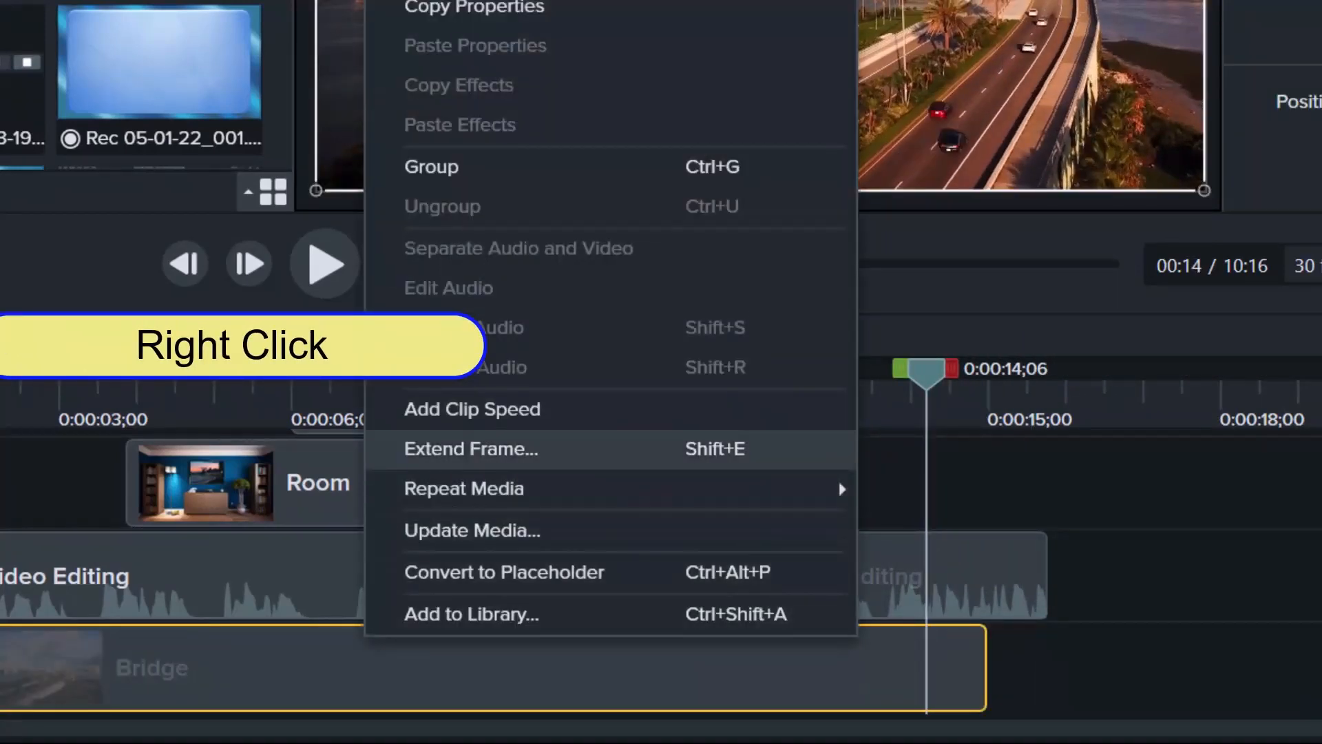
left_click(472, 409)
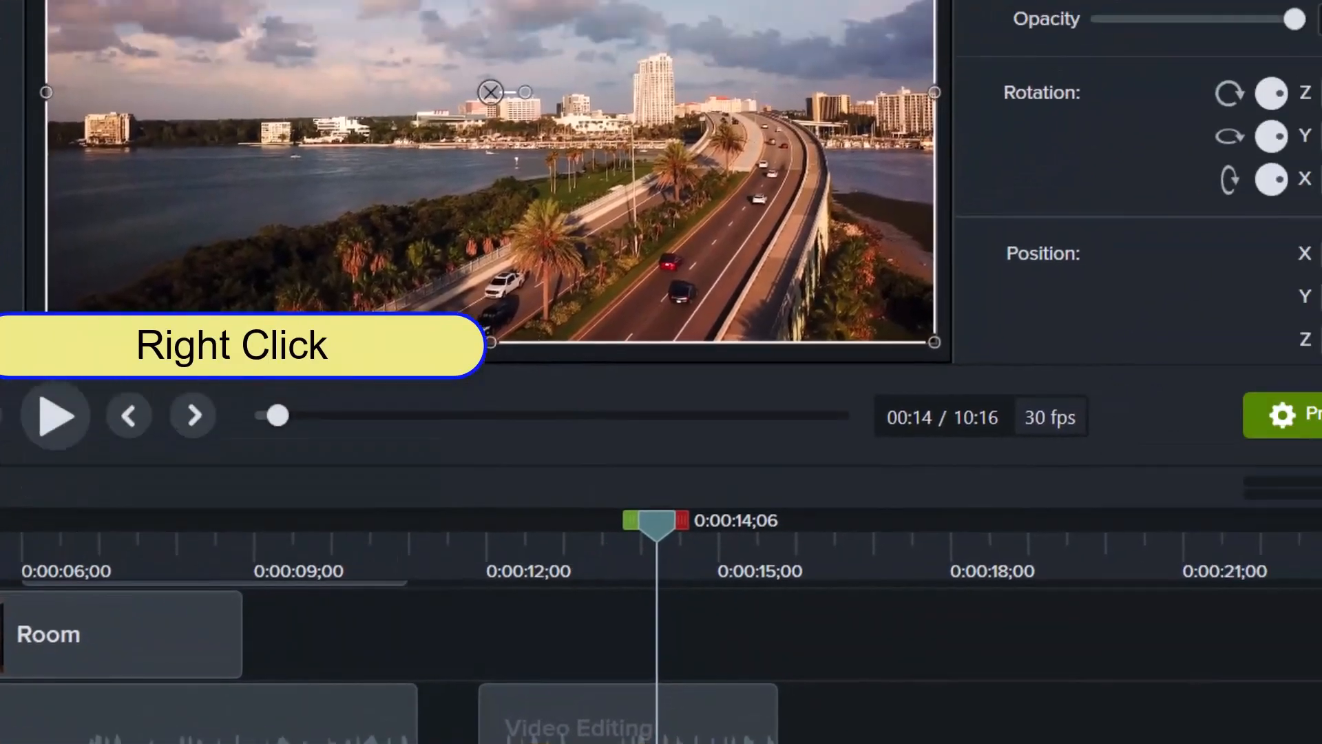
scroll(1071, 221, "down", 2)
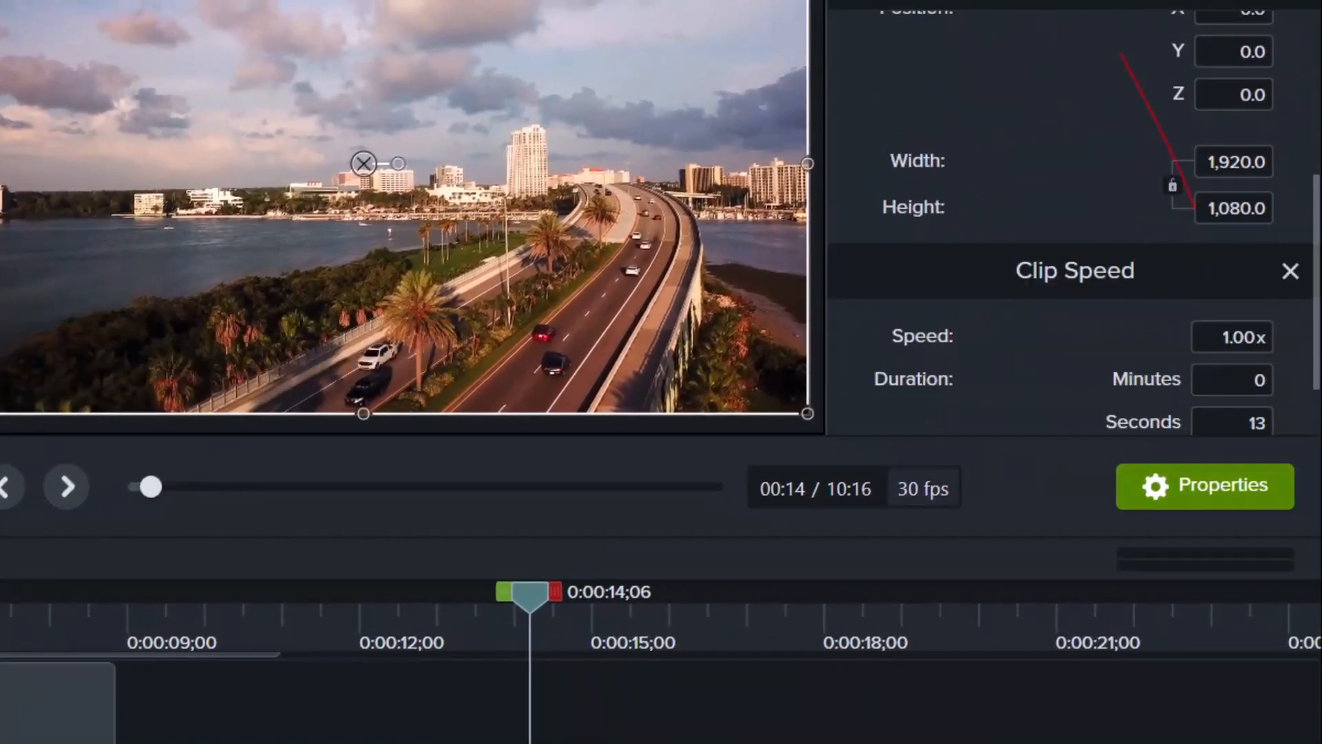
scroll(1071, 222, "down", 2)
left_click(1232, 258)
type("2x")
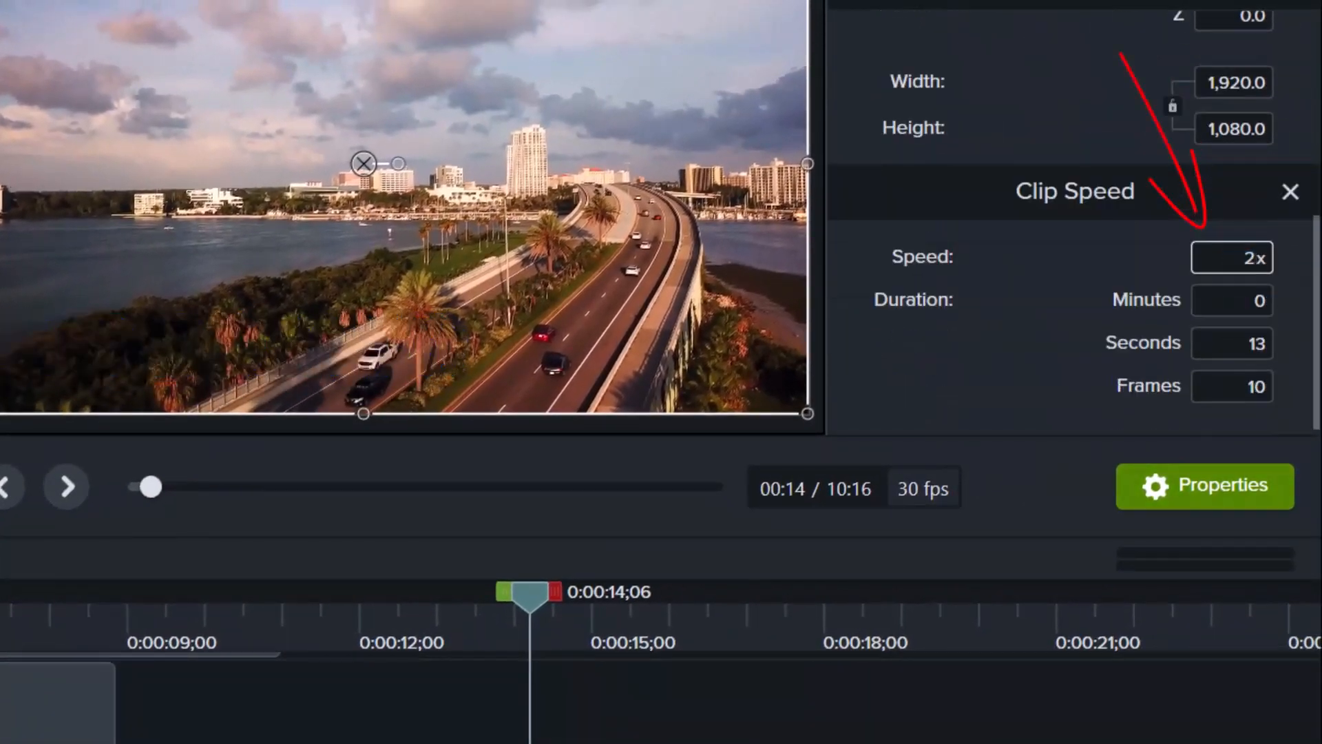
key("Return")
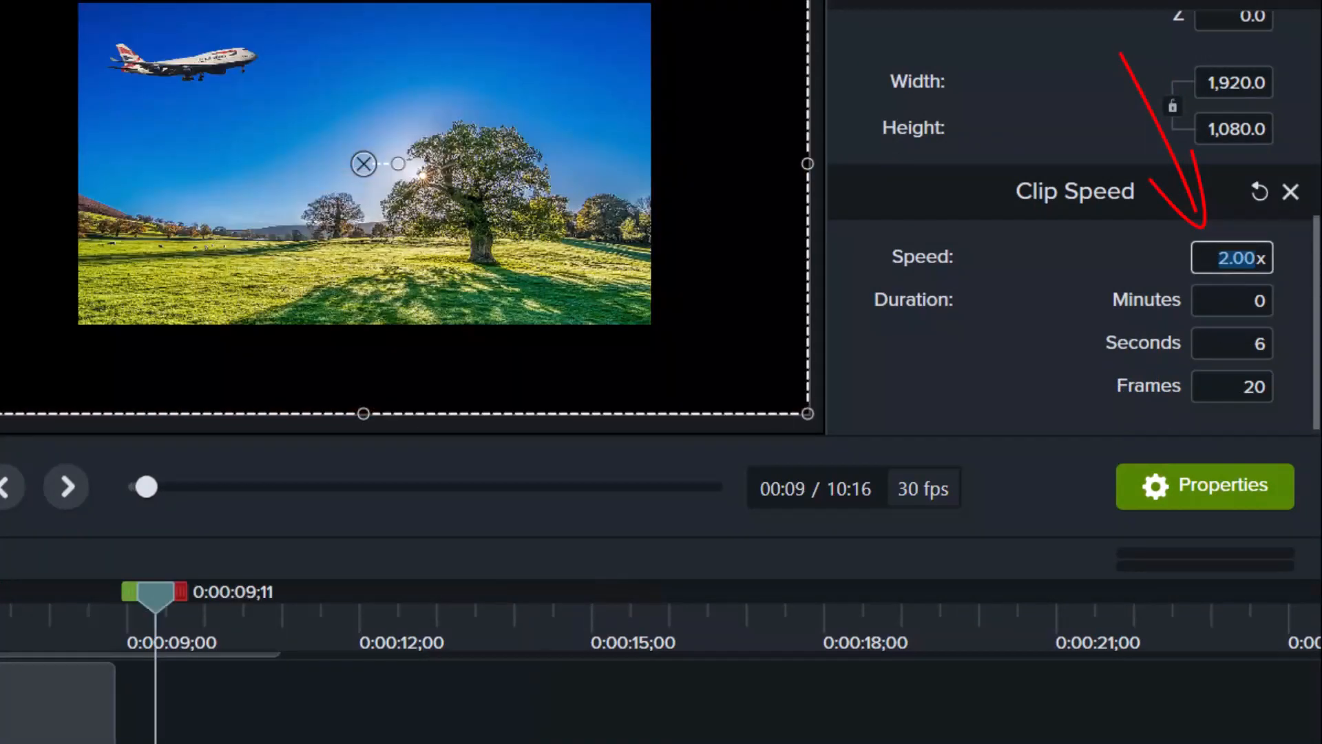
key("Return")
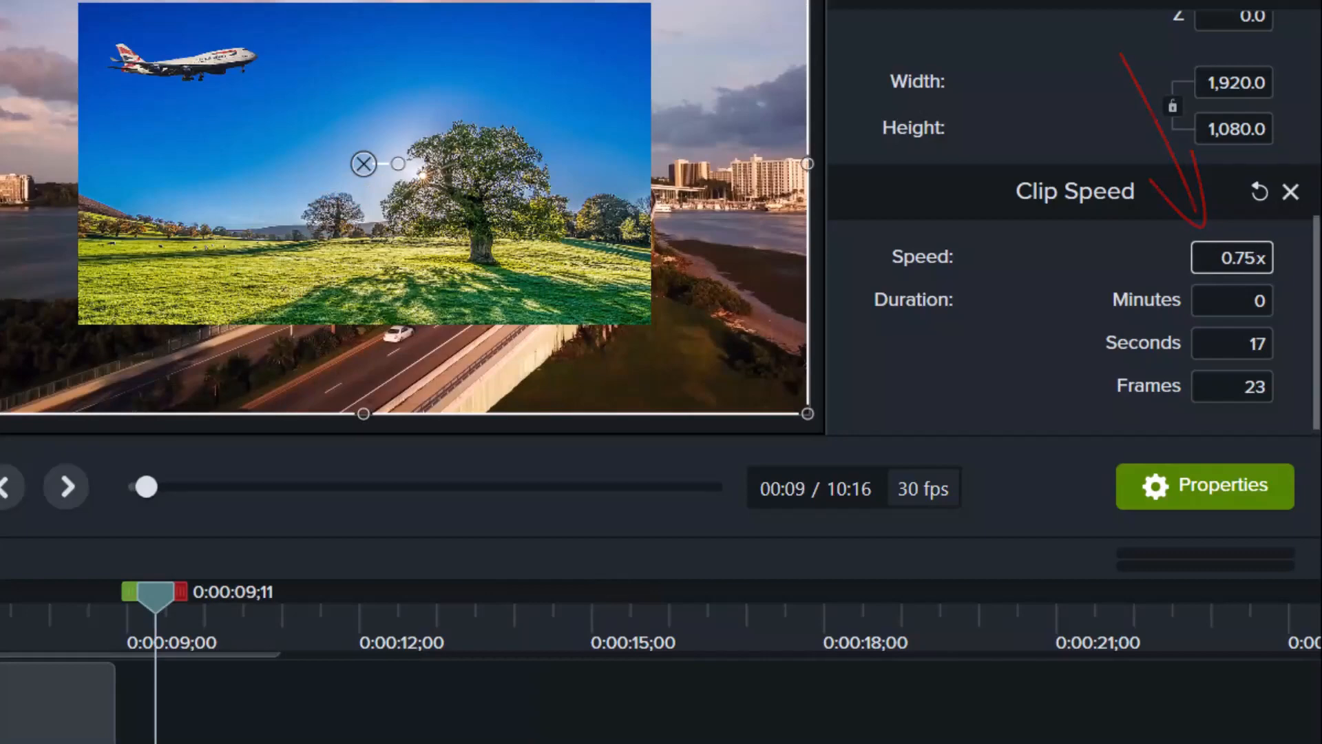
key("space")
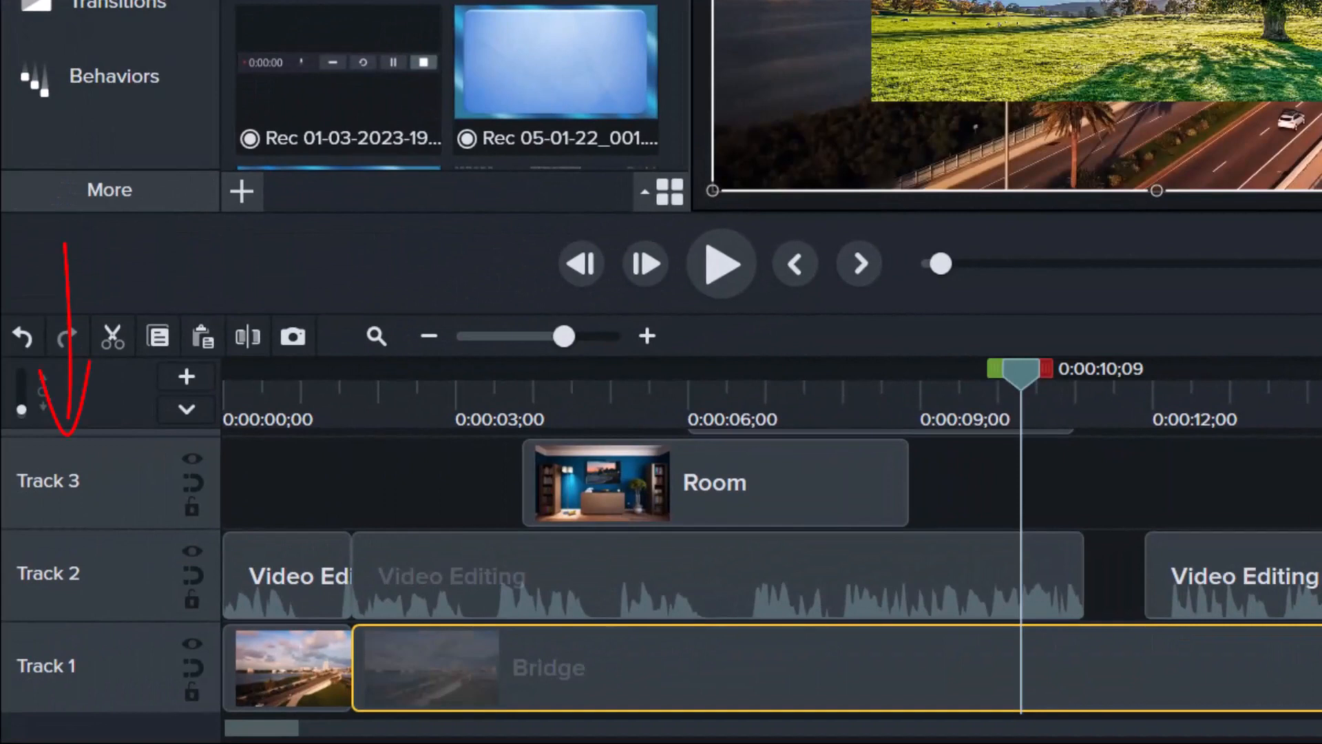
Rename Track 3 as images.
double_click(48, 480)
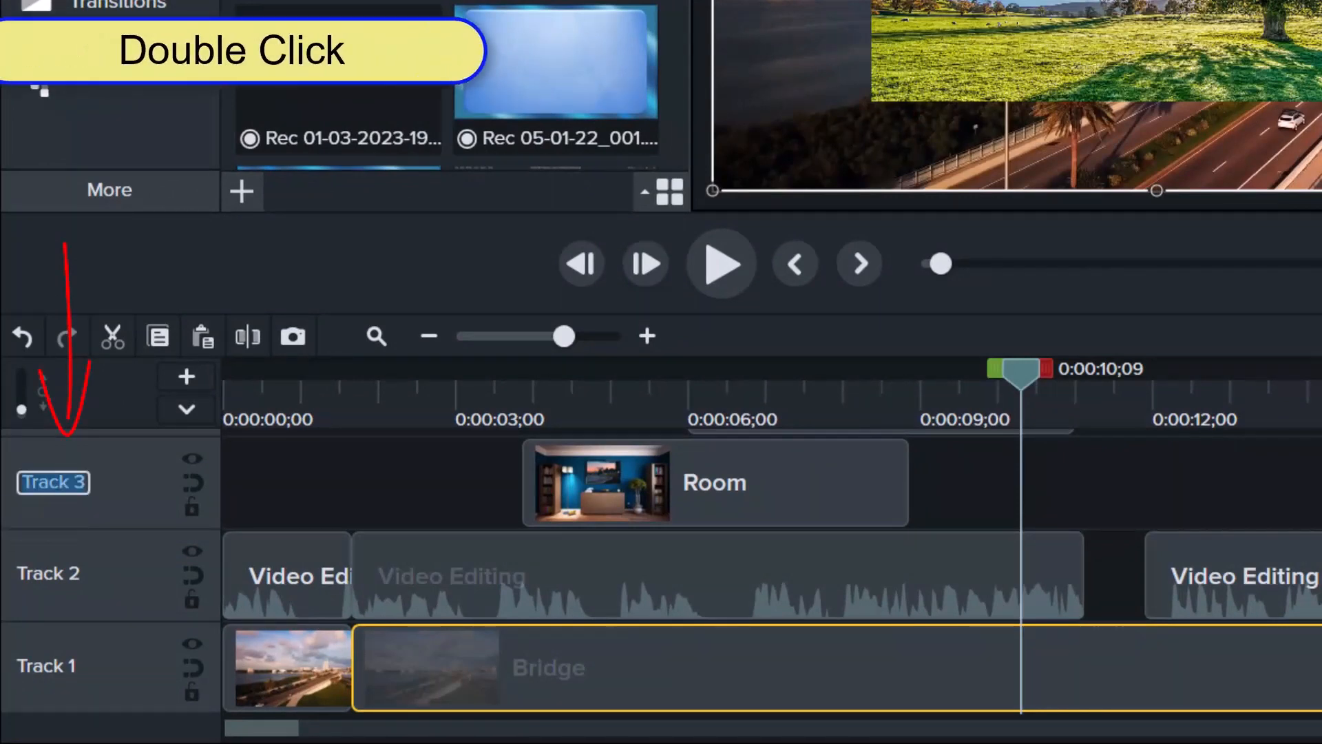
type("images")
key("Return")
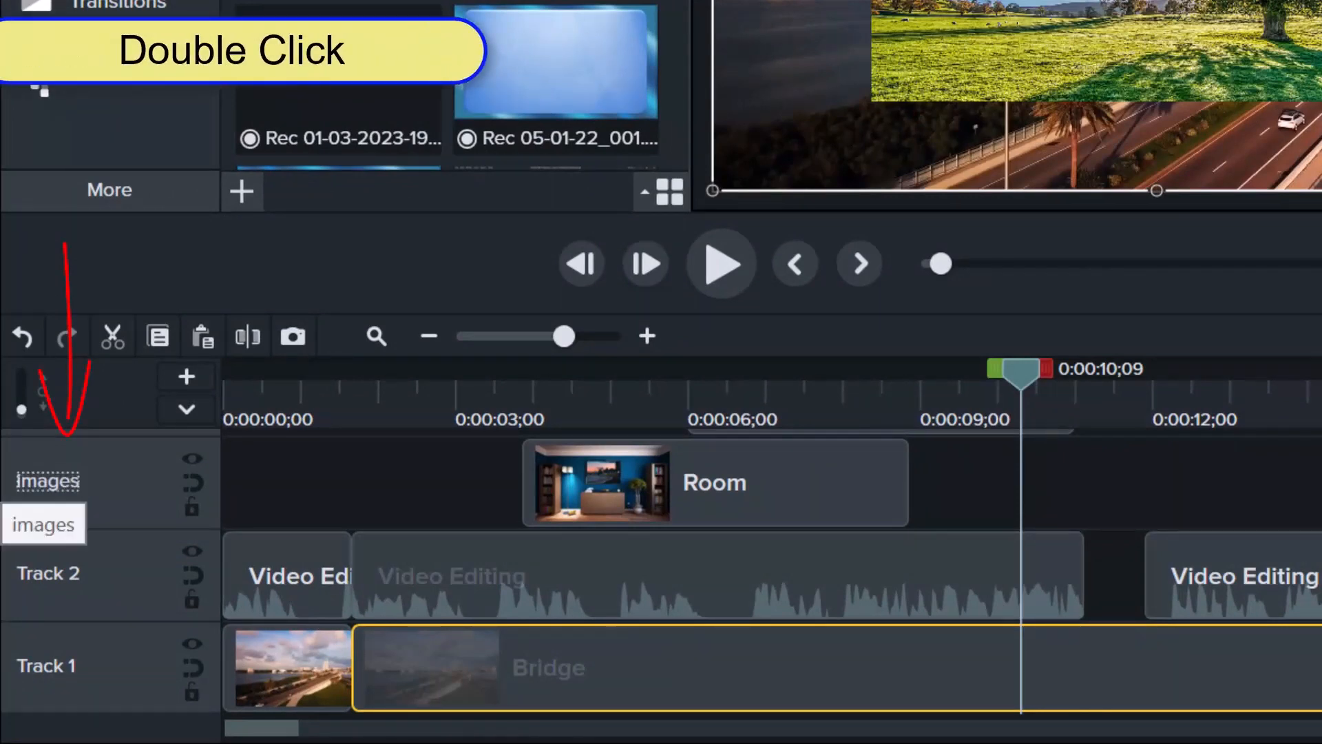
Move the BA Plane clip from Track 4 to the images track, starting at about 0:00:10;23, and open the emptied track's options.
scroll(786, 483, "up", 1)
left_click_drag(786, 472, 1154, 561)
right_click(102, 465)
mouse_move(300, 81)
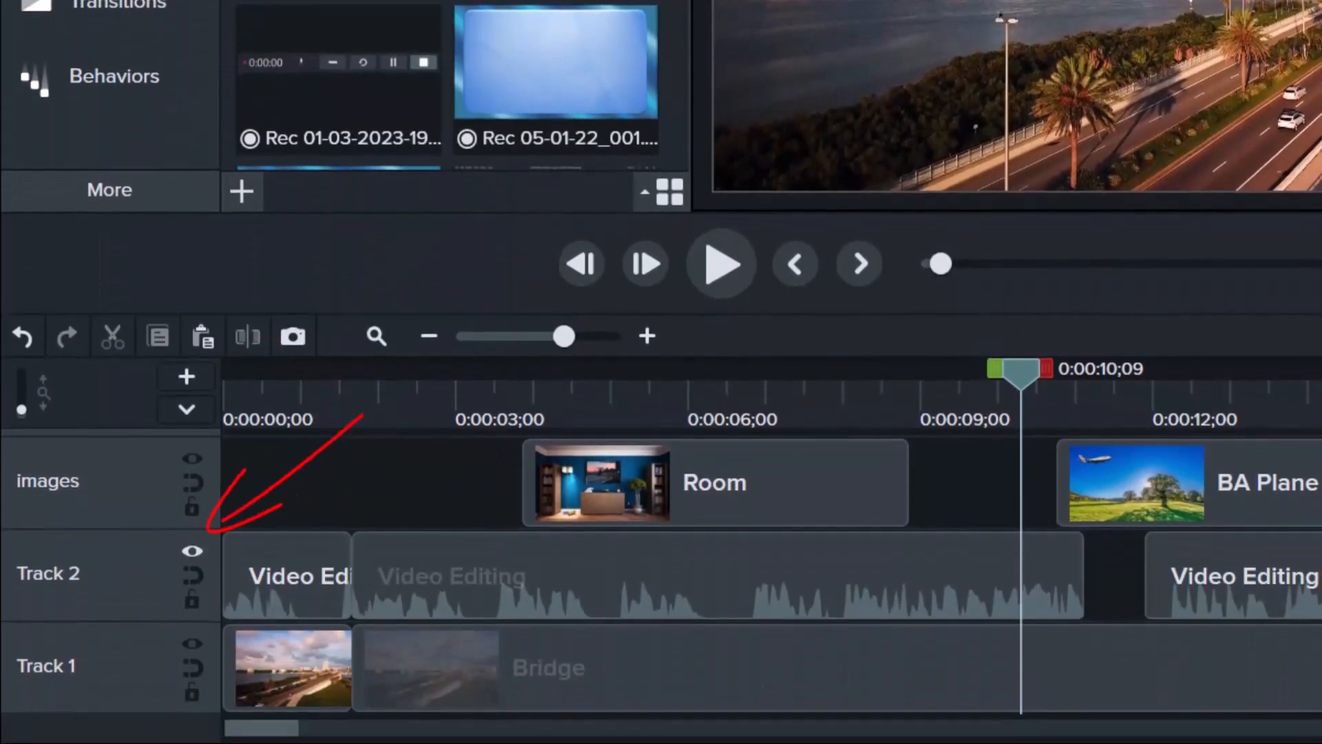
Hide Track 2 and show it again, and try the magnetic option on the images track before undoing it.
left_click(193, 551)
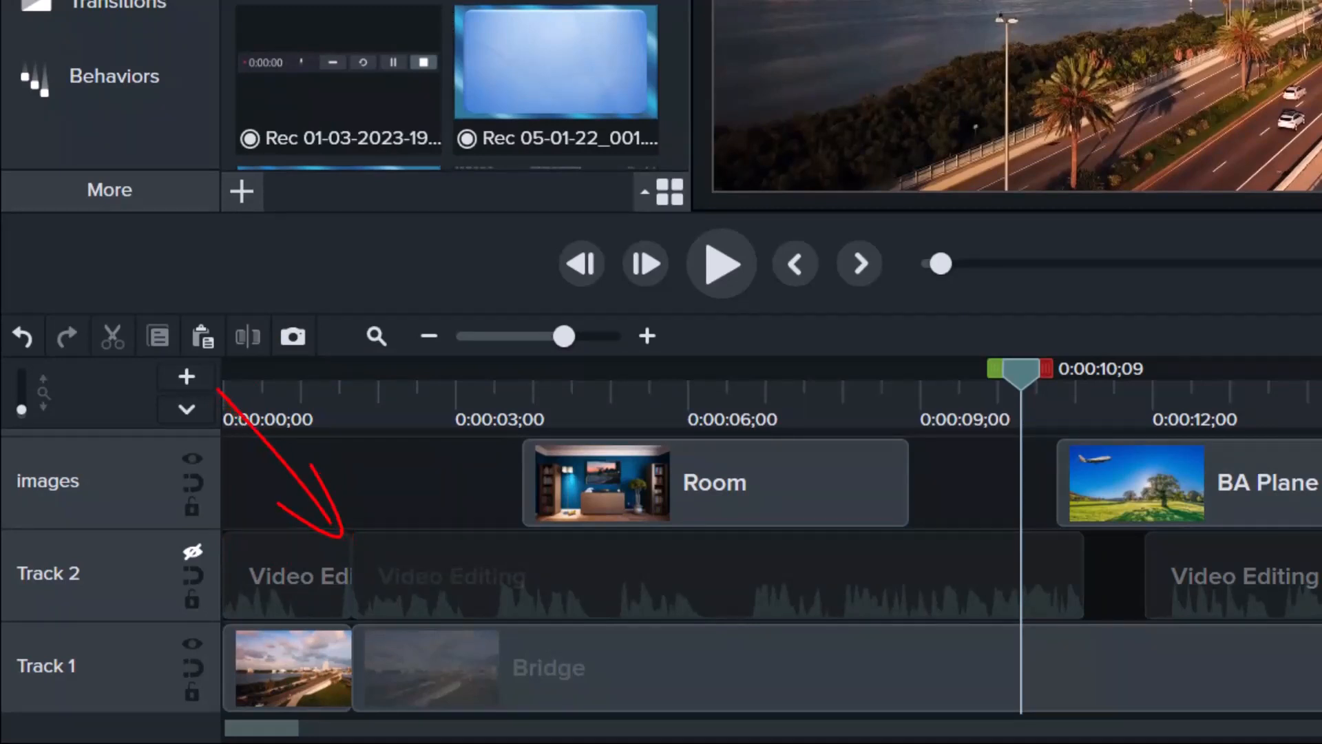
left_click(193, 551)
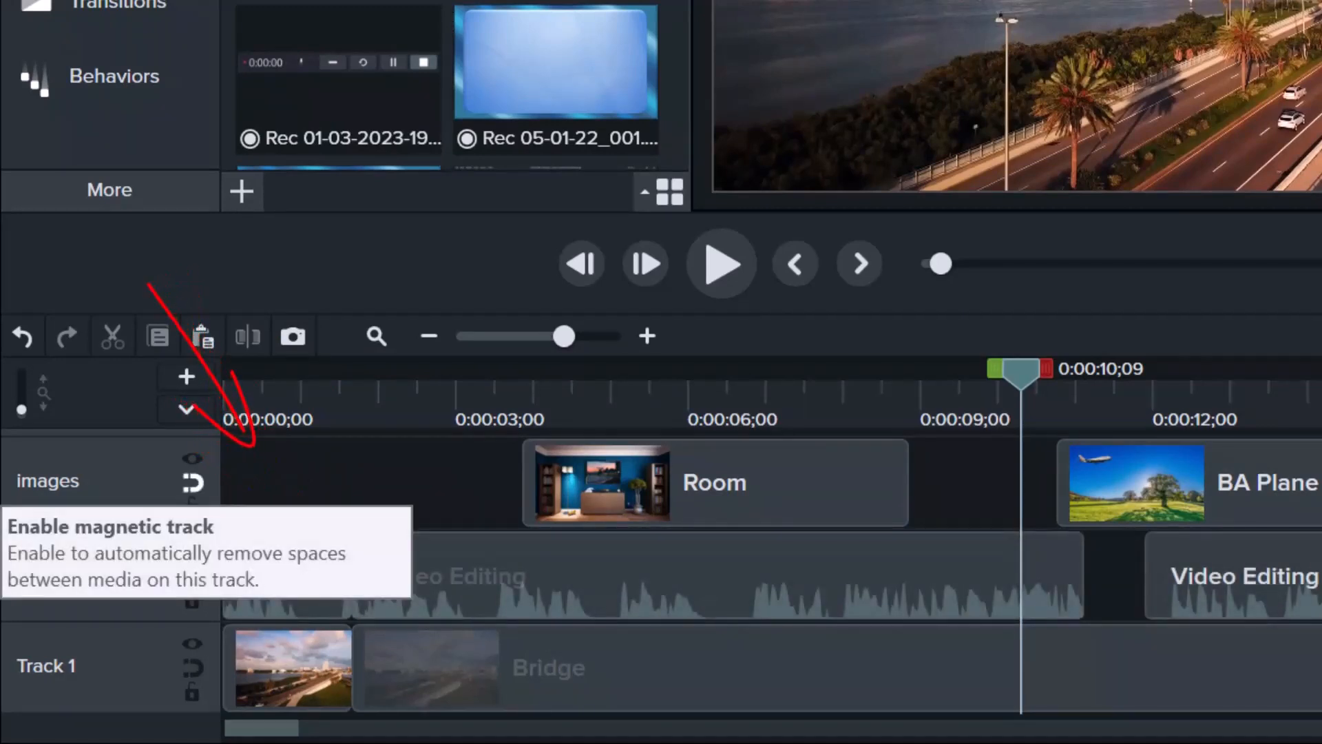
left_click(193, 482)
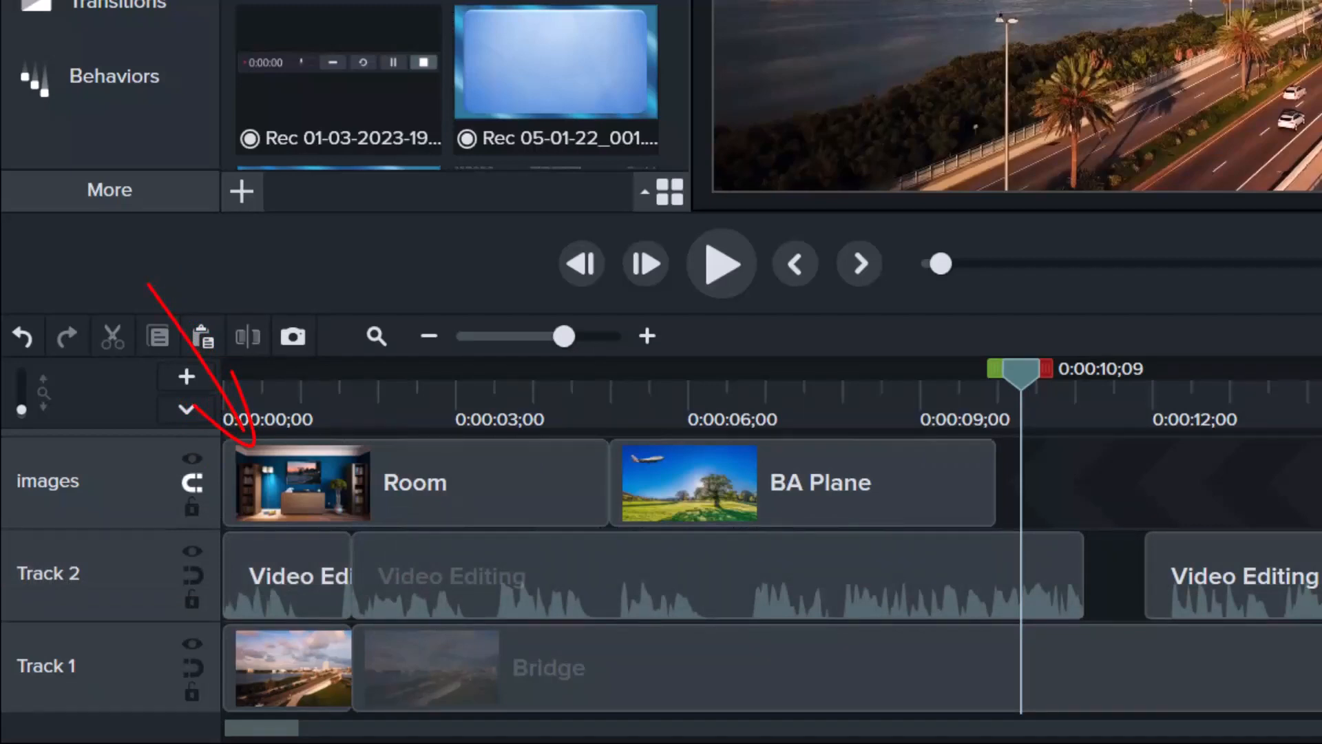
key("ctrl+z")
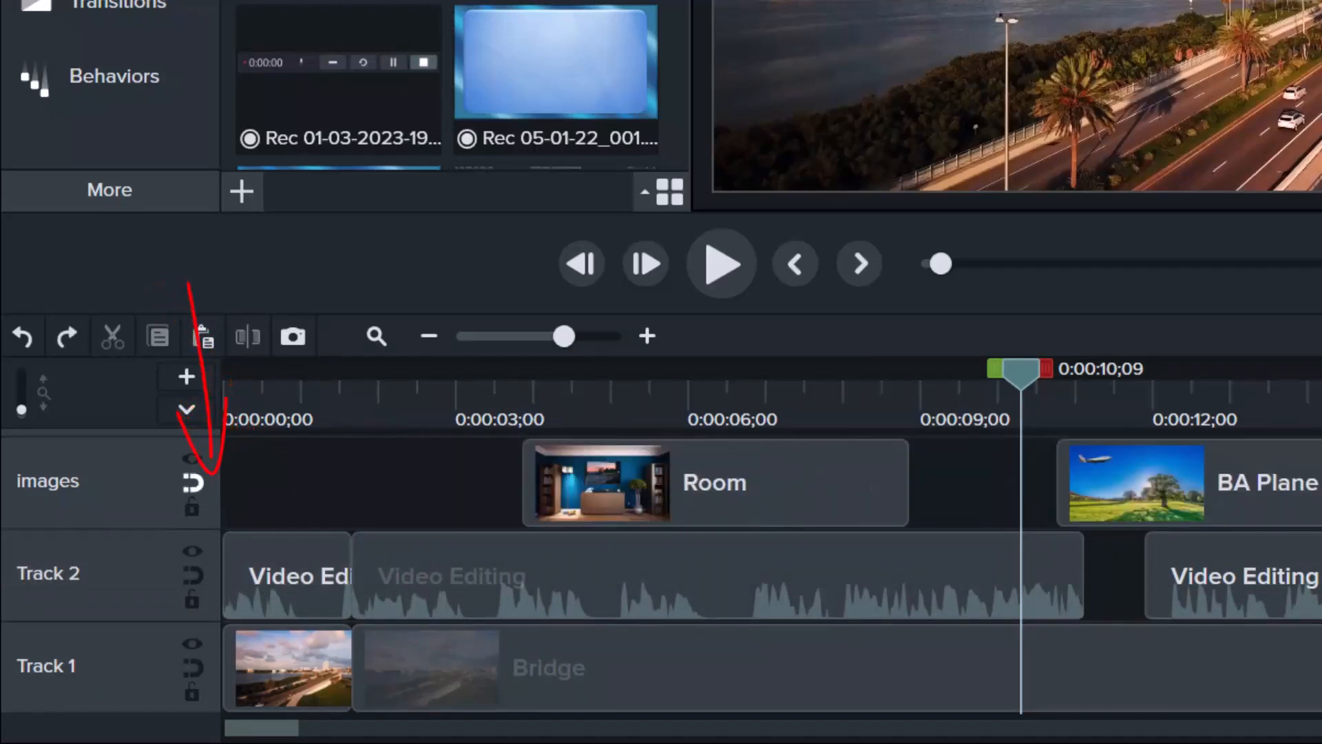
Lock the images track and try to move the Room image on the canvas.
left_click(193, 507)
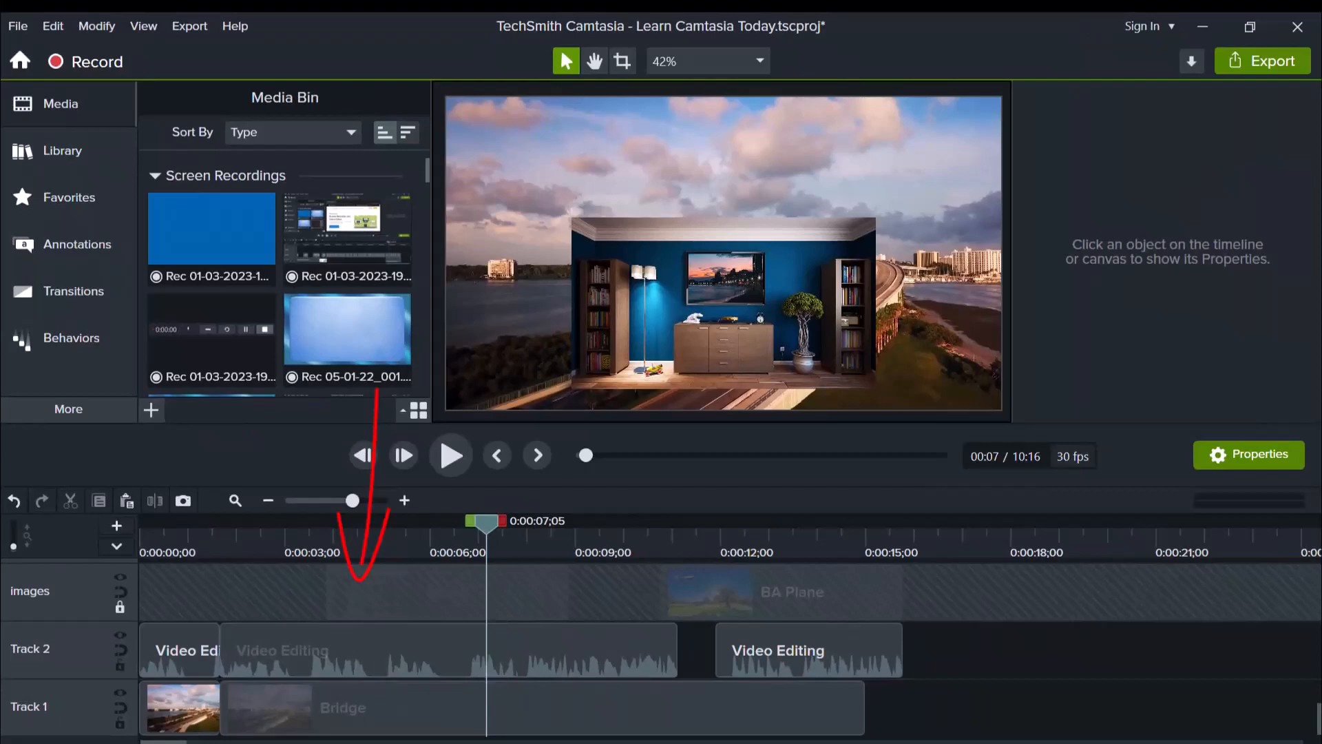
left_click_drag(602, 319, 641, 350)
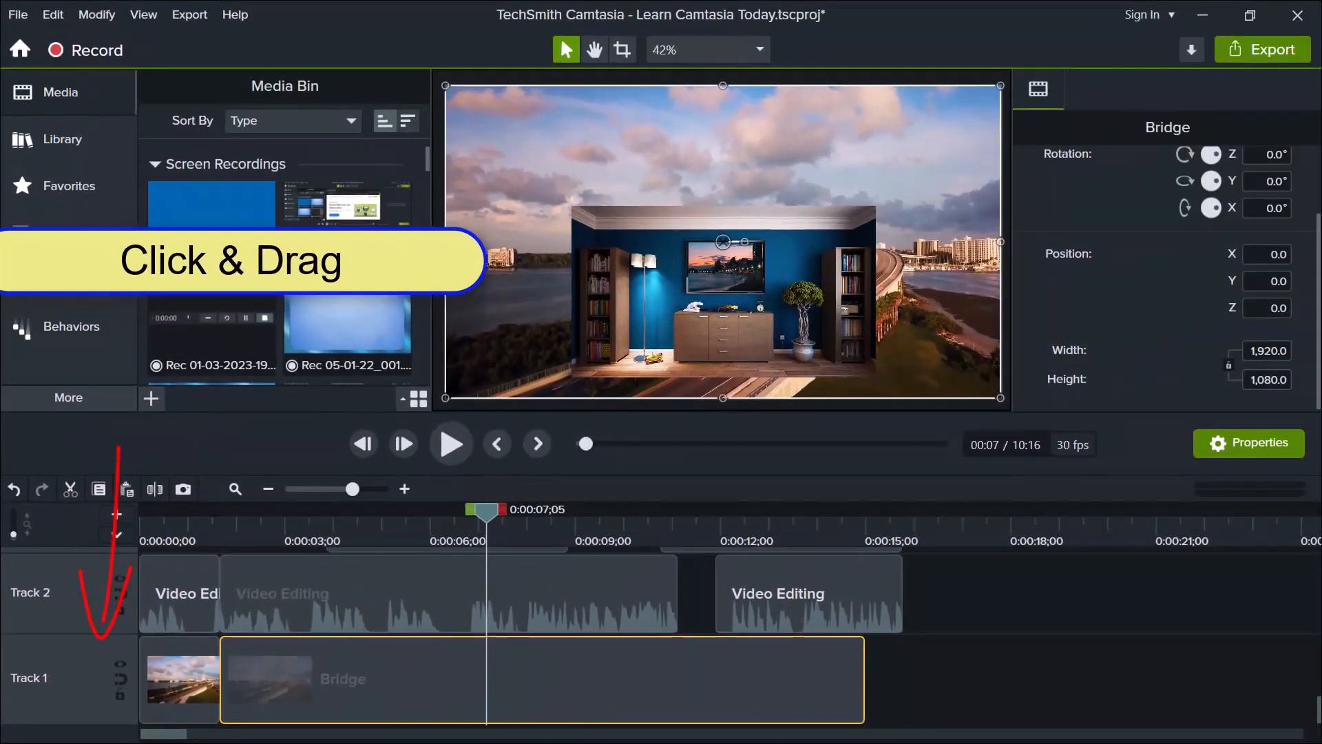
Reduce the height of Track 1 and slightly adjust the divider between the canvas and the timeline.
left_click_drag(80, 634, 78, 661)
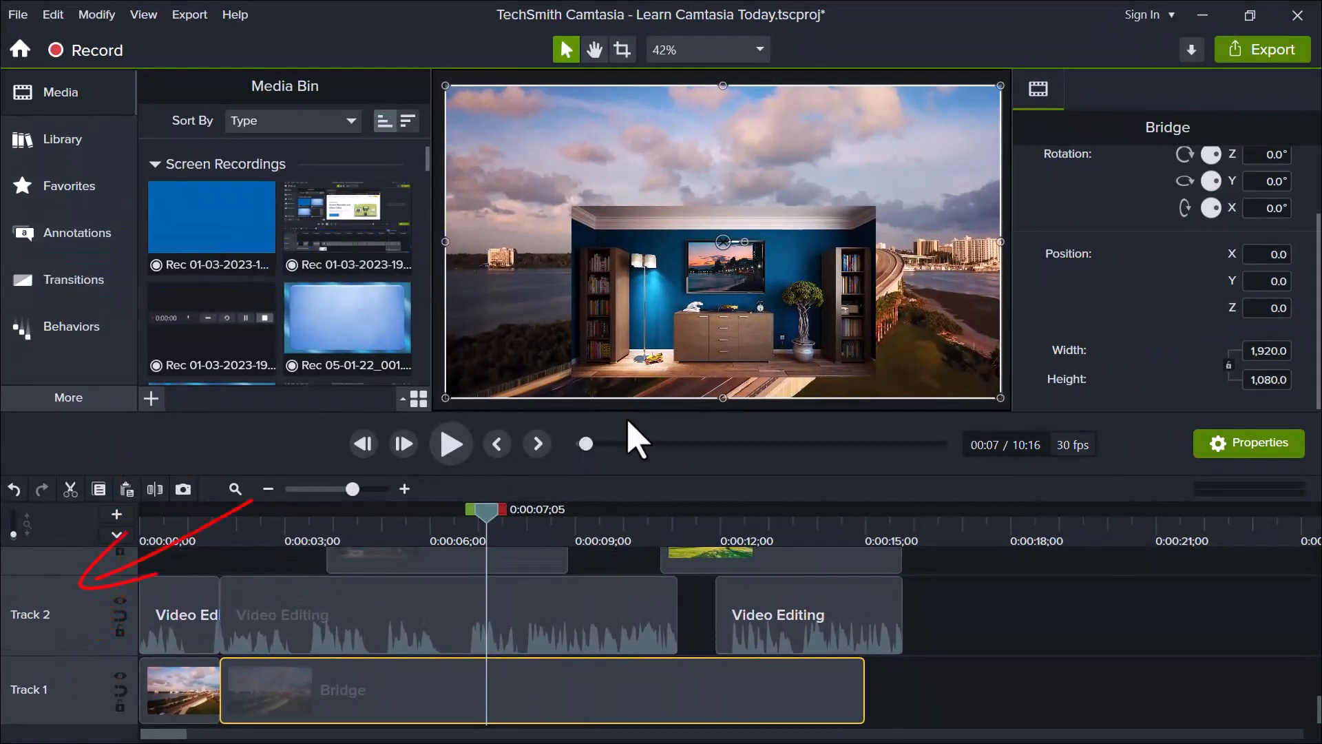
mouse_move(627, 407)
left_mouse_down()
mouse_move(628, 382)
mouse_move(629, 416)
mouse_move(629, 404)
left_mouse_up()
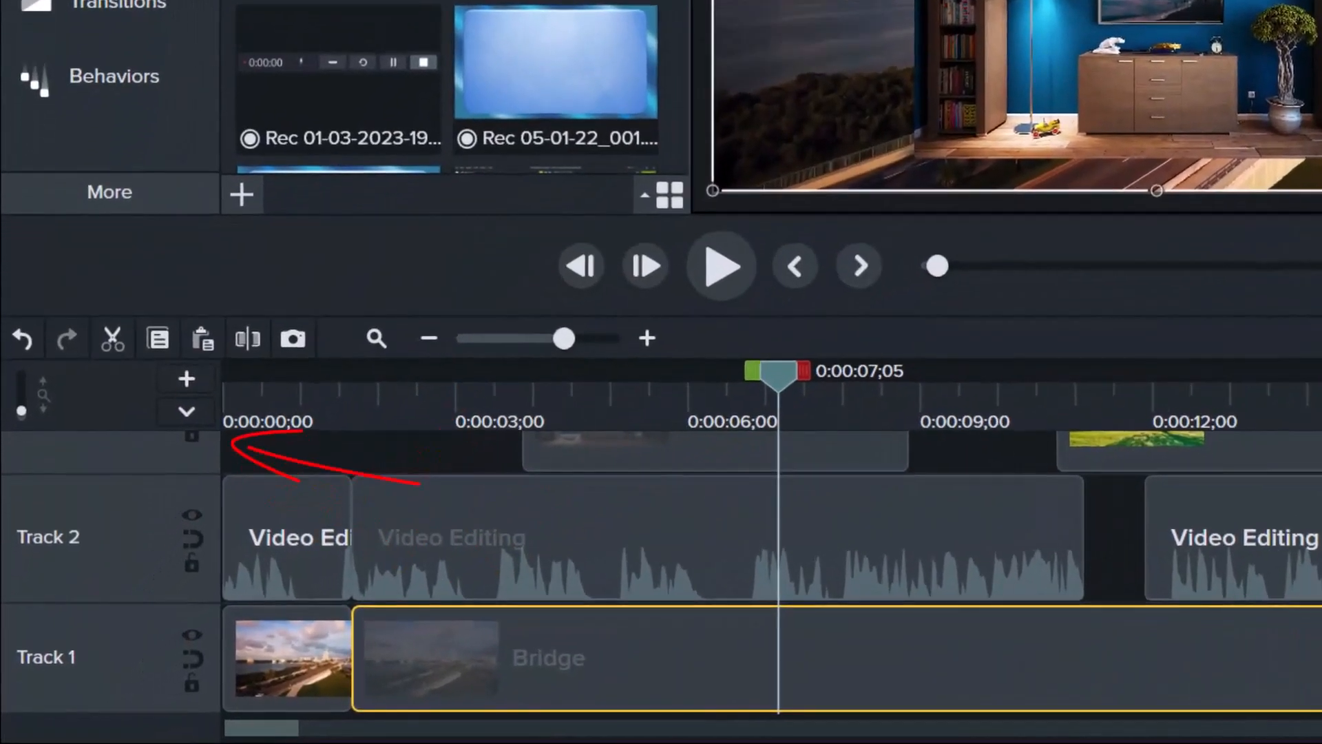
Add a marker to the Bridge clip at 0:00:09;04 and open its name for editing.
key("ctrl+m")
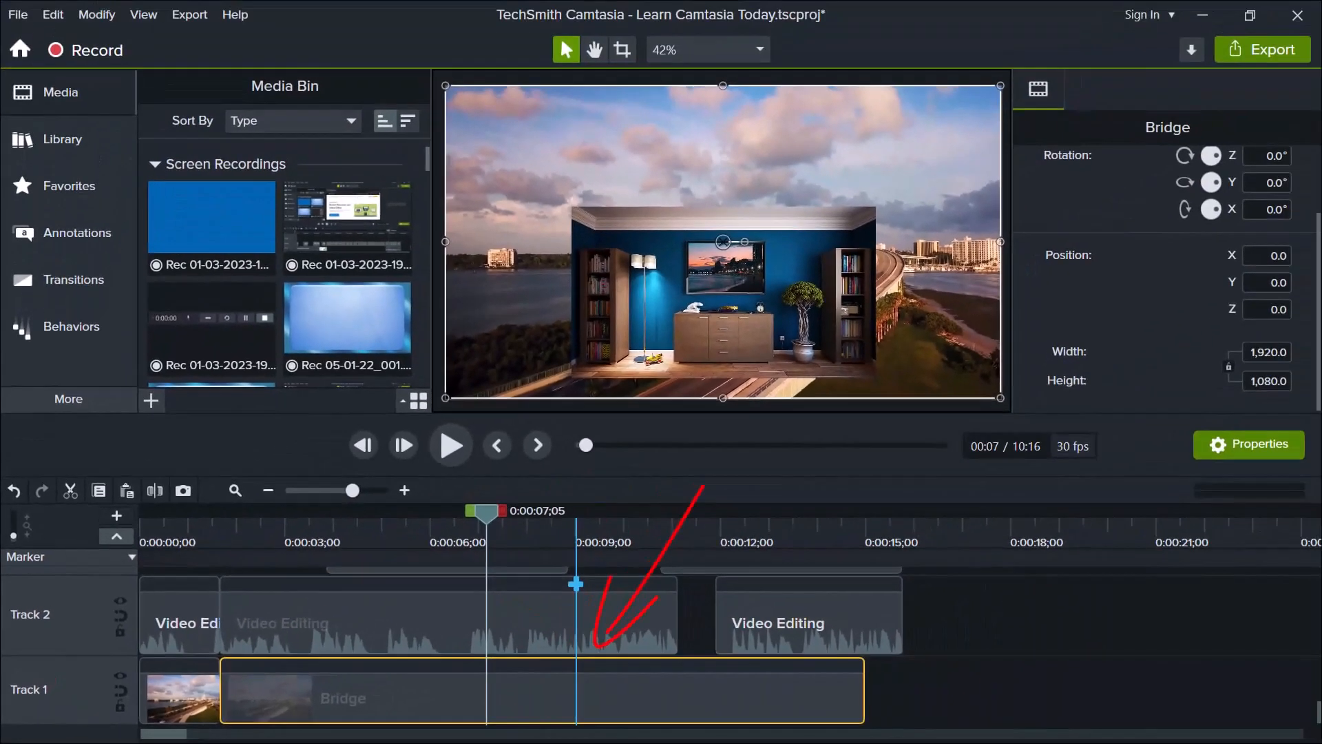
left_click(583, 666)
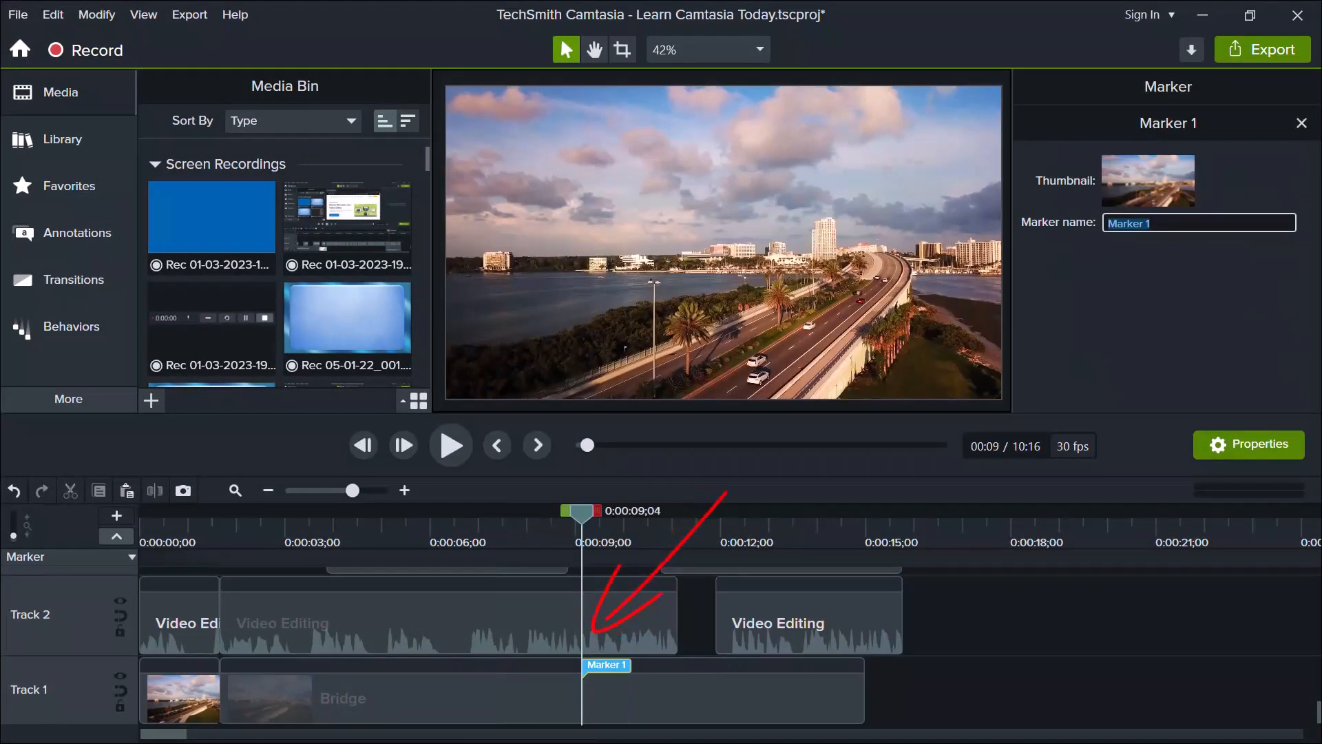
left_click(1149, 223)
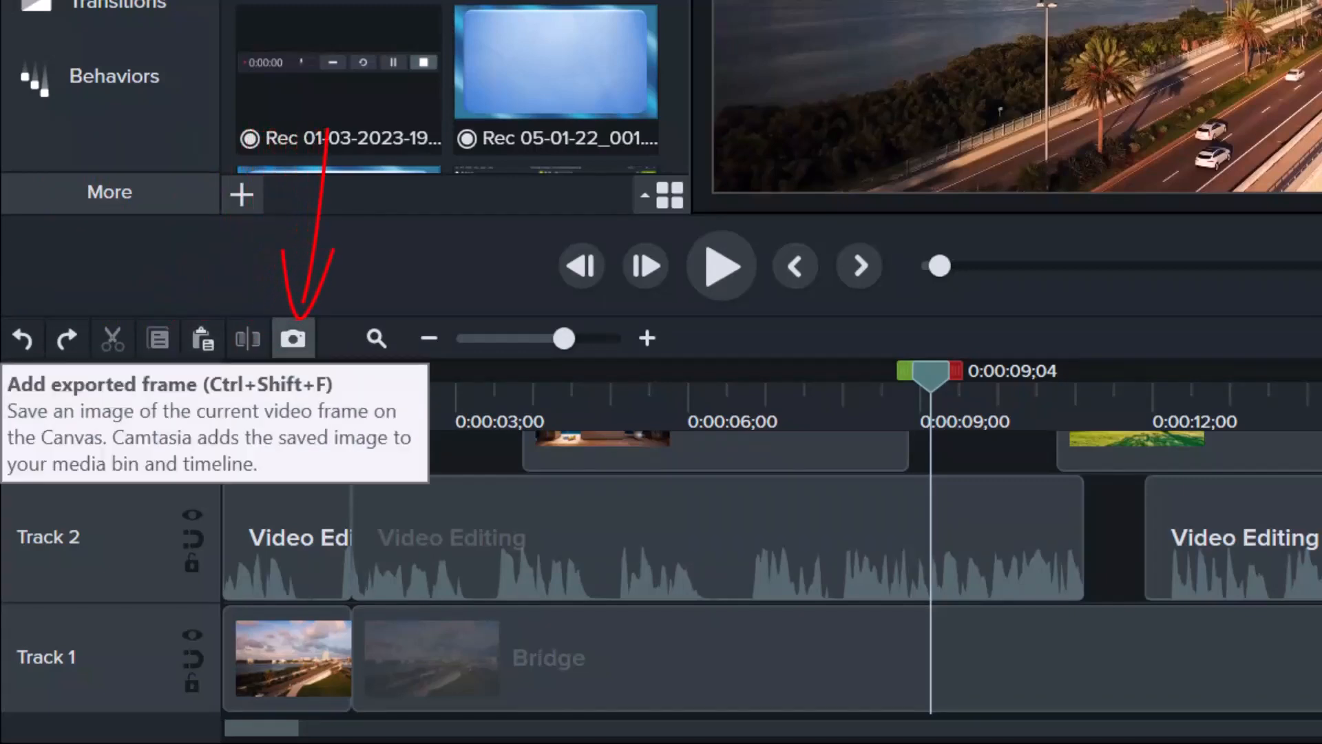
Add an exported frame of the canvas at 0:00:09;04 to the timeline, and step the playhead one frame forward and back.
left_click(293, 338)
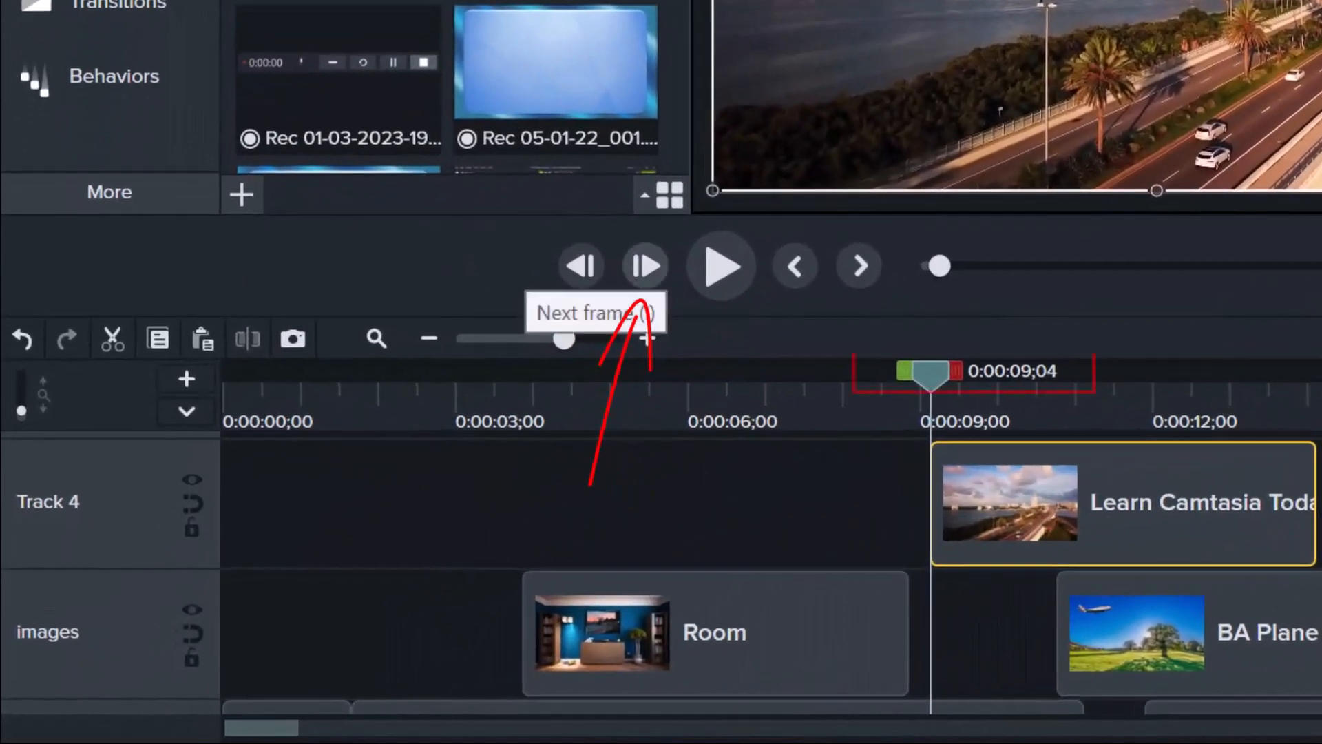
key("period")
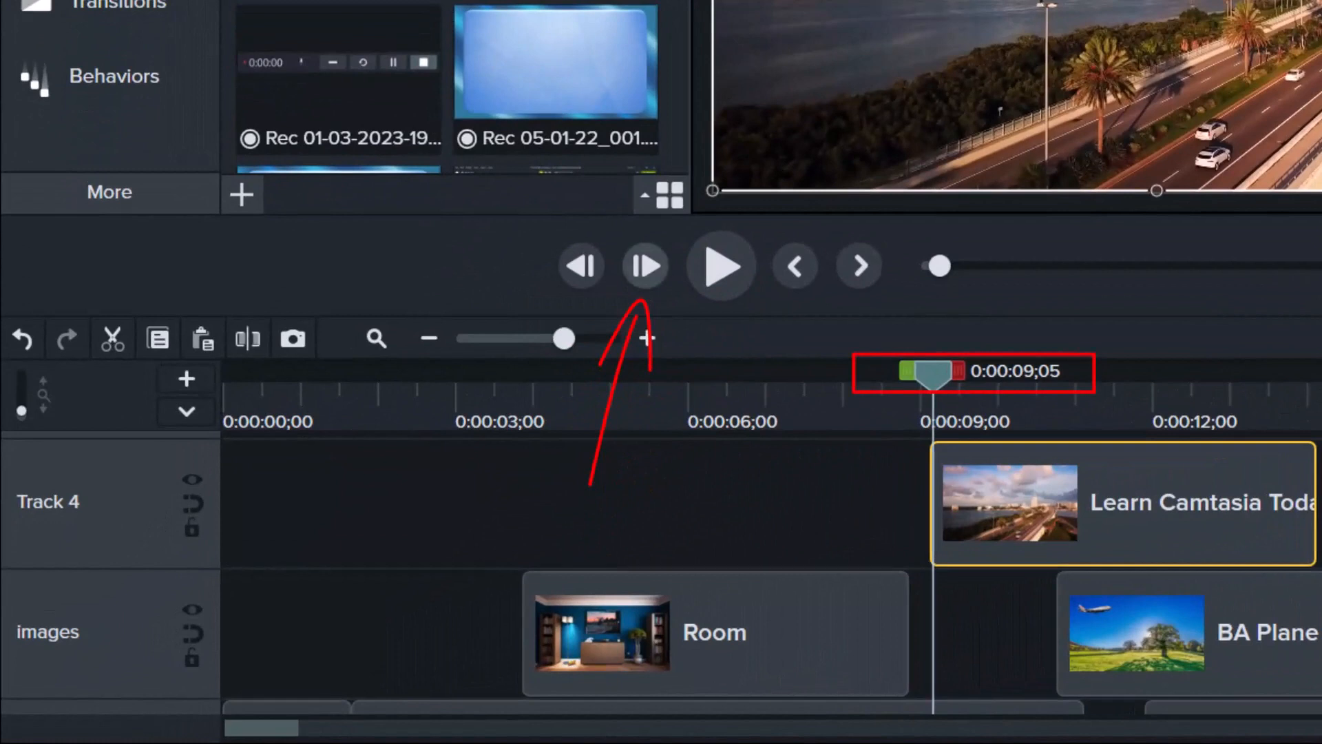
key("comma")
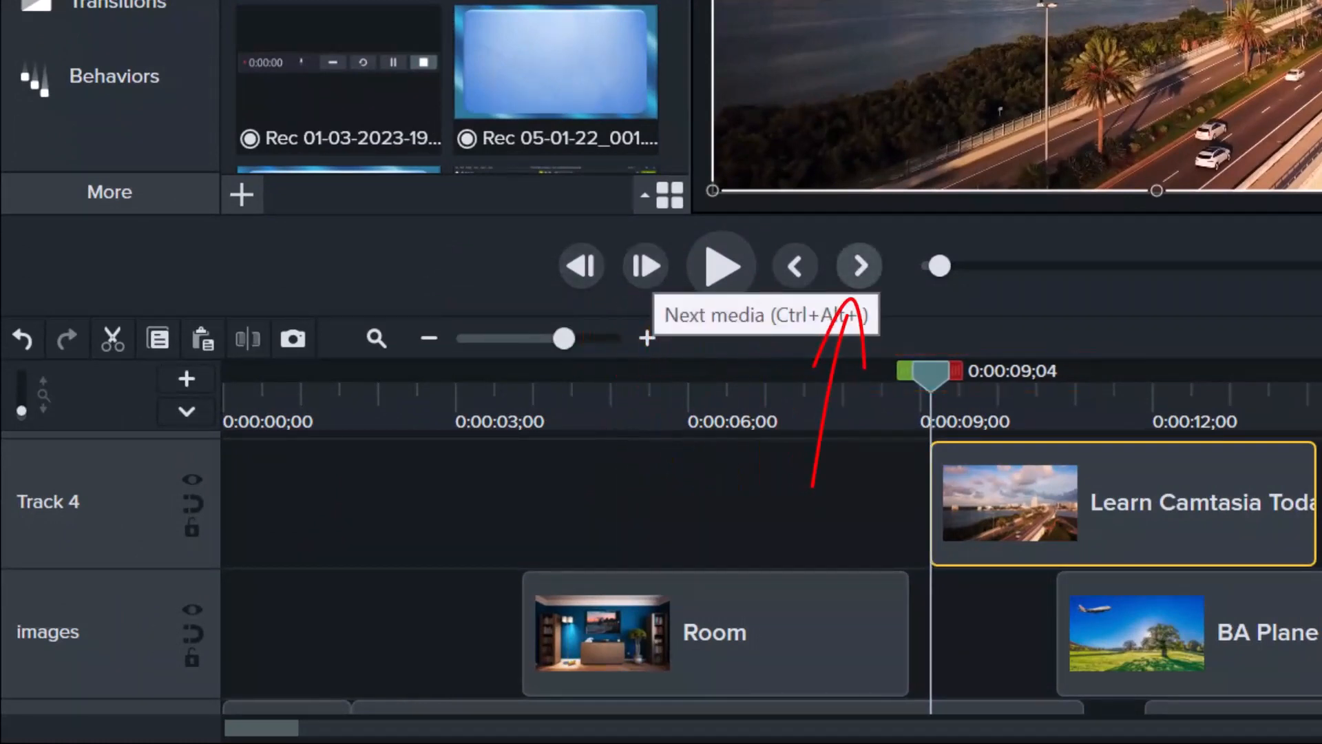
Jump the playhead to the next media on the timeline and back to the previous media.
key("ctrl+alt+period")
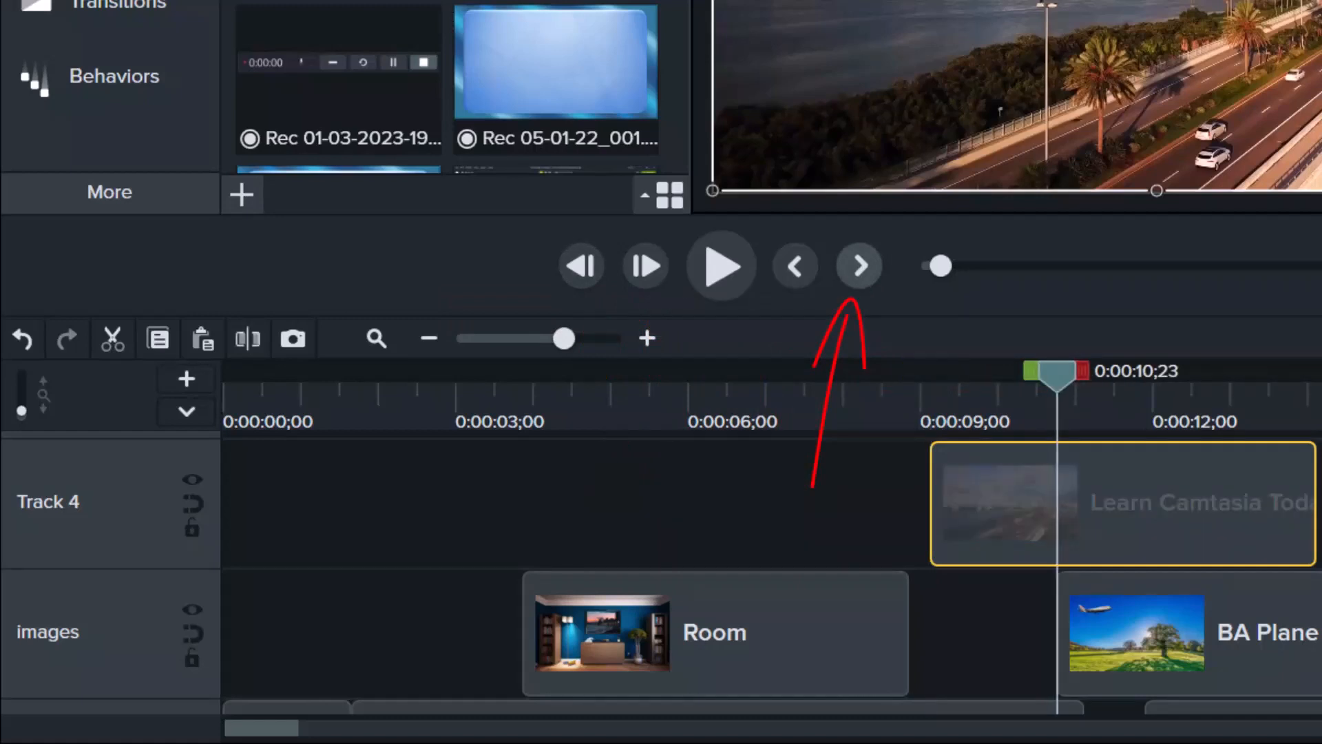
key("ctrl+alt+comma")
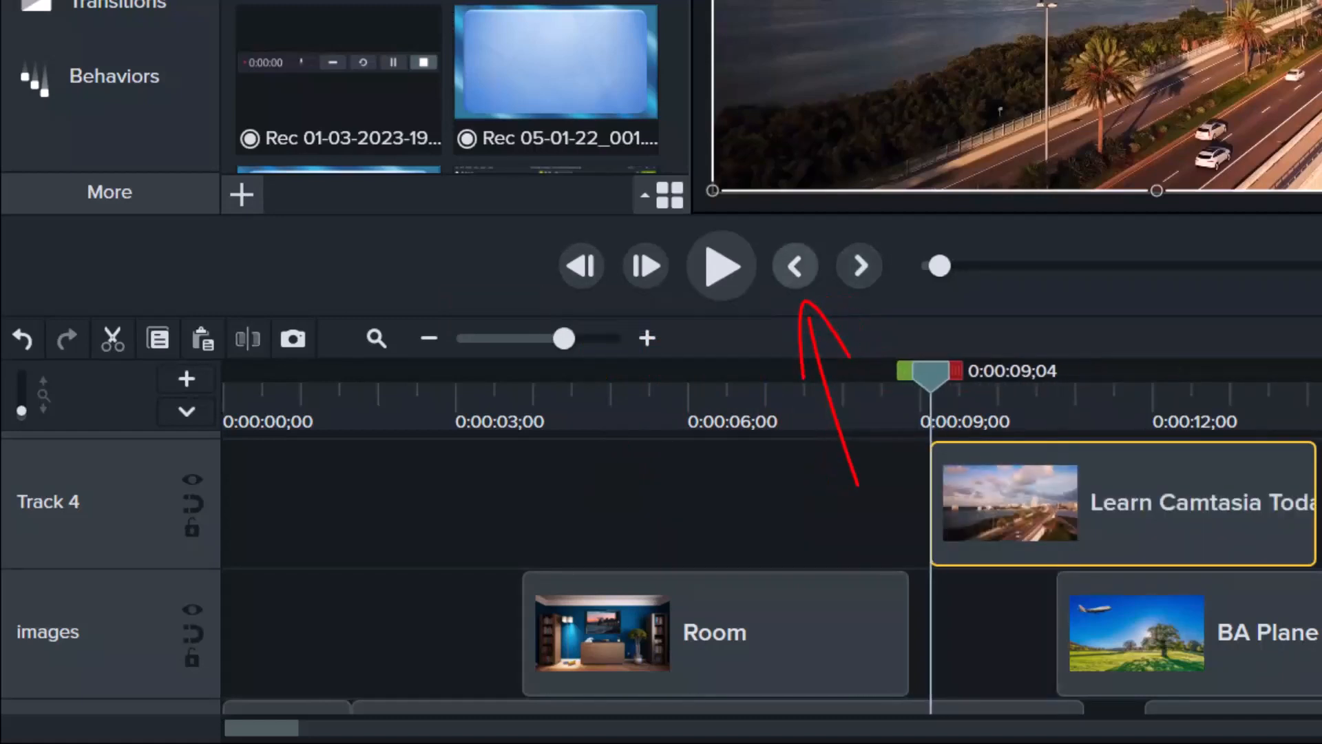
key("ctrl+alt+comma")
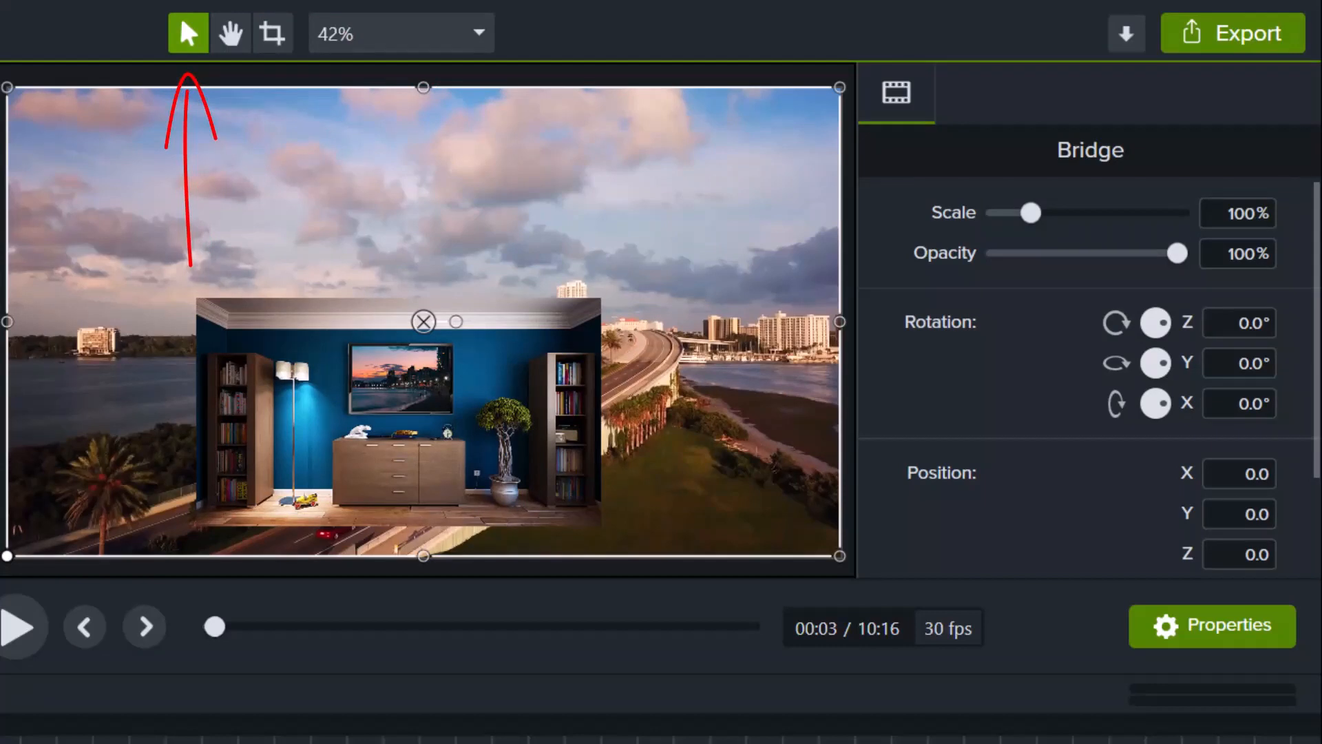
Try a scale of 91.5% and an opacity of 80% on the Bridge clip, restoring each to 100%.
mouse_move(7, 556)
left_mouse_down()
mouse_move(100, 504)
mouse_move(7, 556)
left_mouse_up()
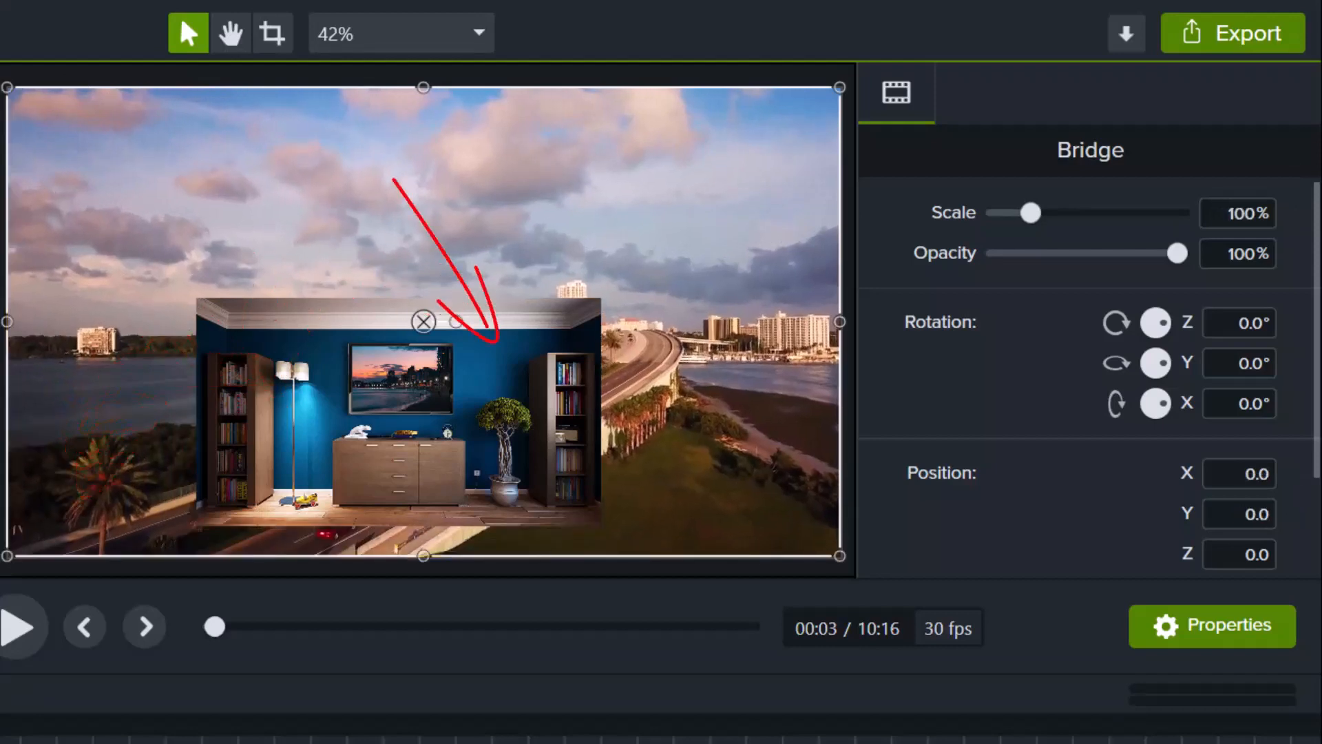
mouse_move(456, 322)
left_mouse_down()
mouse_move(452, 337)
mouse_move(451, 303)
mouse_move(456, 322)
left_mouse_up()
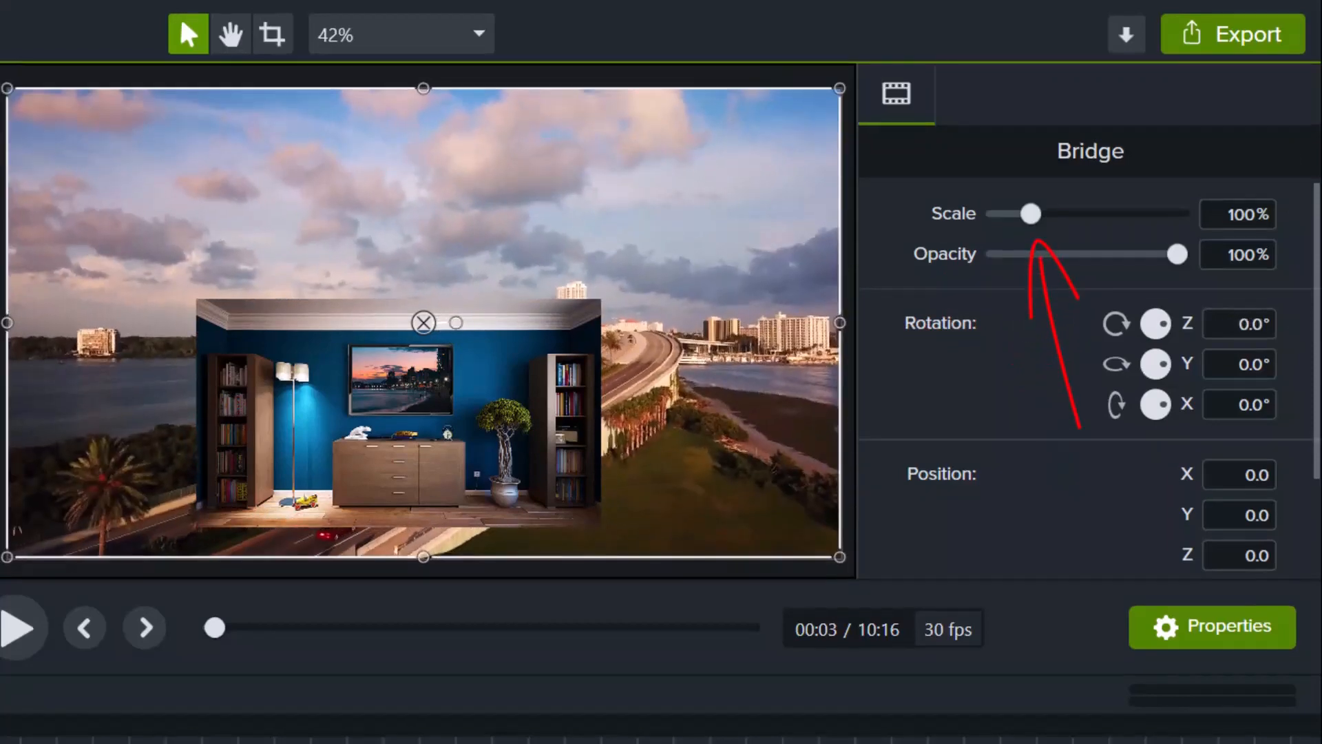
mouse_move(1030, 213)
left_mouse_down()
mouse_move(1046, 213)
mouse_move(1028, 214)
left_mouse_up()
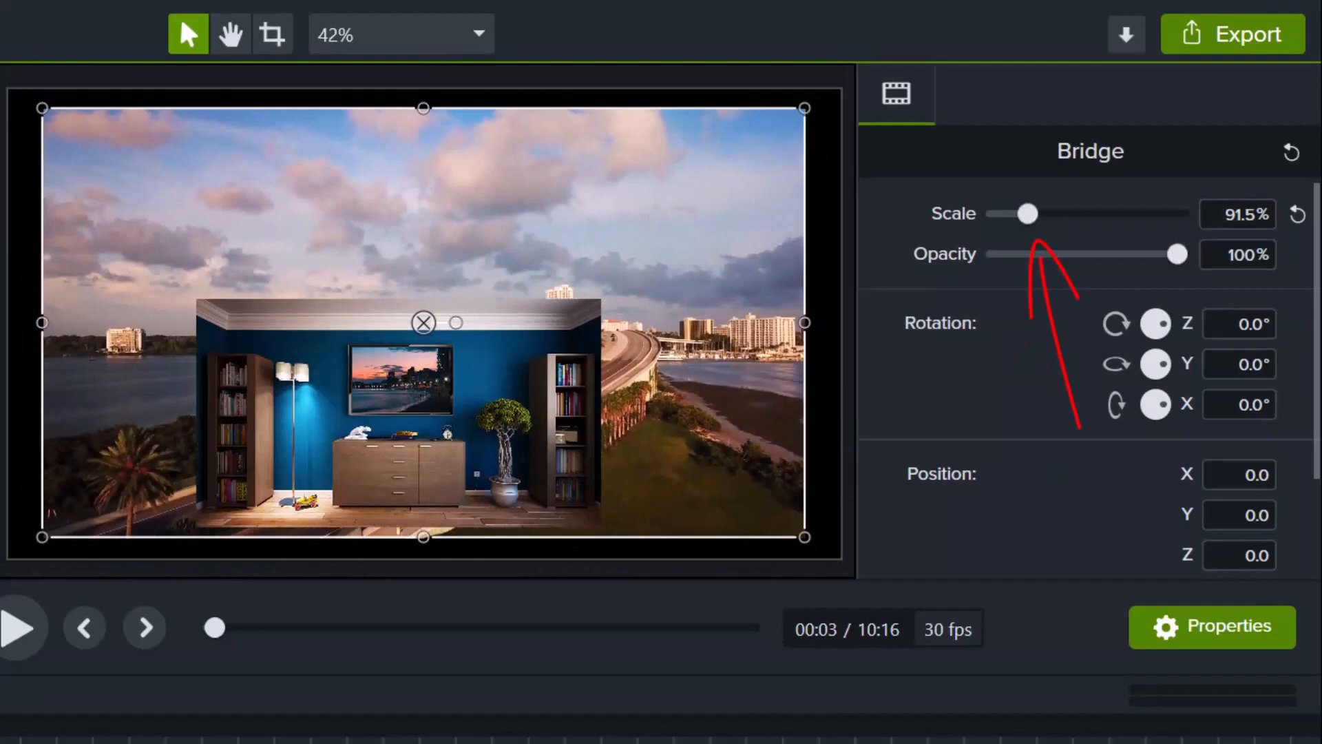
left_click(1238, 214)
type("100")
key("Return")
left_click_drag(1177, 254, 1132, 254)
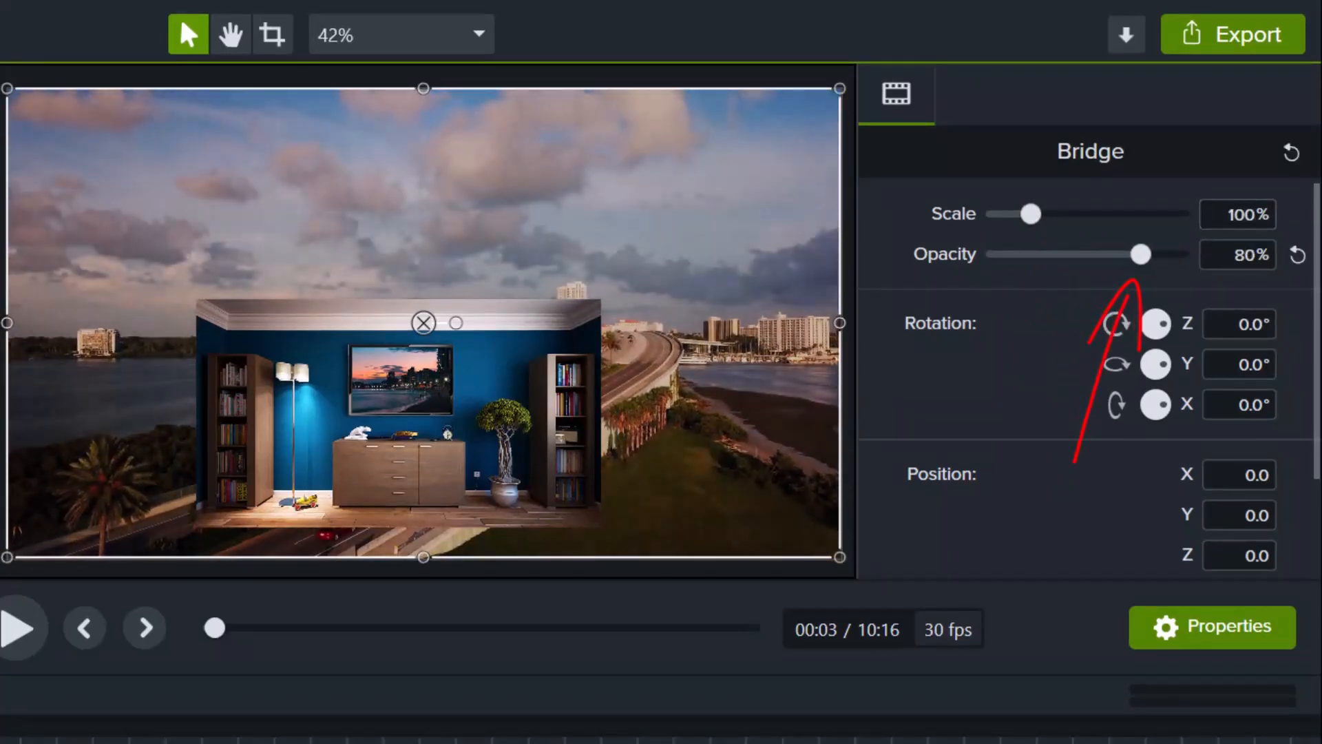
key("ctrl+z")
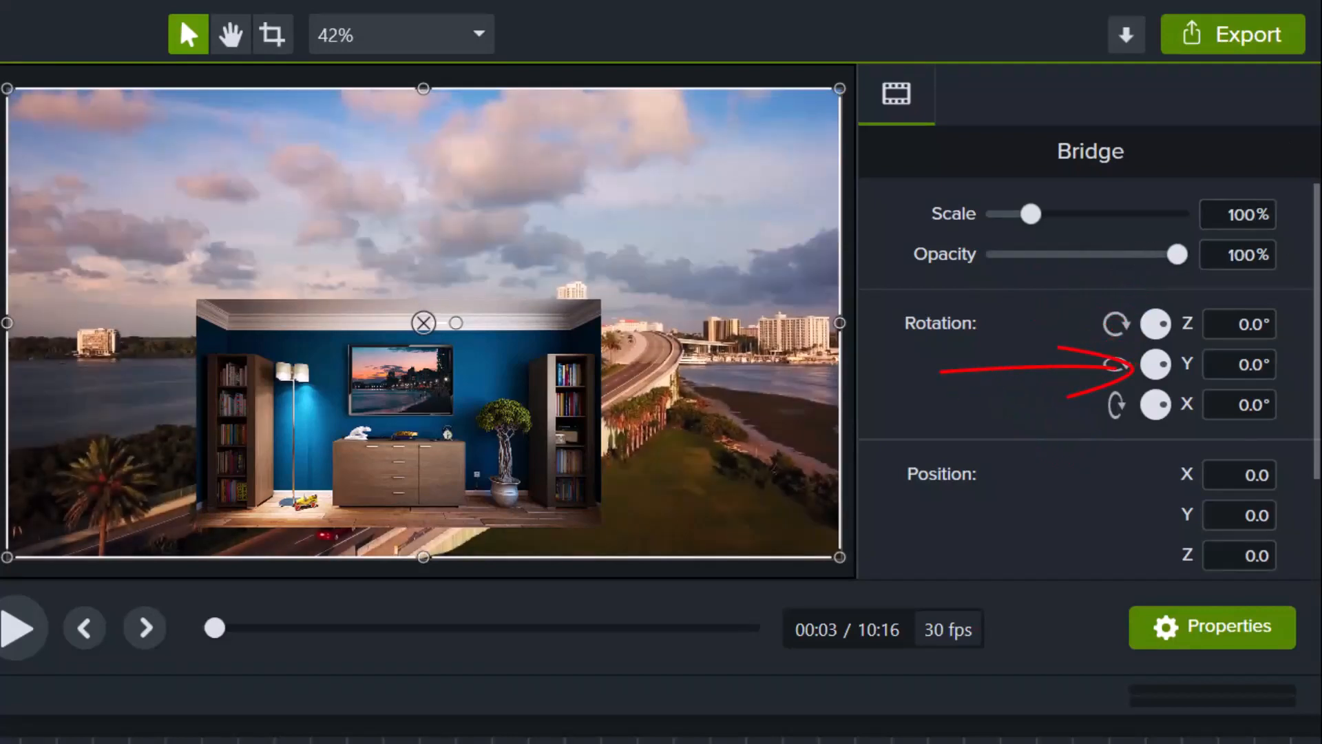
Rotate the Bridge clip to -20.6° on Z, 200° on Y and -114° on X, and reset the rotations to 0°.
left_click_drag(1163, 324, 1149, 411)
type("200")
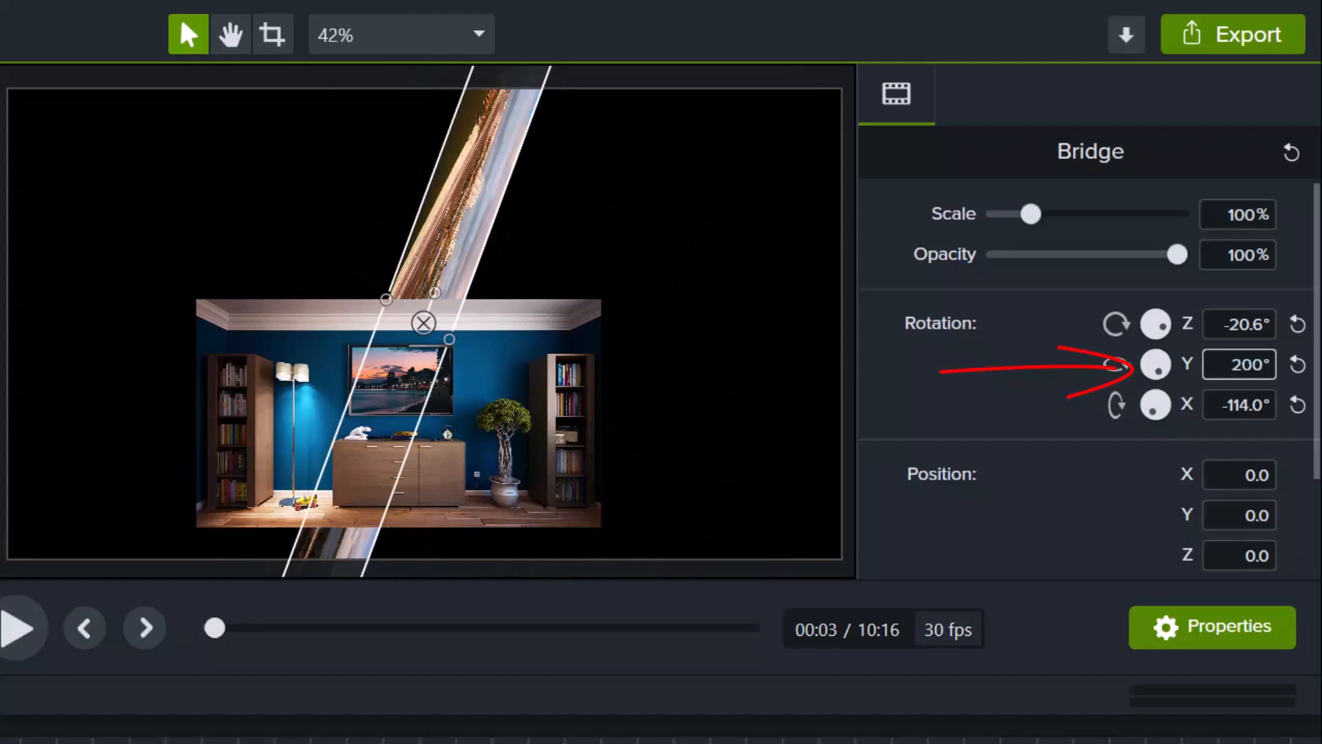
key("Return")
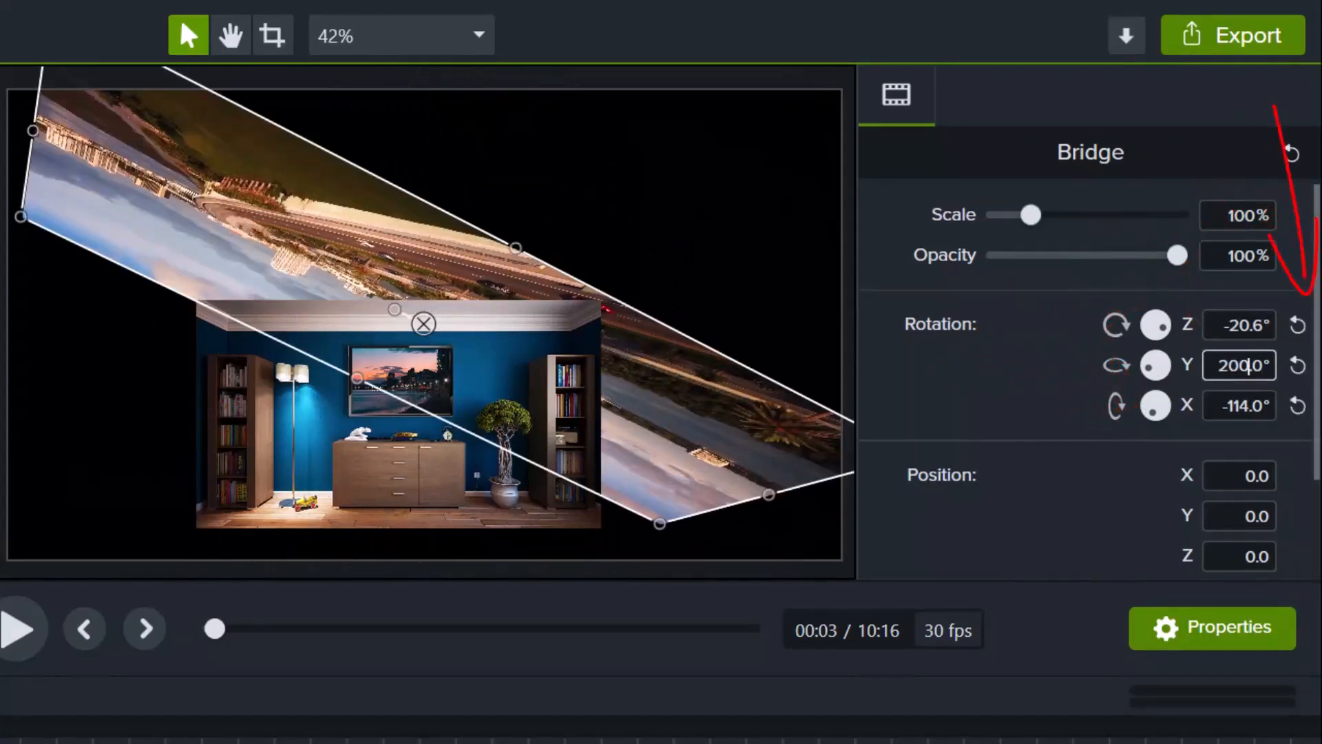
left_click(1297, 365)
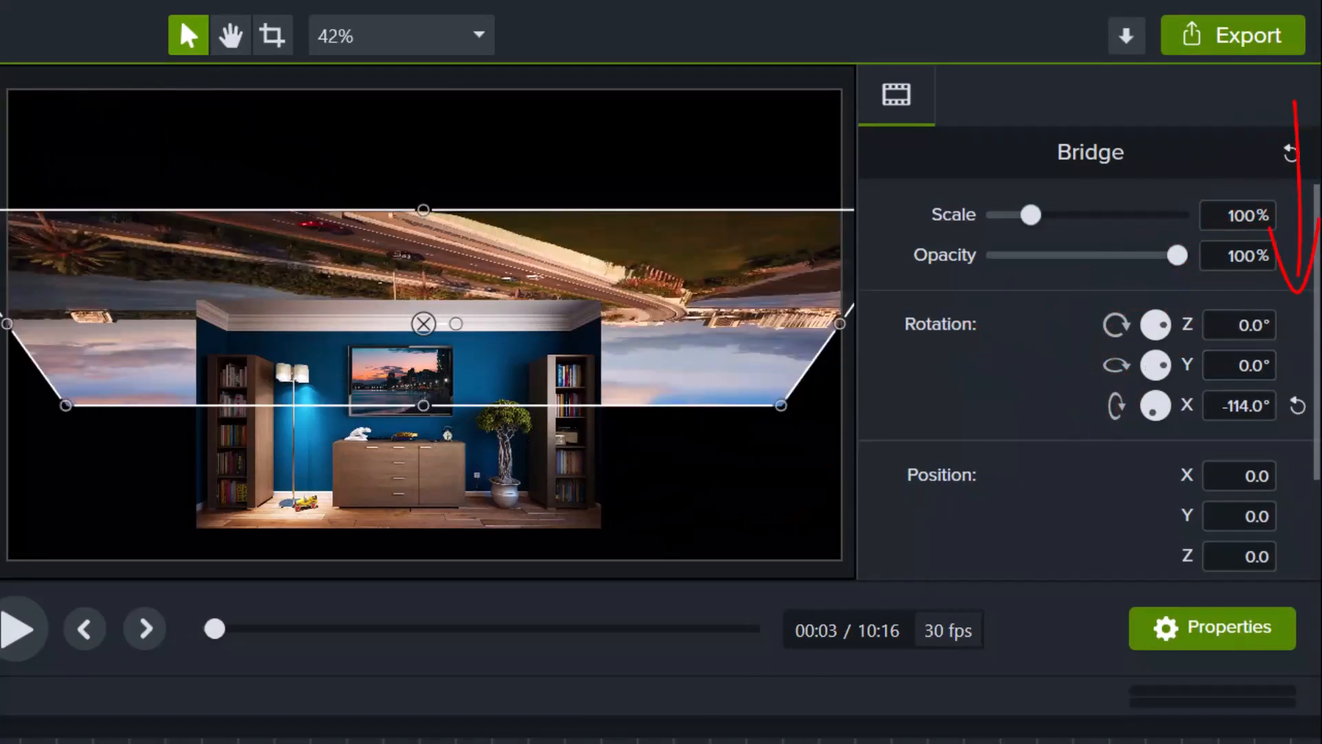
left_click(1297, 405)
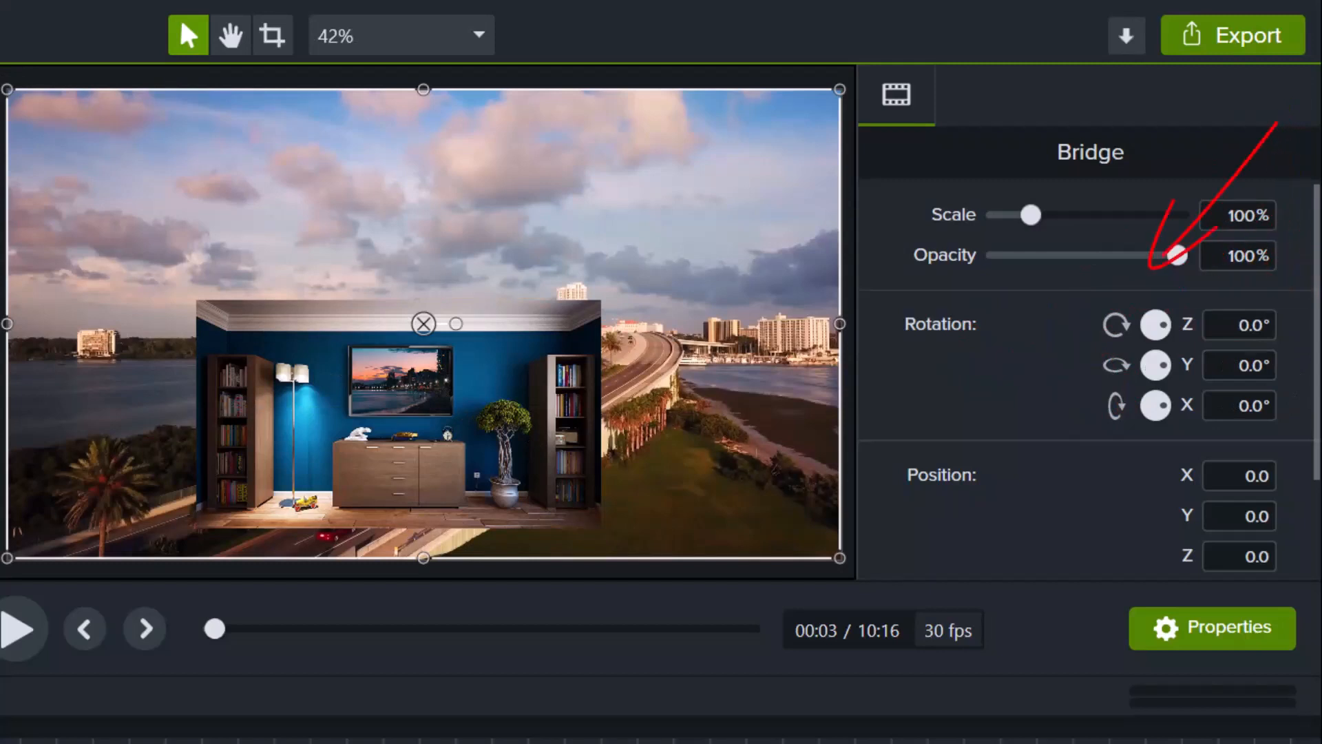
Pan the canvas with the Hand tool, zoom it to 75%, and pan to bring the whole room image into view.
left_click(230, 36)
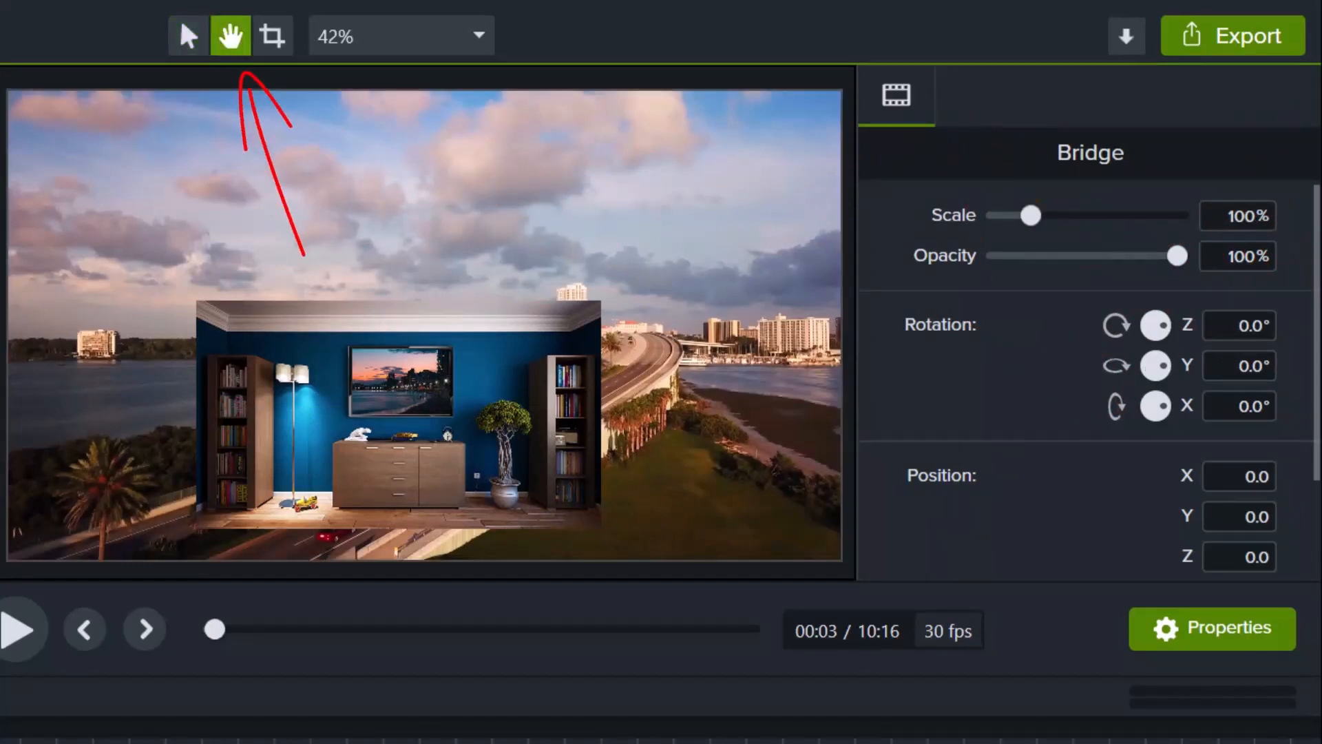
mouse_move(424, 323)
left_mouse_down()
mouse_move(488, 278)
mouse_move(467, 265)
mouse_move(393, 345)
mouse_move(403, 321)
left_mouse_up()
left_click(401, 36)
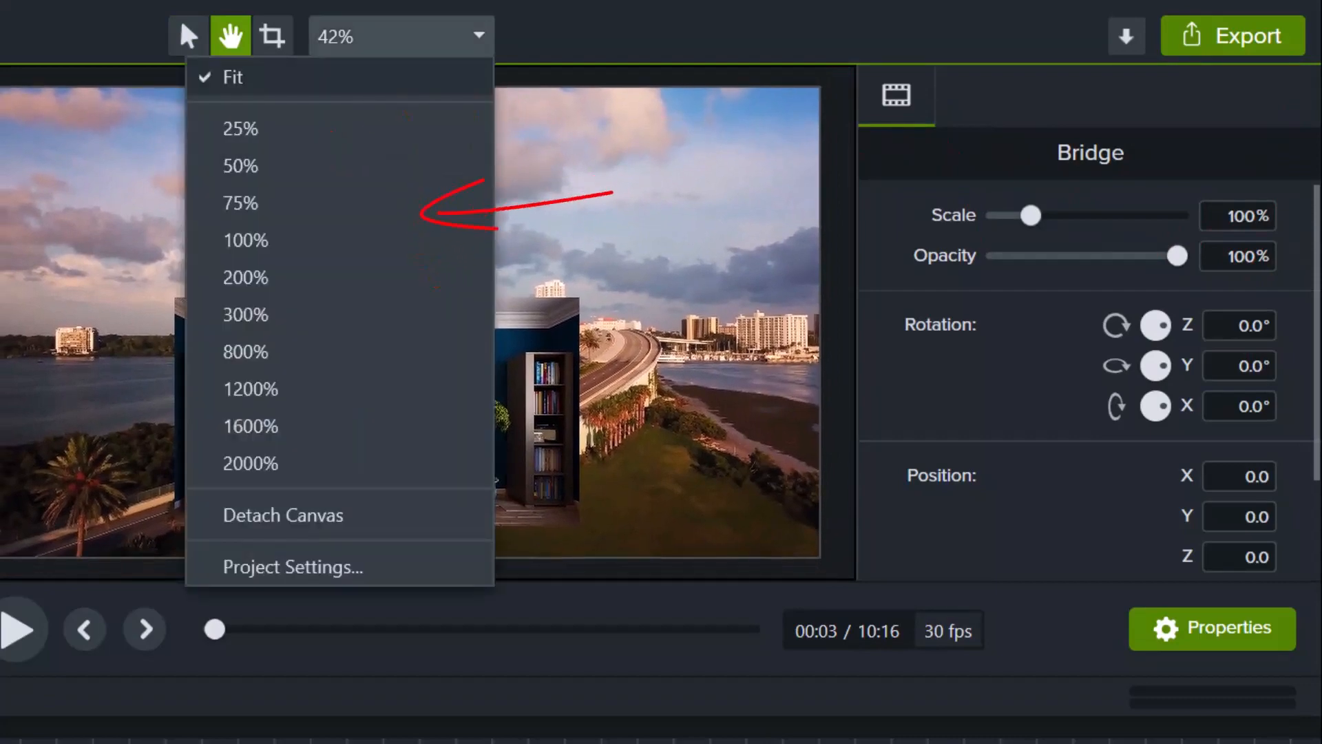
left_click(241, 203)
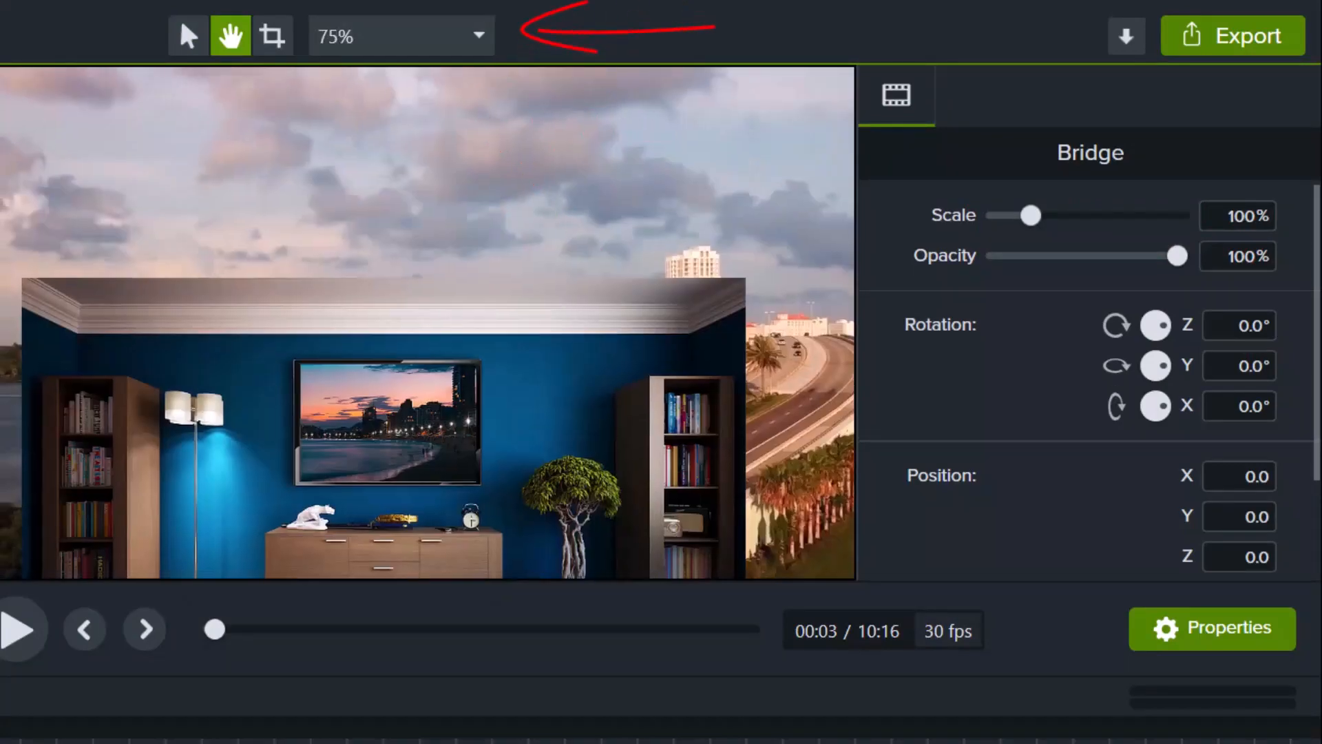
left_click_drag(394, 386, 461, 232)
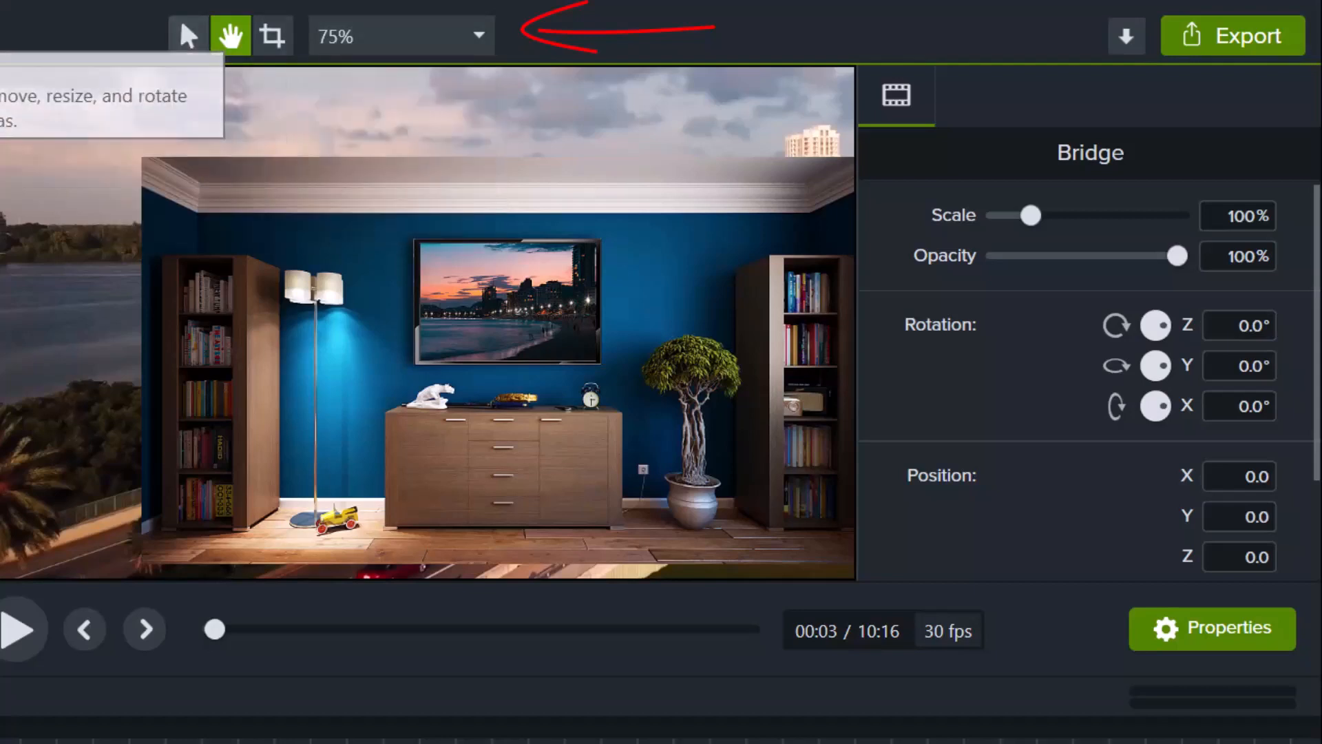
Switch back to the Edit tool and fit the whole canvas in its viewing area.
left_click(188, 36)
left_click(401, 36)
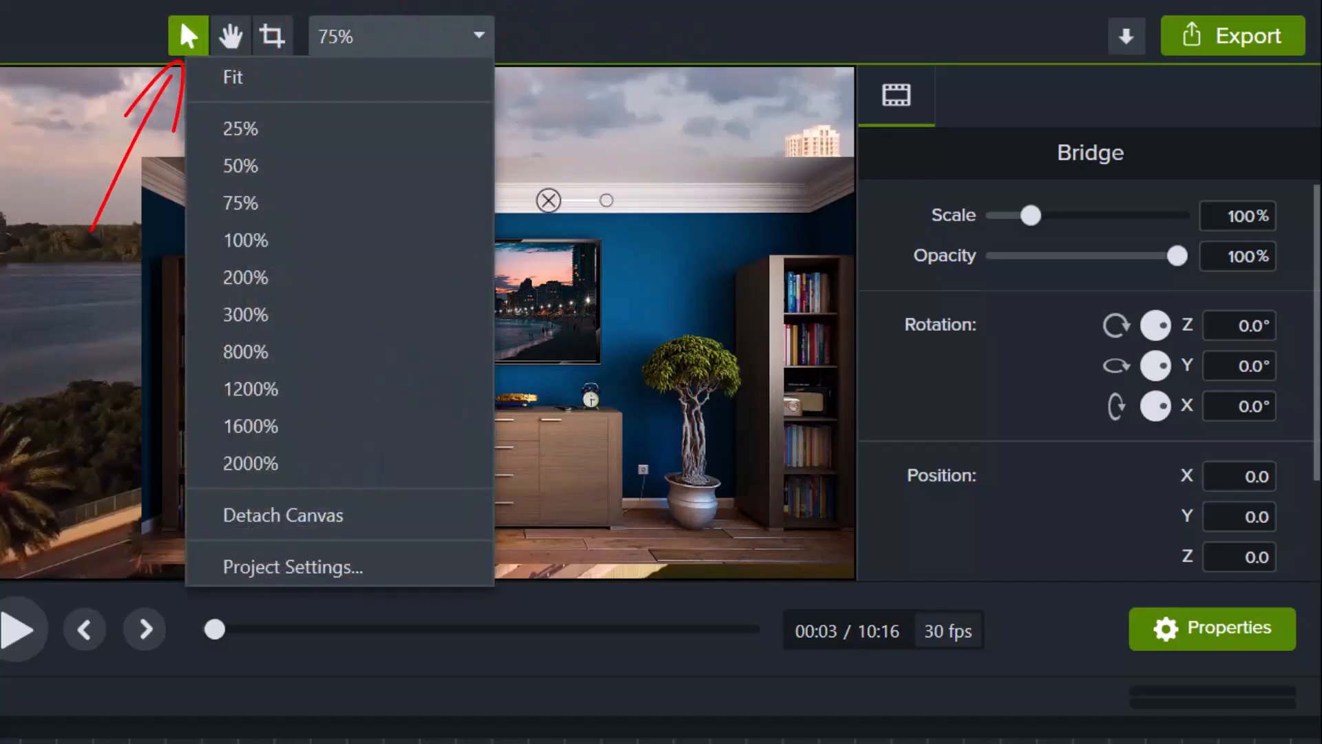
left_click(232, 77)
Try cropping away the left side of the Bridge clip with the Crop tool, and cancel the crop.
left_click(272, 36)
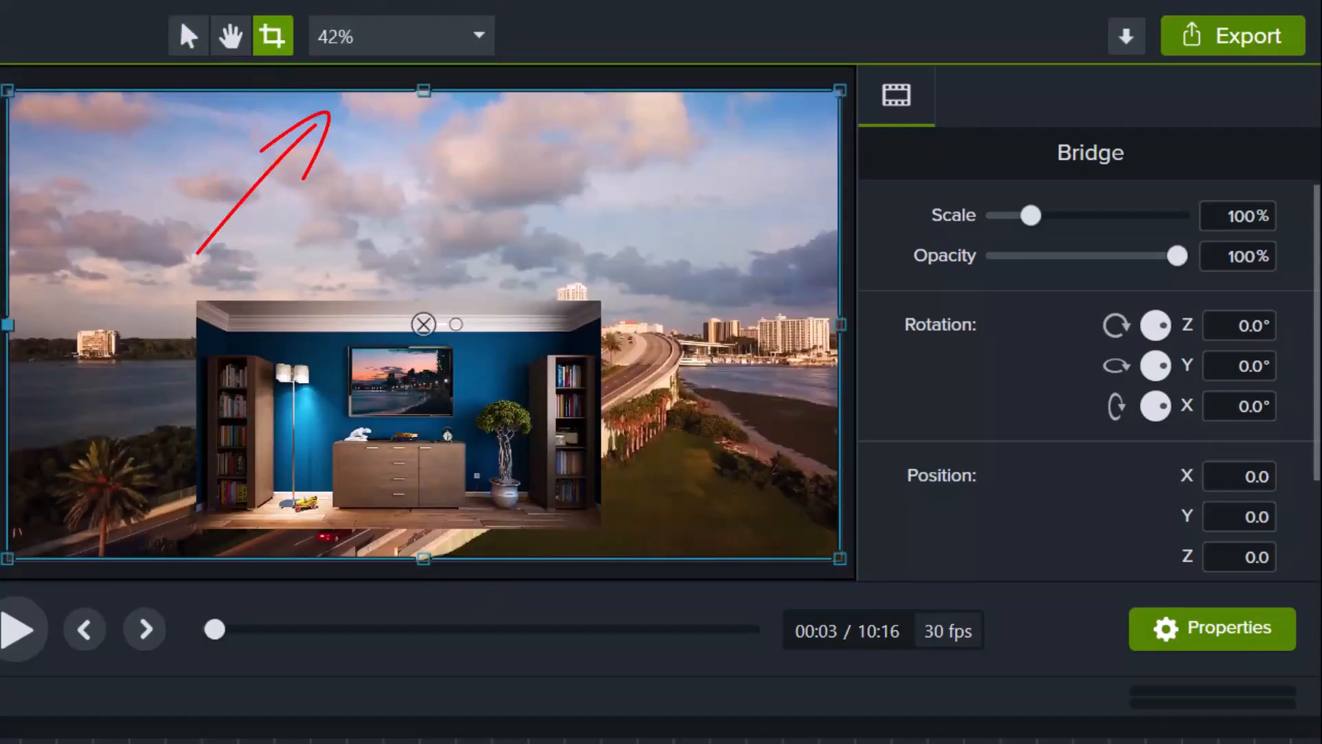
left_click_drag(7, 558, 64, 497)
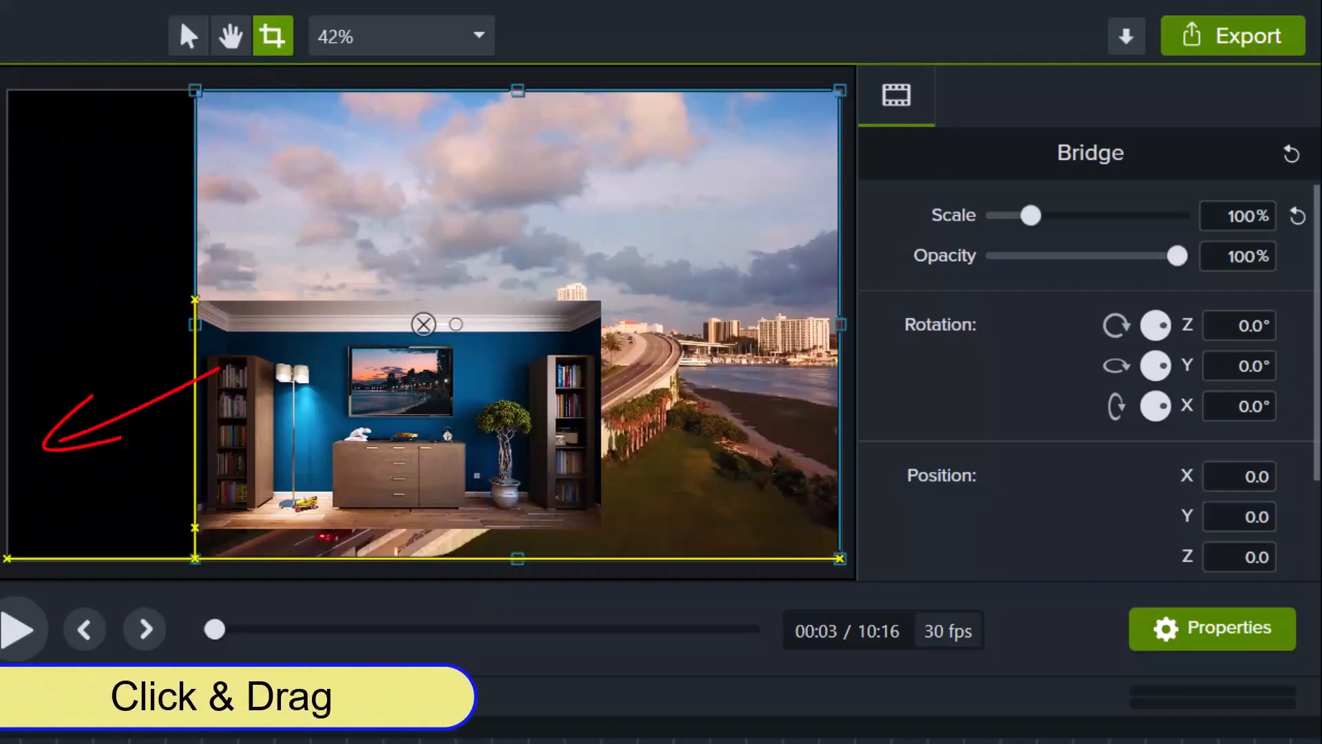
key("Escape")
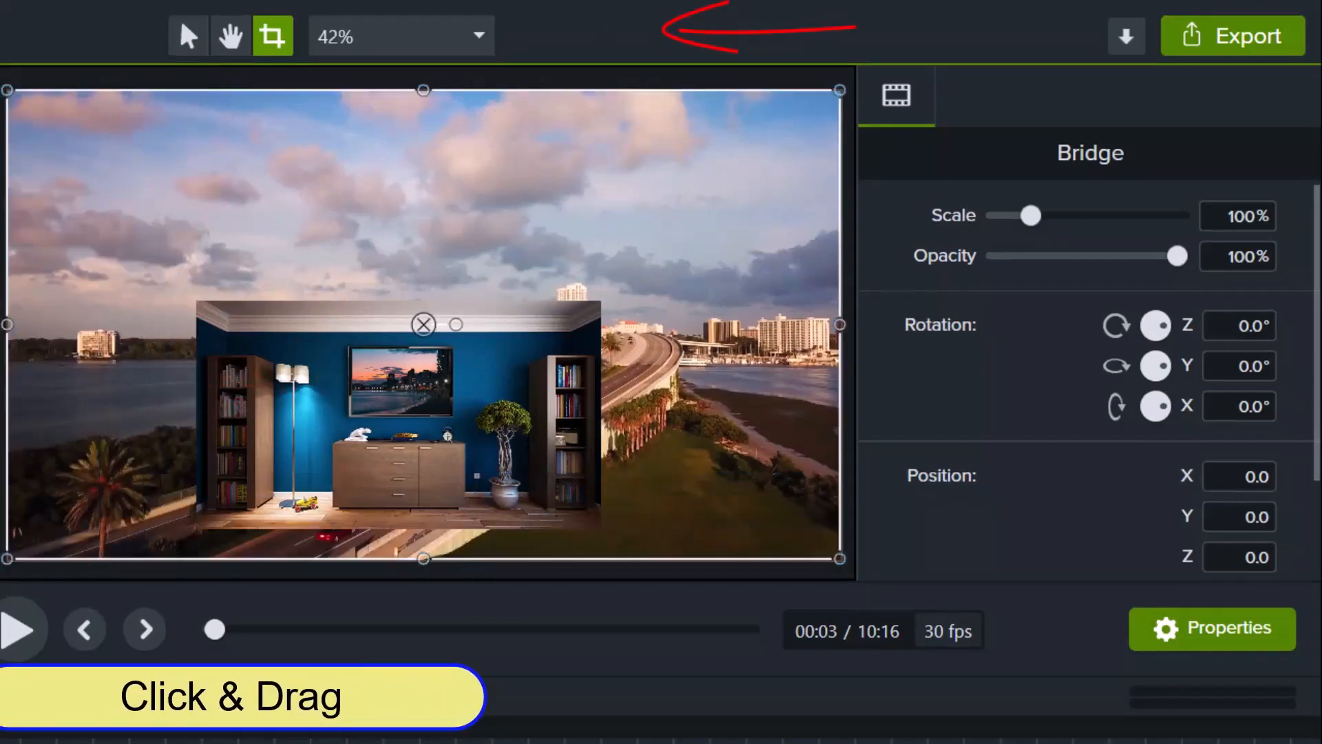
left_click_drag(7, 559, 143, 482)
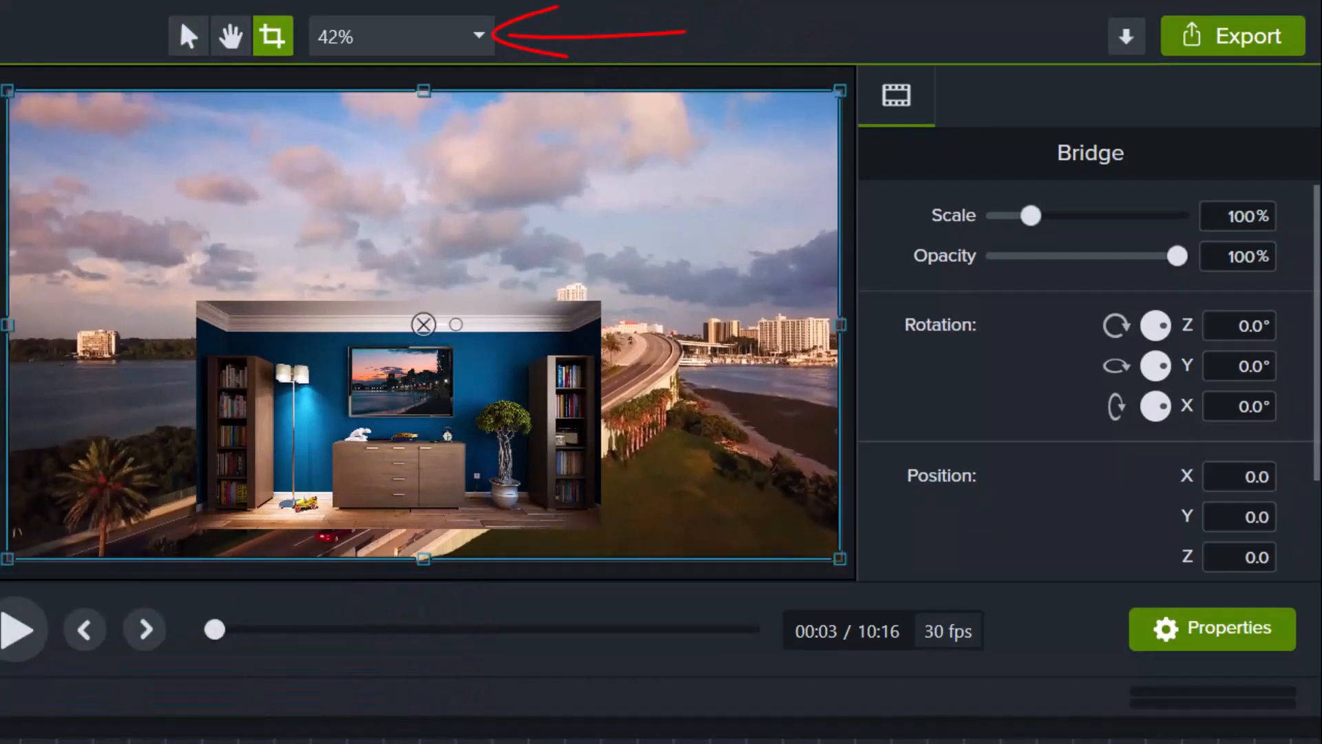
View the canvas at 100% zoom and return it to Fit.
left_click(401, 36)
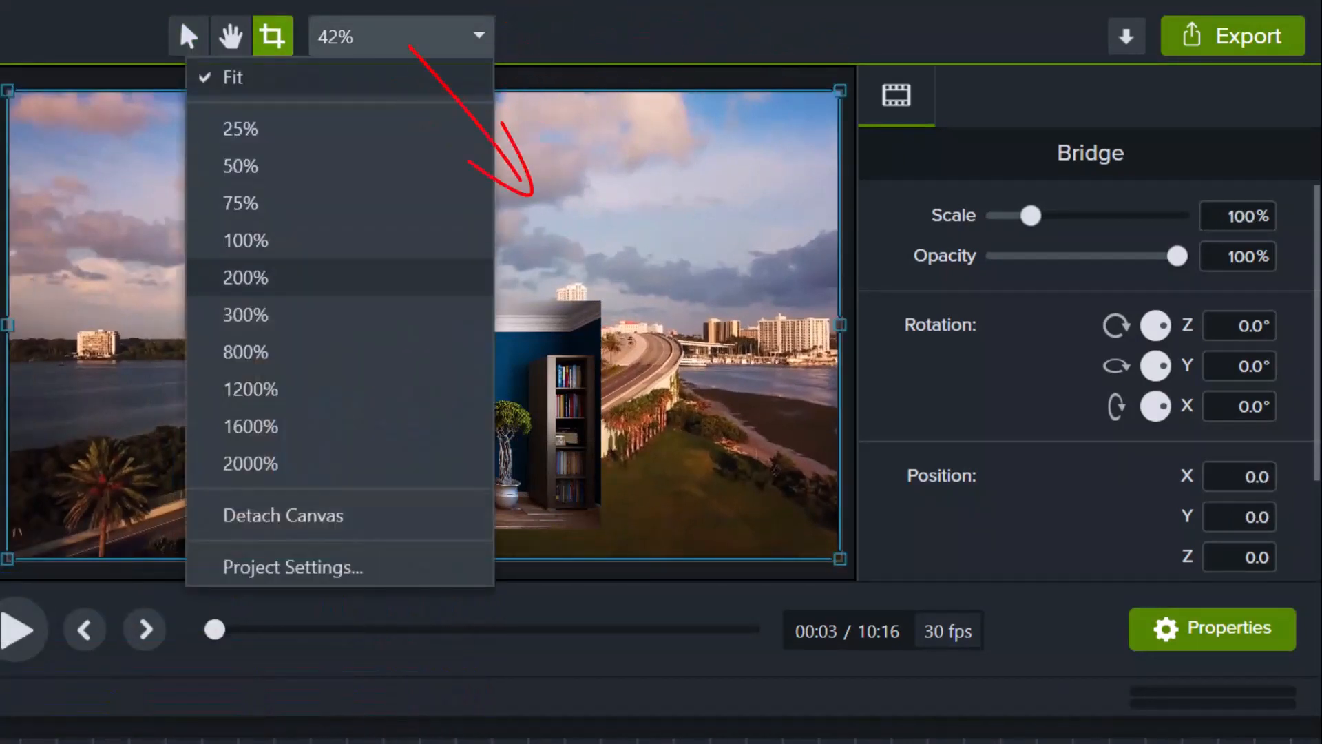
left_click(246, 240)
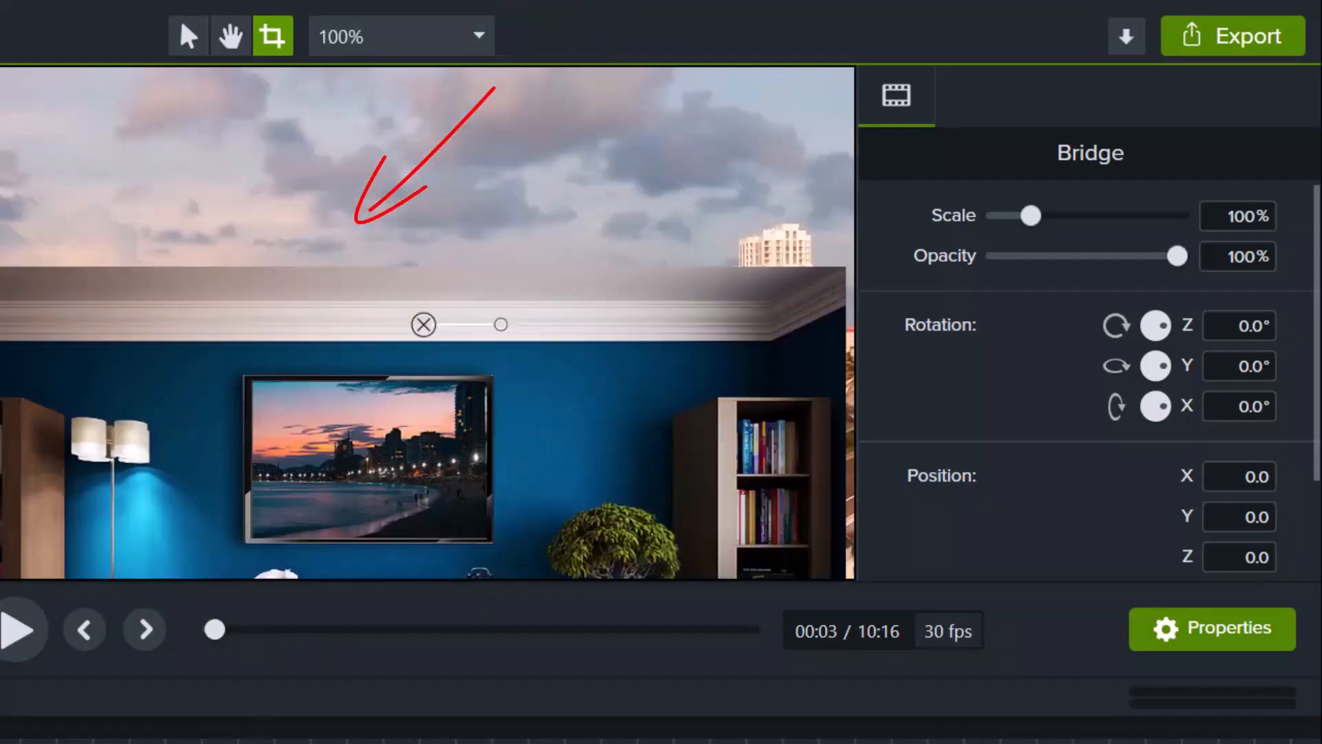
left_click(401, 36)
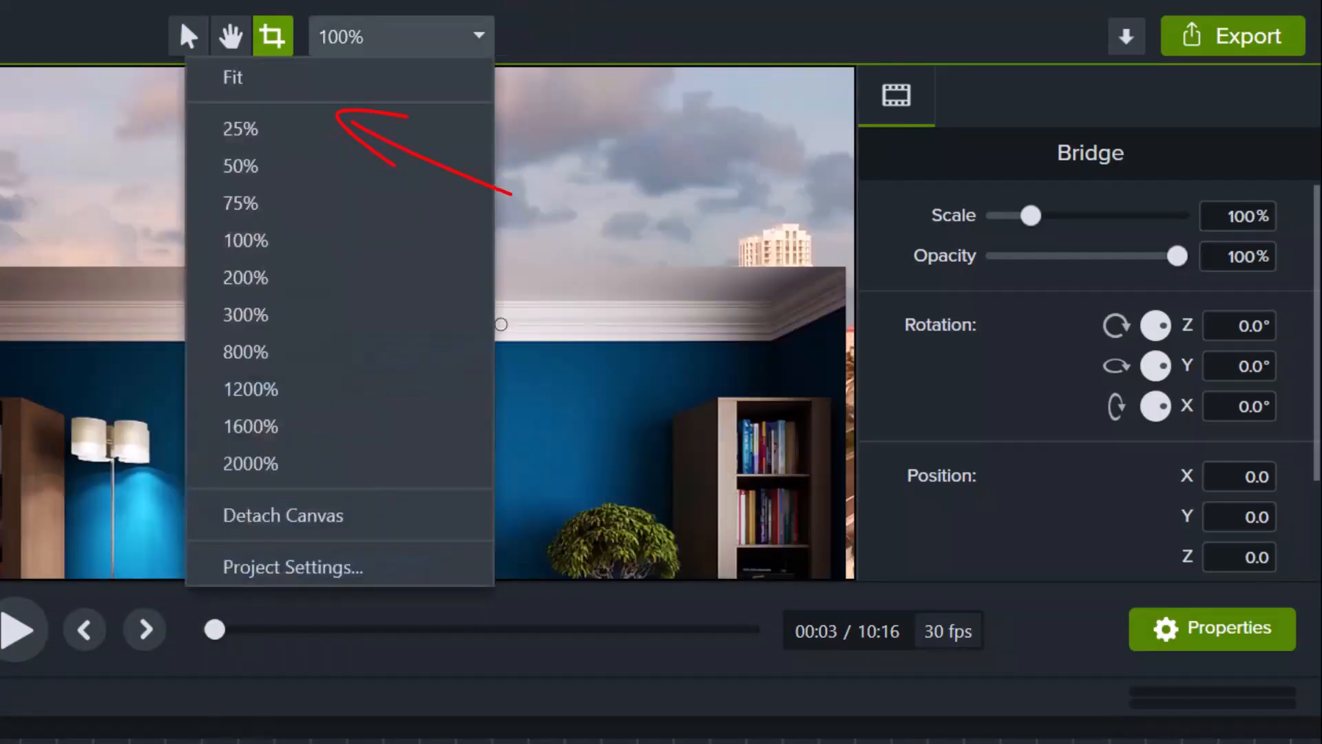
left_click(230, 74)
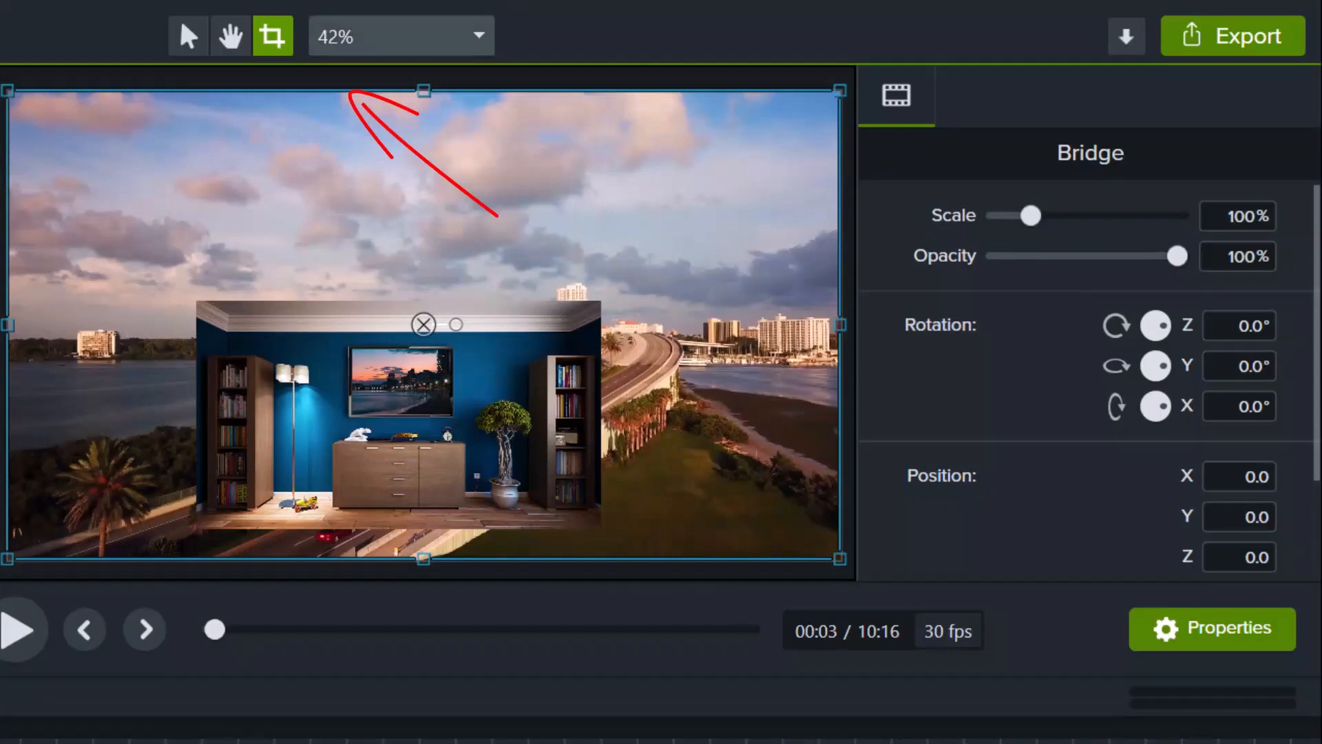
Detach the canvas into its own window, restore that window to a smaller size, and attach the canvas again.
left_click(401, 36)
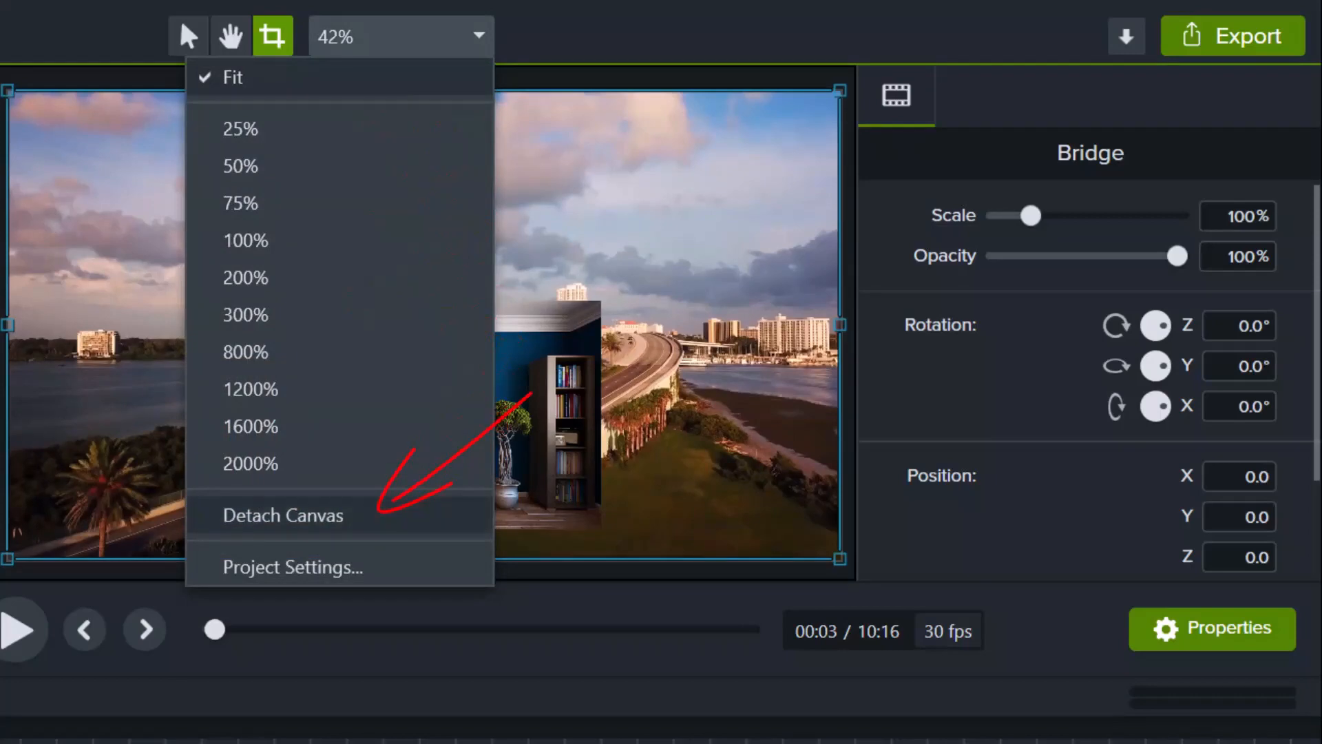
left_click(283, 514)
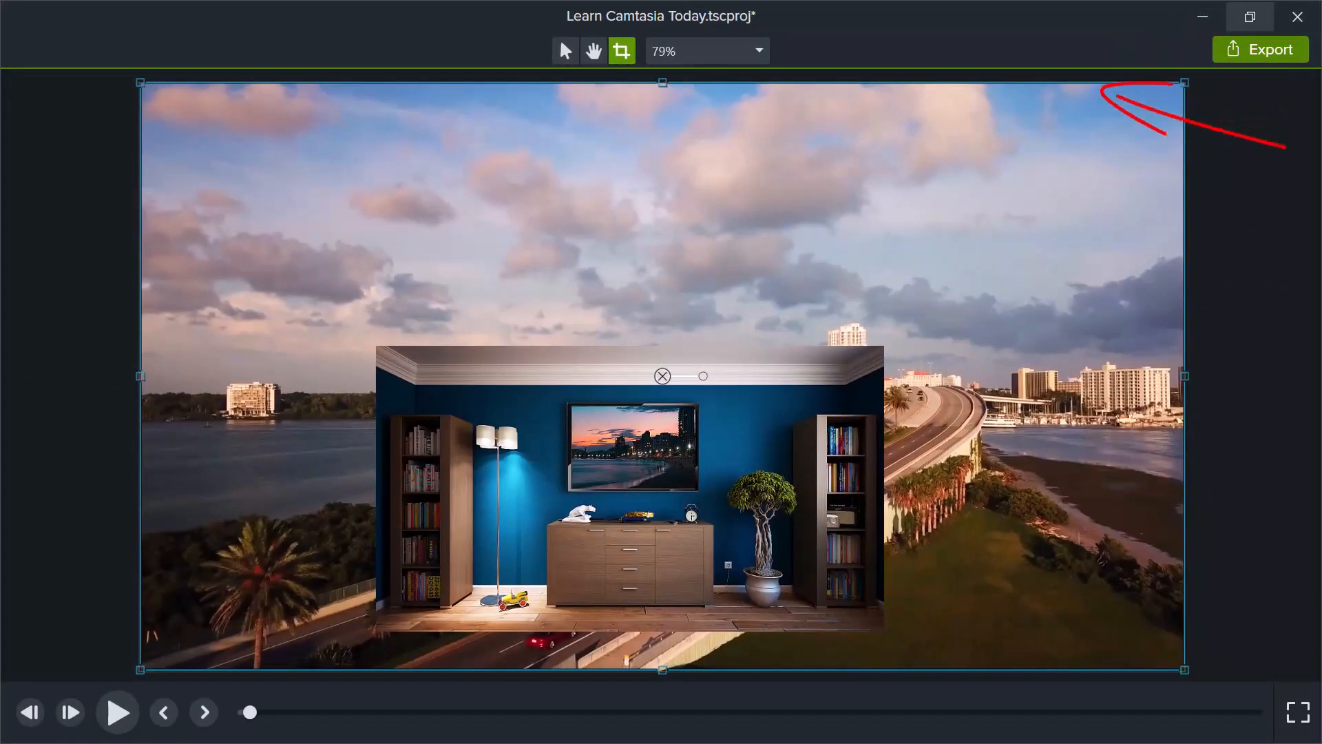
left_click(1250, 17)
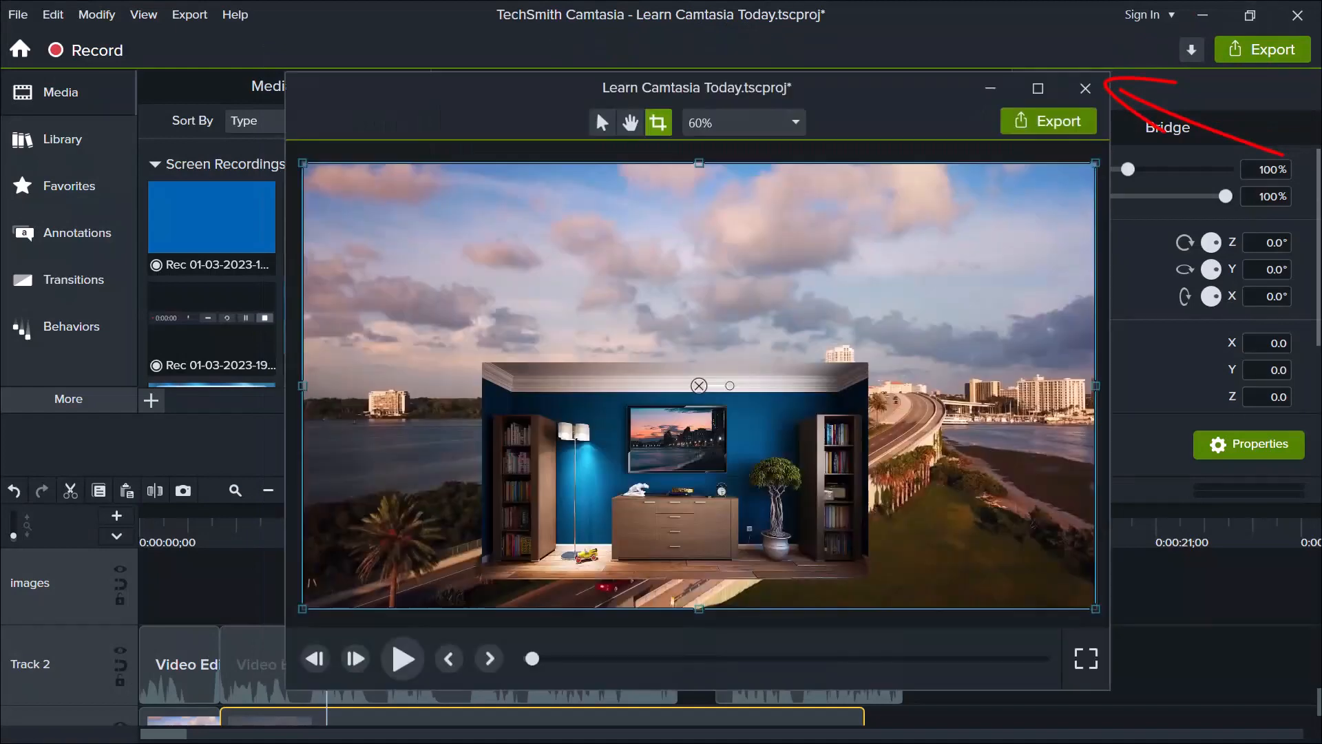
left_click_drag(591, 109, 1180, 258)
left_click(722, 254)
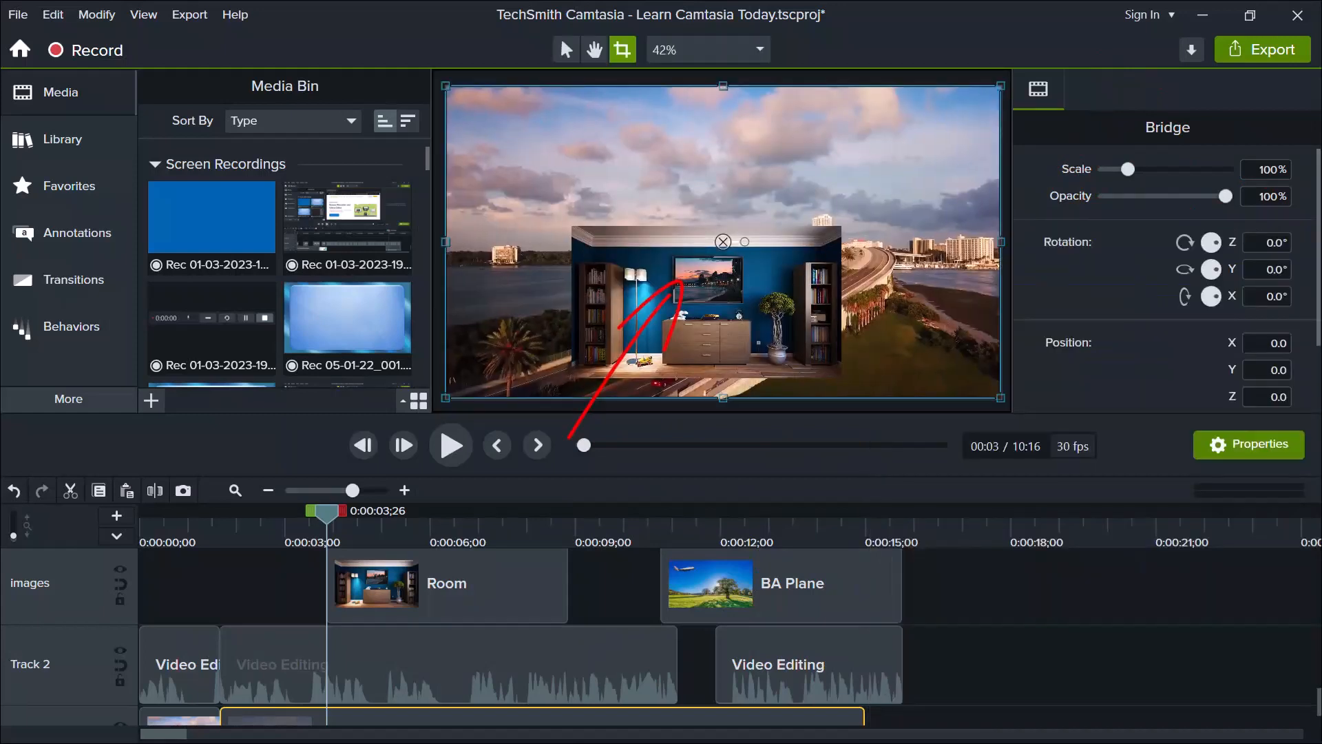
Open the project settings and look through the available canvas dimension presets.
left_click(708, 49)
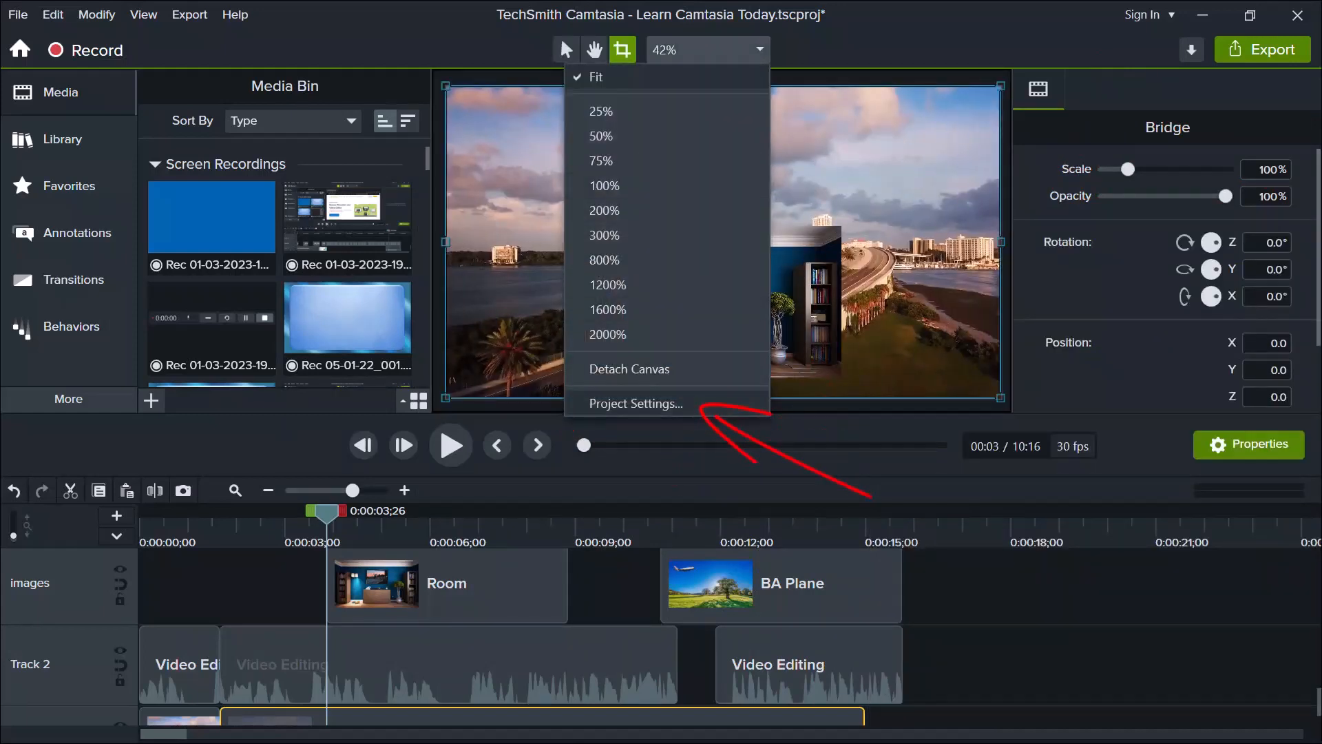
left_click(696, 403)
mouse_move(661, 243)
left_mouse_down()
mouse_move(624, 118)
mouse_move(647, 115)
left_mouse_up()
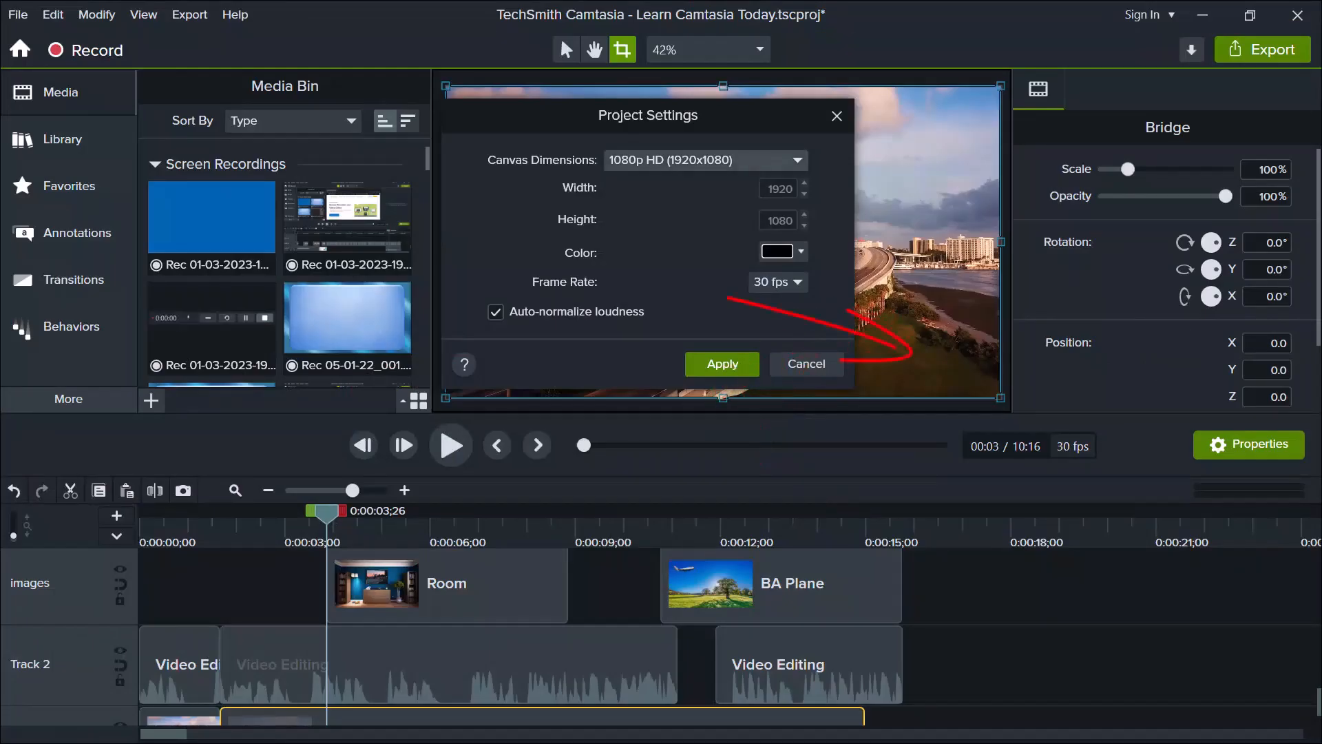
left_click(705, 160)
scroll(696, 296, "down", 2)
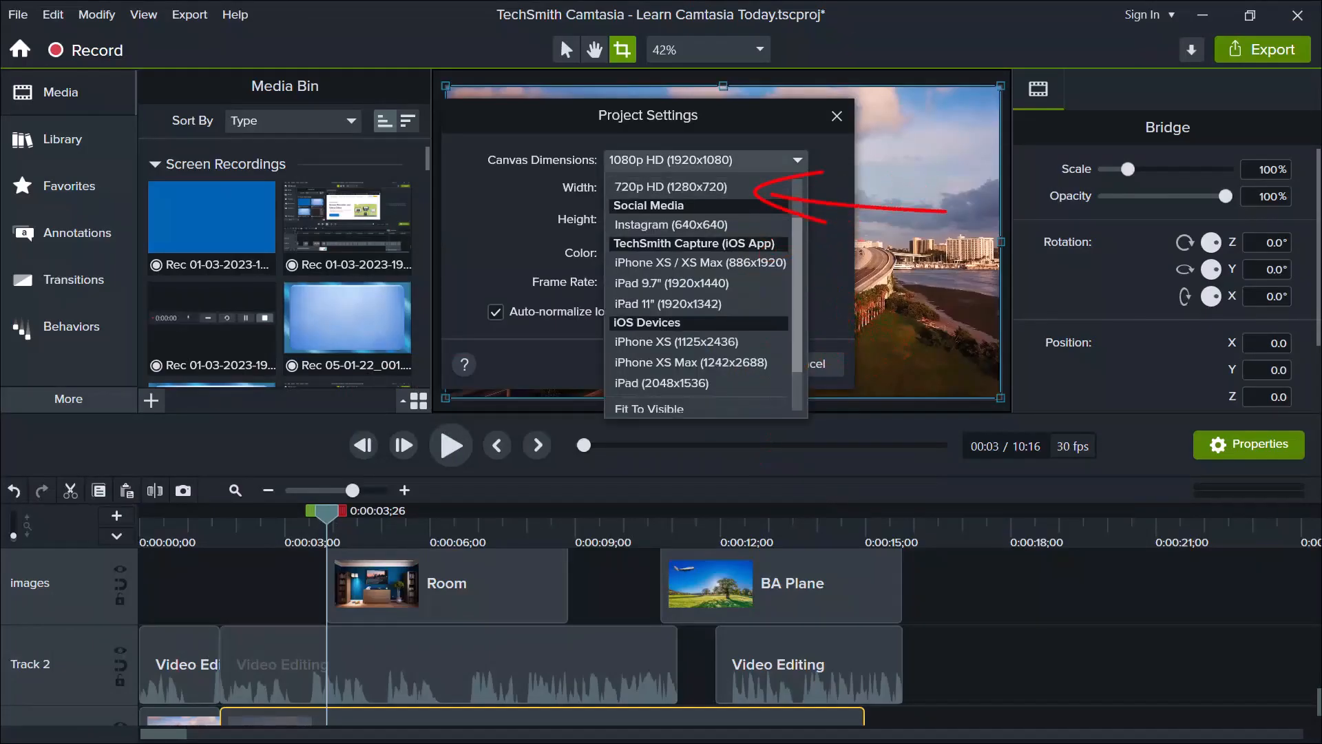
scroll(697, 296, "up", 2)
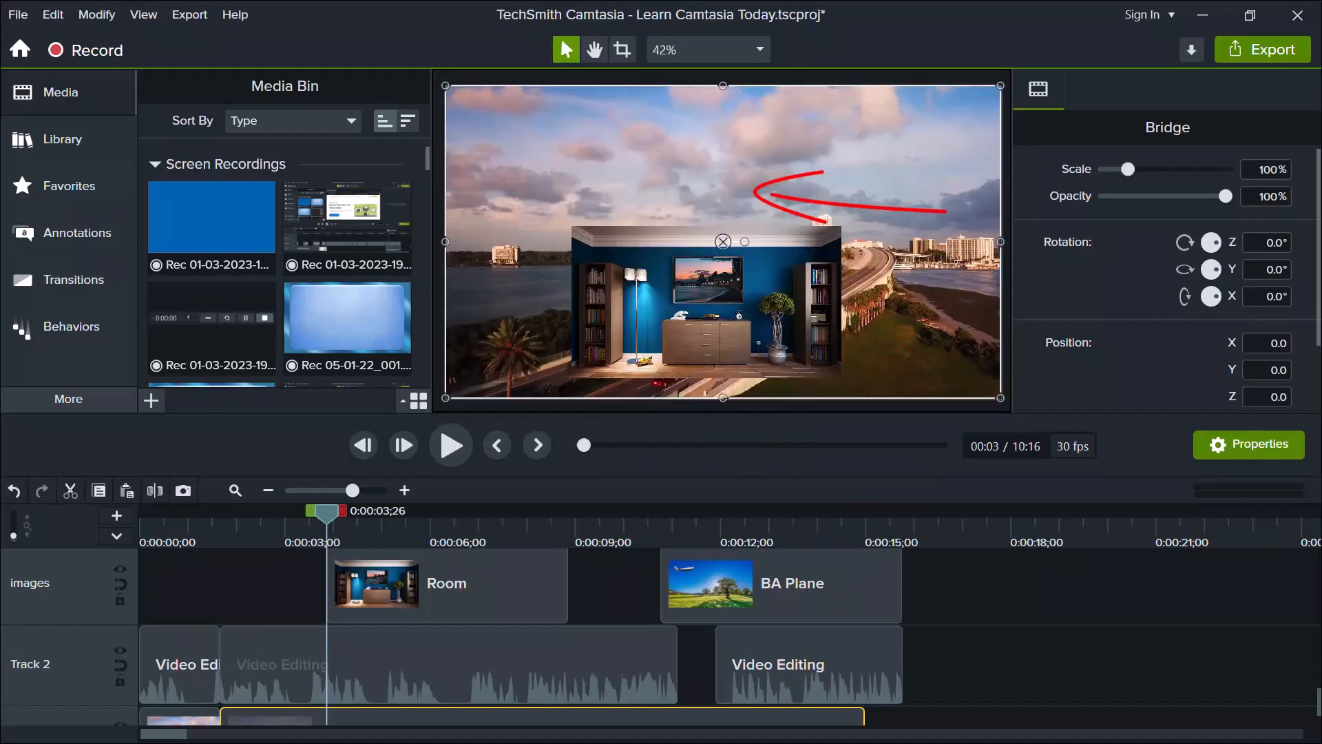
Open the project settings and look at the color choices available for the canvas background.
left_click(760, 49)
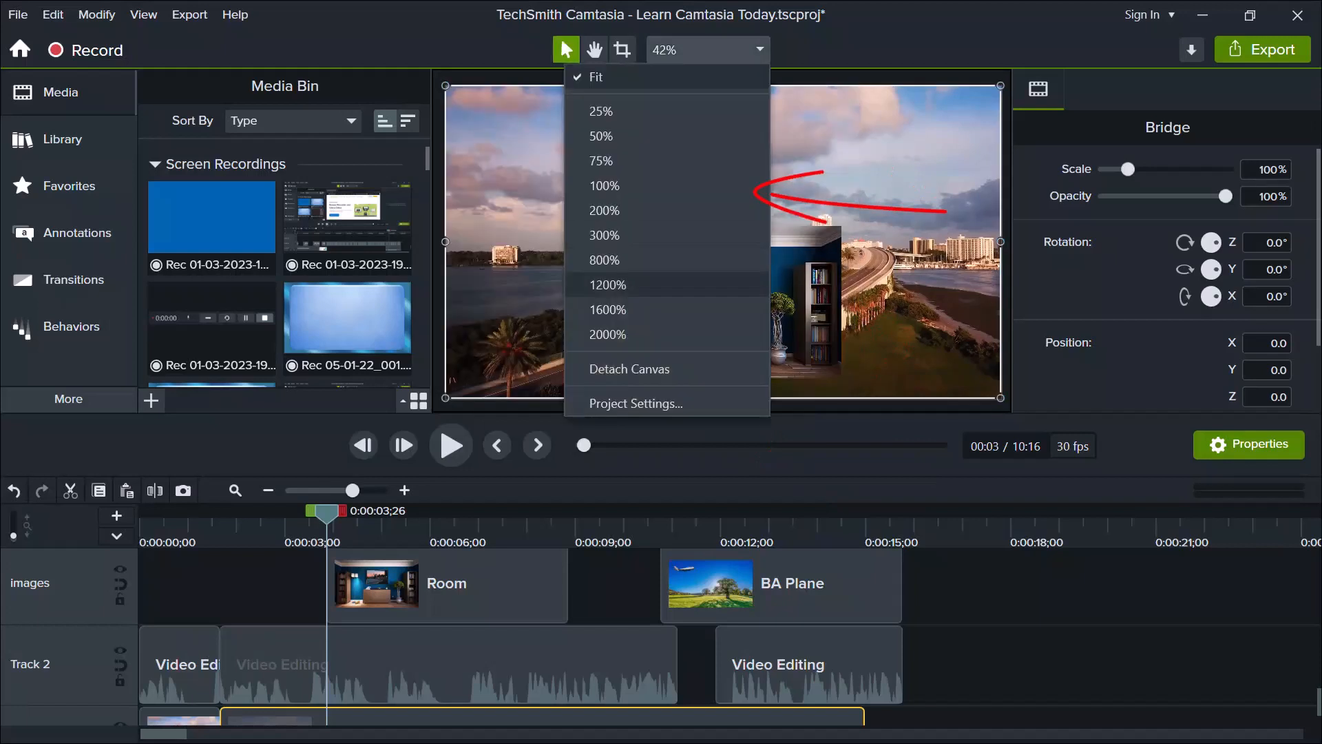
left_click(634, 401)
left_click_drag(699, 129, 700, 111)
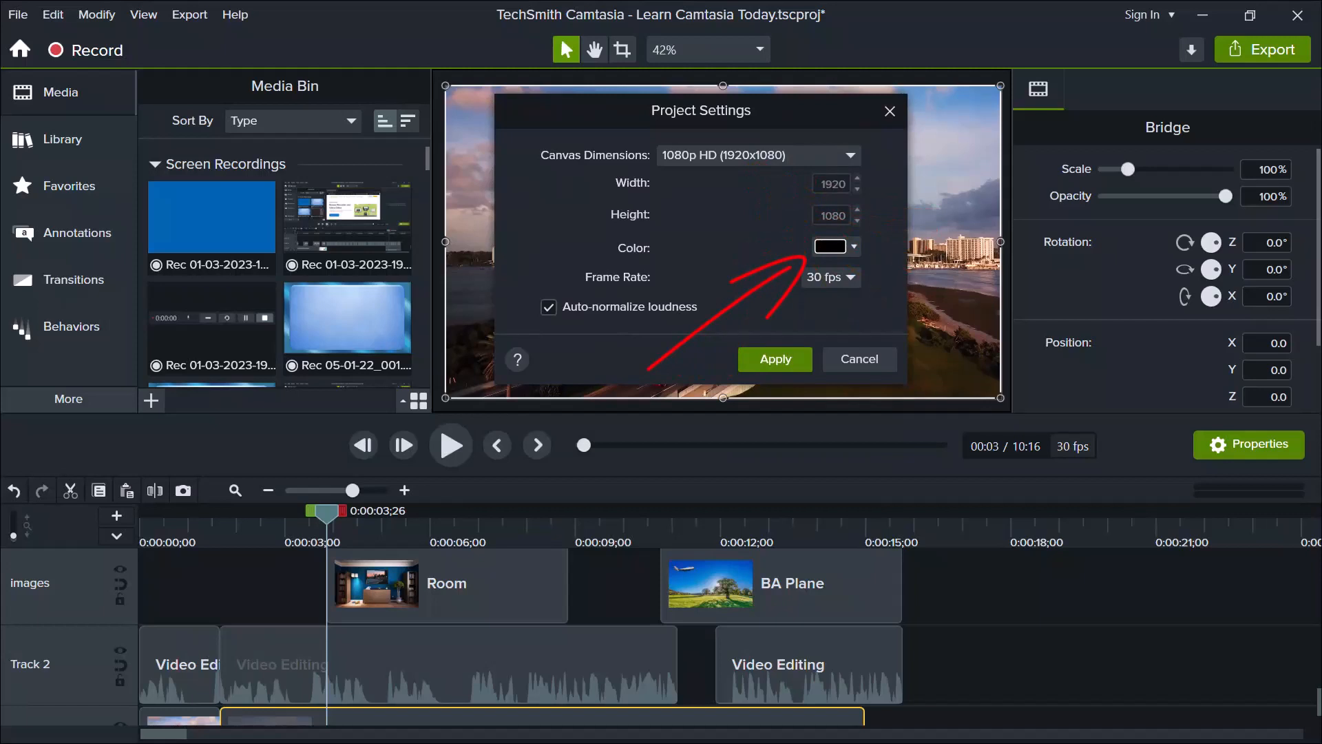
left_click(836, 246)
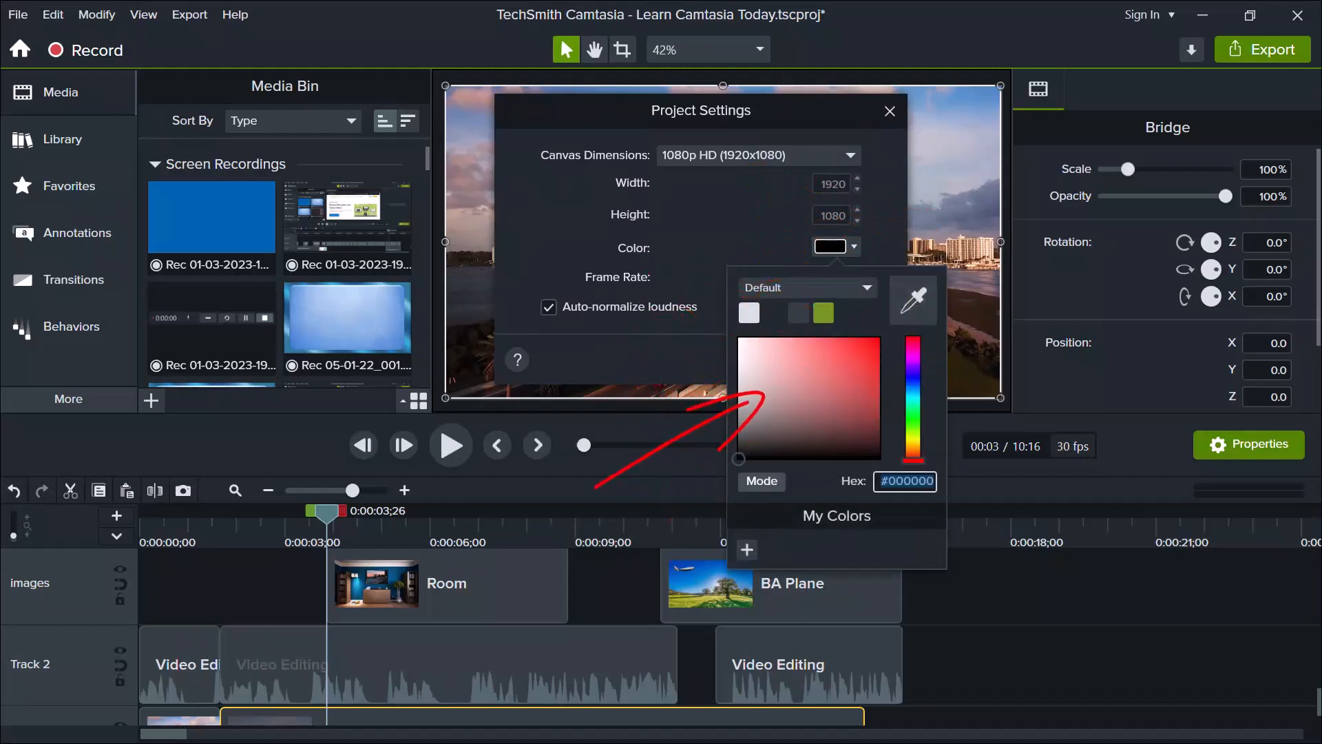
key("Escape")
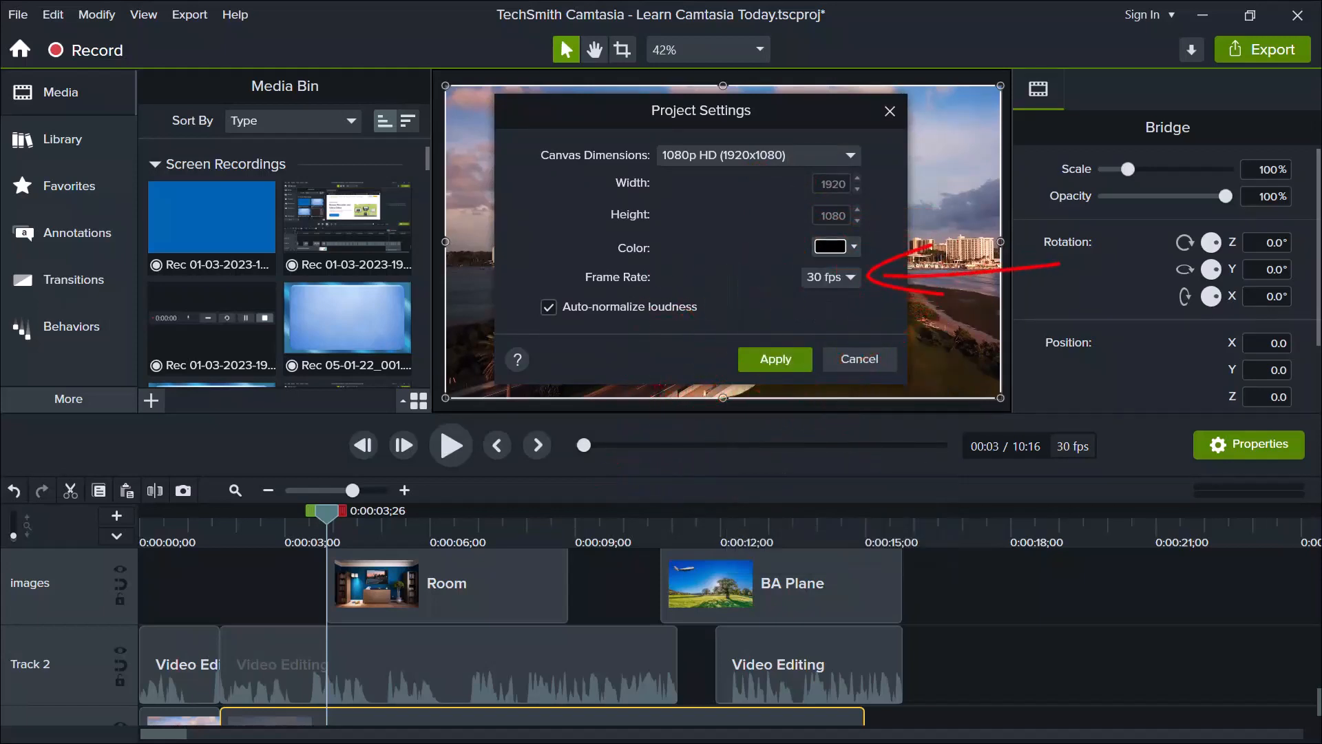
Look through the frame rate options and the auto-normalize loudness setting, and apply the project settings.
left_click(831, 277)
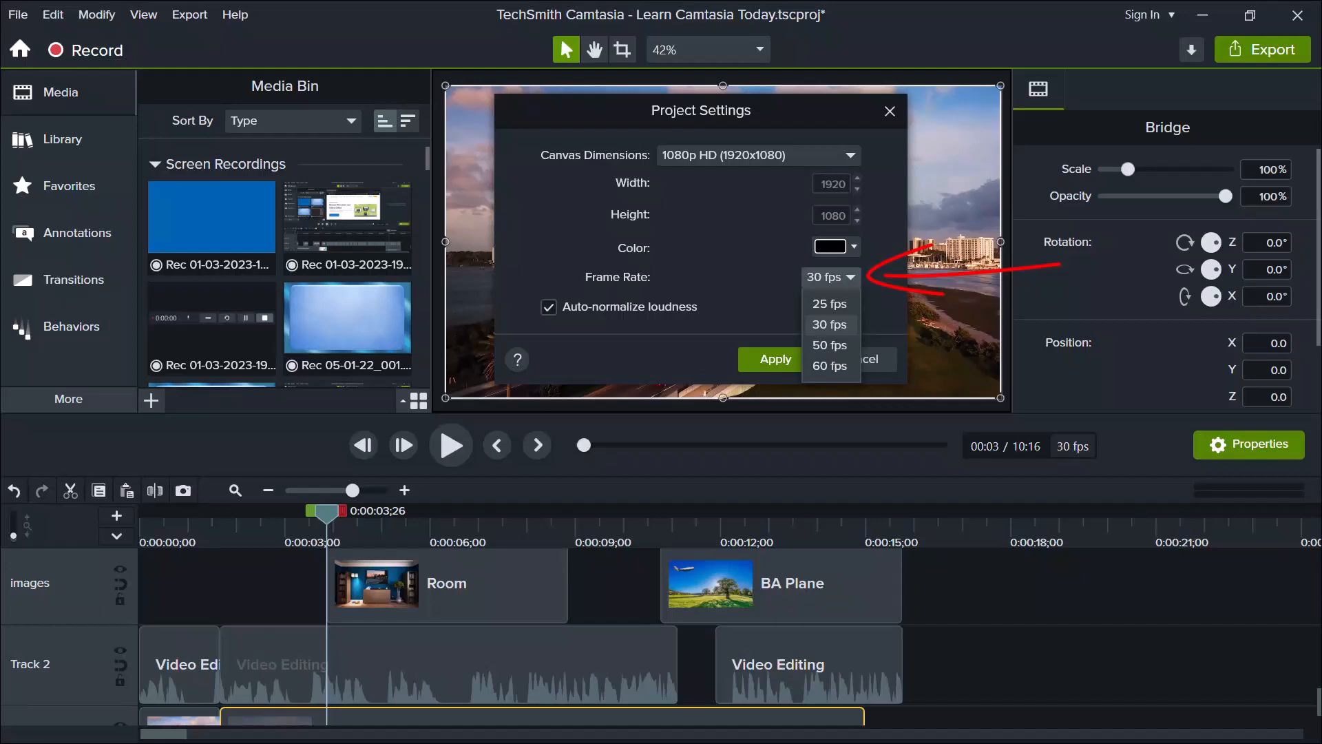
key("Escape")
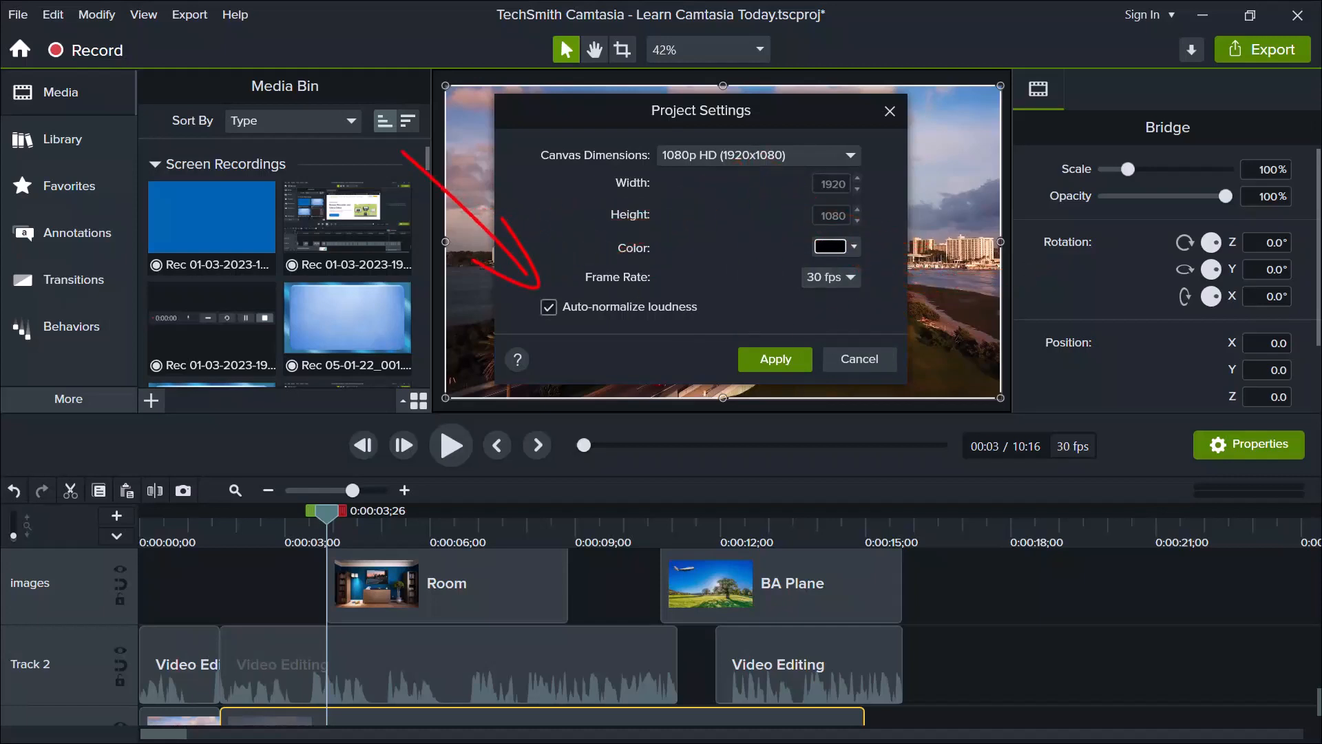
left_click(548, 307)
left_click(775, 359)
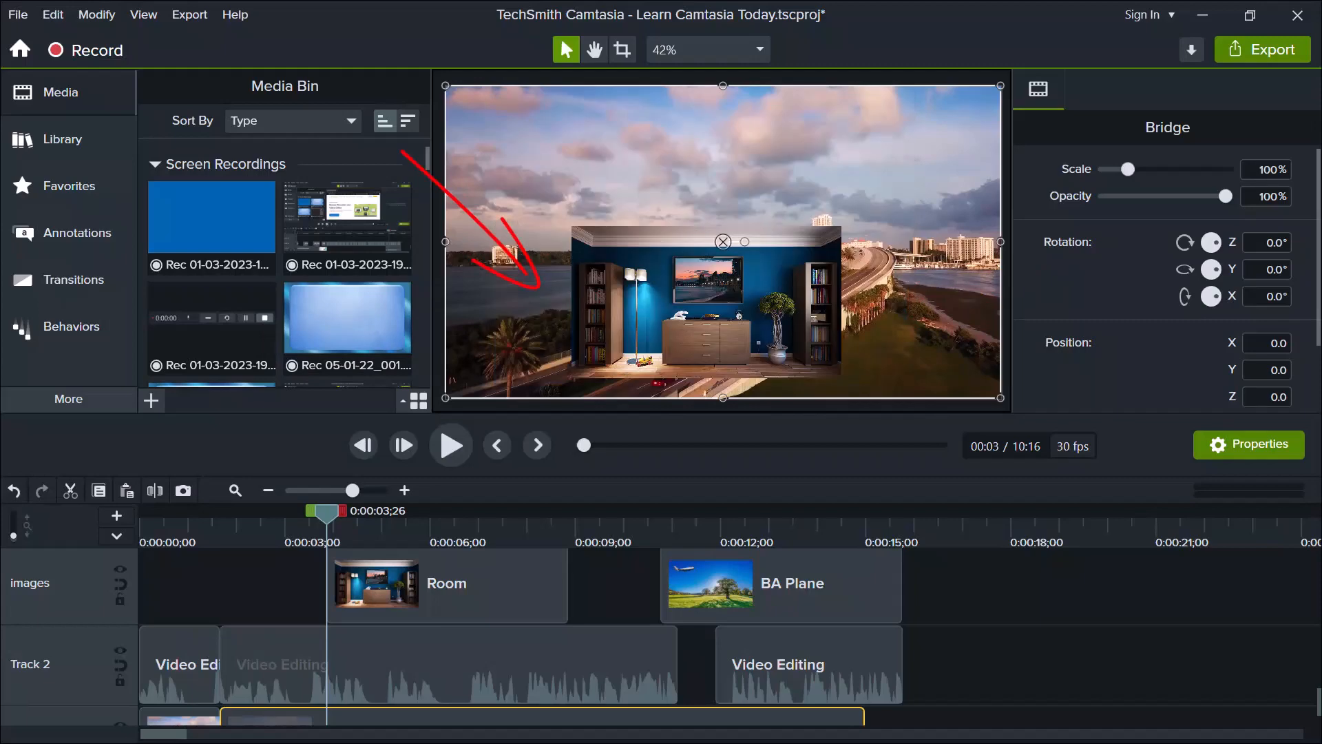
Extend the BA Plane clip to 7;12, shorten it to end at about 0:00:13, and move the playhead to 0:00:11;11.
left_click_drag(899, 585, 1040, 586)
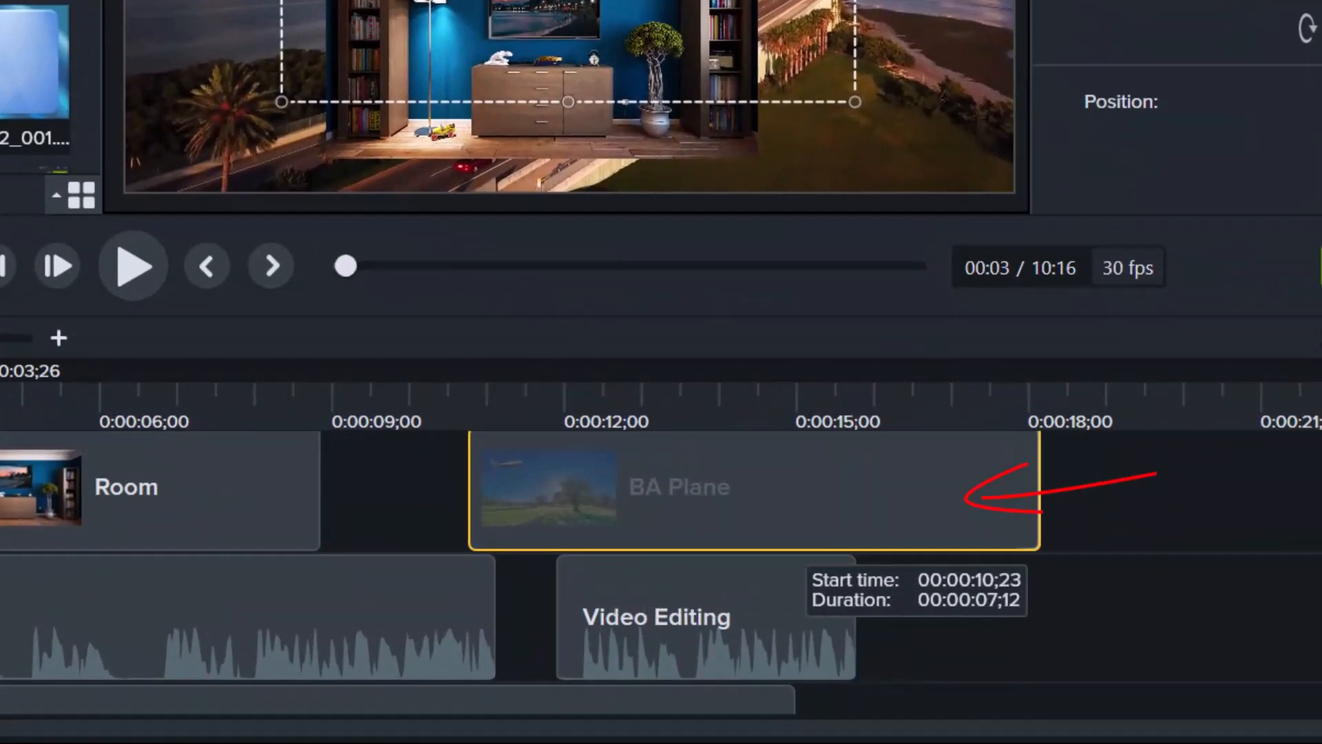
left_click_drag(1040, 537, 662, 537)
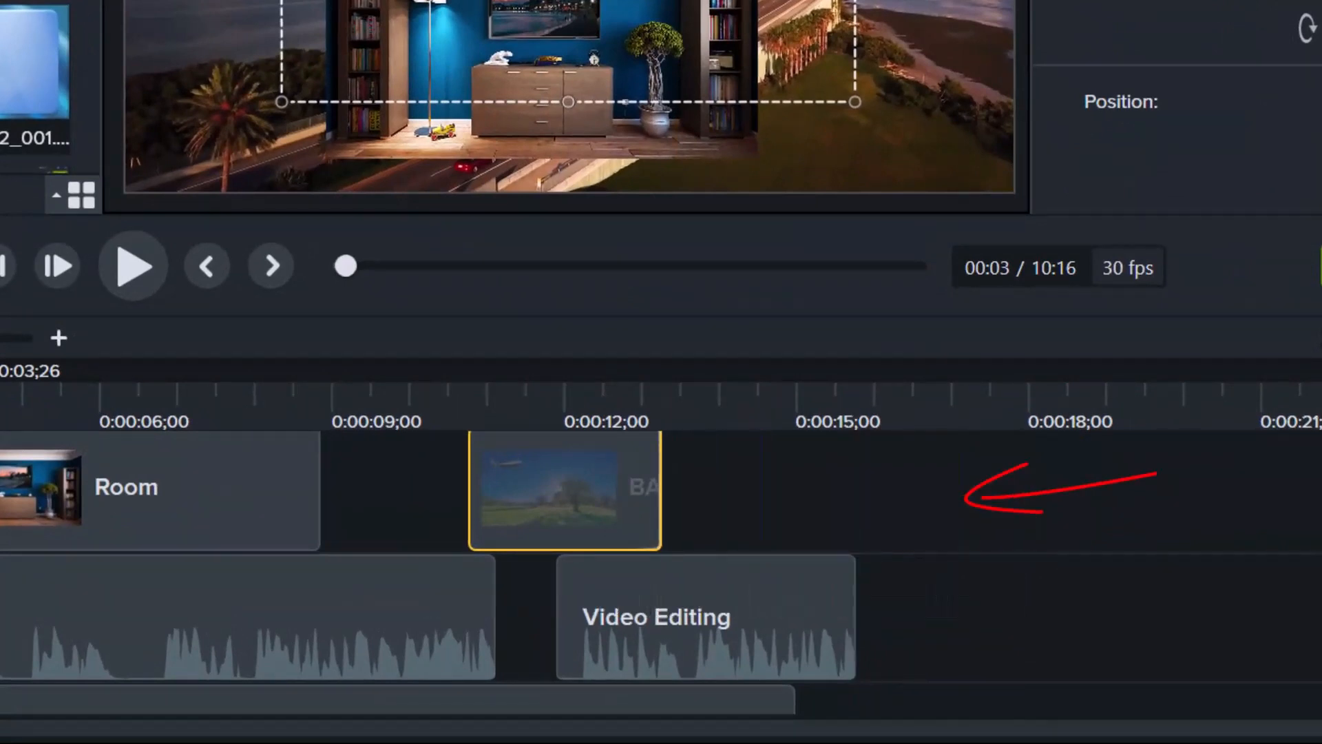
left_click_drag(508, 402, 515, 403)
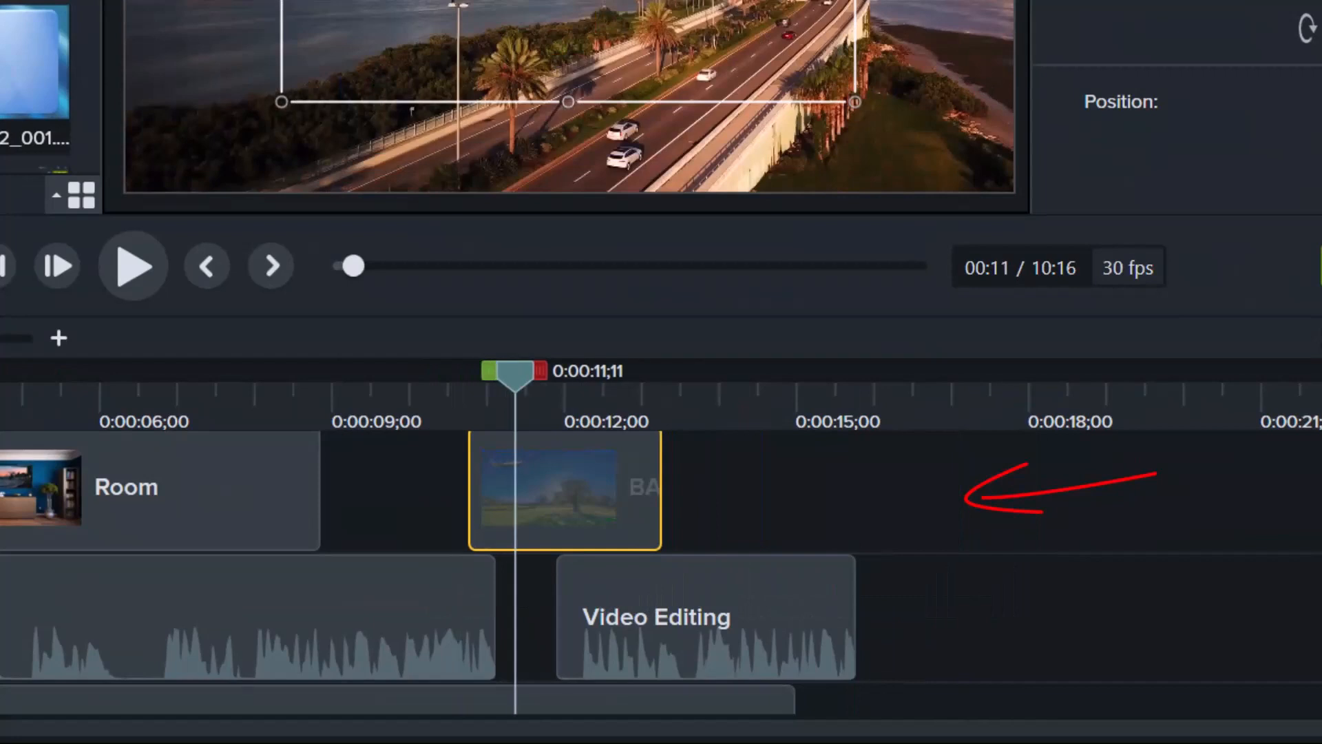
key("ctrl+d")
Try adjusting the end edges of the last Video Editing audio clip and the Bridge clip on Track 1.
left_click(850, 616)
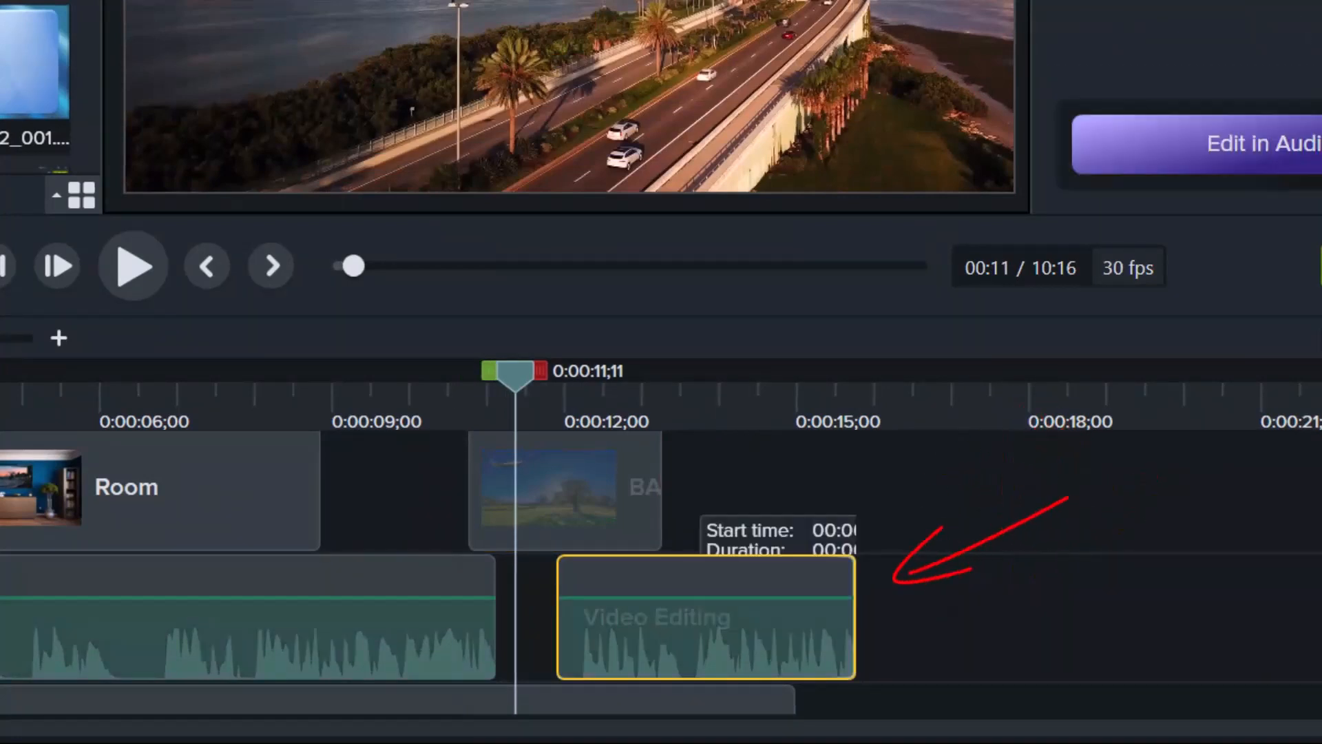
scroll(706, 578, "down", 2)
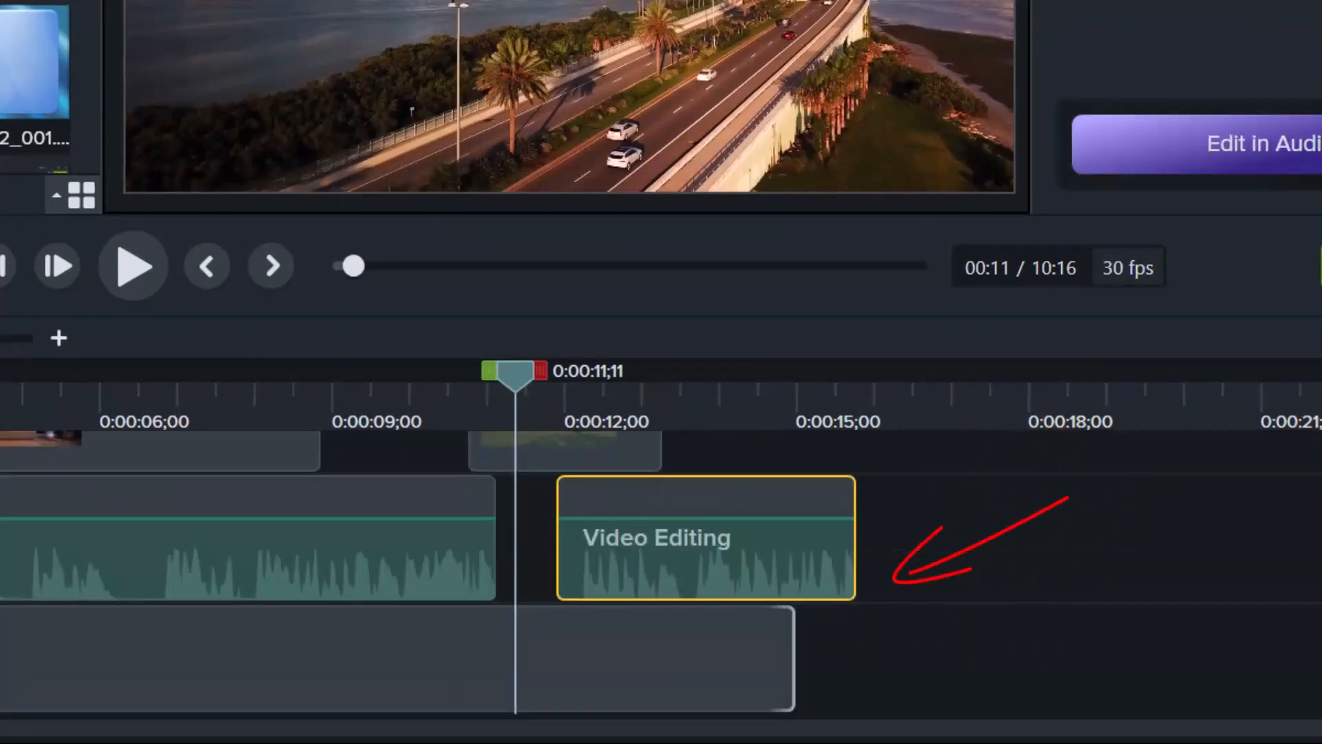
left_click(791, 657)
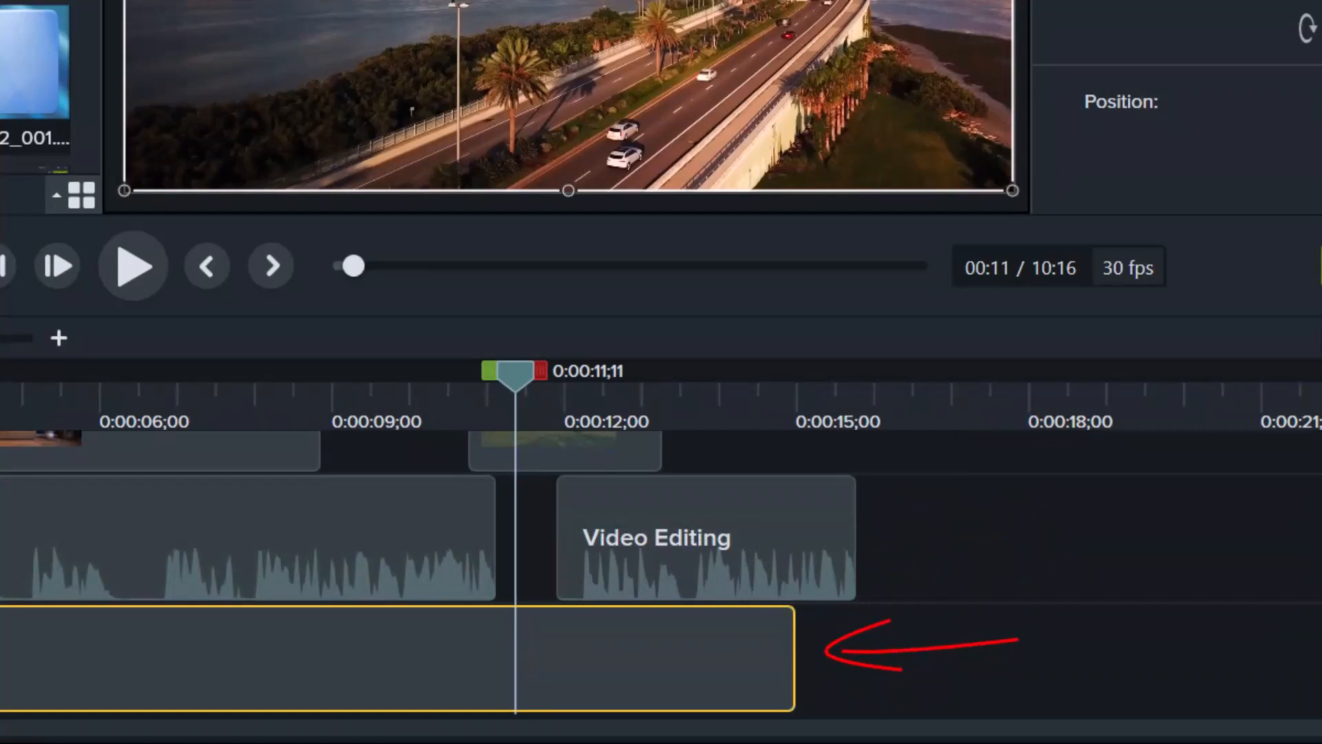
scroll(661, 573, "up", 2)
scroll(661, 573, "down", 2)
mouse_move(794, 658)
left_mouse_down()
mouse_move(614, 657)
mouse_move(794, 657)
left_mouse_up()
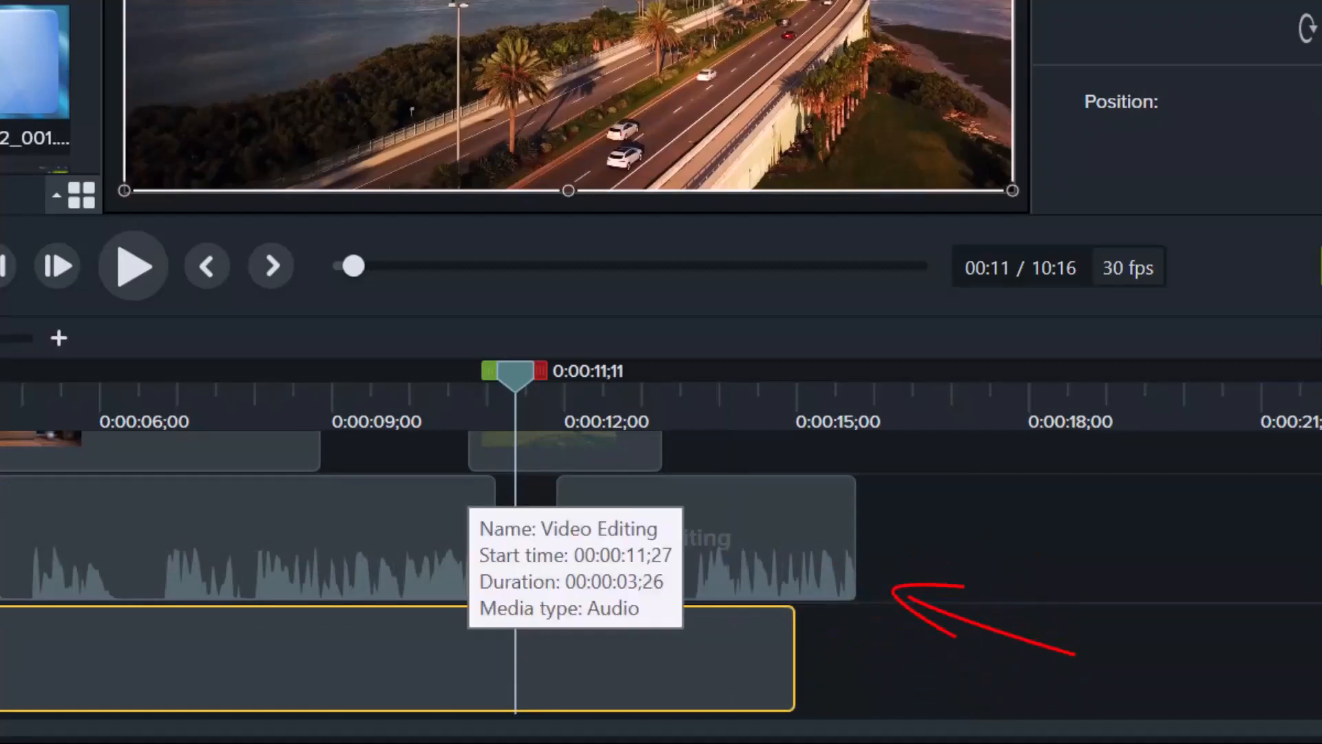
Try the gain control on the last Video Editing clip, and slightly lower the longer clip's volume line before undoing it.
left_click(706, 538)
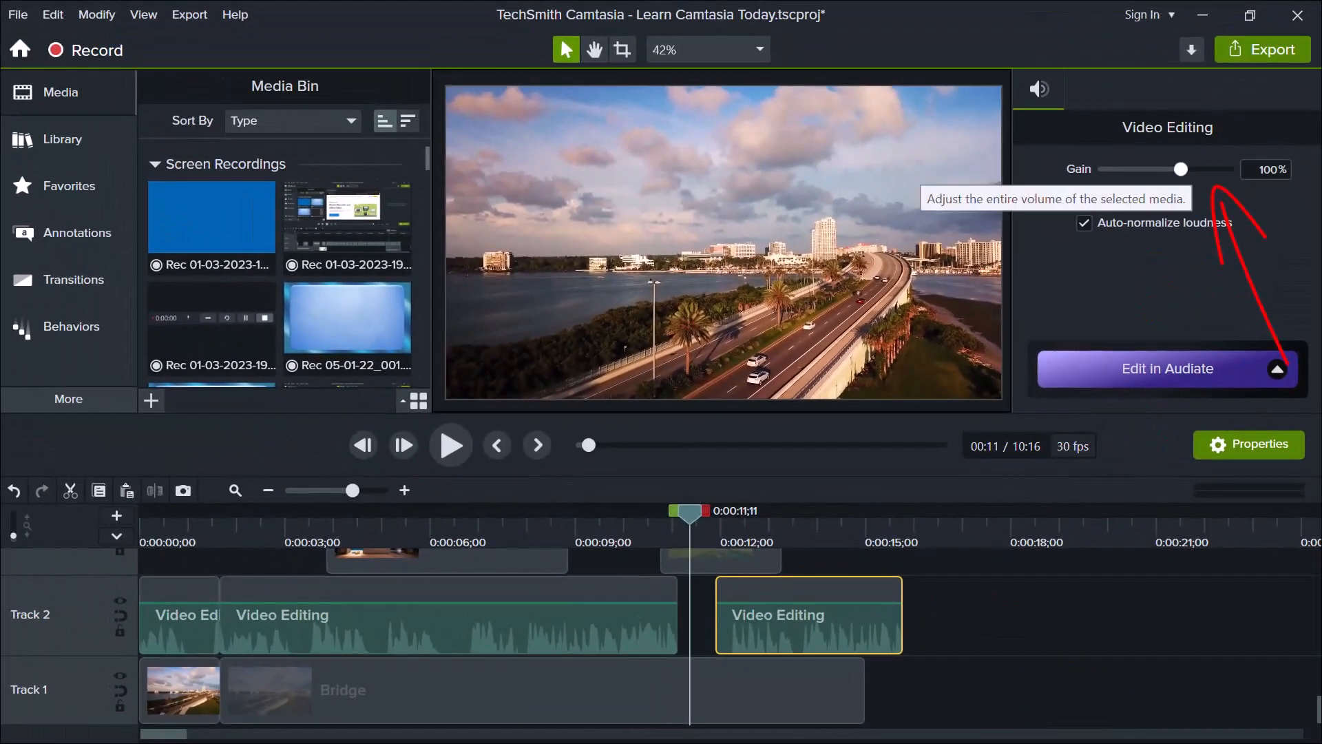
mouse_move(1180, 168)
left_mouse_down()
mouse_move(1157, 169)
mouse_move(1181, 169)
left_mouse_up()
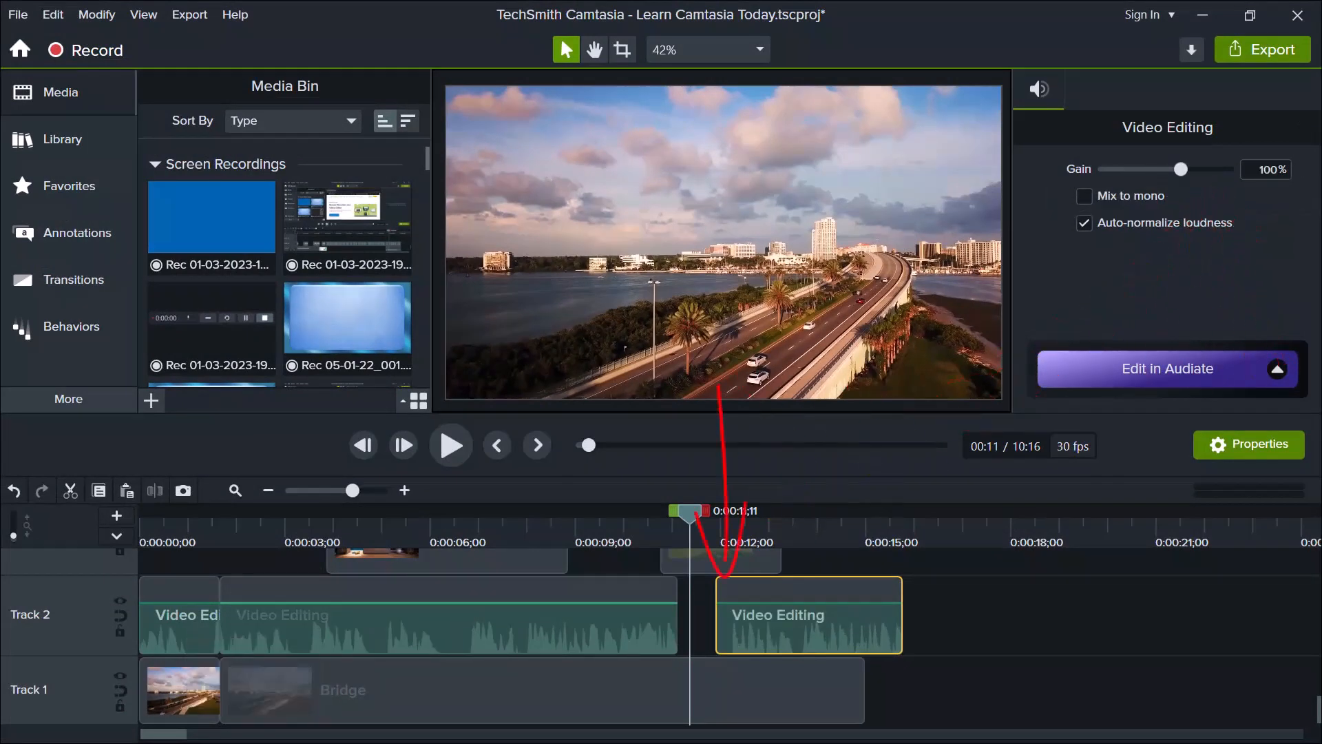
left_click(298, 602)
left_click_drag(298, 603, 299, 609)
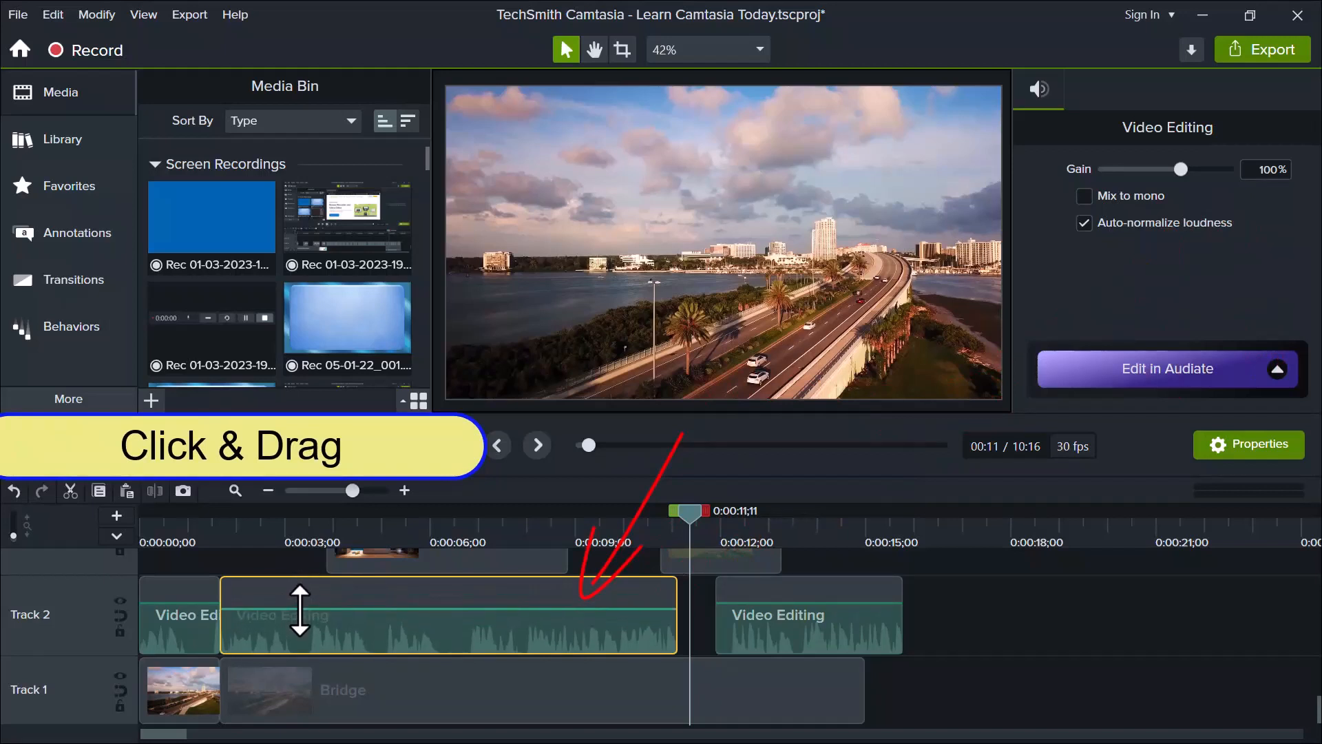
key("ctrl+z")
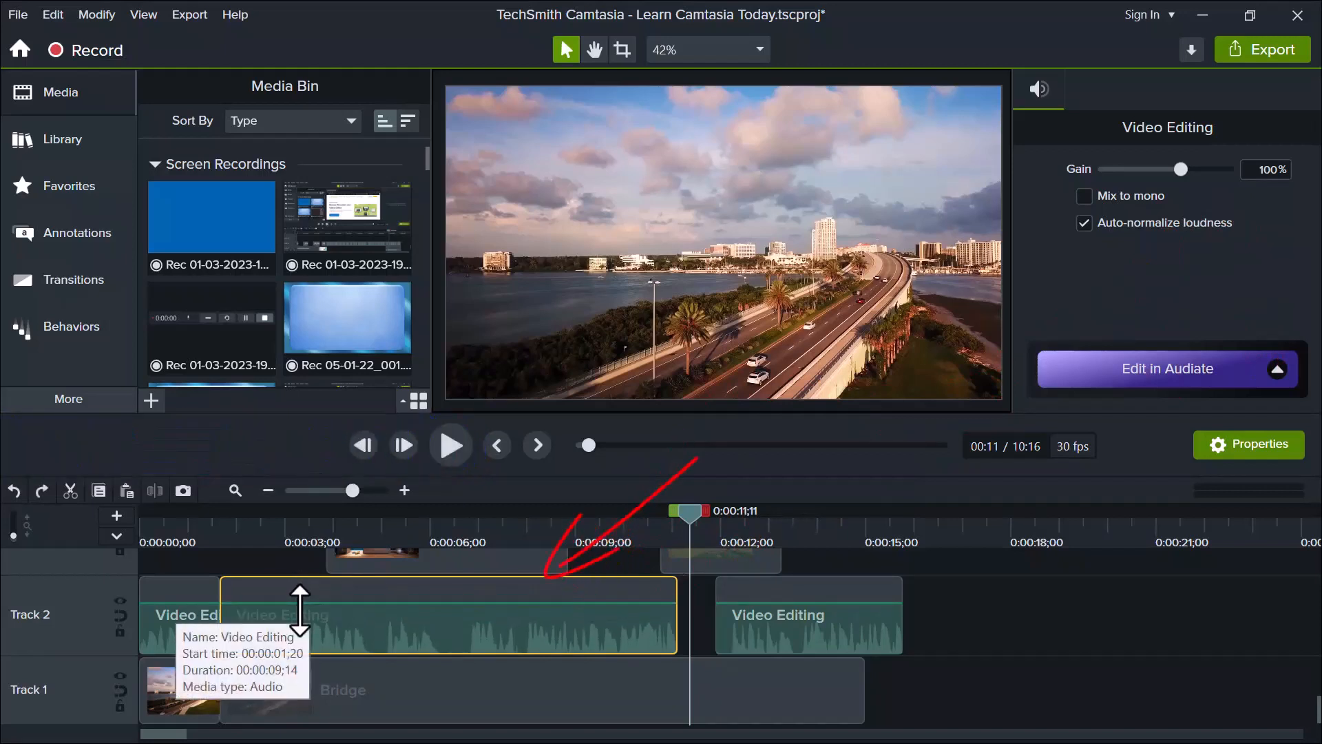
Add three audio points to the longer Video Editing clip, lower the volume at the middle point and raise the first point back.
double_click(338, 604)
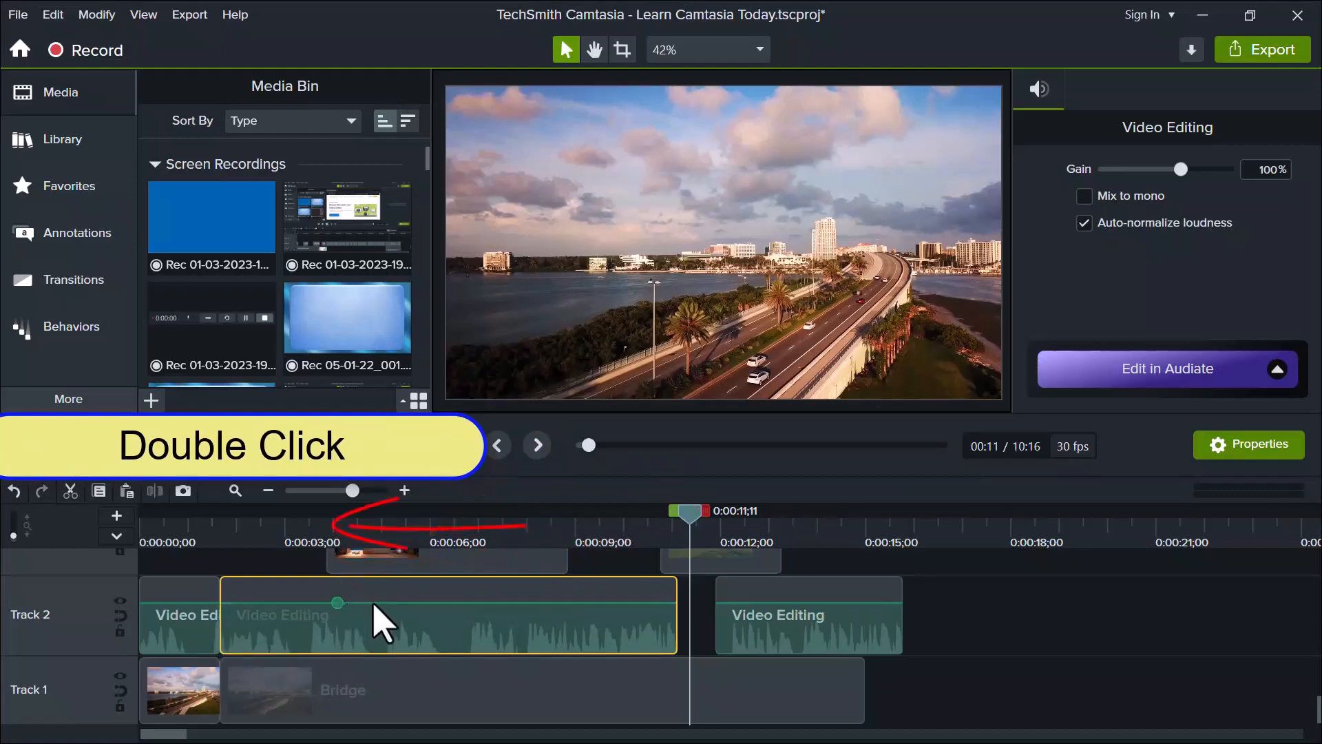
double_click(433, 603)
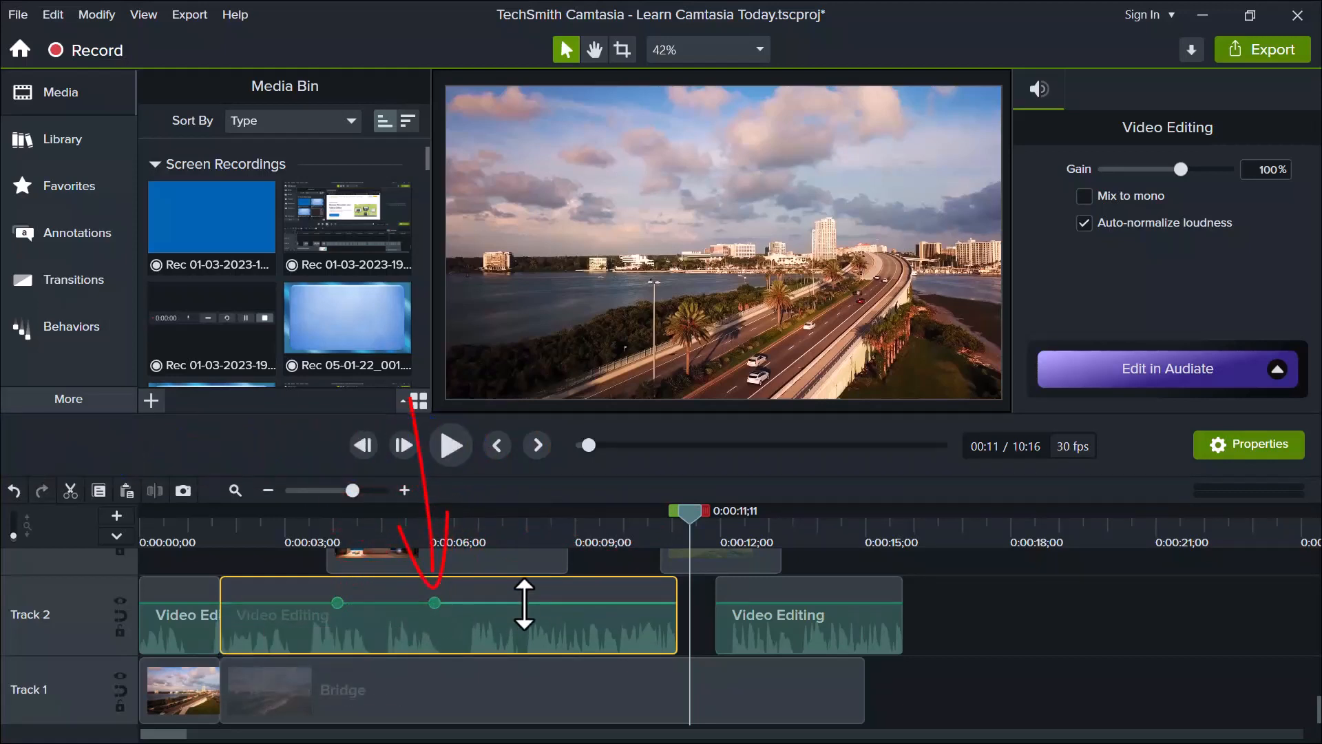
double_click(525, 603)
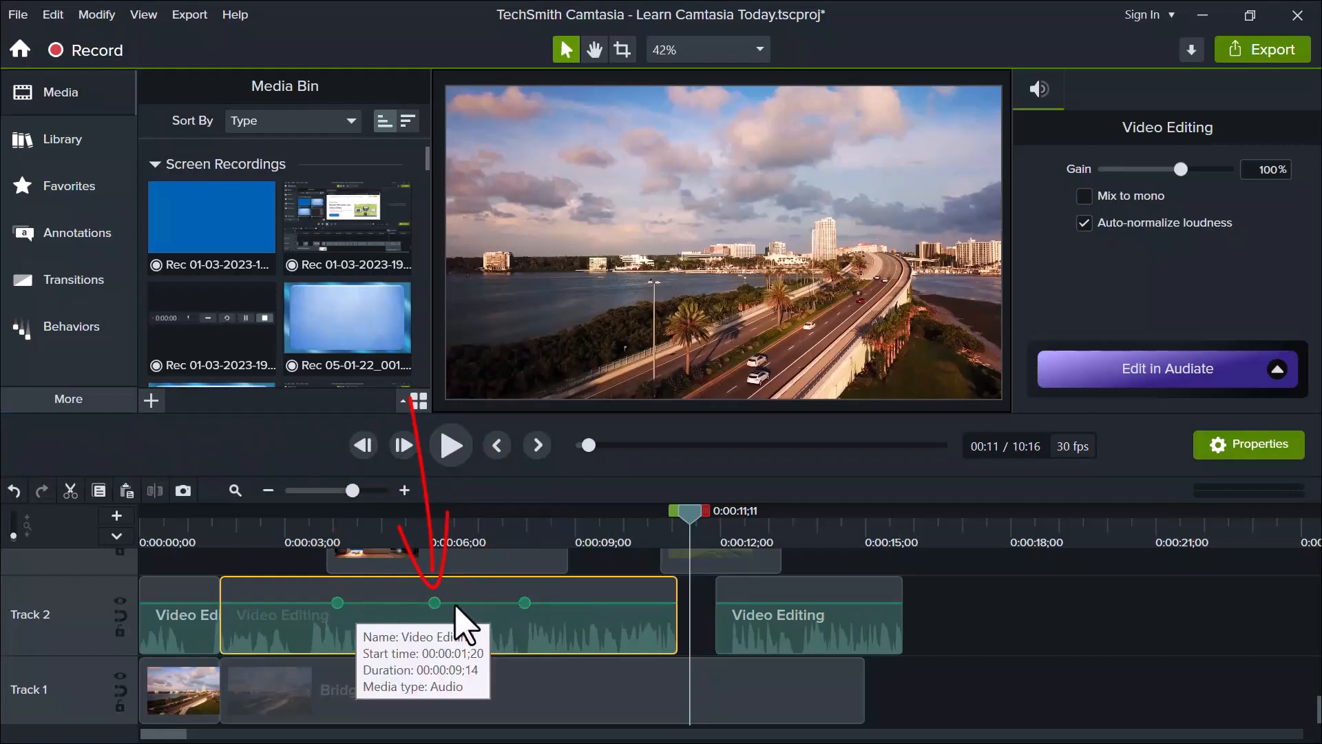
left_click_drag(434, 603, 433, 629)
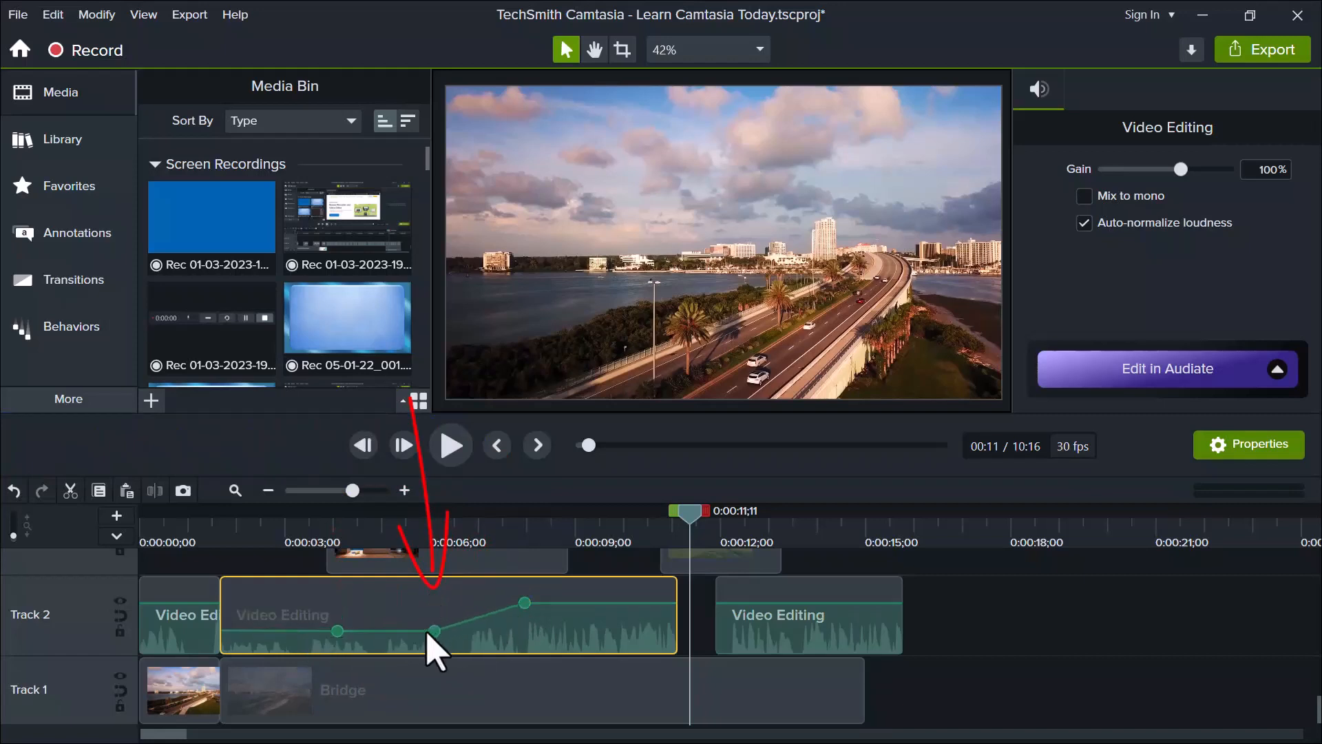
left_click_drag(338, 630, 348, 600)
Undo all audio point and volume changes on the longer Video Editing clip.
key("ctrl+z")
key("ctrl+z")
key("ctrl+z")
key("ctrl+z")
key("ctrl+z")
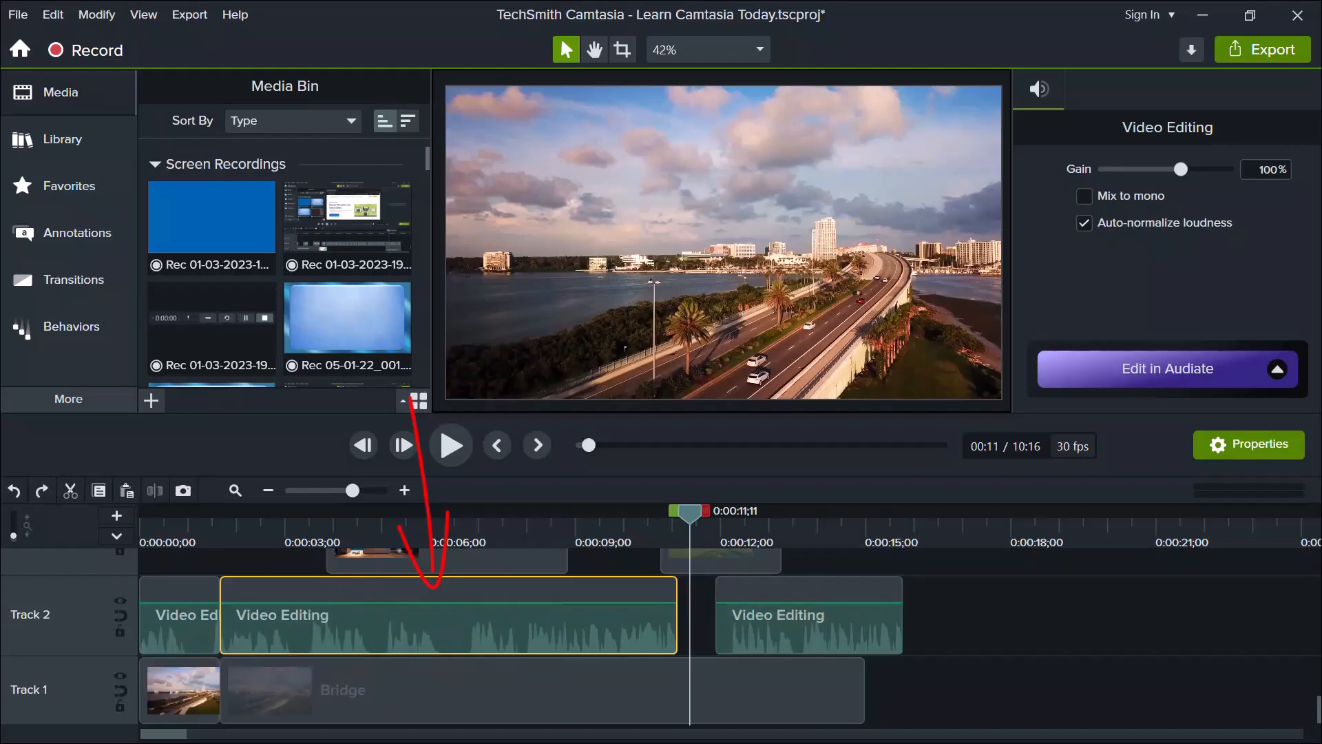
key("ctrl+z")
key("ctrl+z")
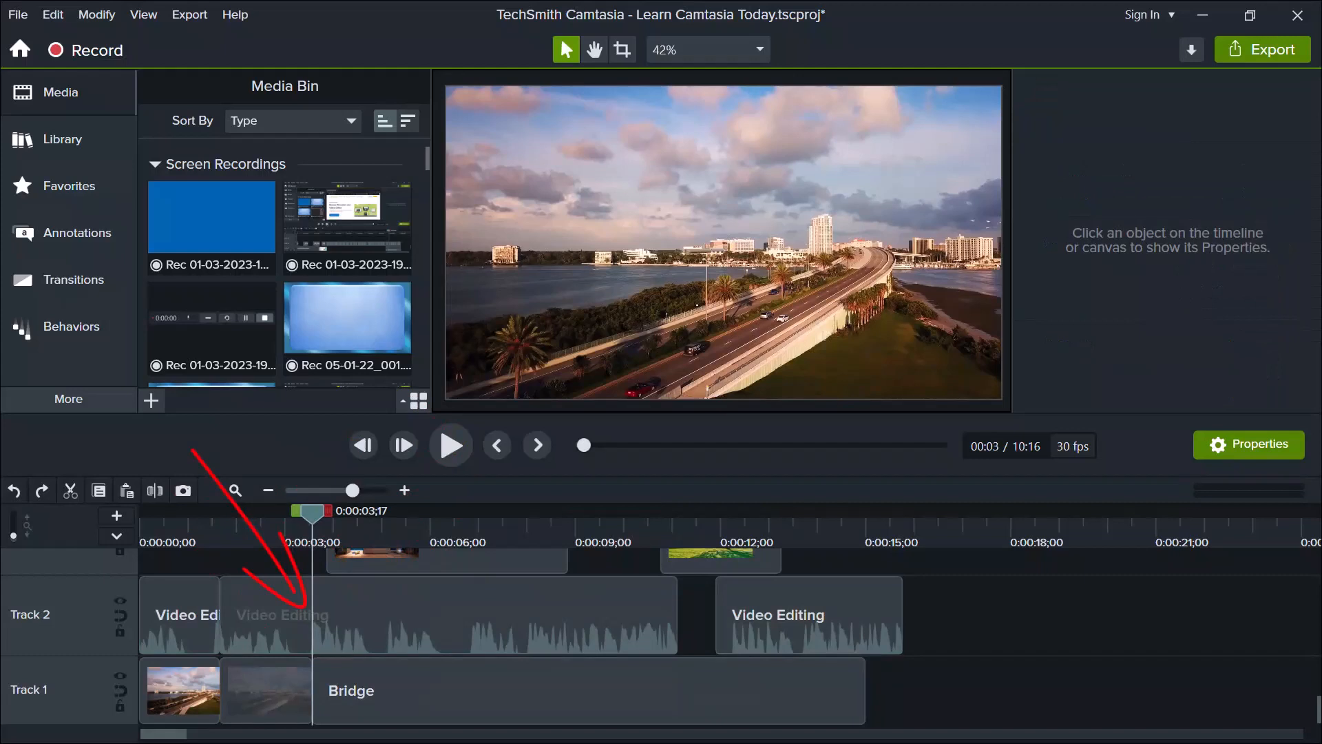
Try both a plain delete and a ripple delete of the middle Bridge segment on Track 1, undoing each one.
left_click(266, 690)
key("Delete")
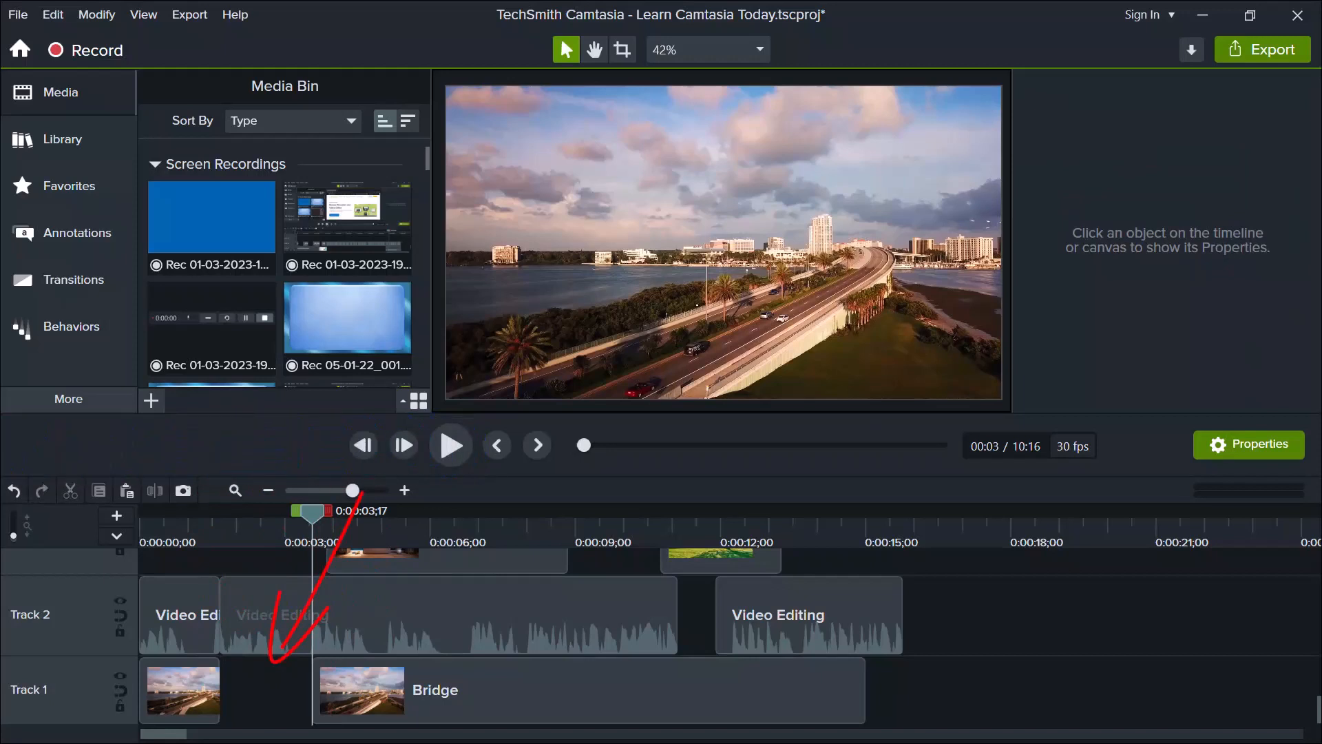
key("ctrl+z")
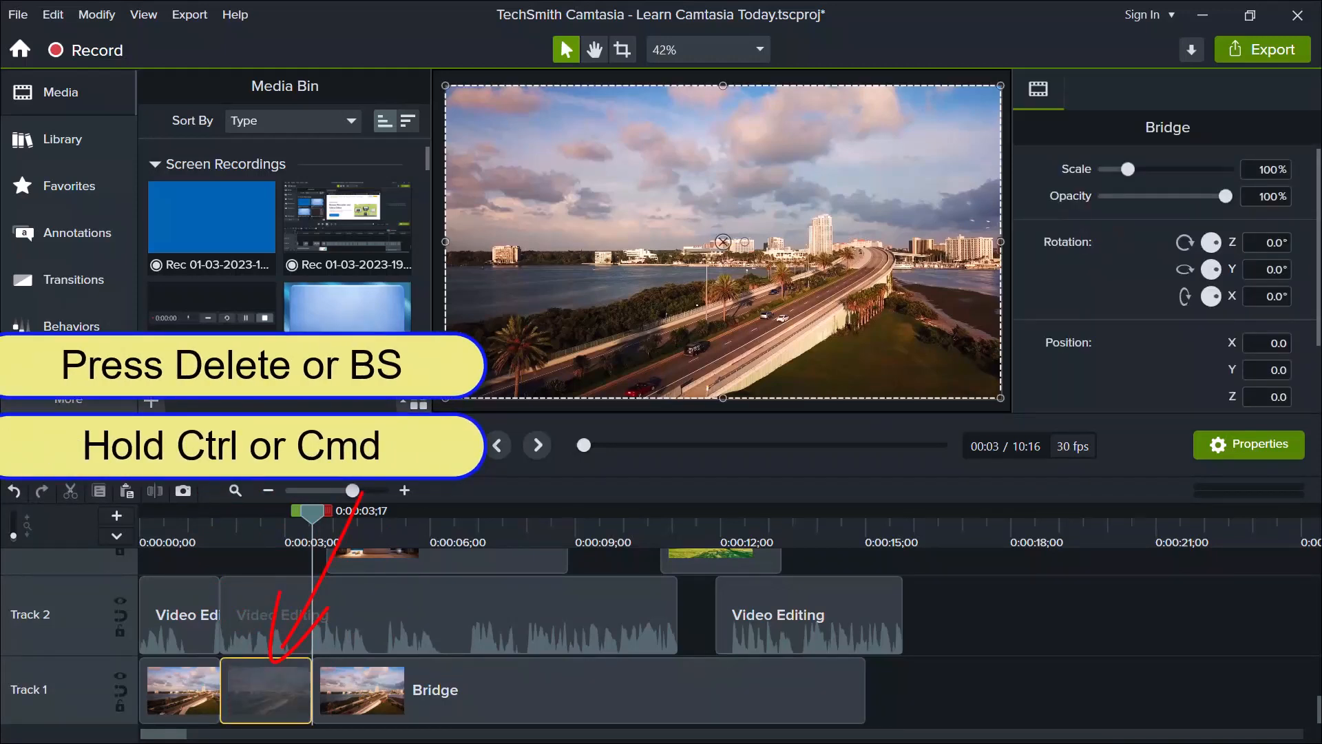
key("ctrl+Delete")
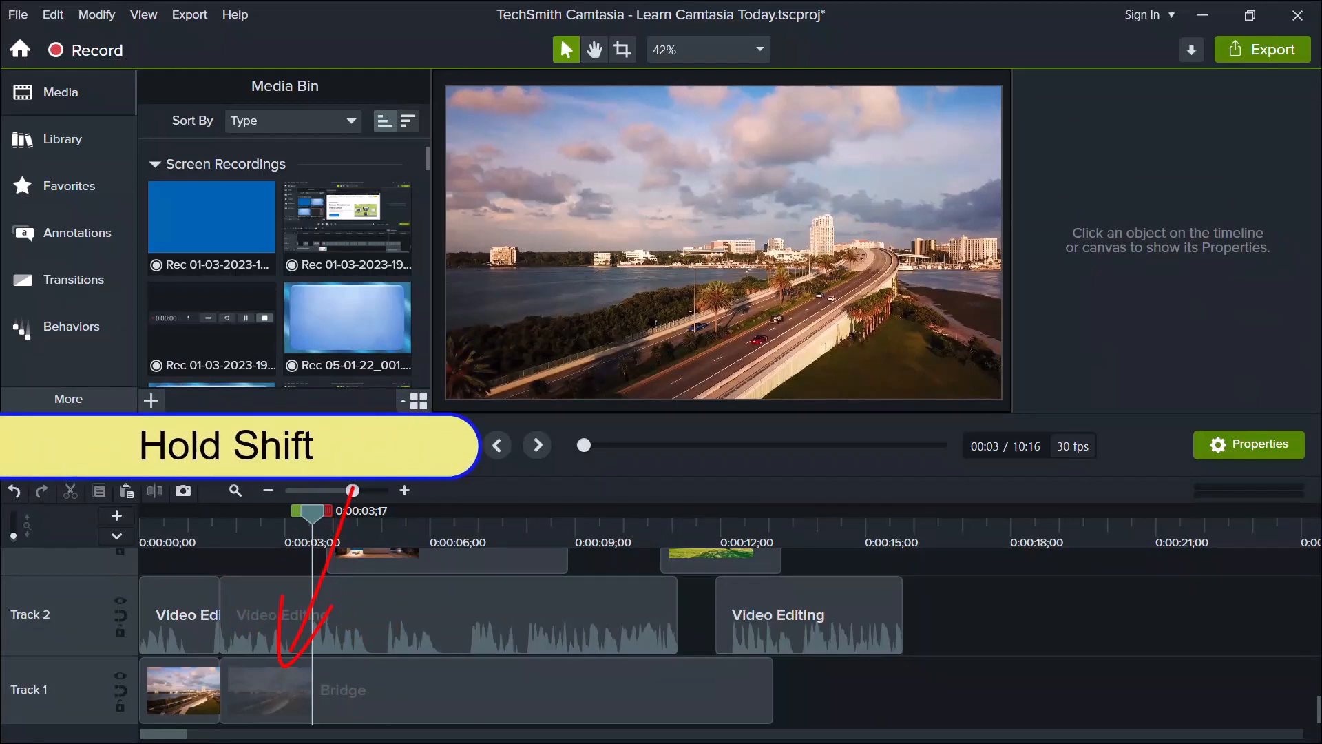
key("ctrl+z")
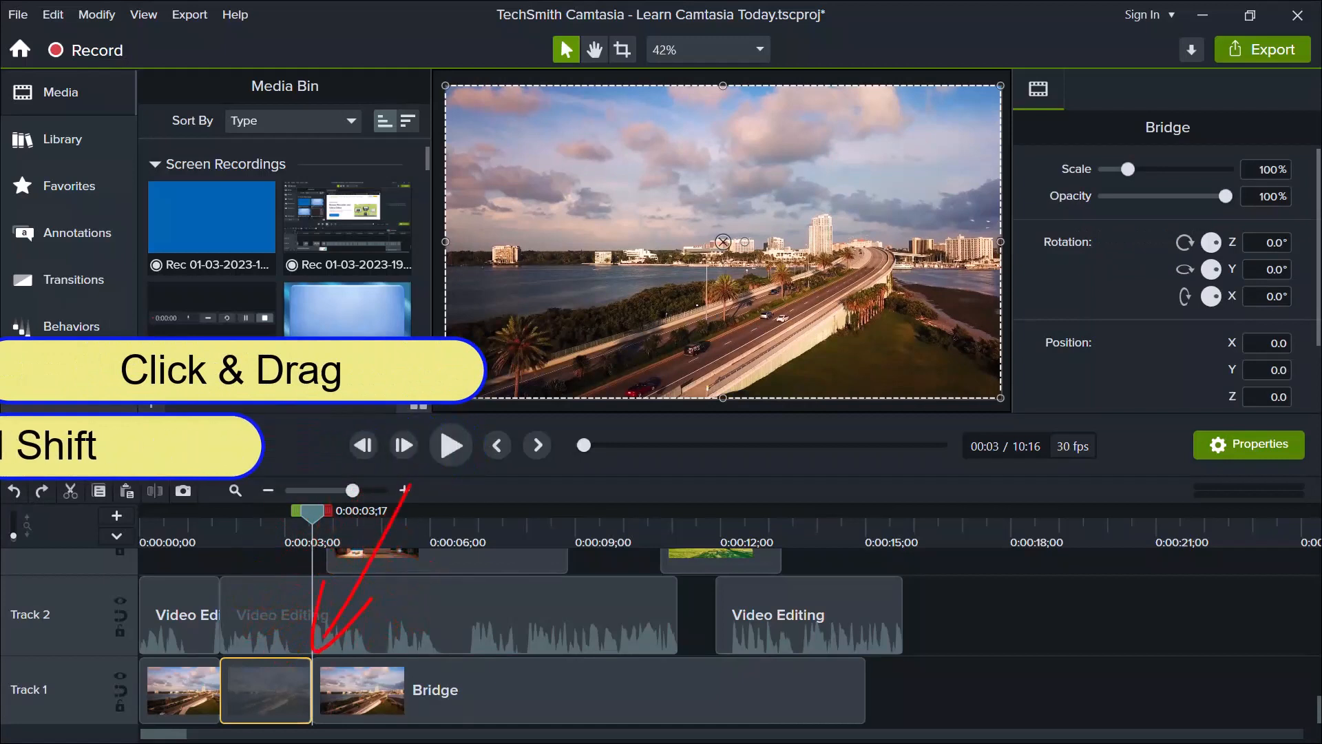
Ripple-trim the end of the middle Bridge segment, and shorten the last Bridge and last Video Editing clips together from their ends.
left_click_drag(311, 689, 268, 689)
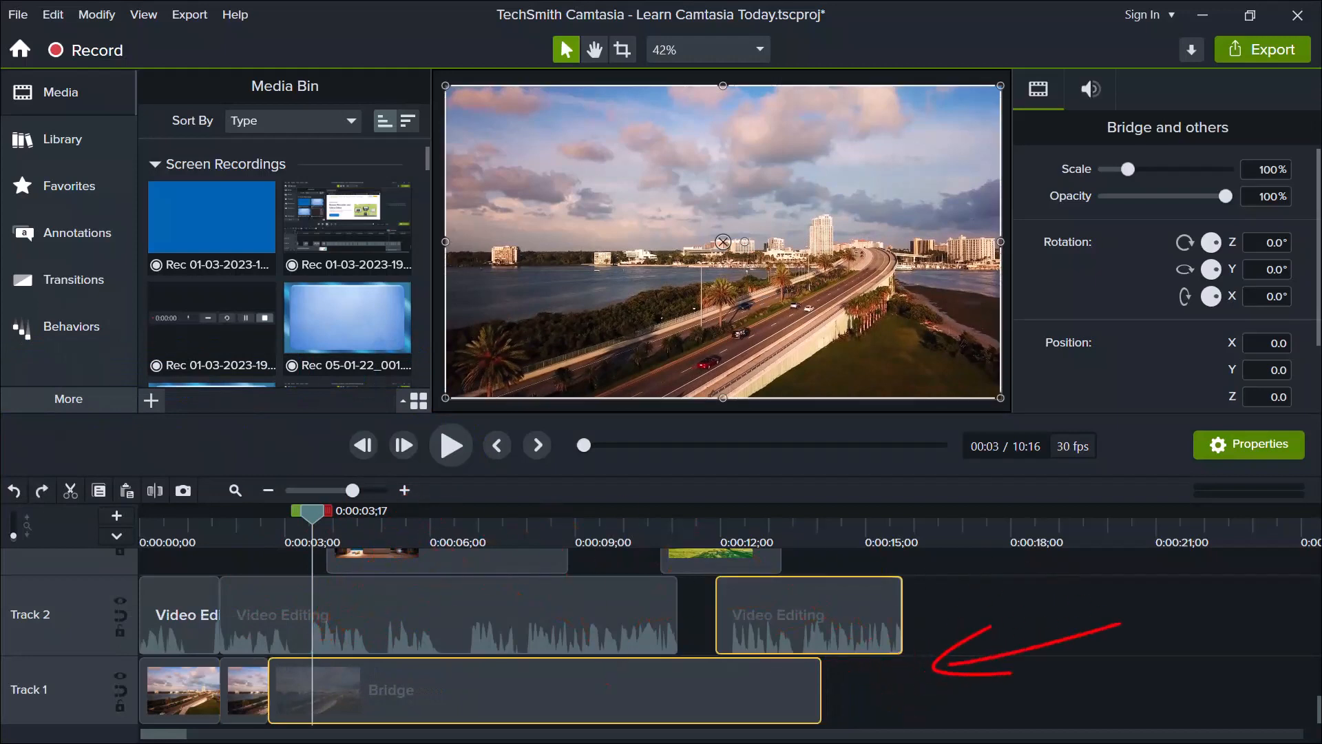
mouse_move(902, 615)
left_mouse_down()
mouse_move(842, 615)
mouse_move(886, 615)
left_mouse_up()
Shorten the end of the longer Video Editing audio clip slightly, and add the long Bridge clip to the selection.
left_click(585, 603)
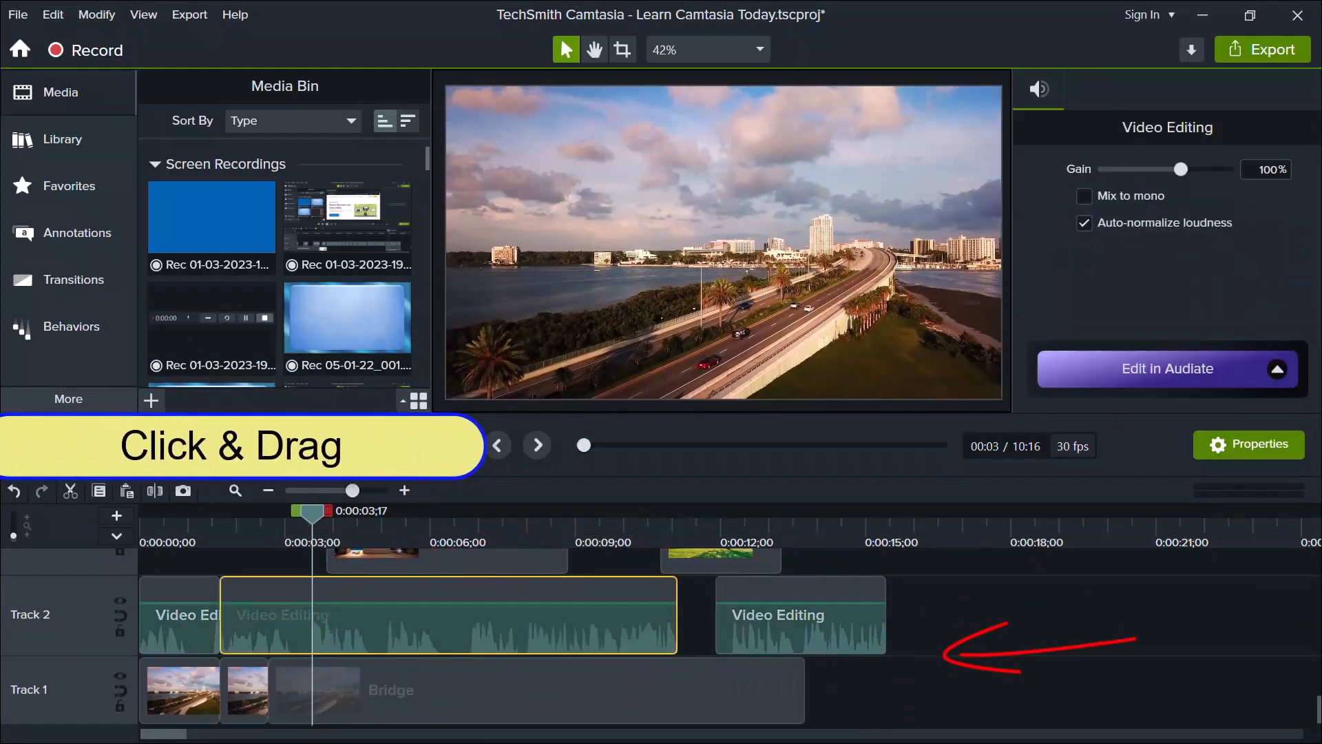
mouse_move(677, 615)
left_mouse_down()
mouse_move(640, 615)
mouse_move(658, 615)
left_mouse_up()
left_click(585, 688, "ctrl")
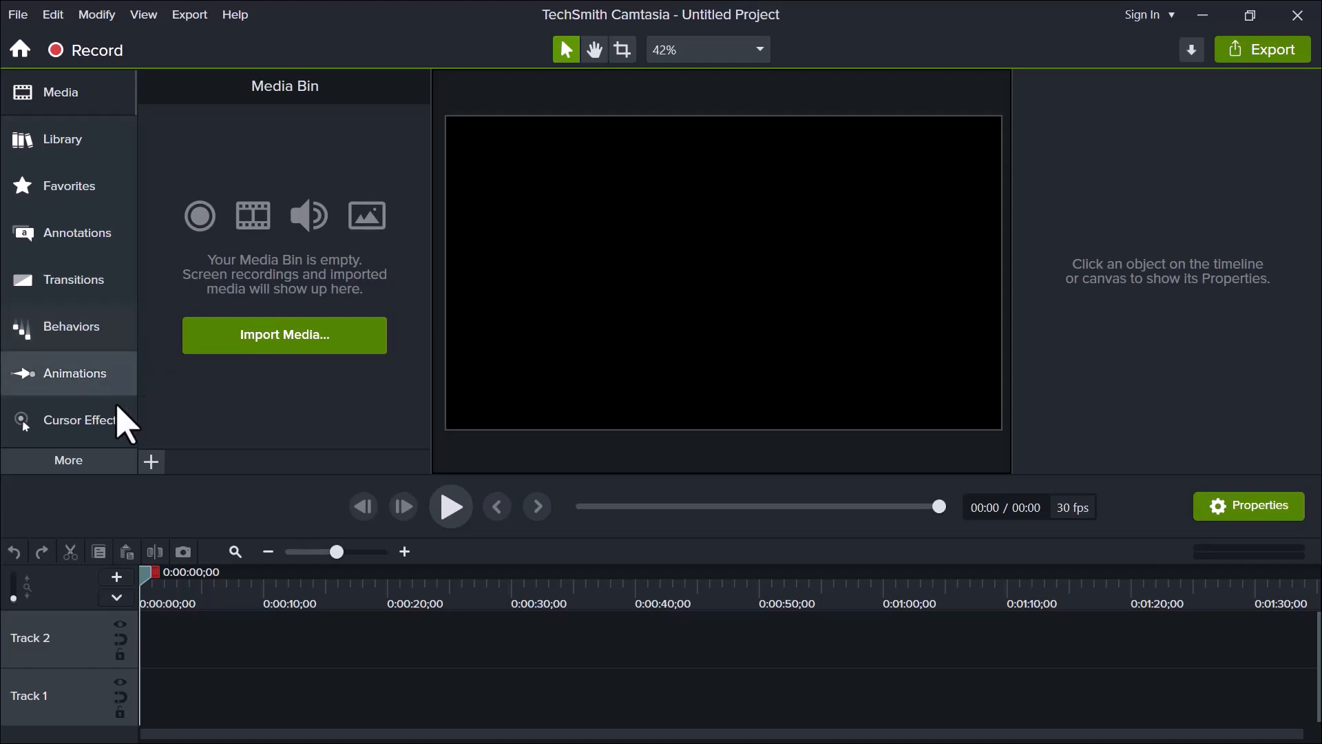
Look through the additional tools, and open the Library's Audio folder to preview the Clap-And-Stomp track.
left_click(95, 465)
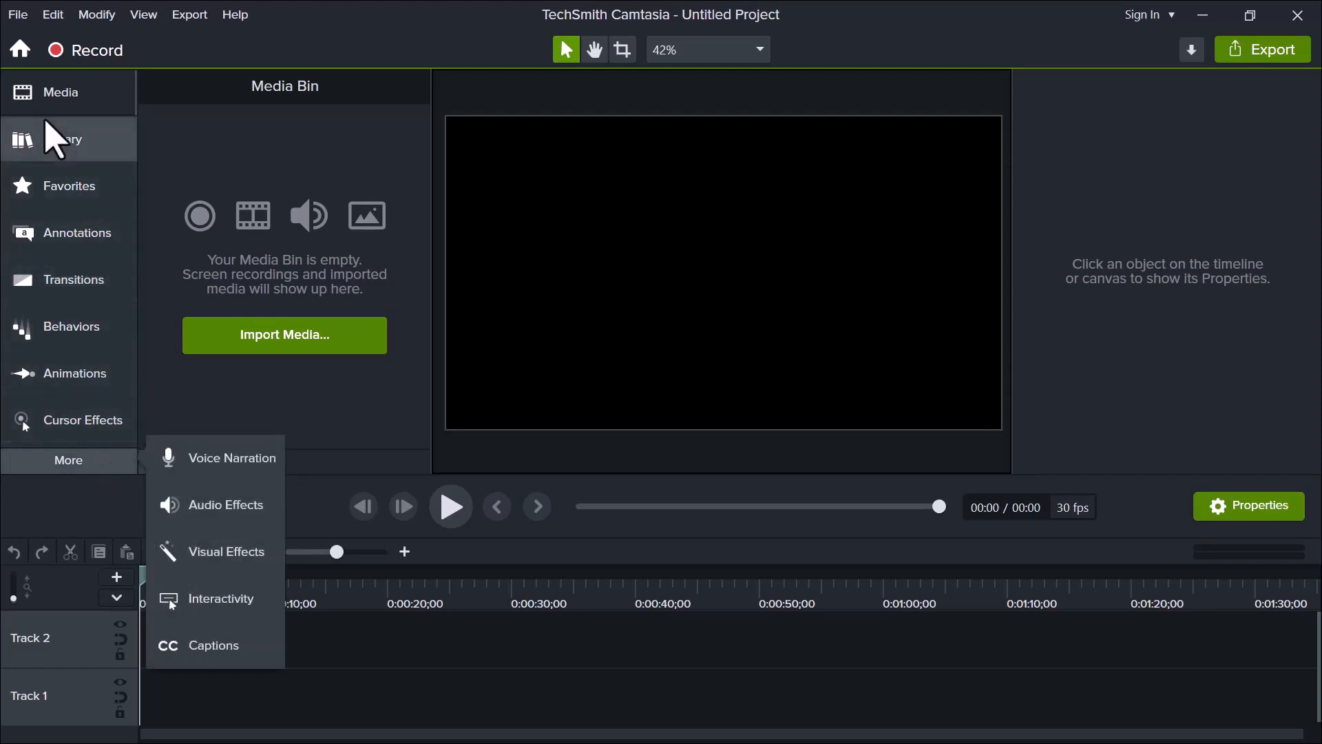
left_click(48, 146)
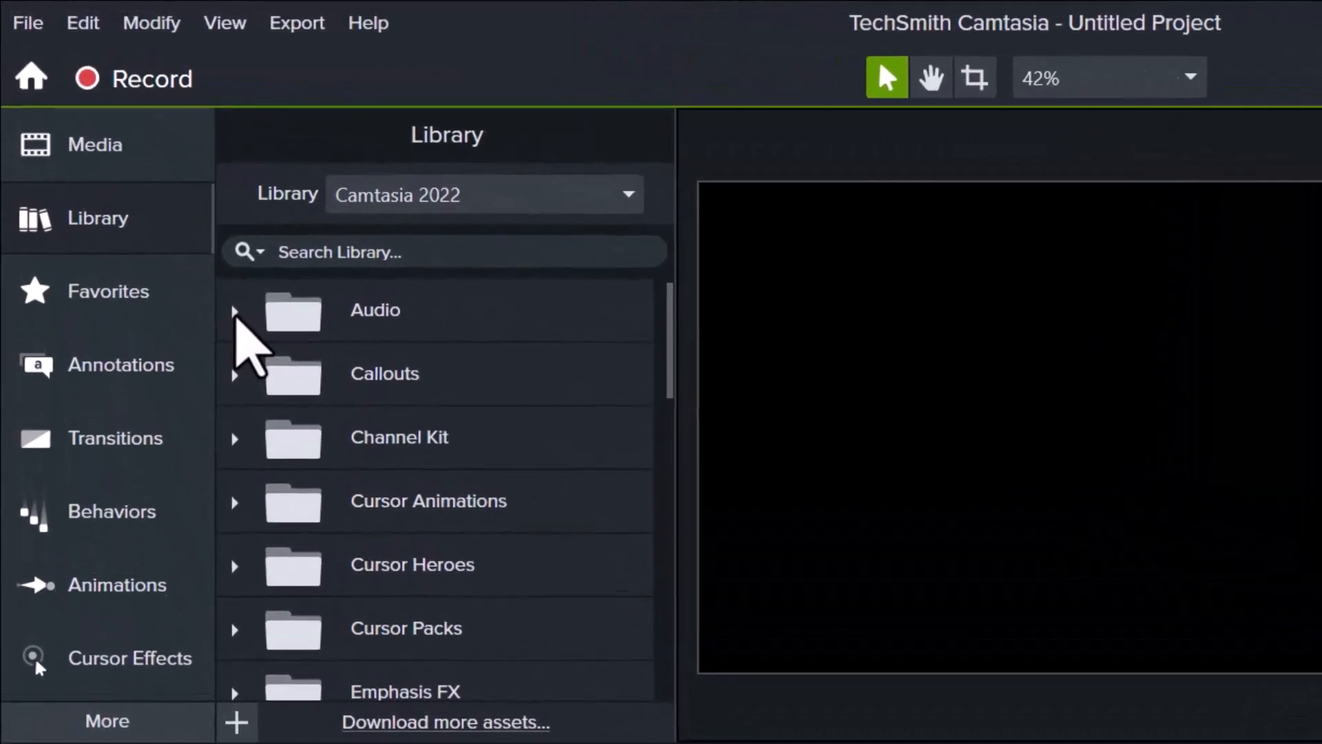
left_click(150, 199)
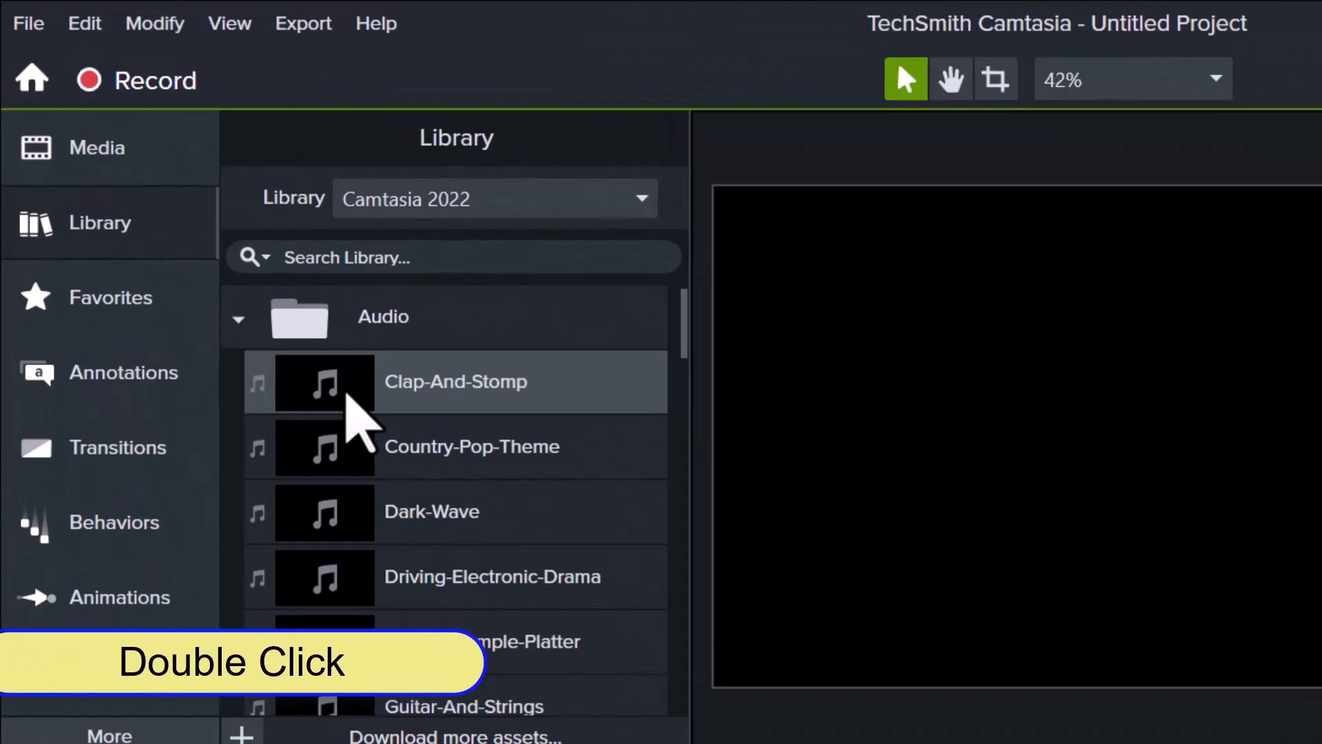
double_click(347, 395)
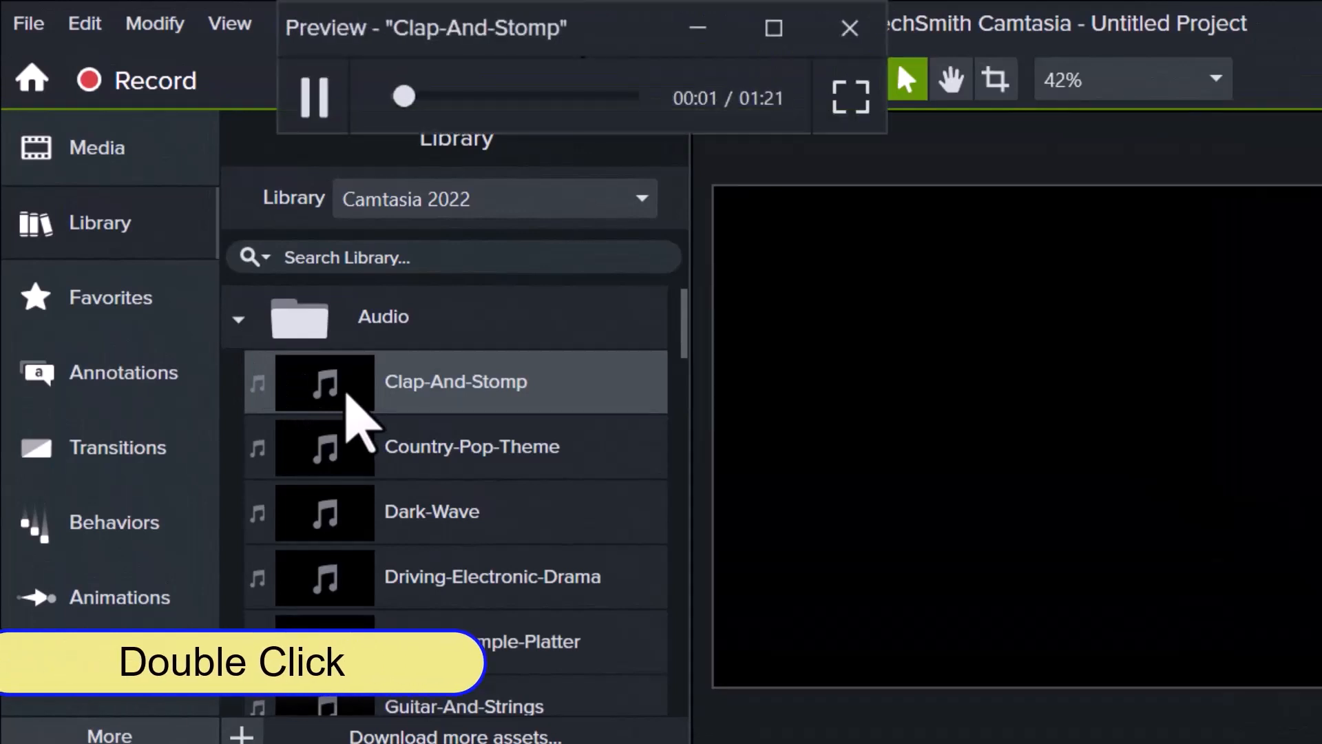
Stop and close the Clap-And-Stomp preview, and look through the Library folder below Audio that contains the counters and indicators.
left_click(313, 93)
left_click(849, 28)
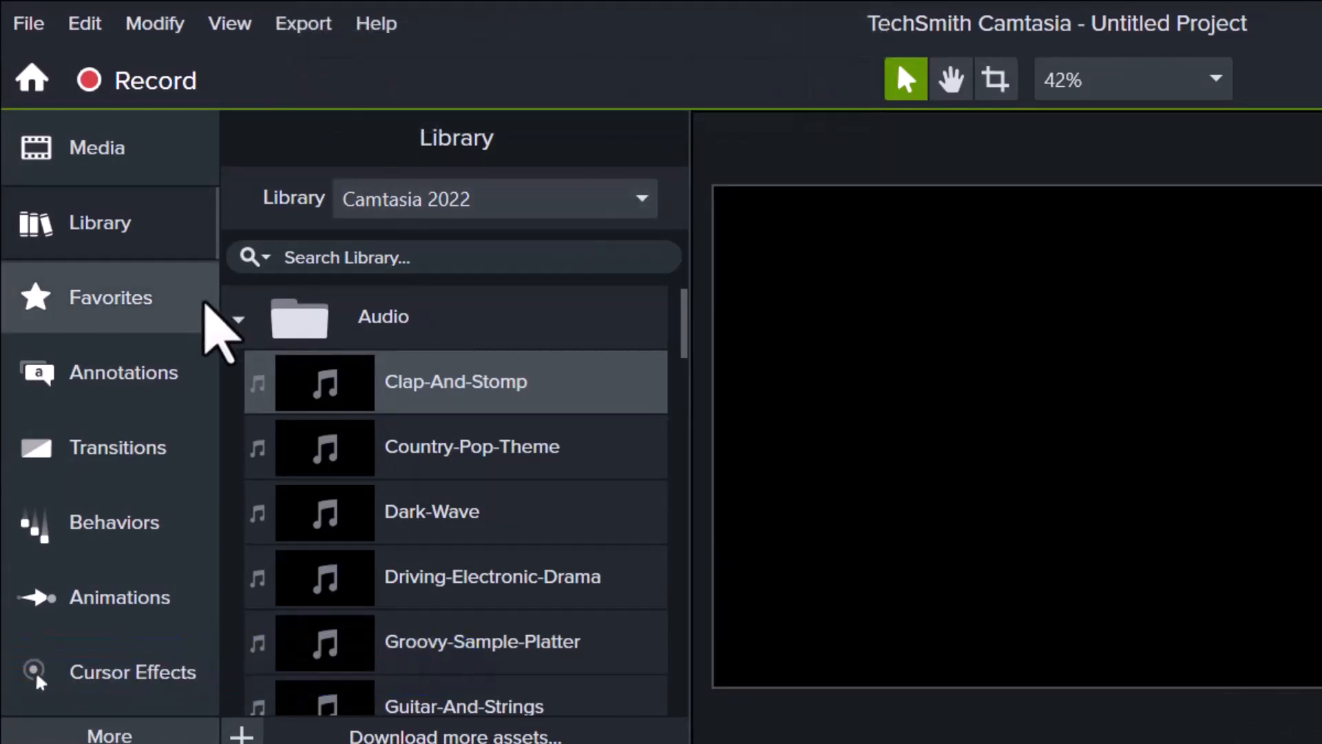
left_click(239, 319)
left_click(241, 382)
scroll(257, 455, "down", 2)
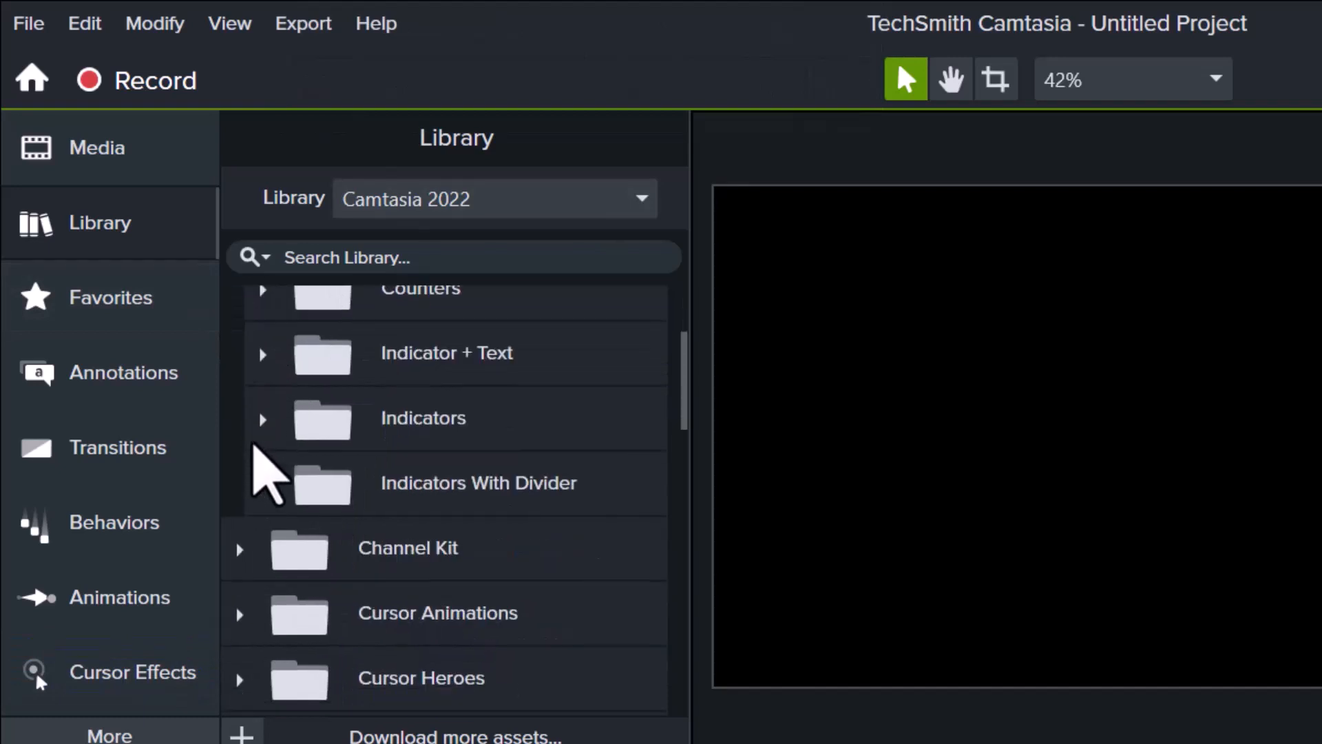
scroll(253, 448, "up", 2)
left_click(239, 384)
scroll(341, 525, "down", 3)
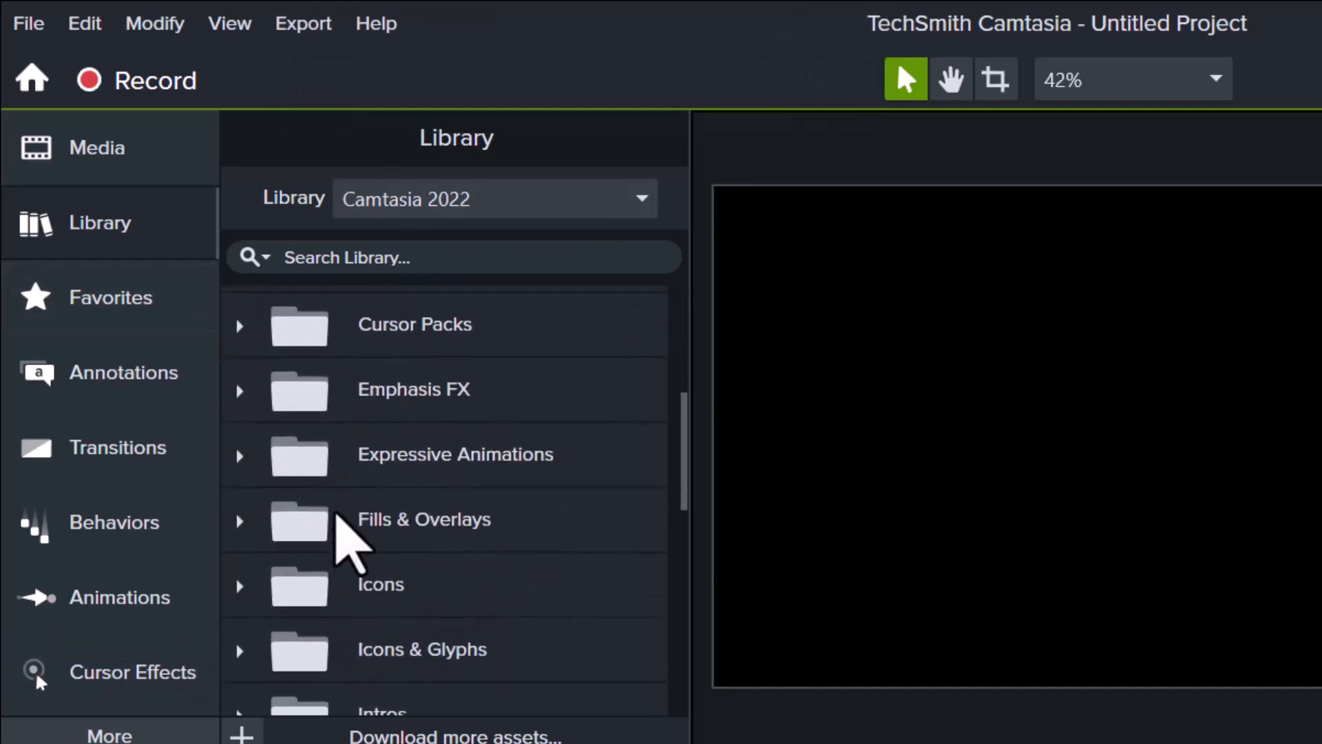
Preview the Activity micro animation in the Icons & Glyphs folder, and close both the preview and the folder.
left_click(240, 651)
scroll(331, 606, "down", 4)
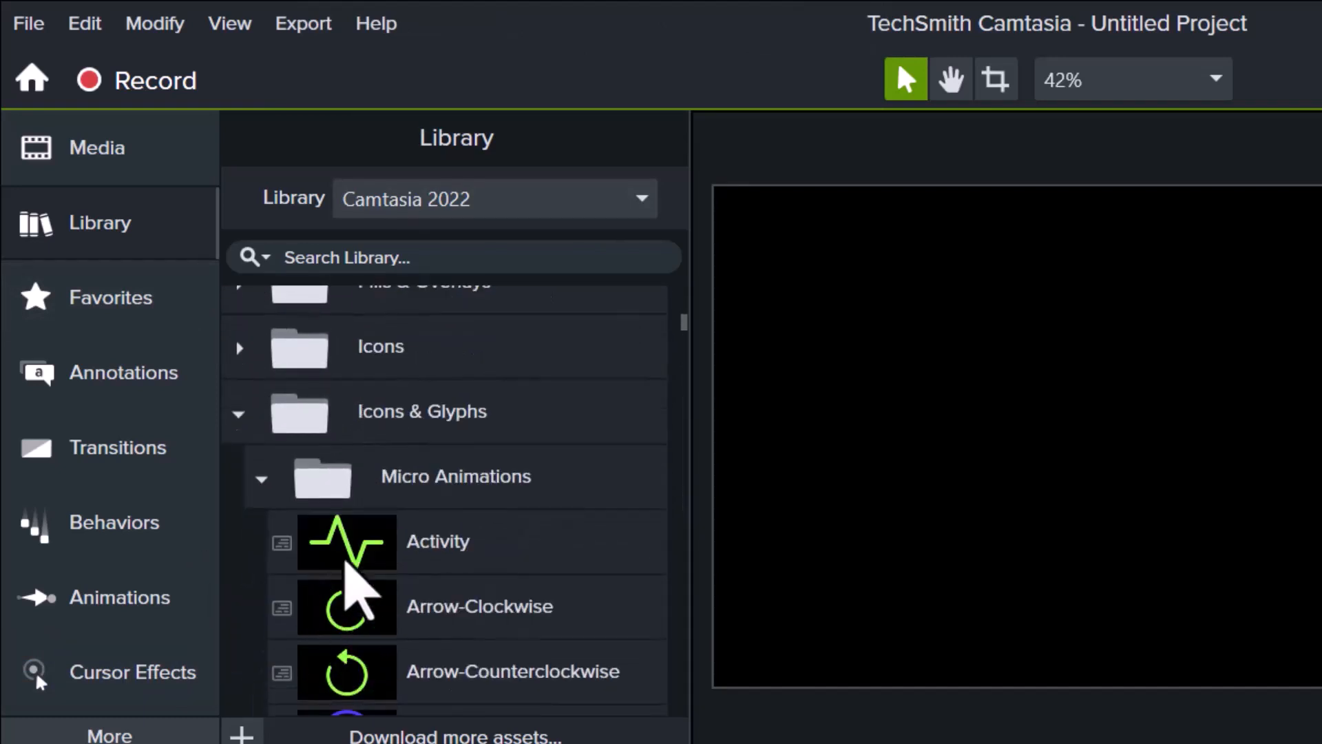
double_click(345, 559)
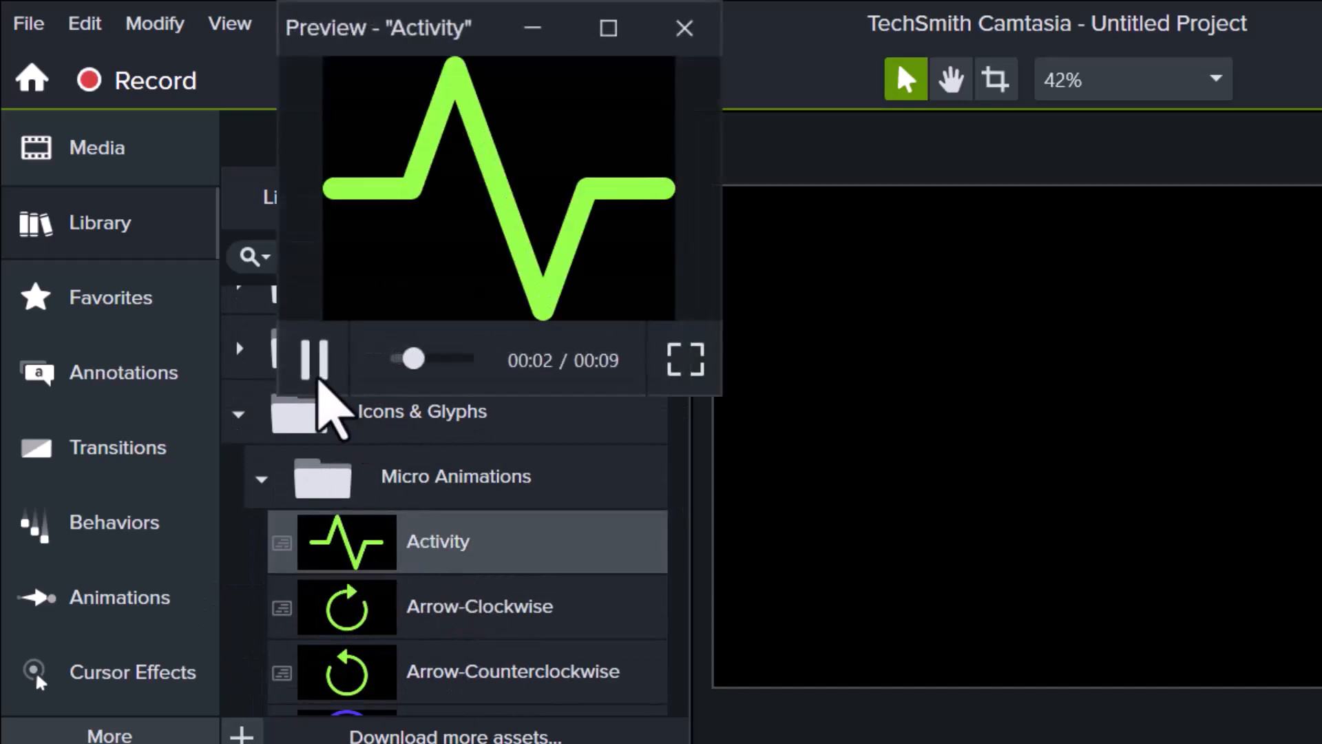
left_click(317, 364)
left_click(684, 28)
left_click(241, 414)
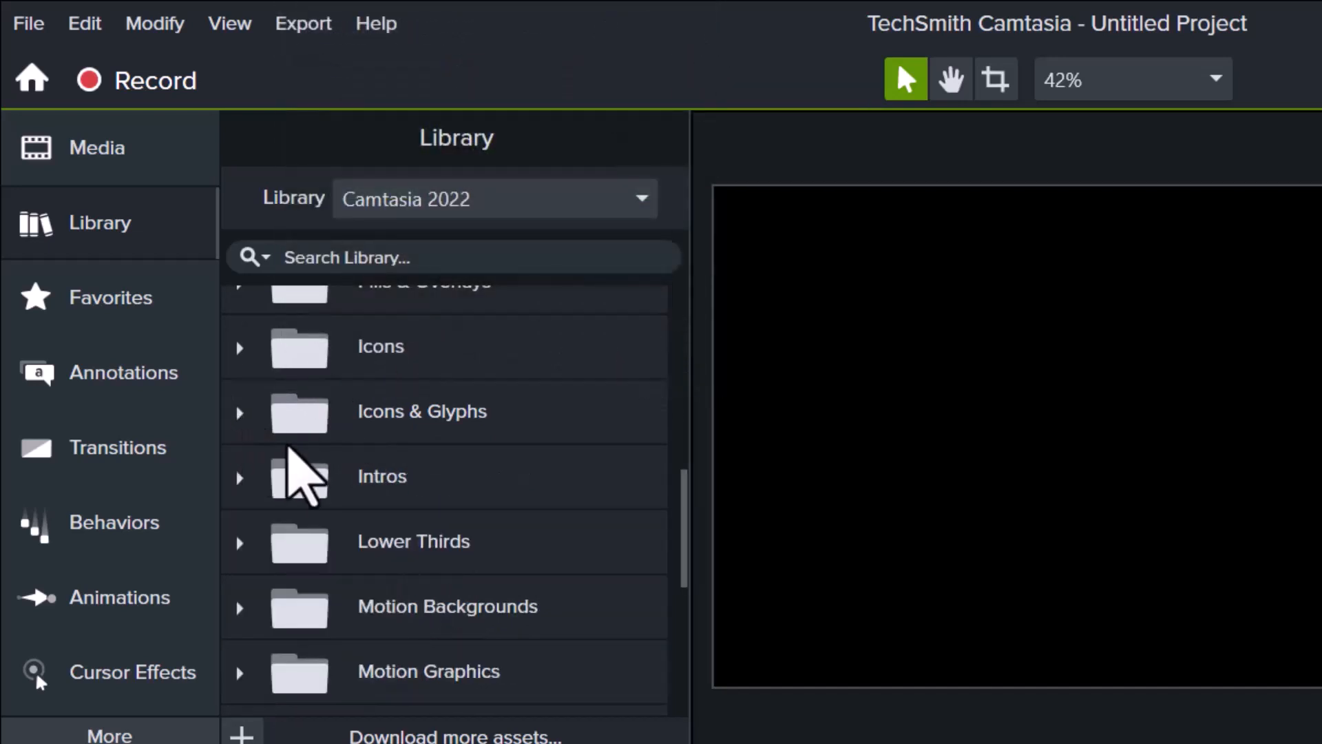
Add the ripples intro from the Library's Intros folder to the start of Track 1.
left_click(240, 477)
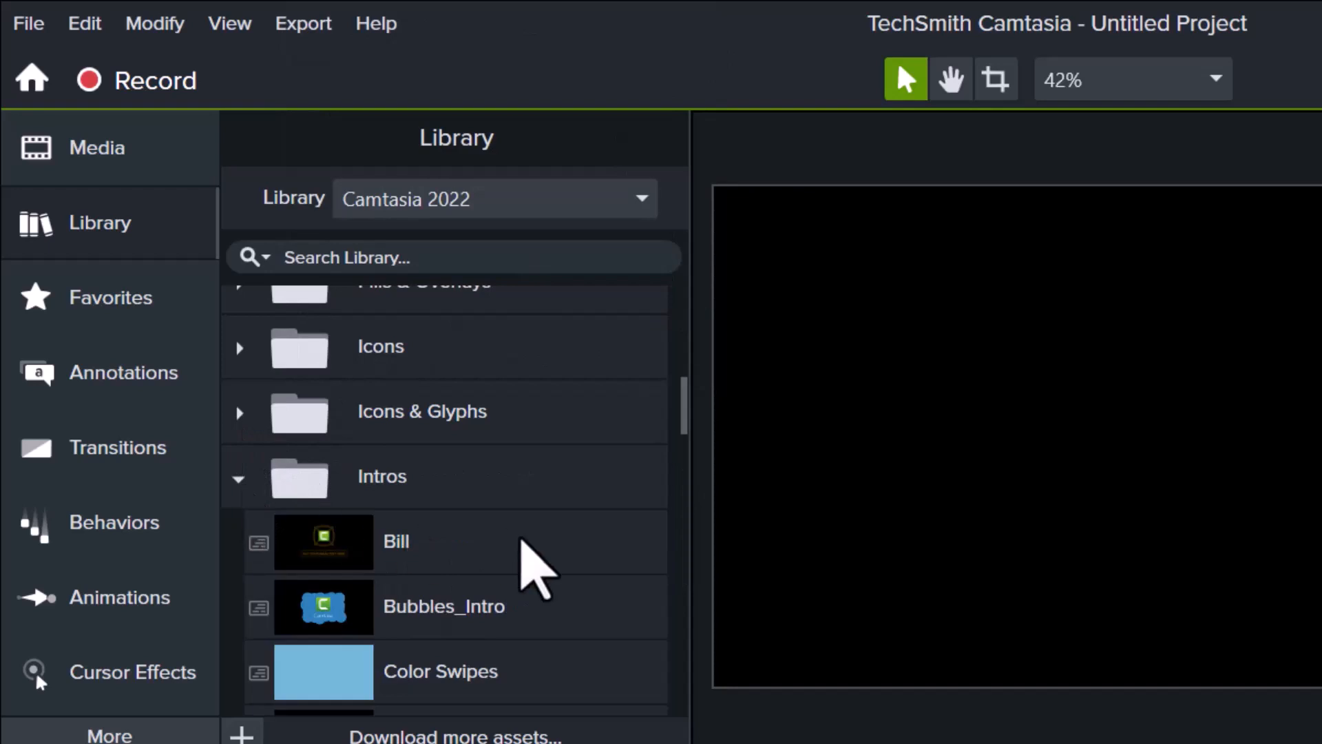
scroll(522, 546, "down", 10)
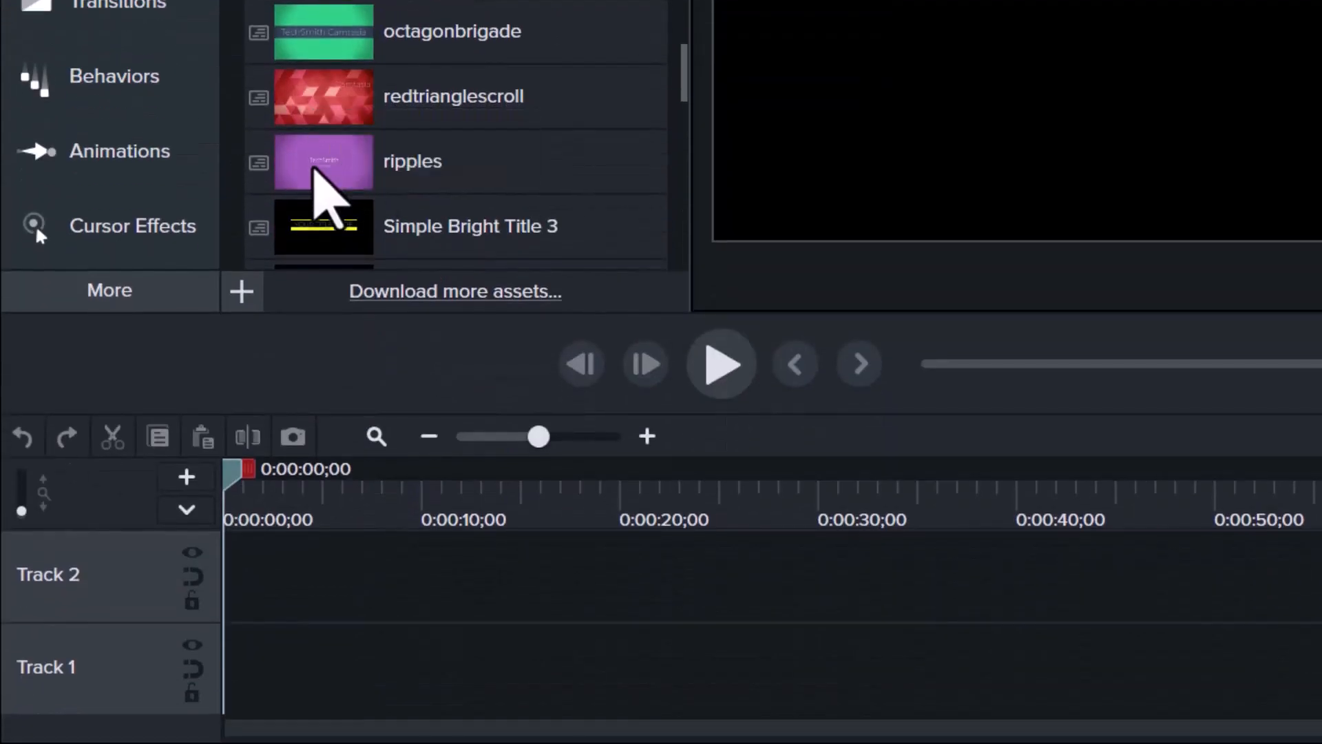
left_click_drag(324, 384, 186, 723)
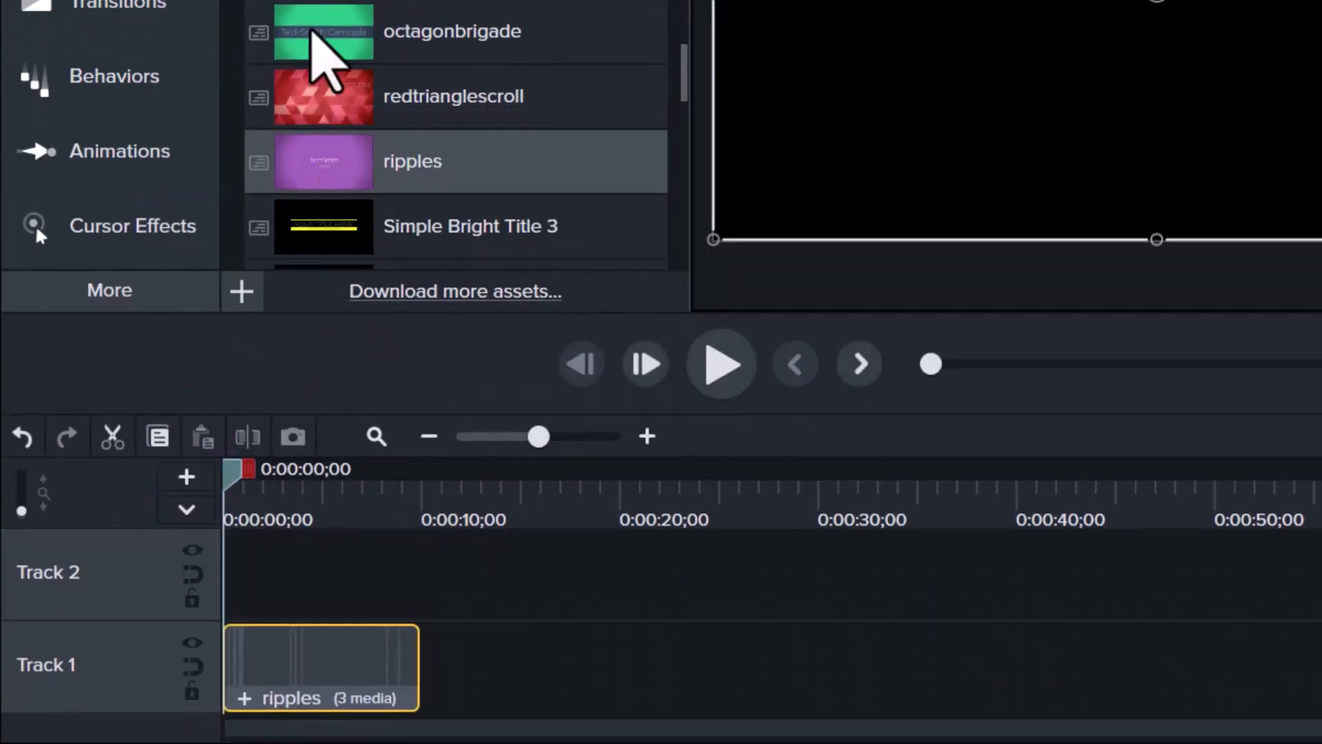
Add Modern Outro 3 from the Outros folder directly after the ripples clip on Track 1, and play the sequence.
scroll(516, 82, "down", 8)
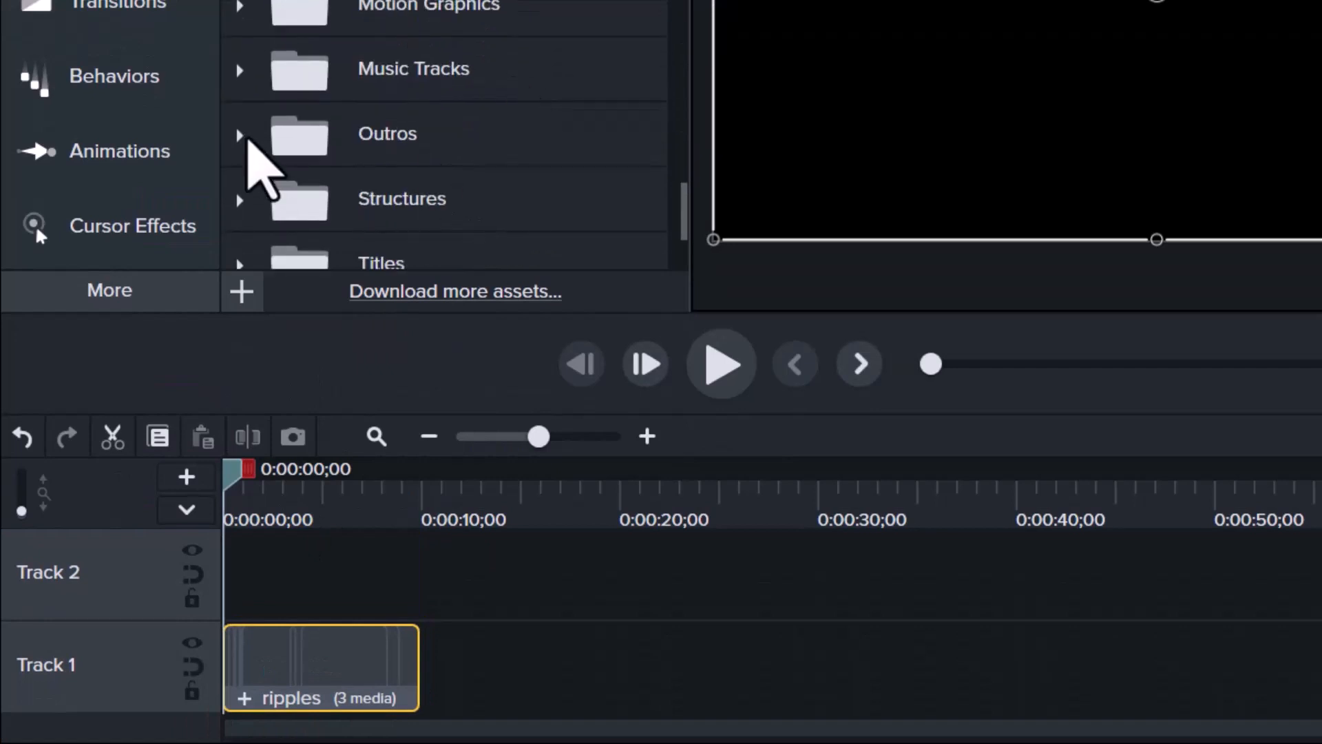
left_click(241, 135)
scroll(433, 154, "down", 2)
left_click_drag(338, 79, 434, 671)
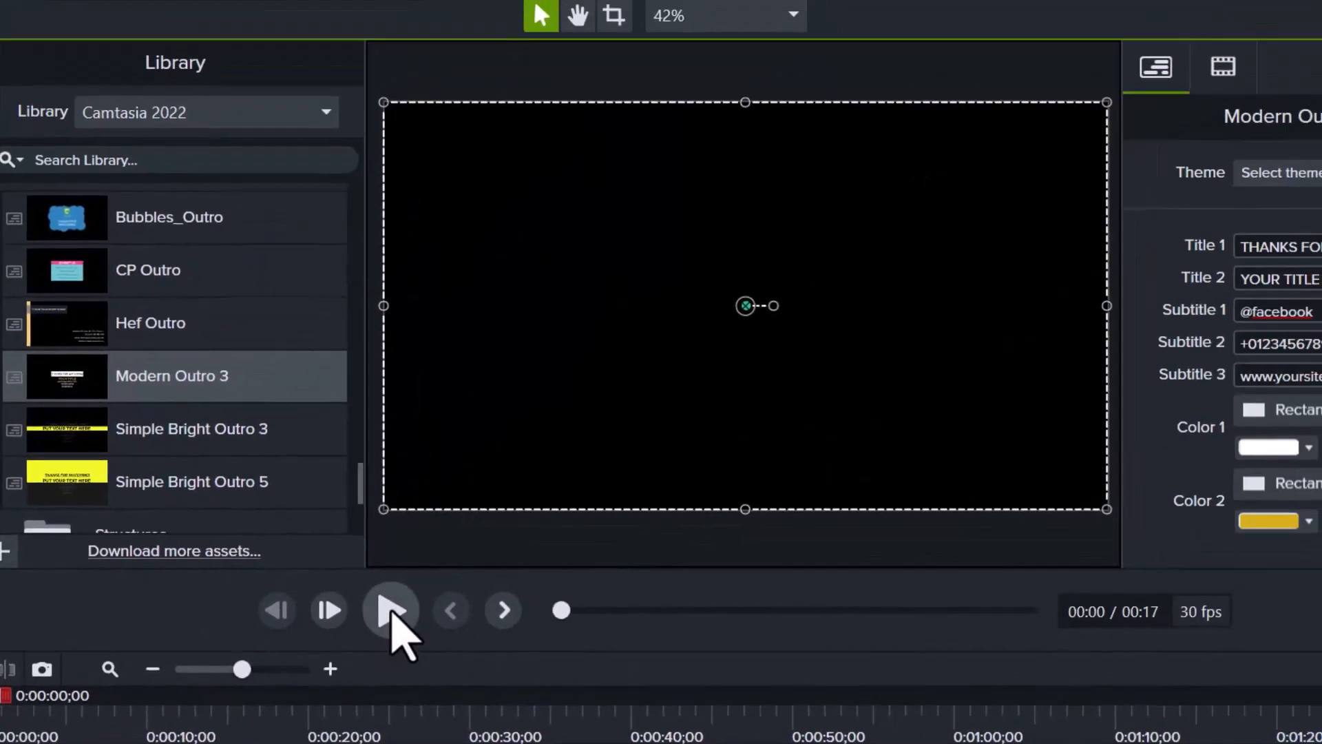
left_click(721, 364)
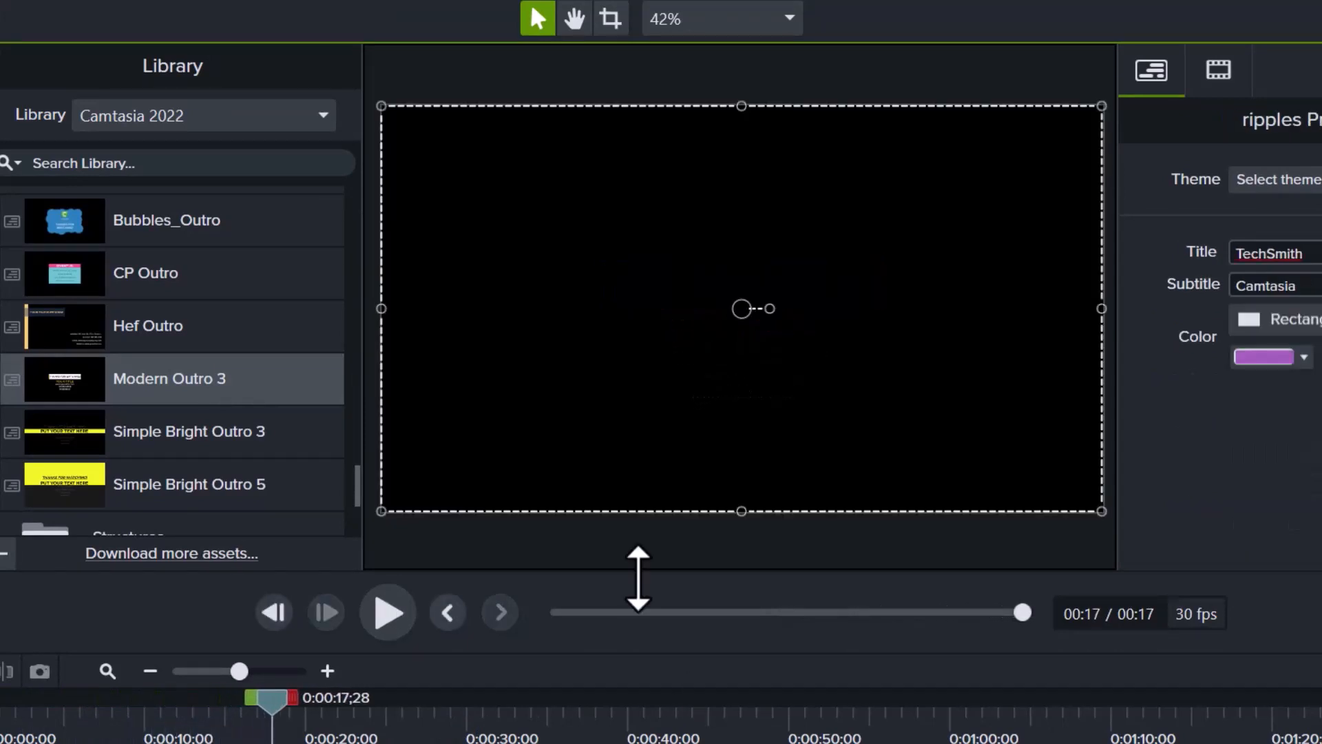
Move the playhead to about 7 seconds, and change the ripples intro's title to "Useful Tools".
left_click_drag(30, 714, 100, 711)
left_click(1282, 228)
left_click(1282, 229)
left_click(1308, 253)
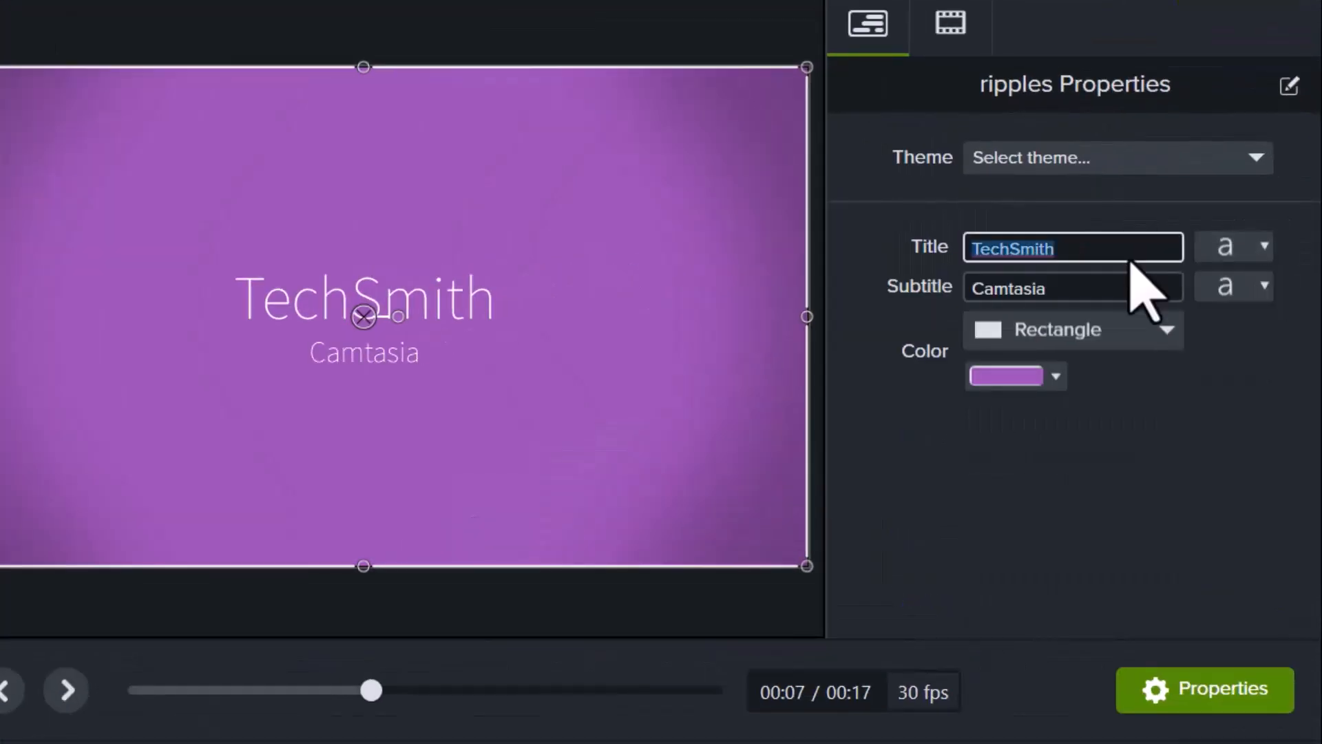
type("Useful Tools")
Set the Useful Tools title's font to the AlphabetSoup typeface and its size to 101.
left_click(1268, 246)
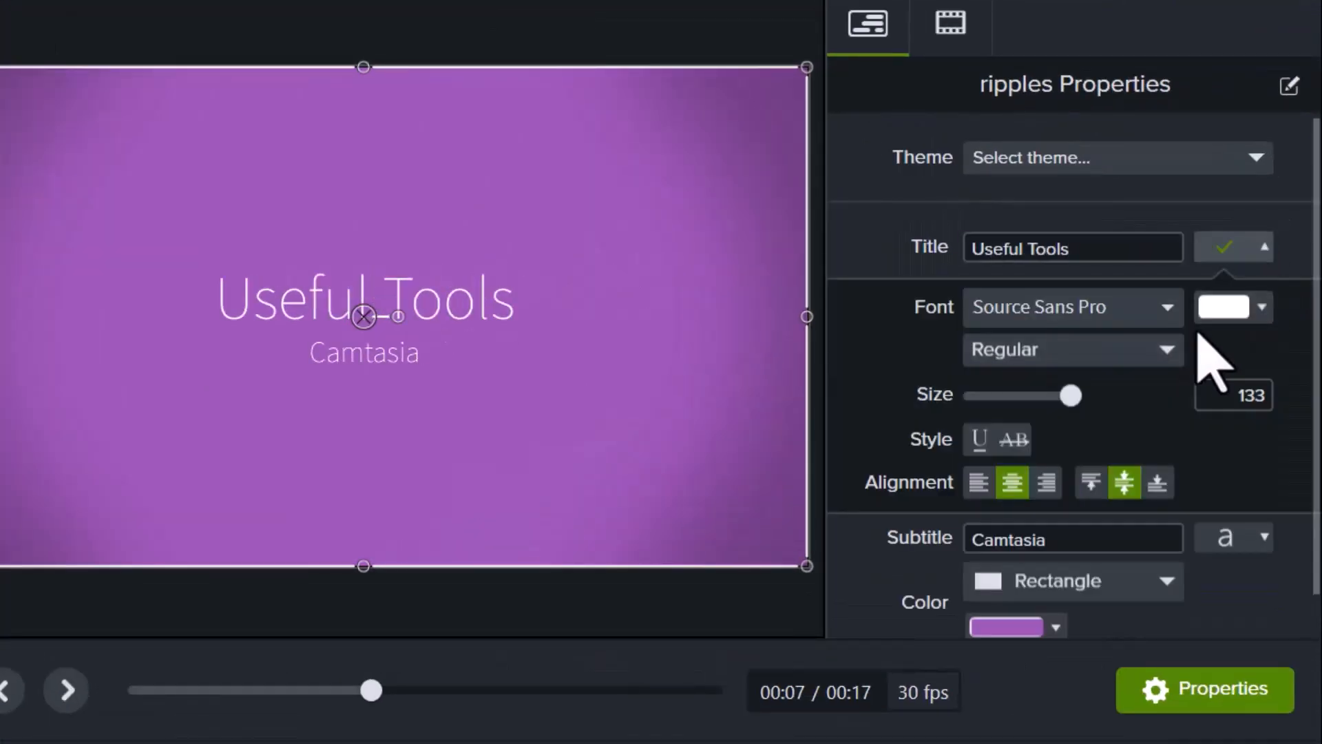
left_click(1166, 313)
scroll(1141, 444, "down", 7)
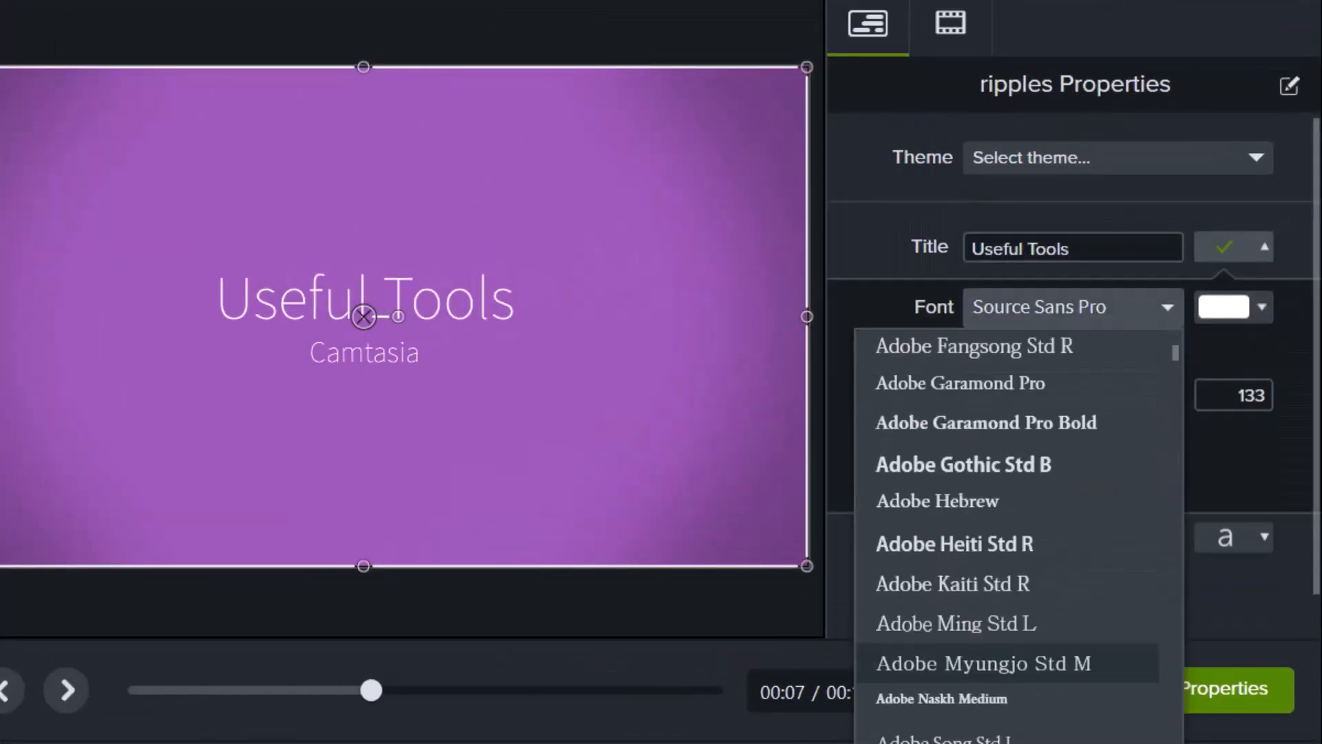
left_click(1012, 663)
left_click_drag(1071, 395, 1045, 396)
Try left and right alignment on the Useful Tools title, and return it to centred.
scroll(950, 448, "down", 1)
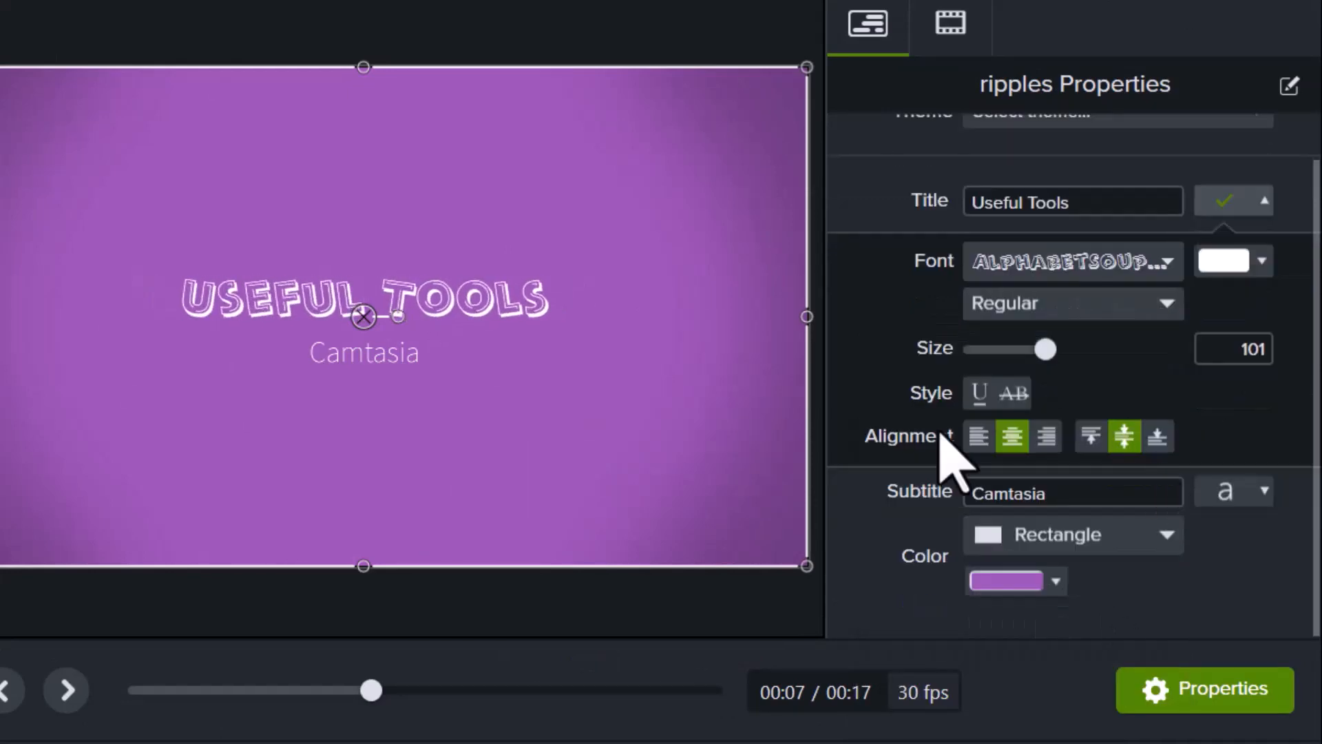
left_click(979, 435)
left_click(1046, 436)
left_click(1012, 435)
Change the Useful Tools title's text color to yellow #F8ED3B.
left_click(1219, 262)
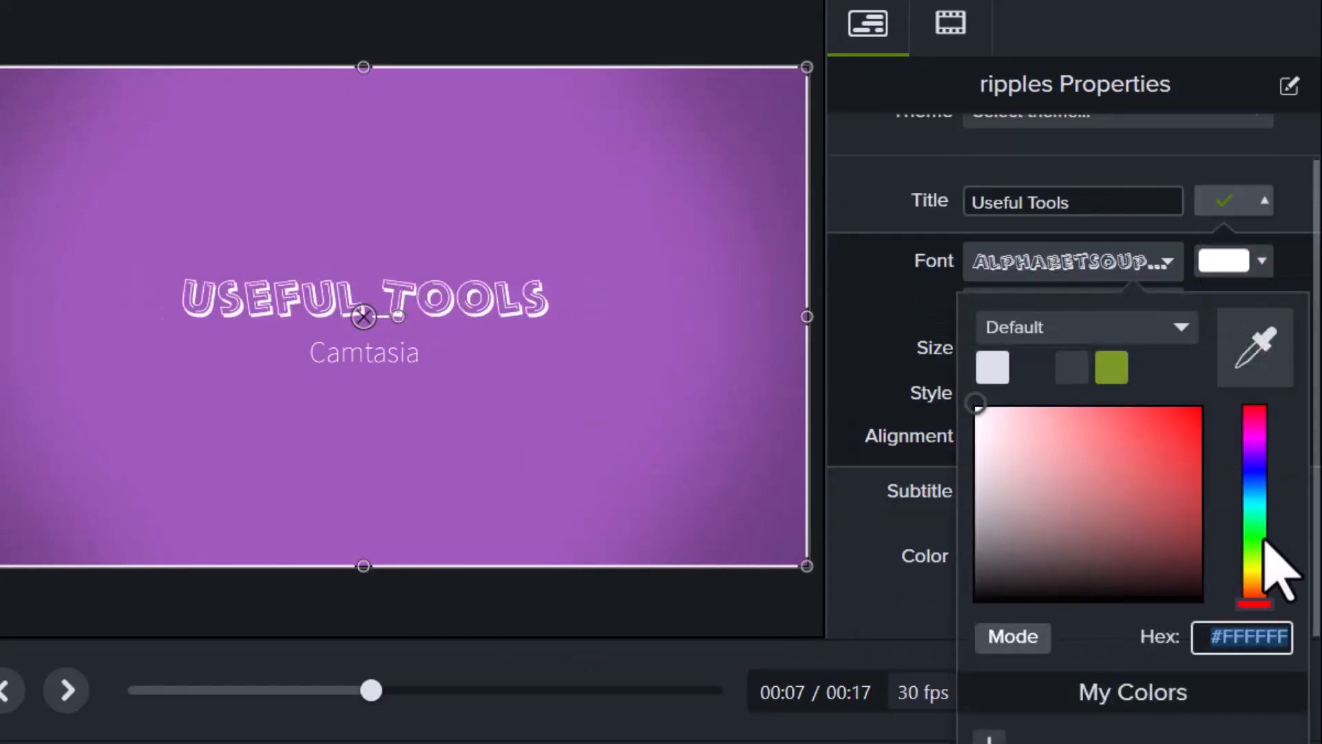
left_click(1255, 514)
left_click(1186, 425)
left_click(1255, 575)
left_click(1151, 407)
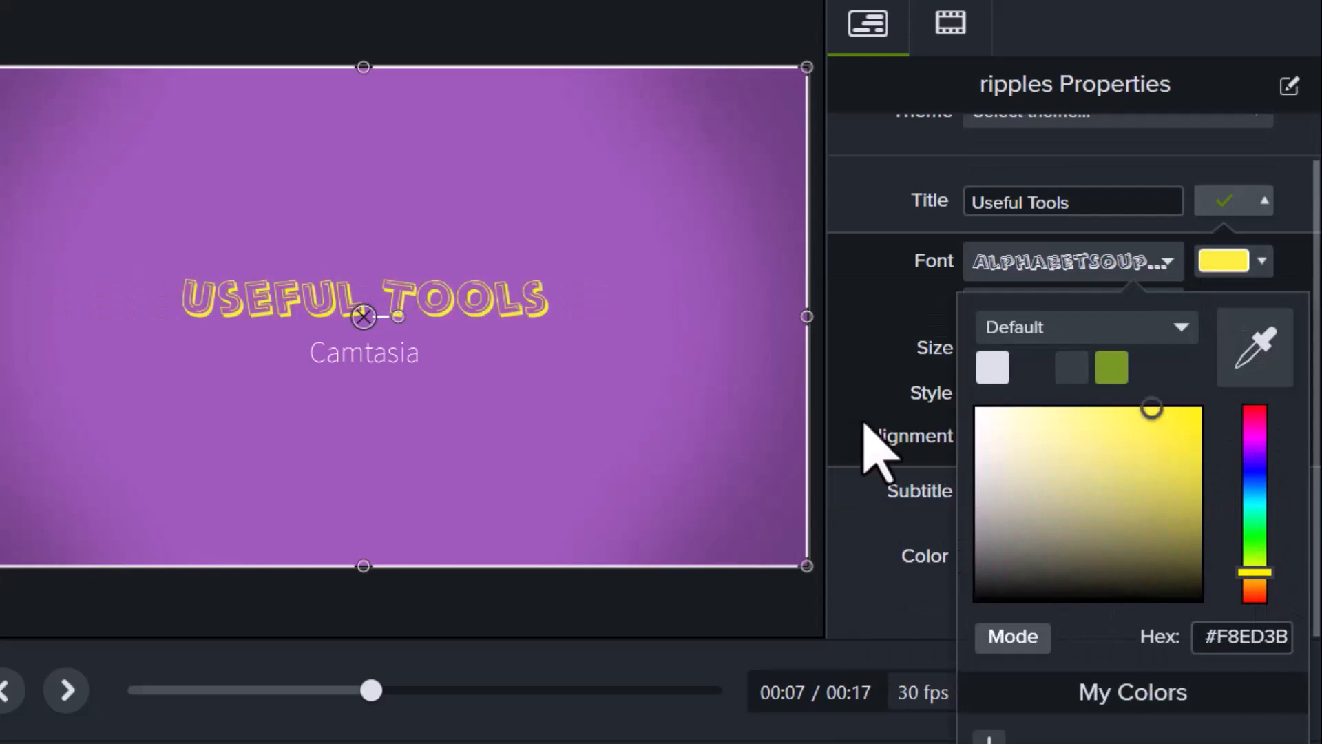
left_click(873, 442)
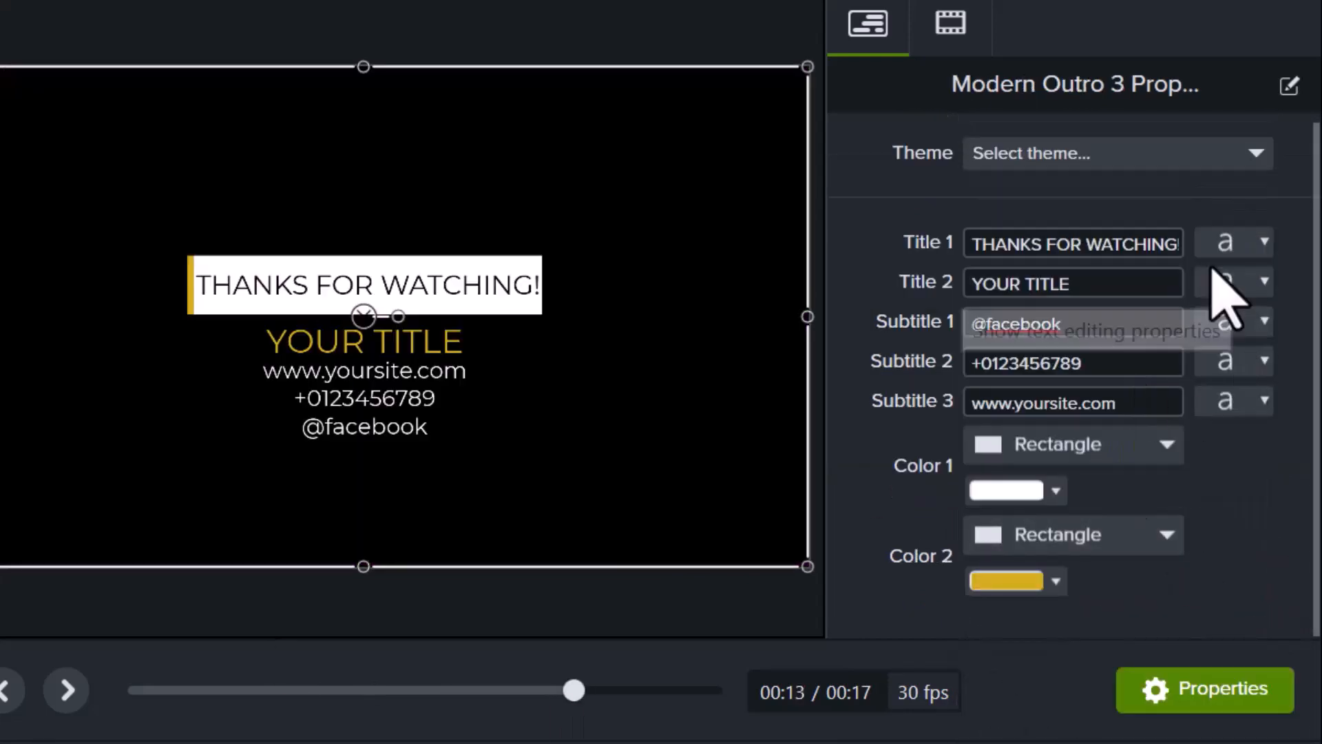
Change the text color of Title 2 in Modern Outro 3 to light blue #16B0D1.
left_click(1264, 283)
left_click(1225, 341)
left_click(1258, 603)
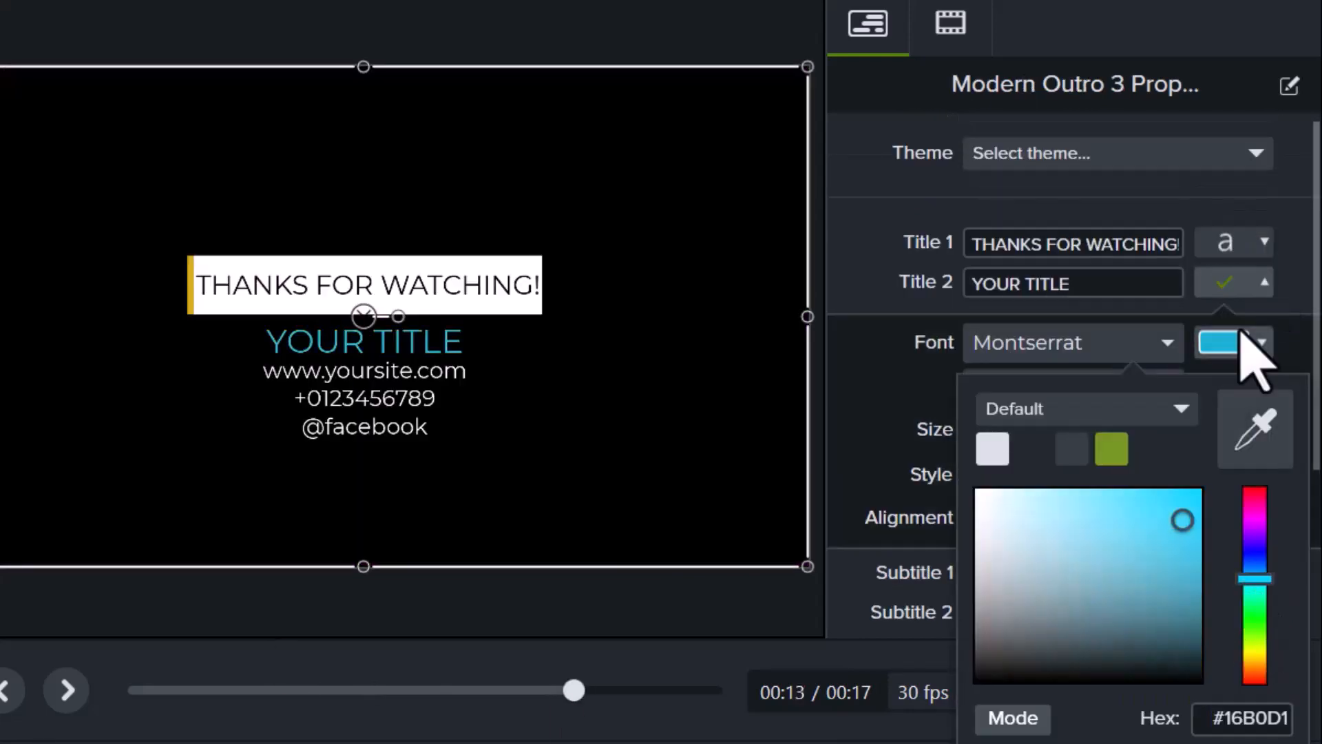
left_click(1243, 339)
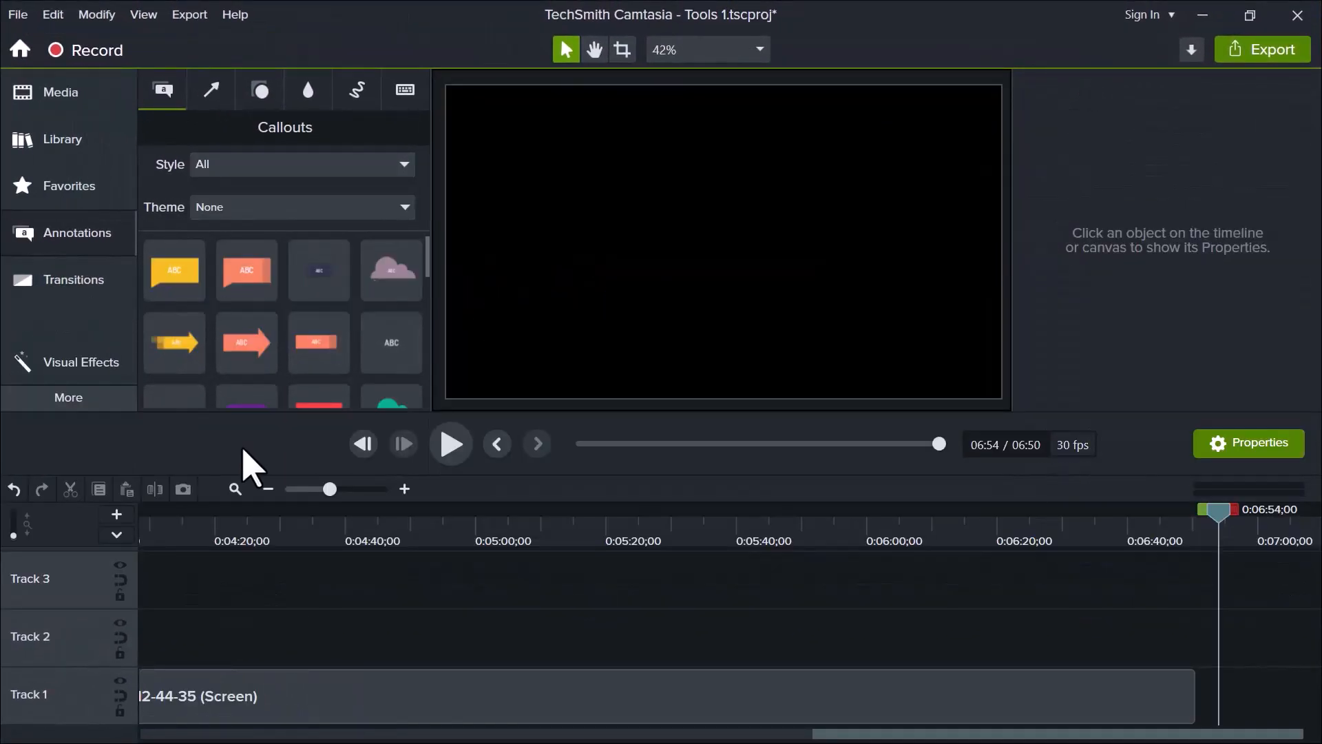
Look through the Arrows & Lines, Shapes and sketch categories of the annotations.
left_click(212, 93)
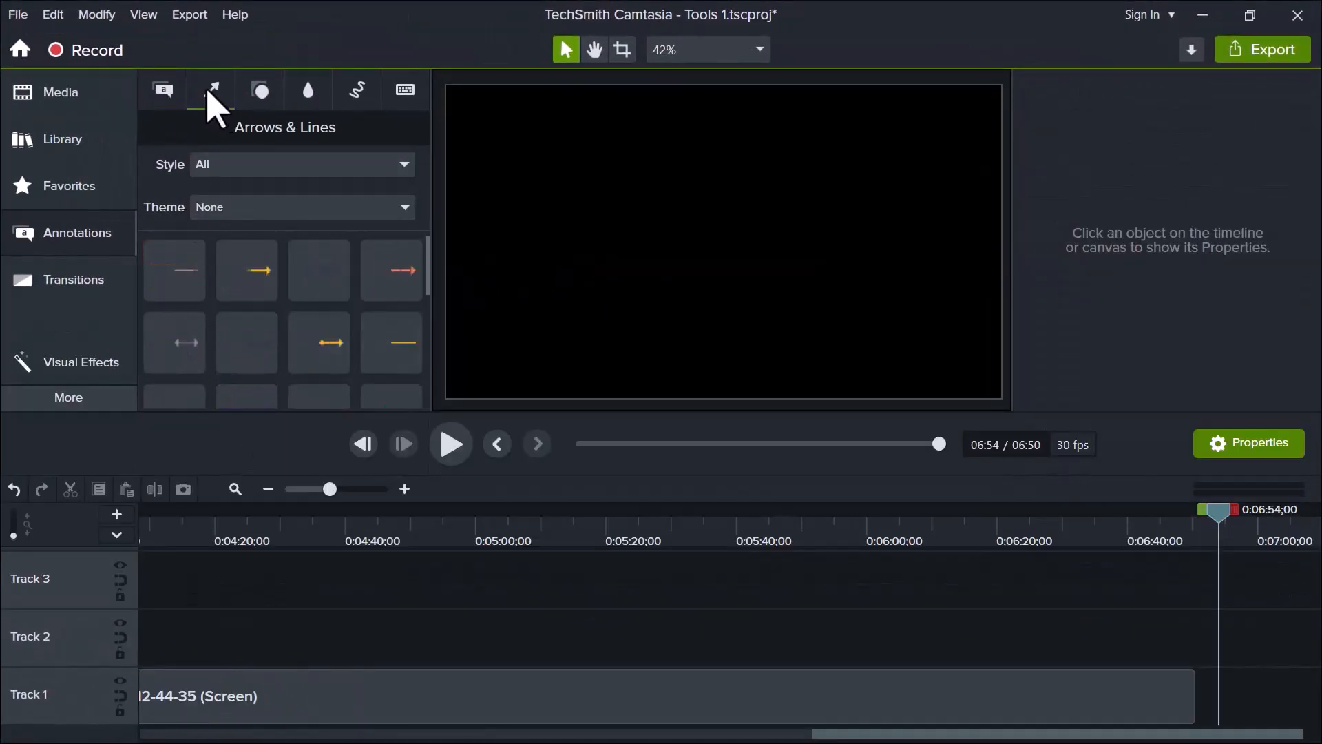
left_click(262, 97)
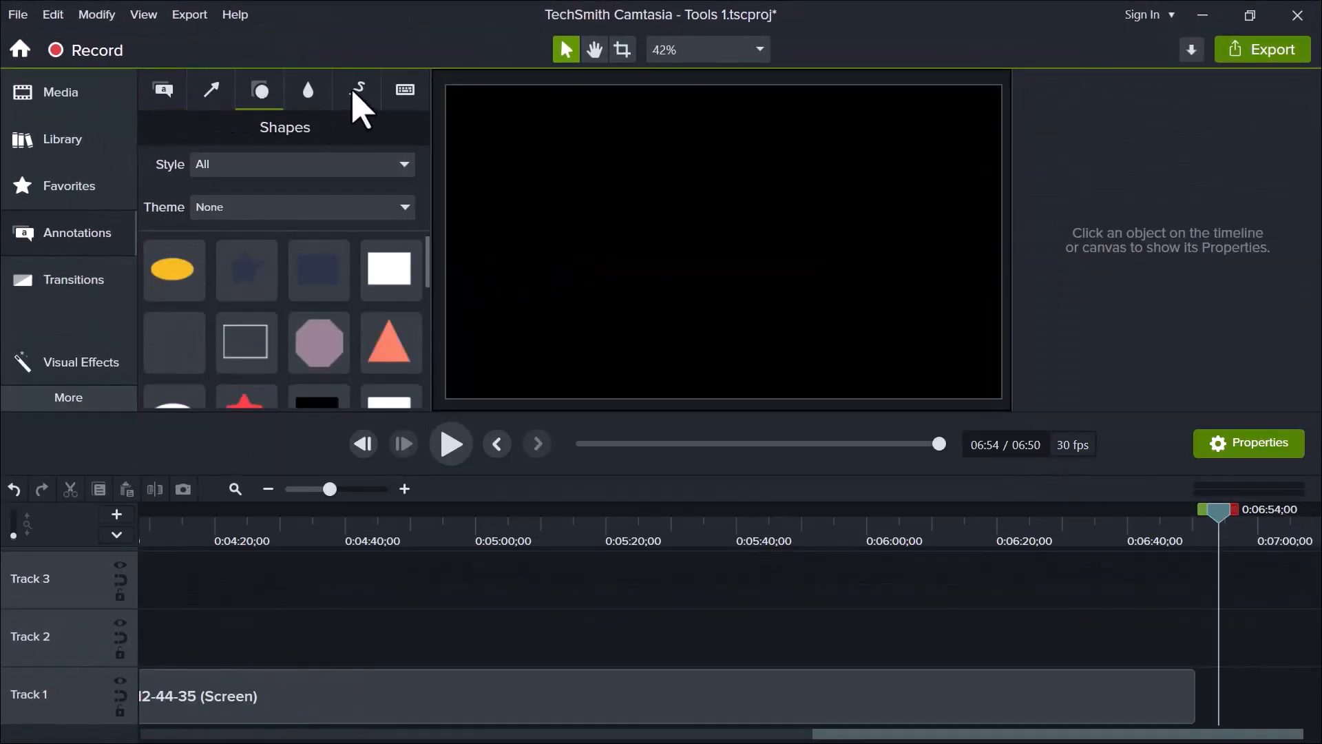
left_click(358, 100)
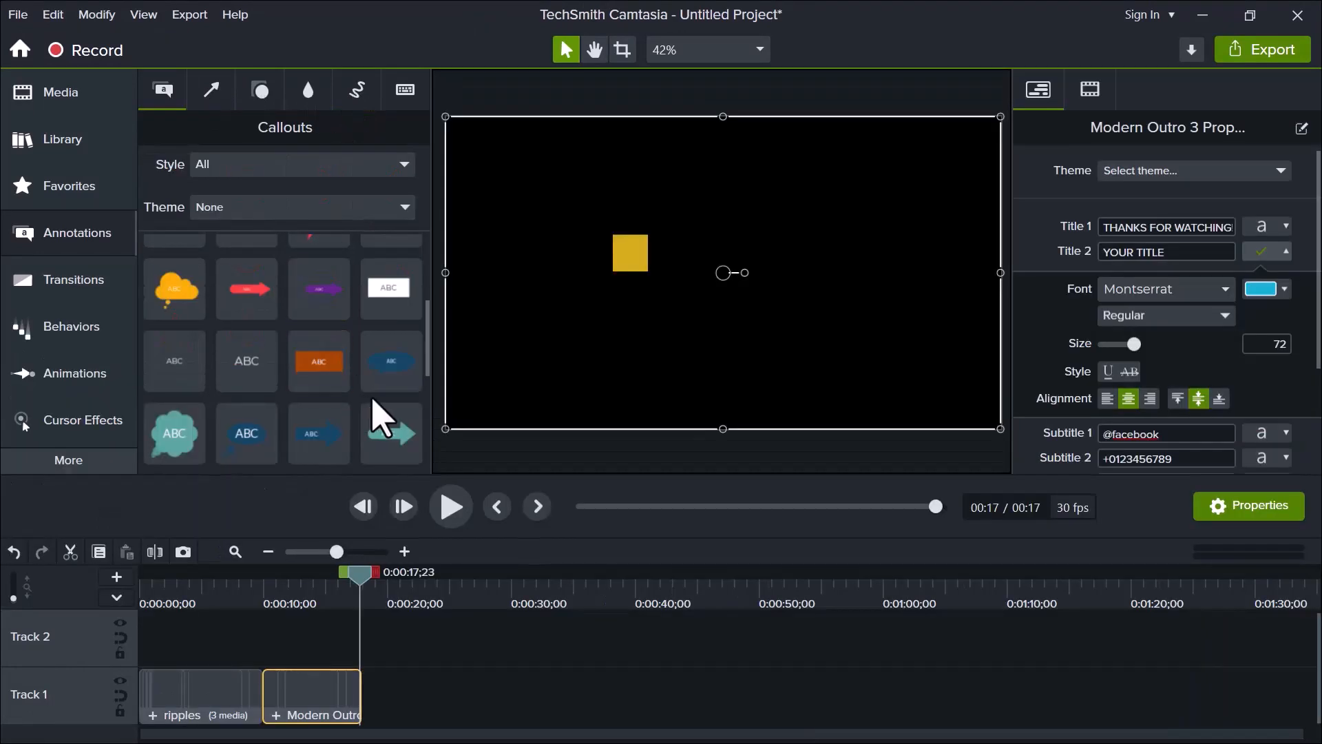
Place the red speech bubble callout near the canvas's upper-right corner, after the outro, and slightly reduce the bubble's height.
scroll(291, 328, "up", 2)
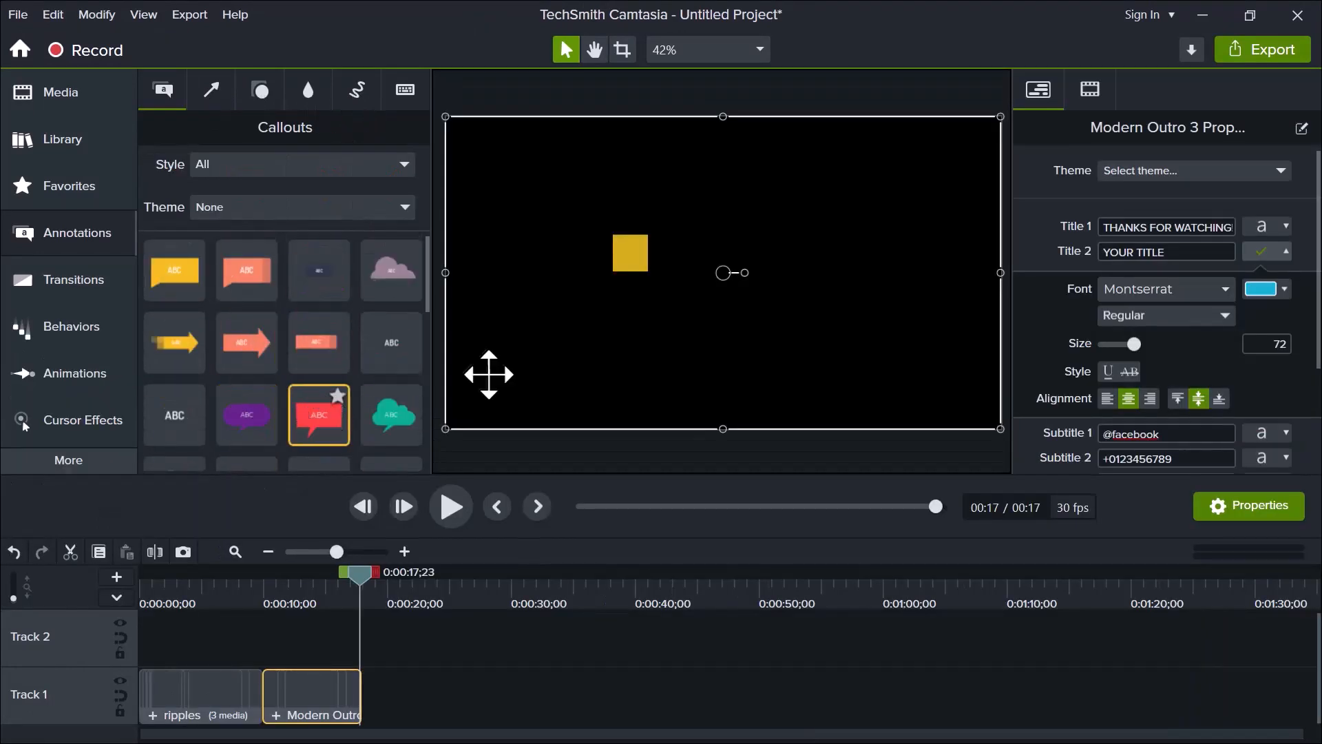
left_click_drag(319, 415, 901, 184)
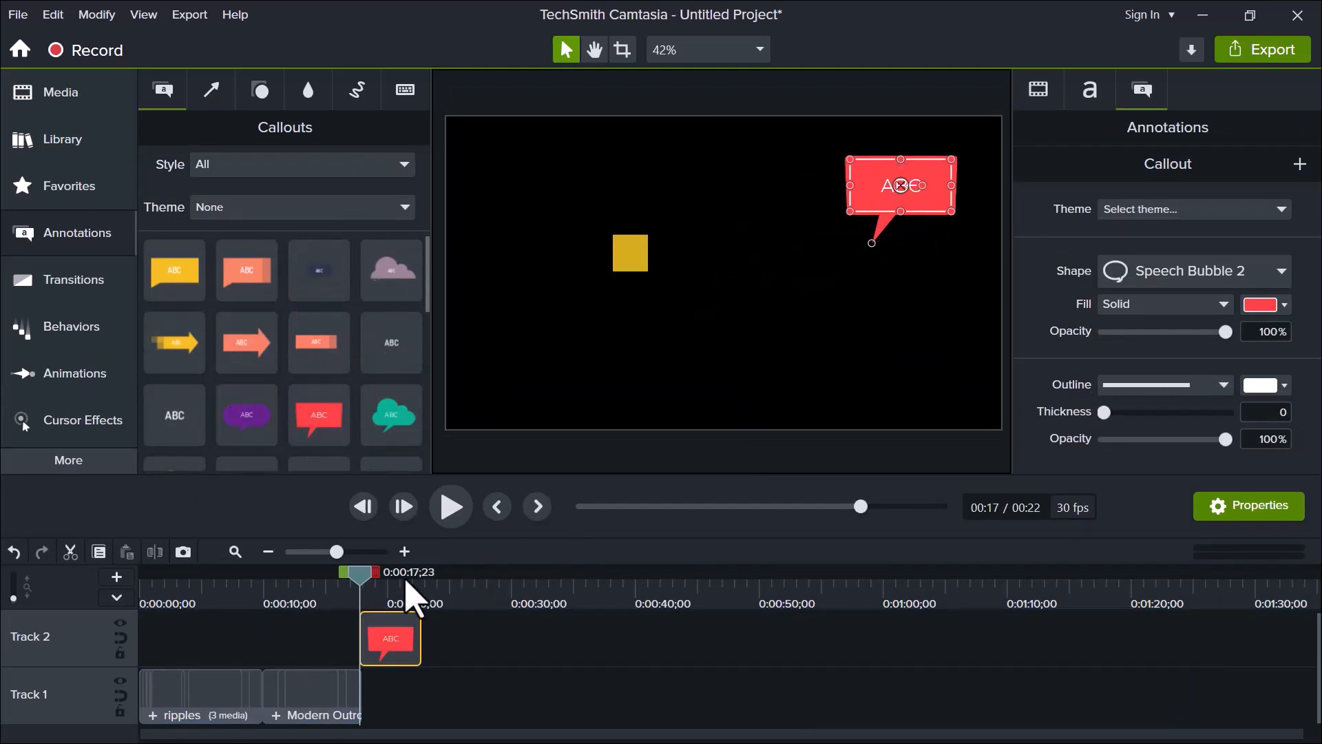
left_click_drag(360, 575, 368, 579)
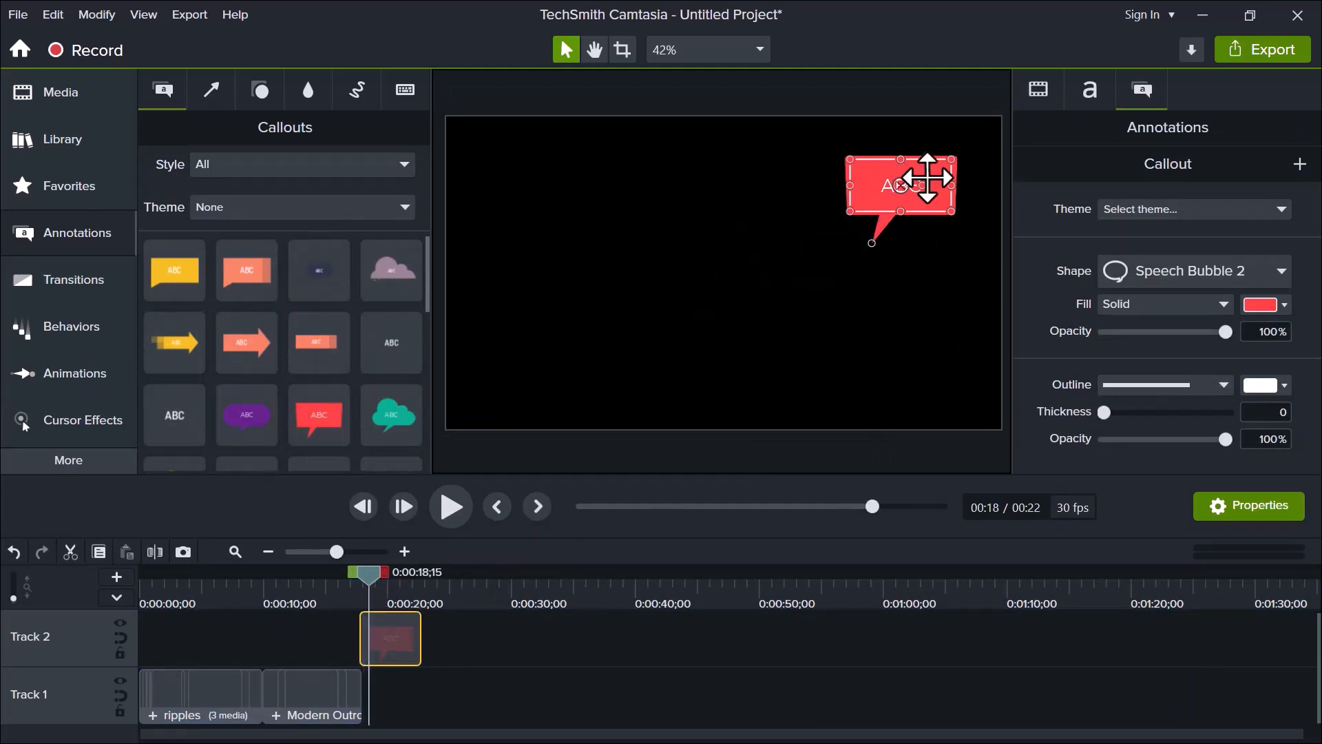
left_click_drag(952, 160, 947, 178)
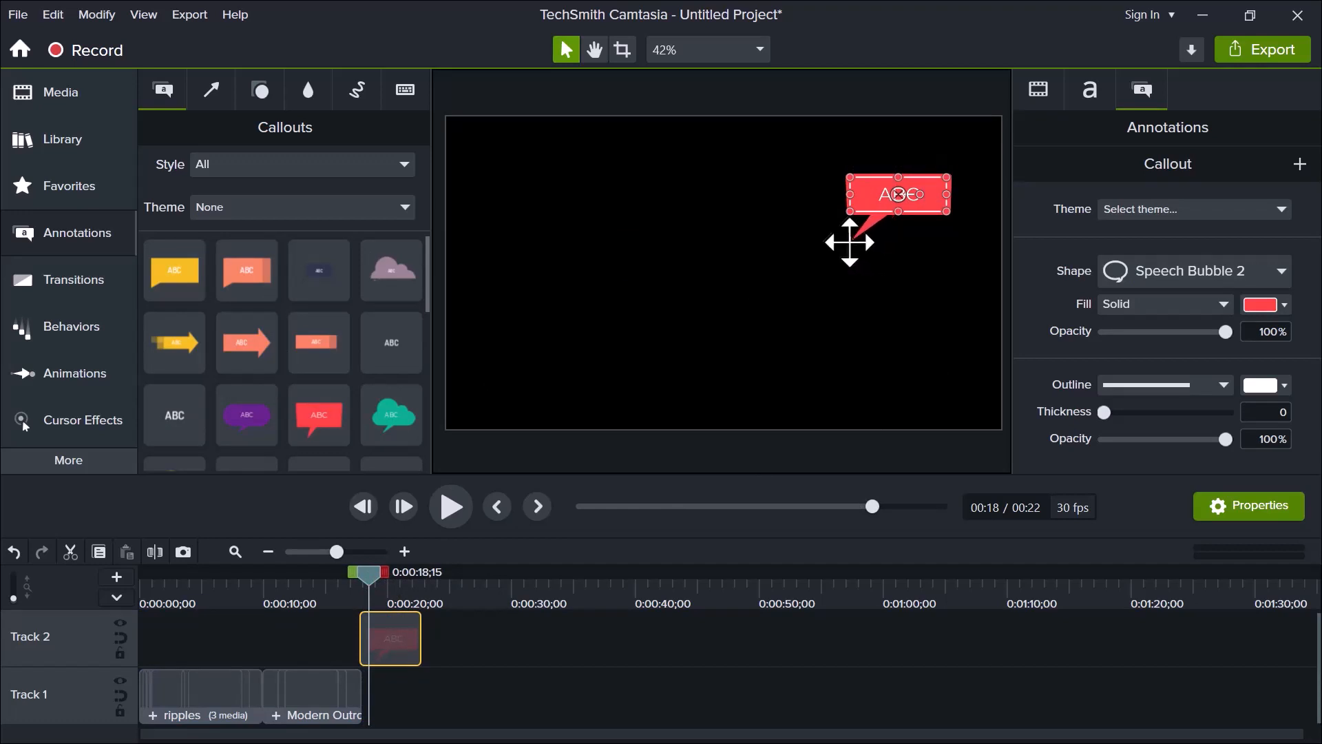
Set the speech bubble's text to "Hello" at size 83, and change its fill to light blue #42CAFC.
double_click(885, 193)
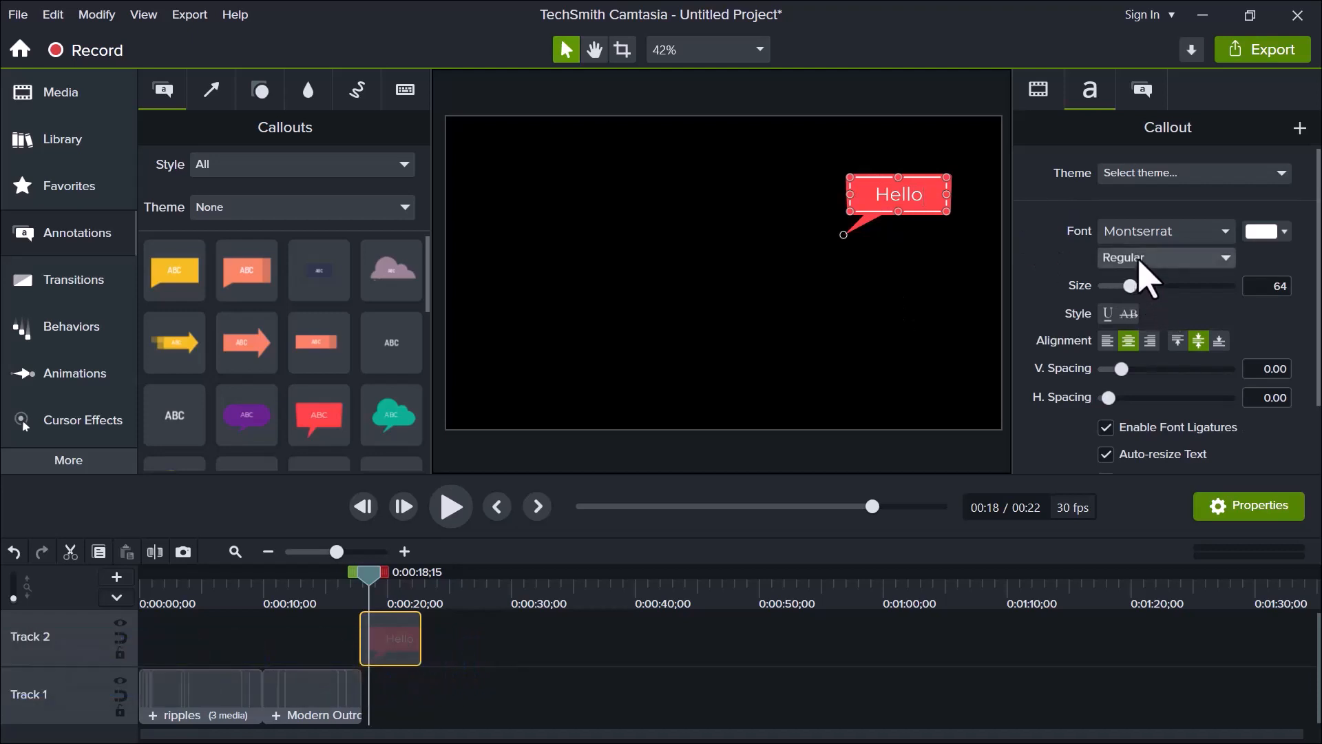
left_click(952, 211)
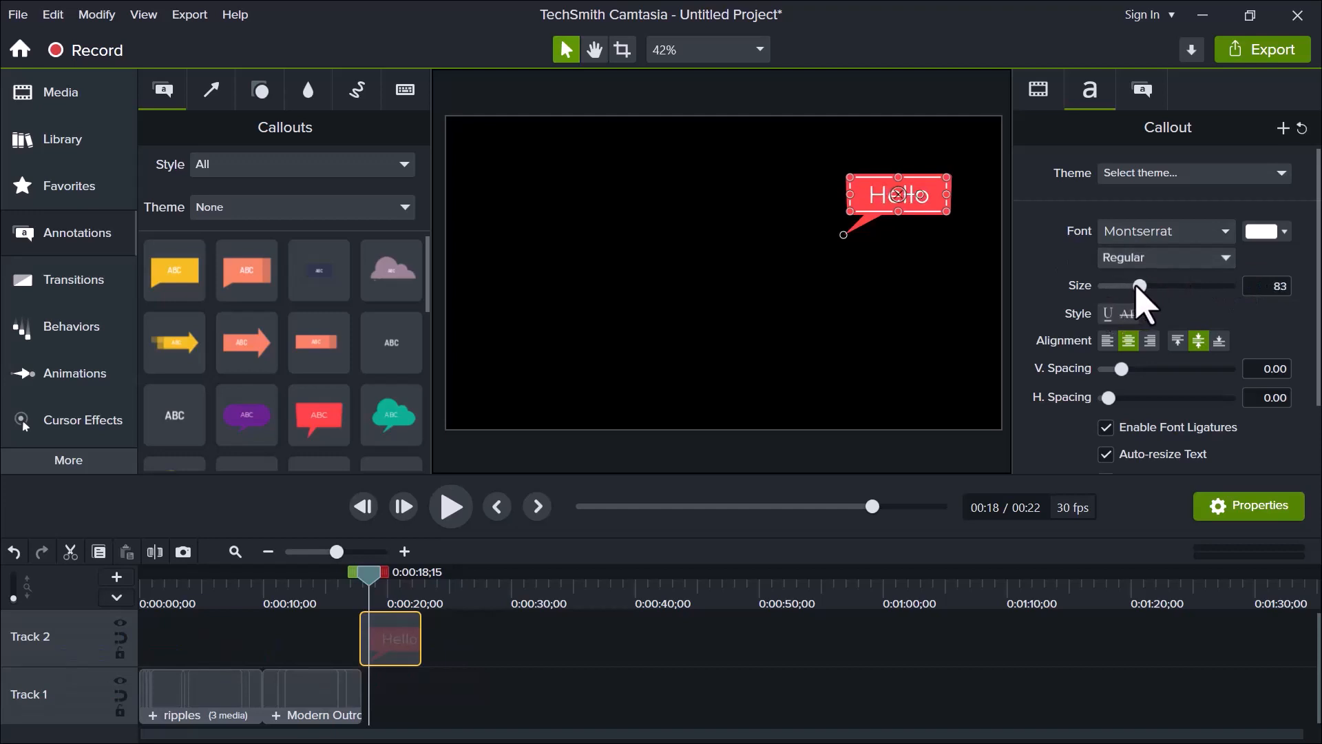
left_click(1134, 86)
left_click(1261, 304)
left_click(1282, 448)
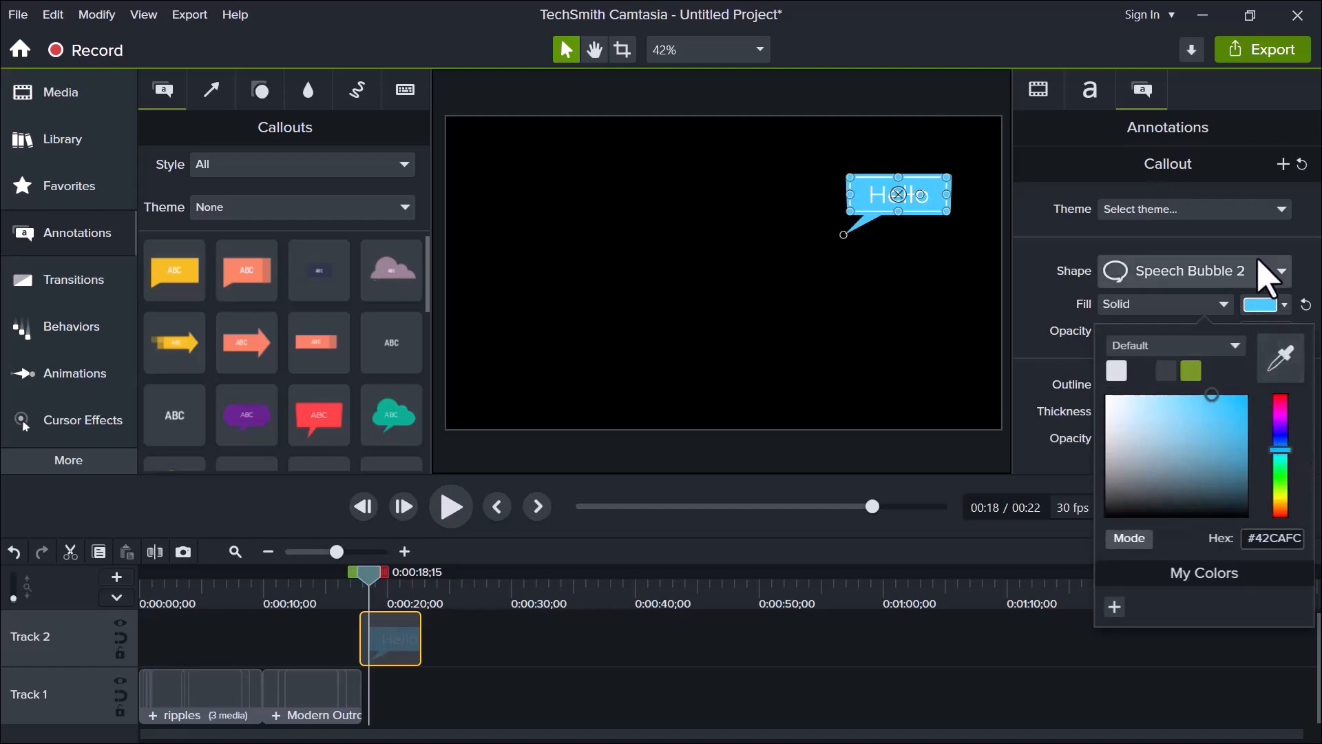
left_click(1285, 302)
Change the Hello callout's text color to a saturated blue.
left_click(1089, 89)
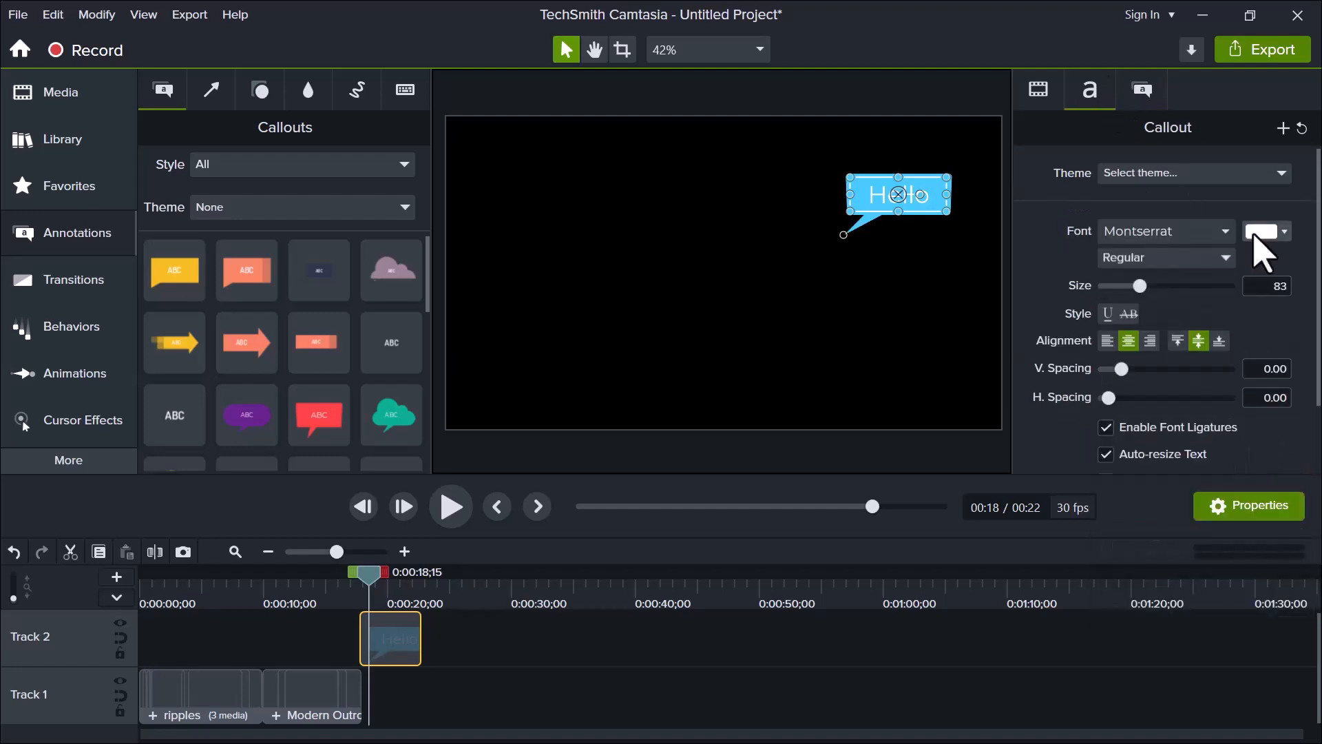
left_click(1261, 232)
left_click(1281, 363)
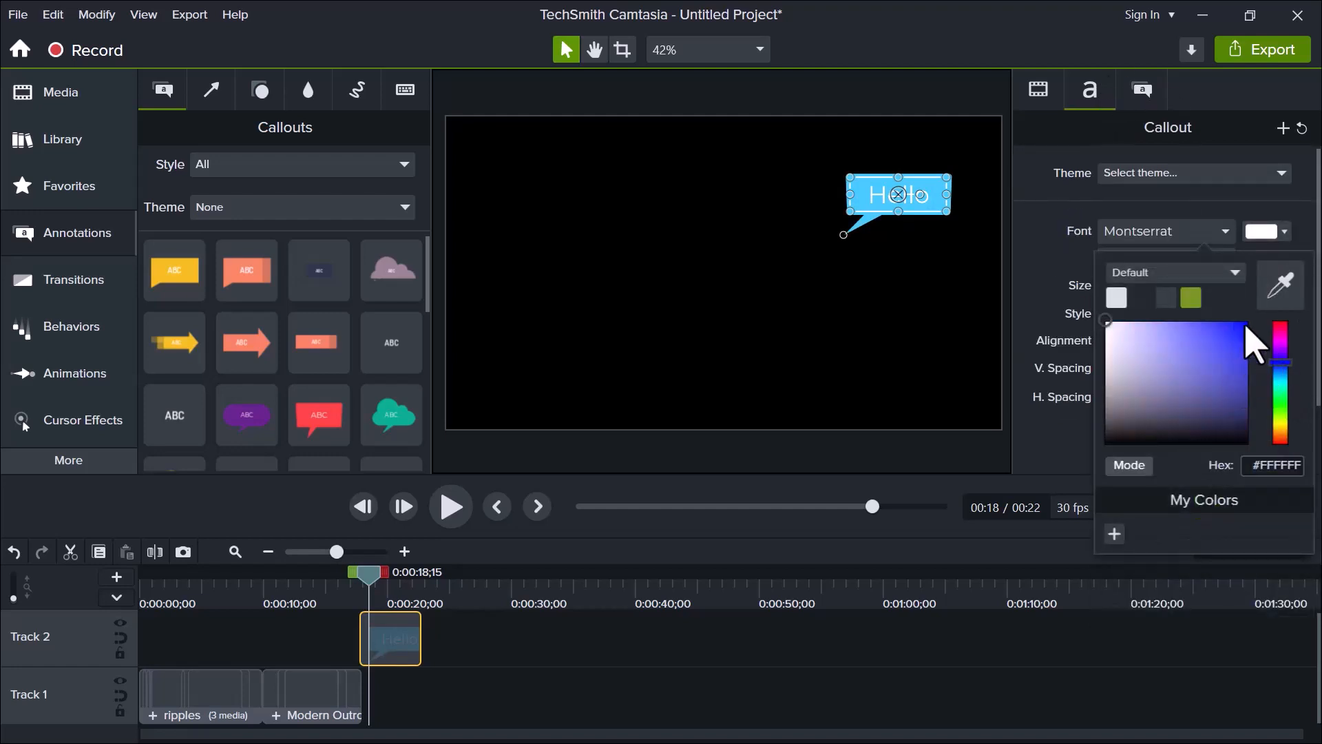
left_click(1042, 251)
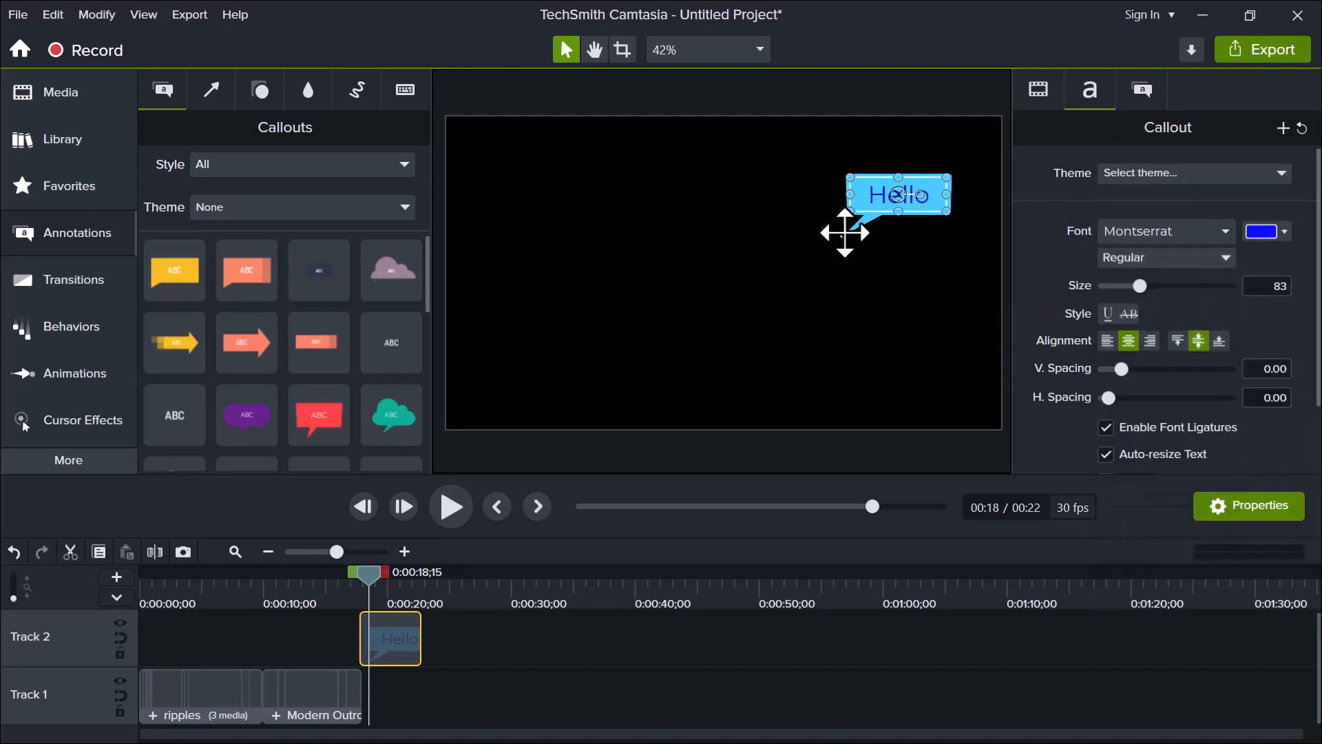
scroll(301, 391, "down", 2)
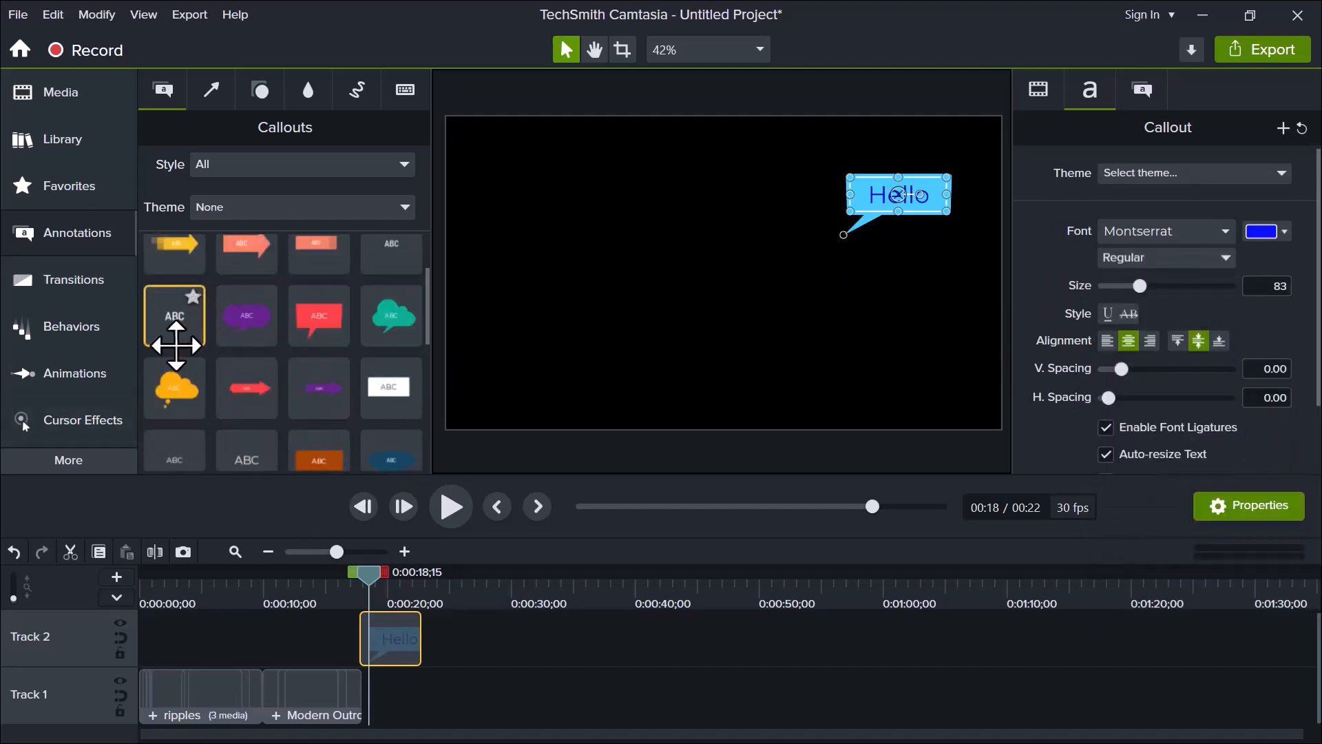
Place the white text-only ABC callout in the canvas's lower-left area and lengthen it and the Hello callout by about 6 seconds.
left_click_drag(176, 345, 642, 336)
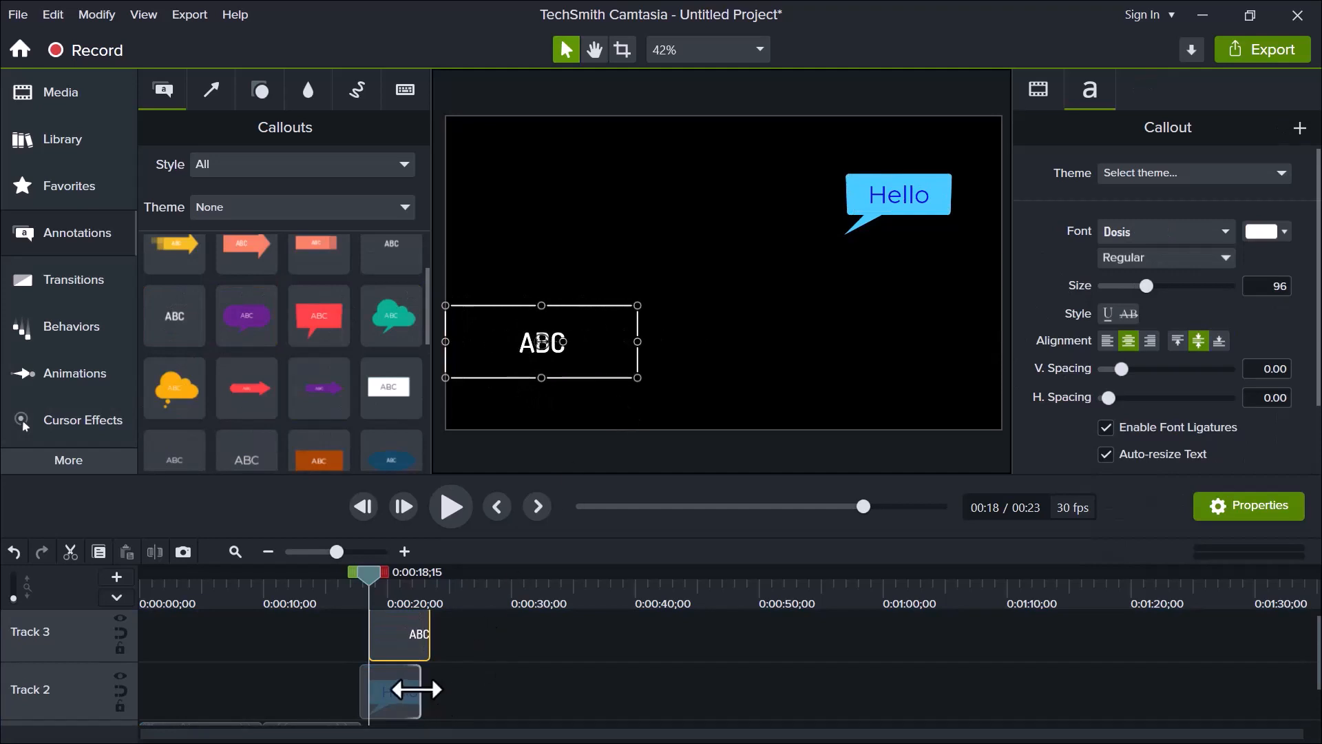
left_click_drag(416, 688, 494, 688)
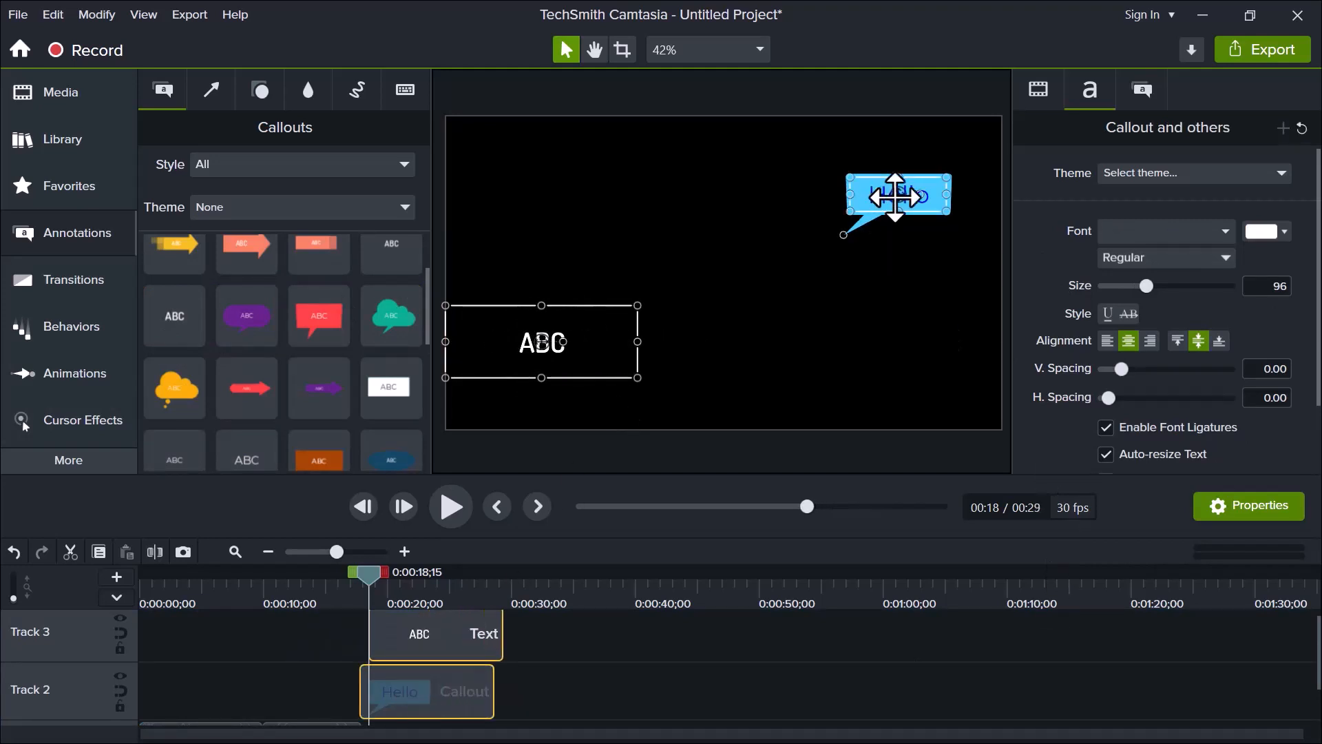
Save the Hello callout as a custom User-style annotation, mark it as a favorite, and set the callout style filter back to All.
left_click(935, 192)
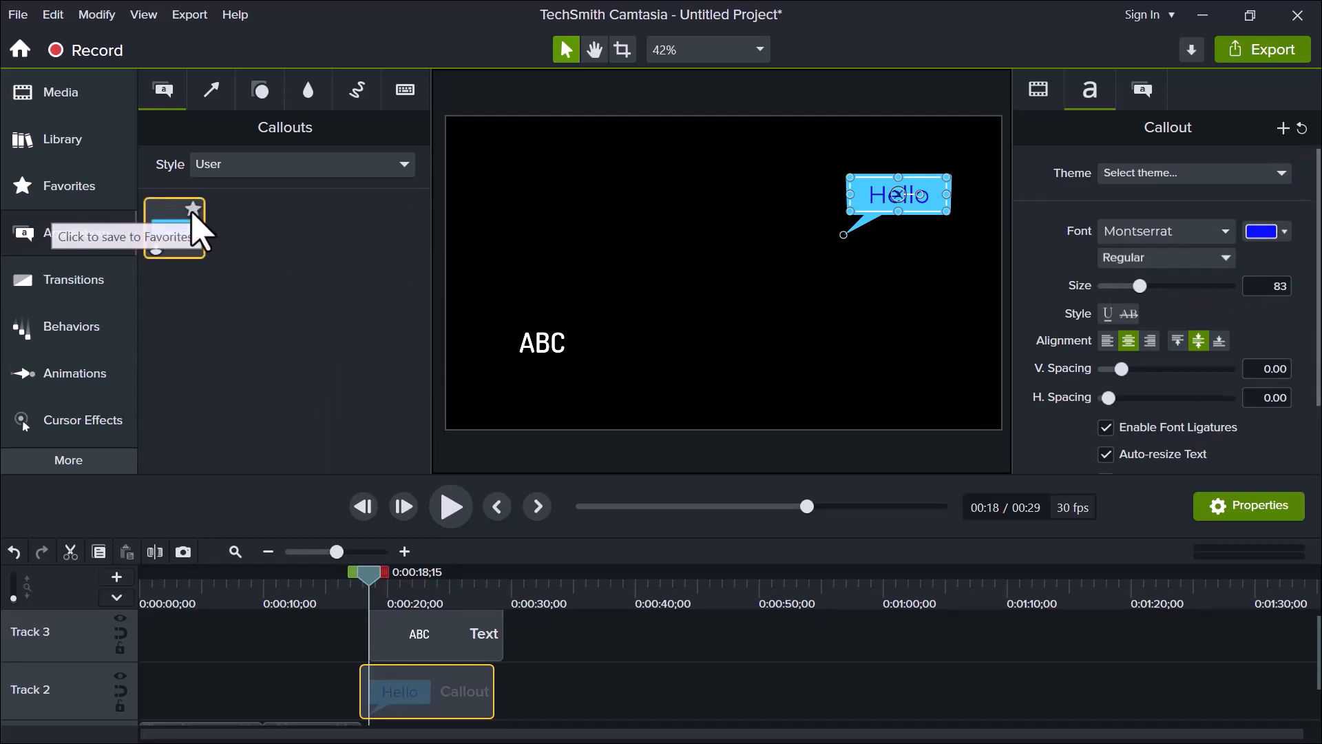
left_click(192, 210)
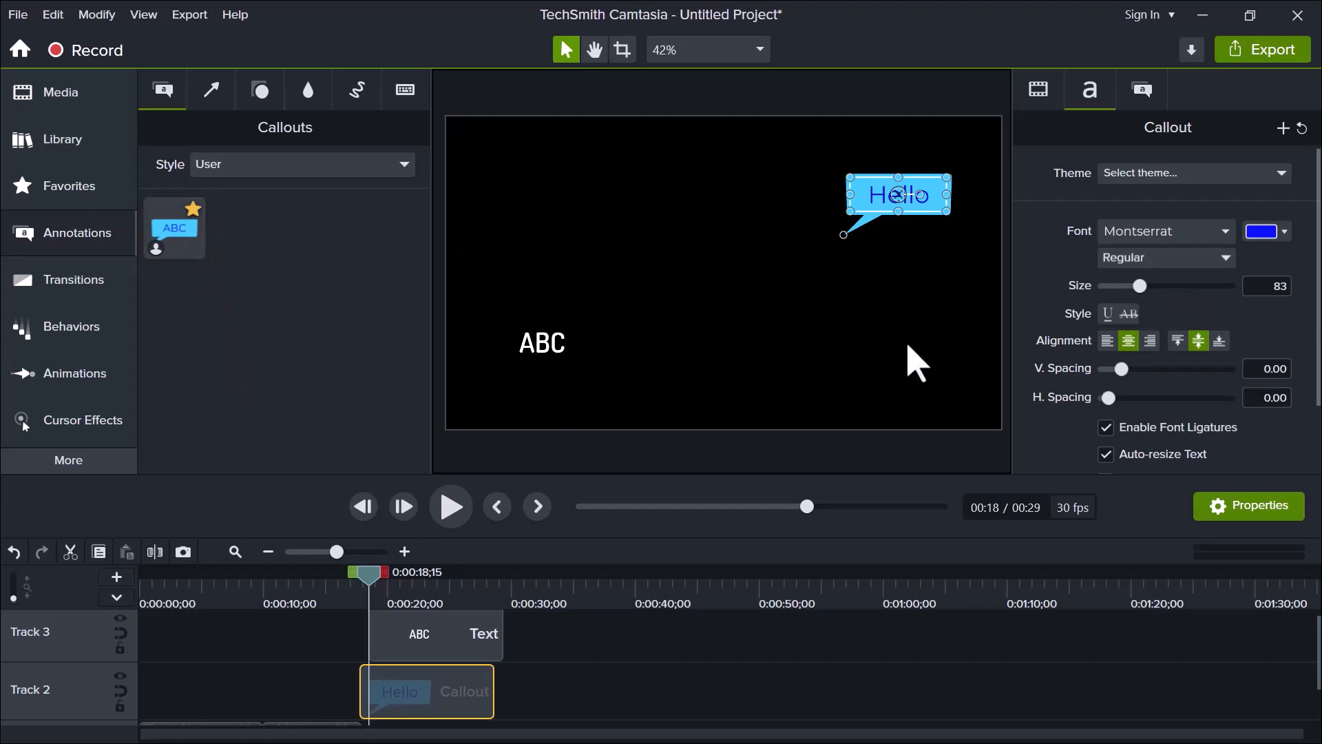
left_click(399, 165)
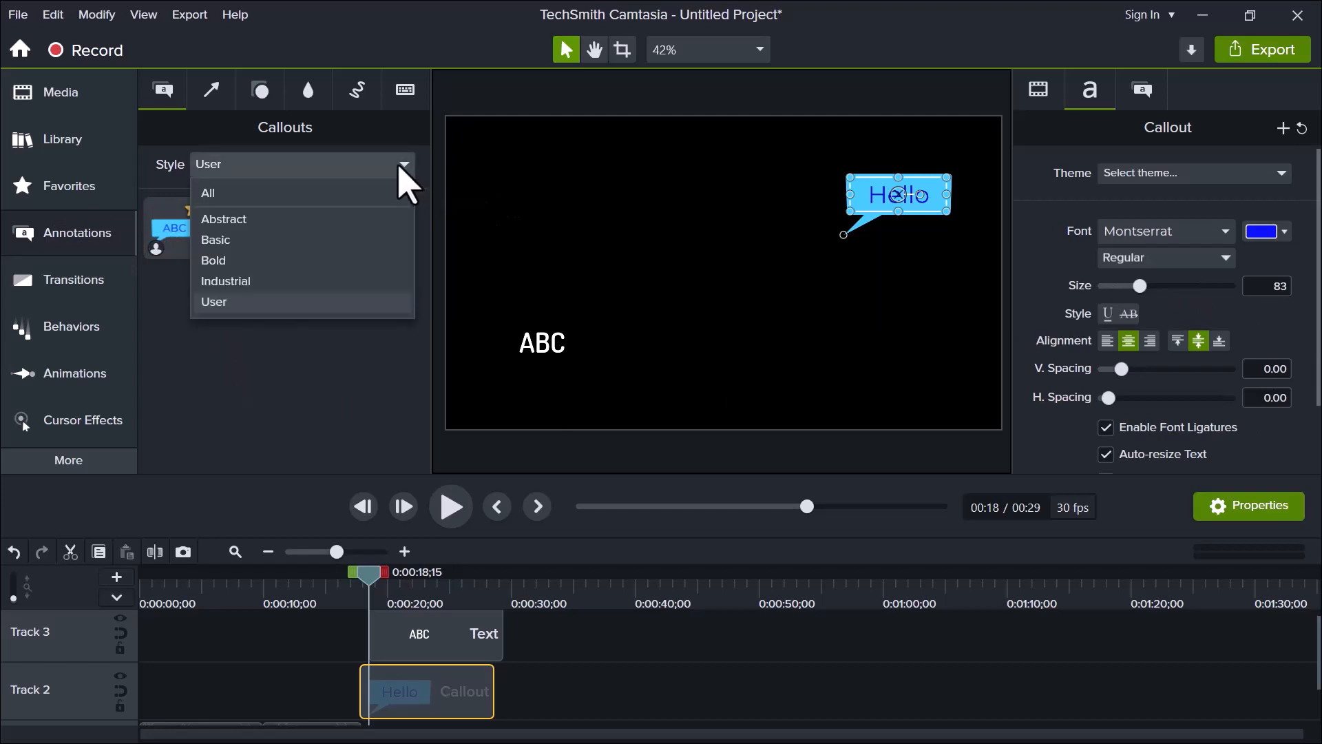
left_click(306, 193)
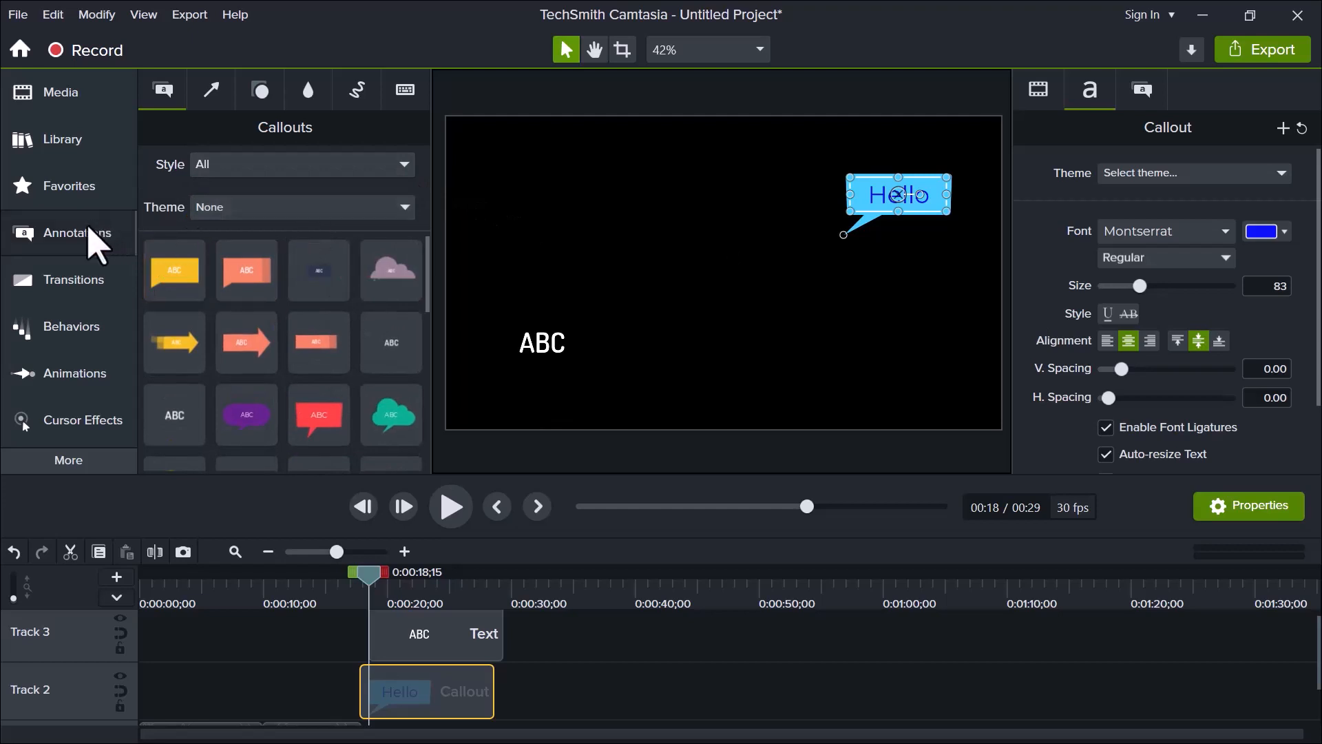
Place the favorite blue callout in the canvas's upper-left area and change the white text callout to "Camtasia".
left_click(88, 186)
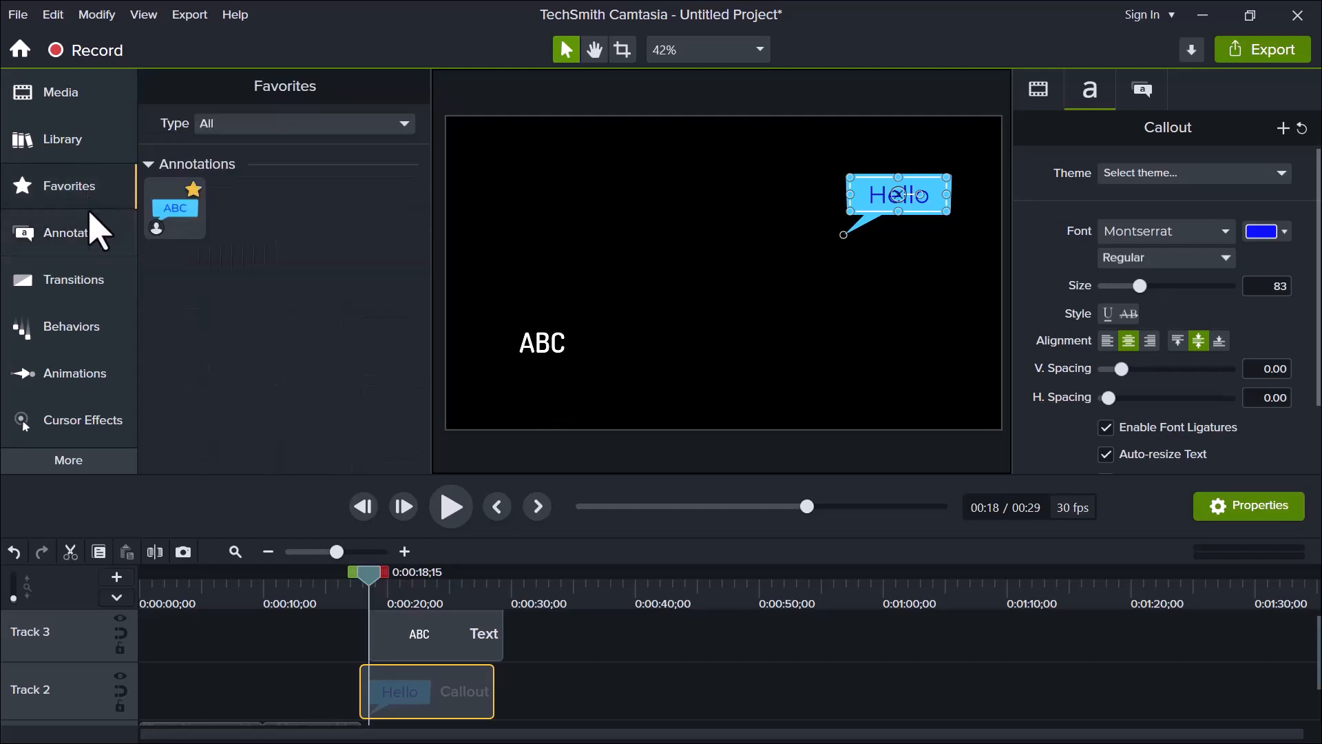
left_click_drag(249, 202, 572, 251)
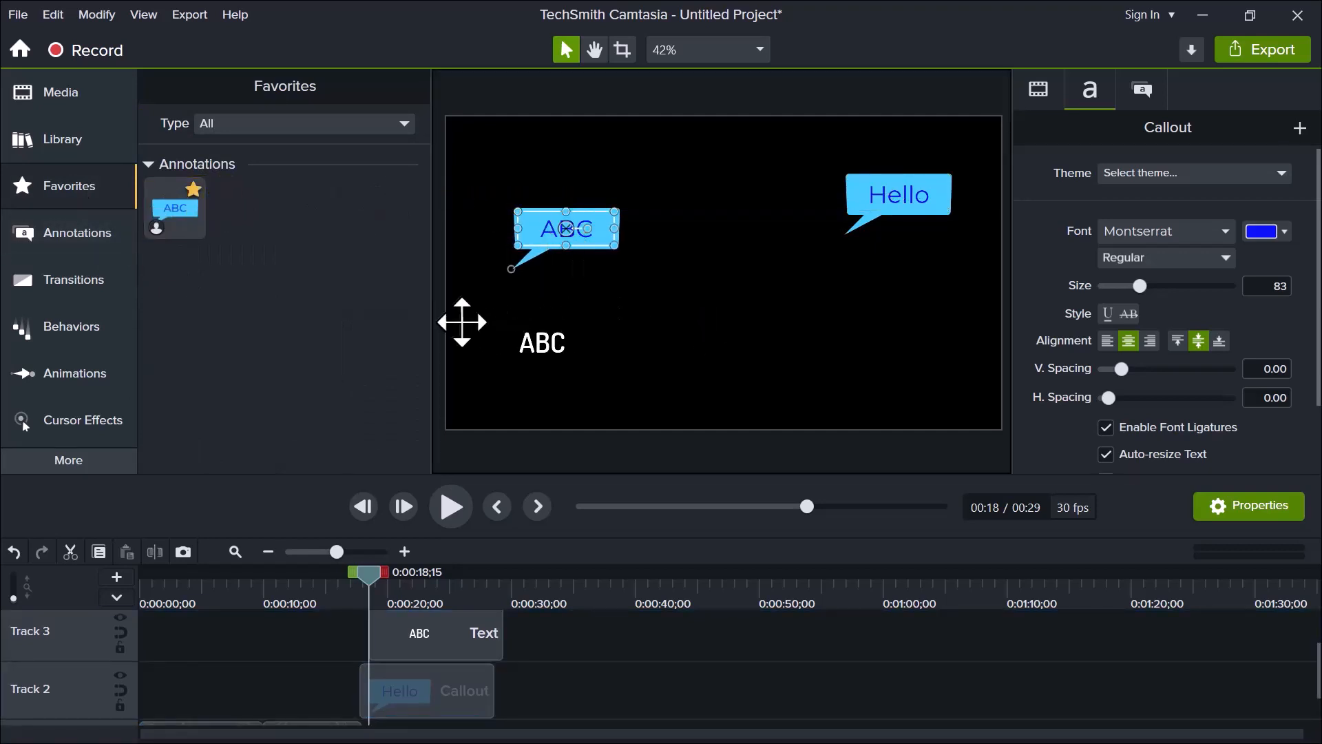
double_click(589, 348)
type("Camtasia")
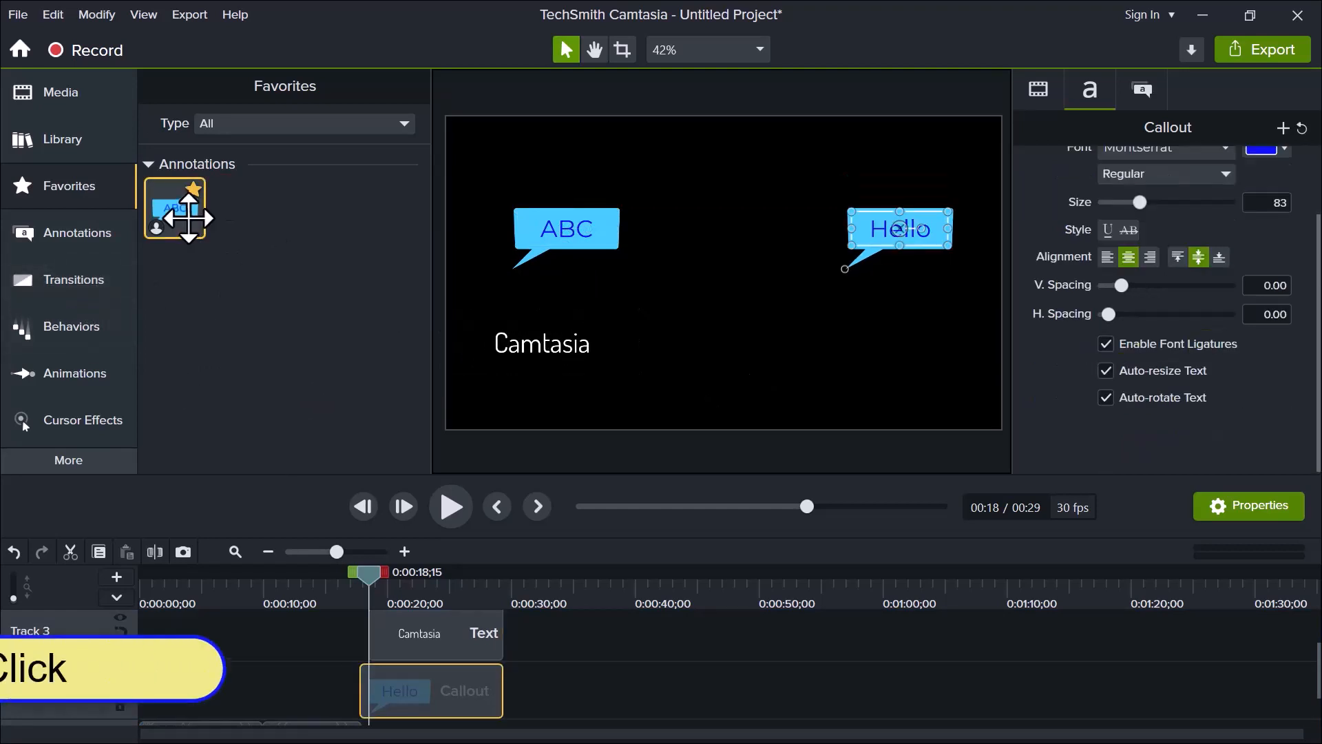
Remove the custom blue speech bubble from Favorites.
right_click(194, 217)
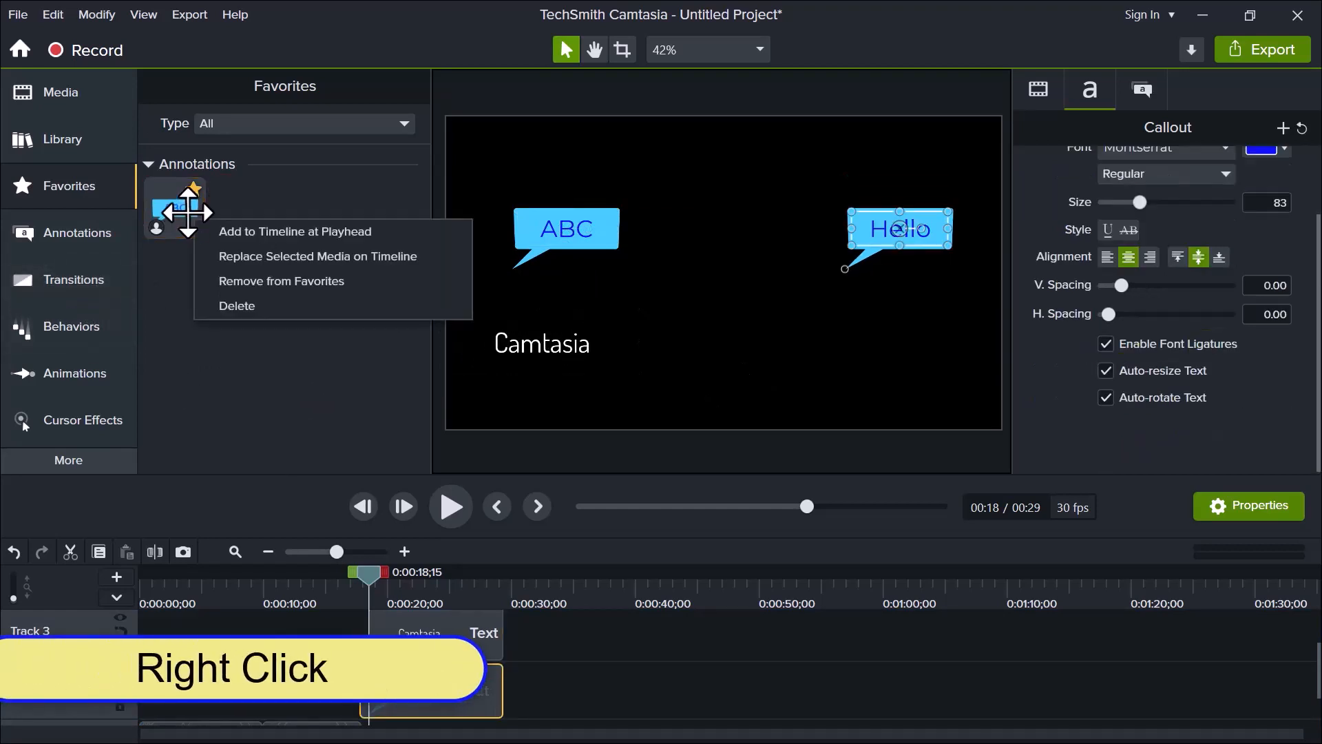
left_click(266, 281)
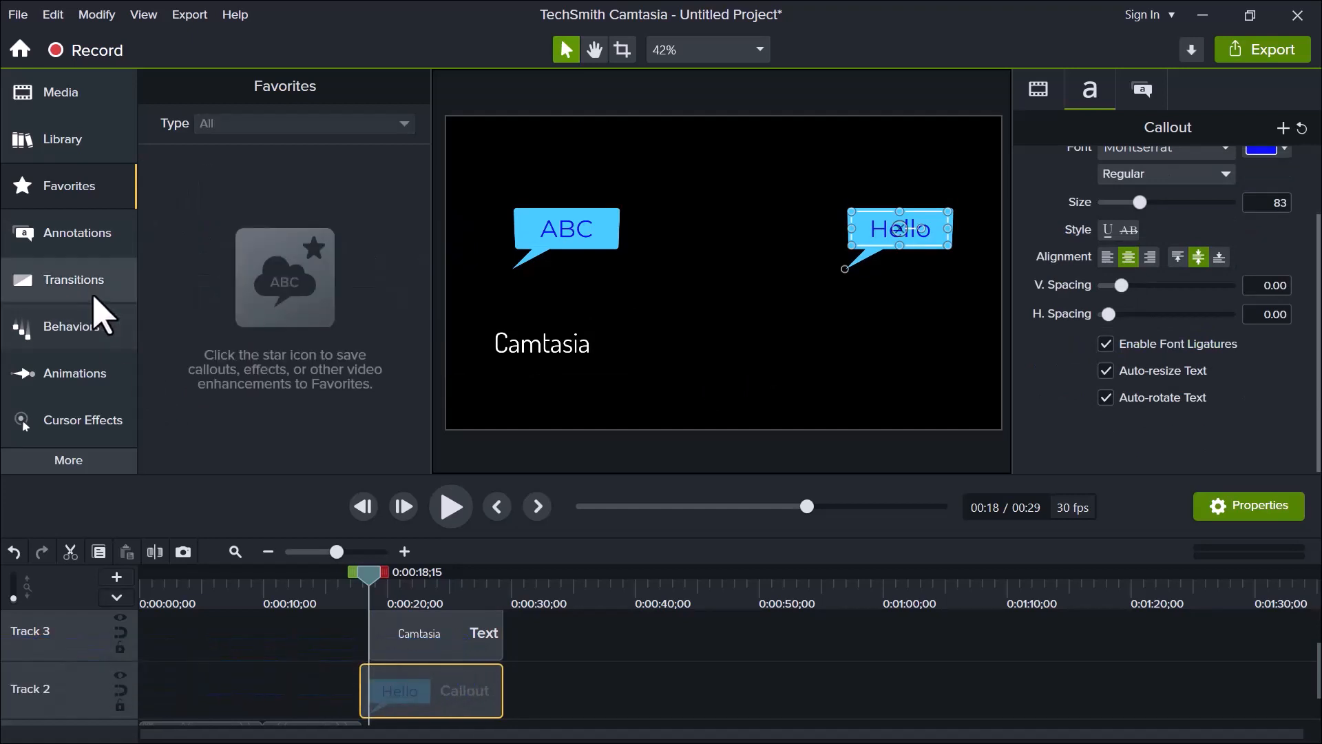
Browse to the transitions and shift the callouts down a track, with Hello on Track 1 after the outro and Camtasia on Track 2.
left_click(93, 289)
scroll(324, 628, "down", 1)
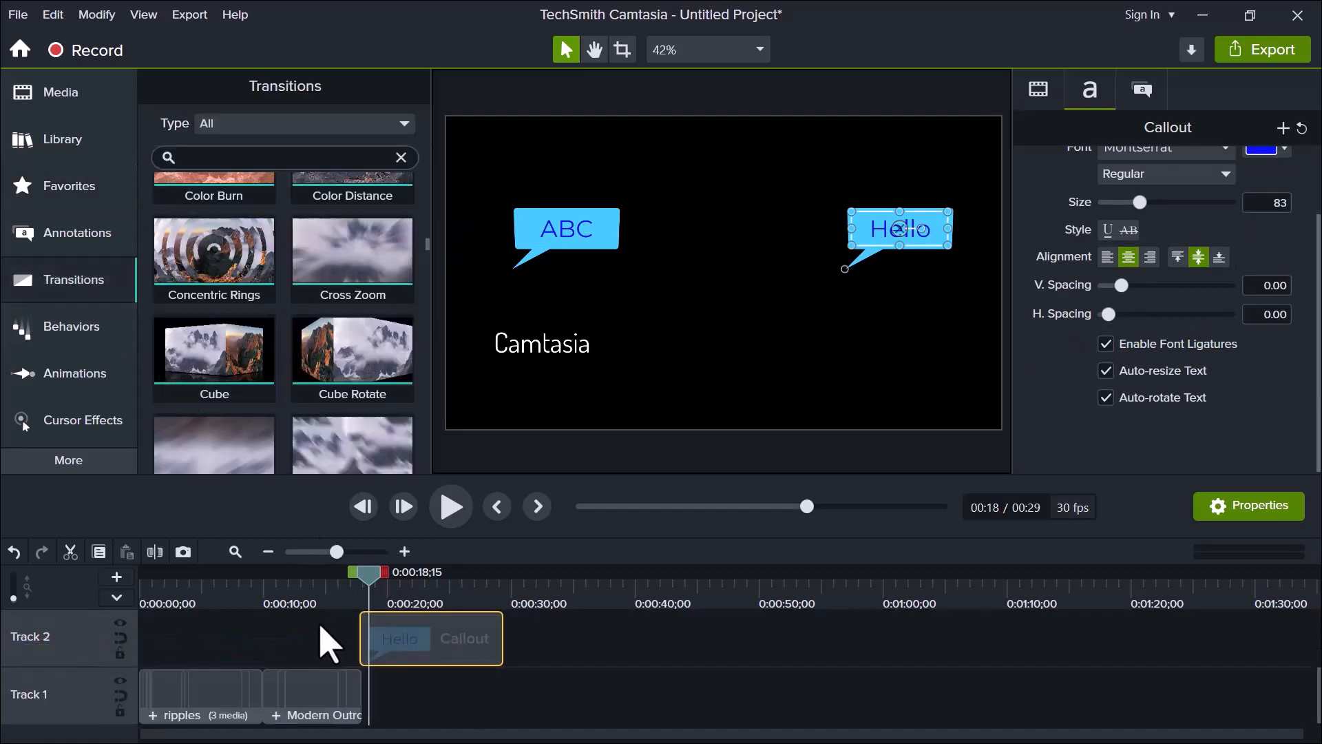
scroll(494, 680, "up", 1)
left_click_drag(562, 651, 460, 737)
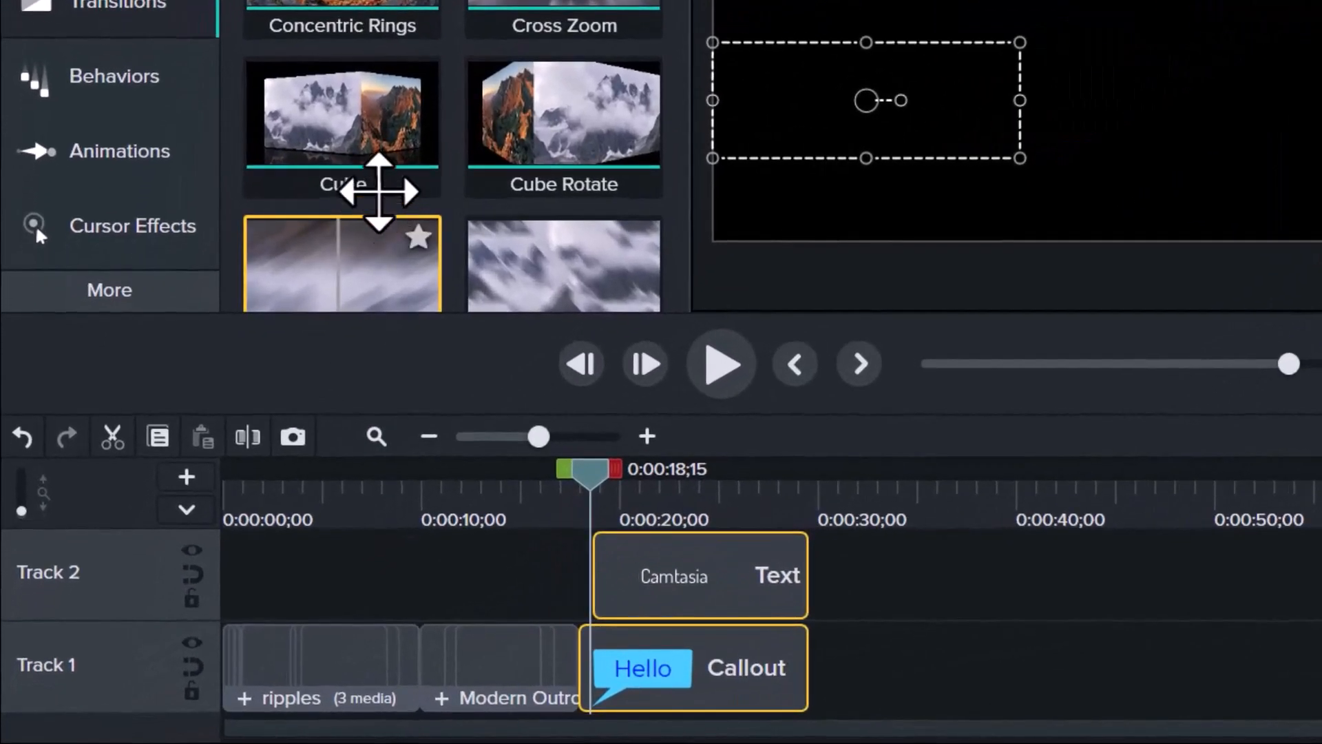
Apply the Cube Rotate transition at the start of the ripples intro and Doorway between the intro and Modern Outro.
left_click_drag(552, 142, 240, 668)
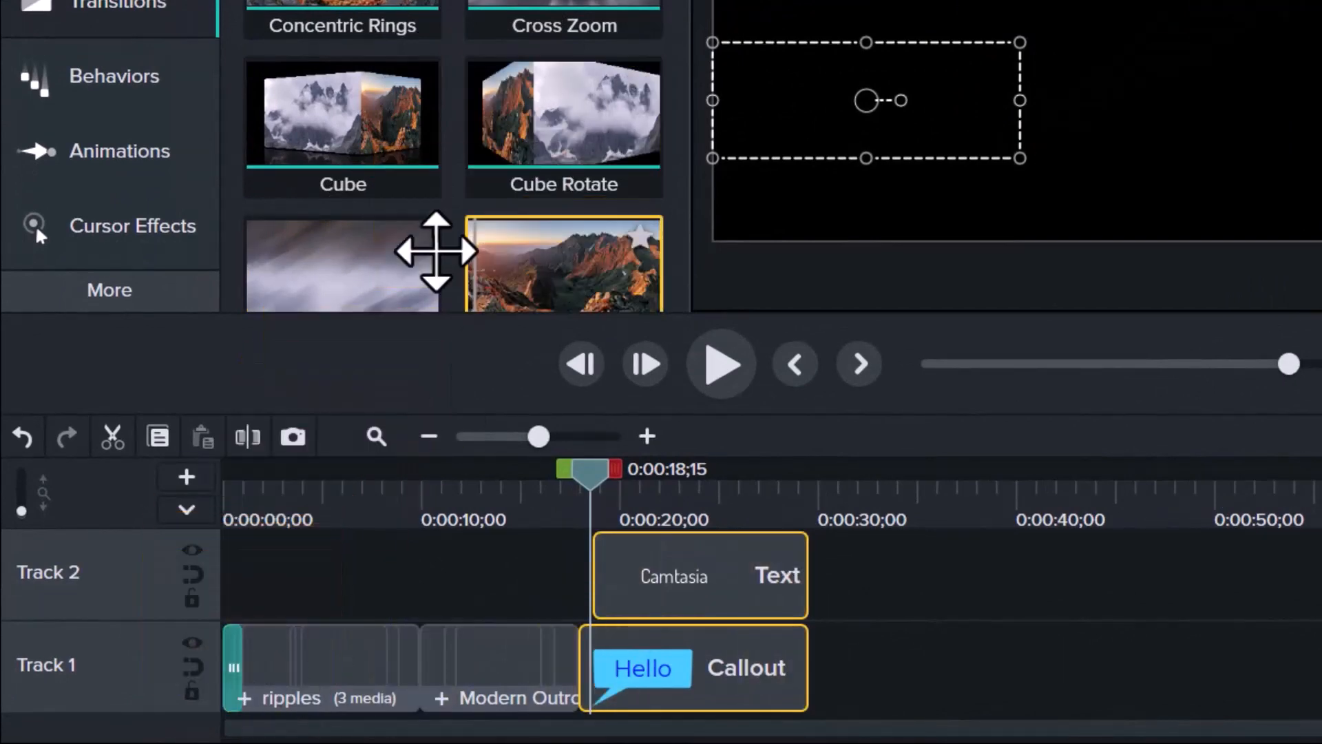
scroll(366, 121, "down", 2)
scroll(325, 197, "down", 3)
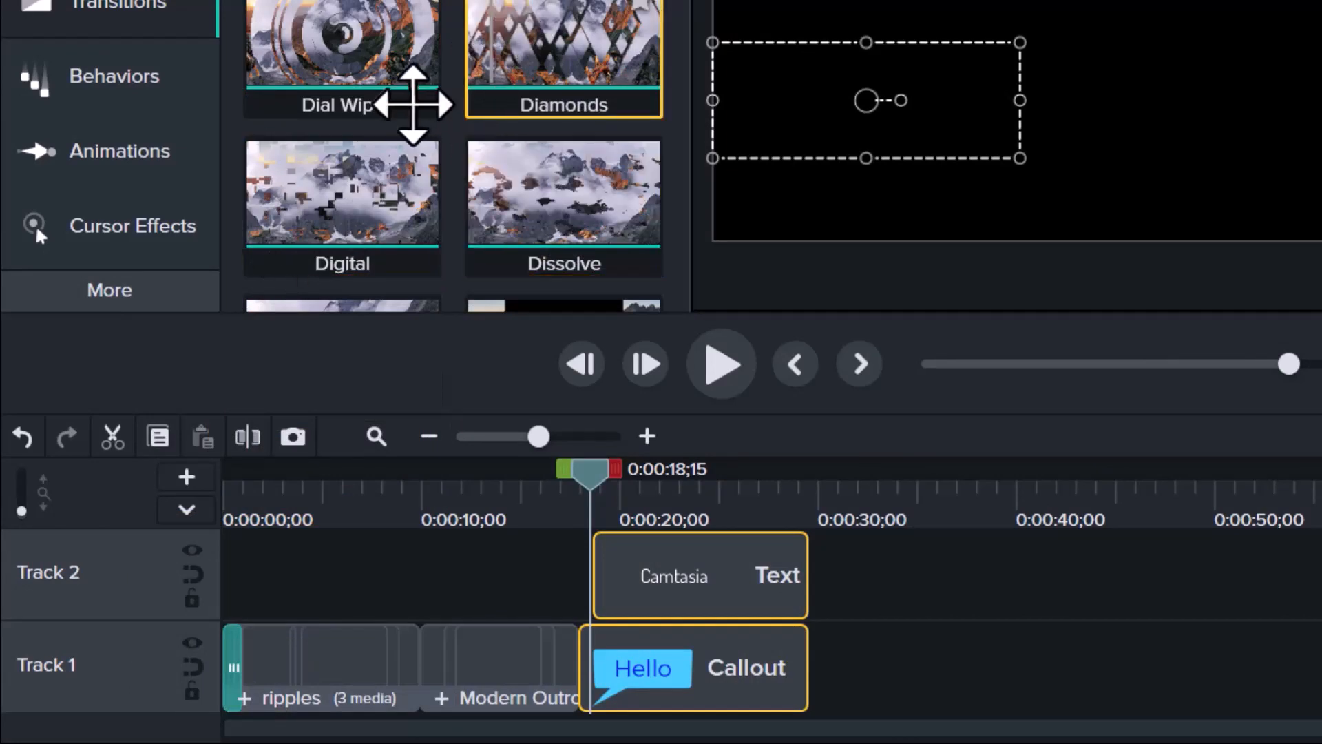
scroll(413, 110, "down", 4)
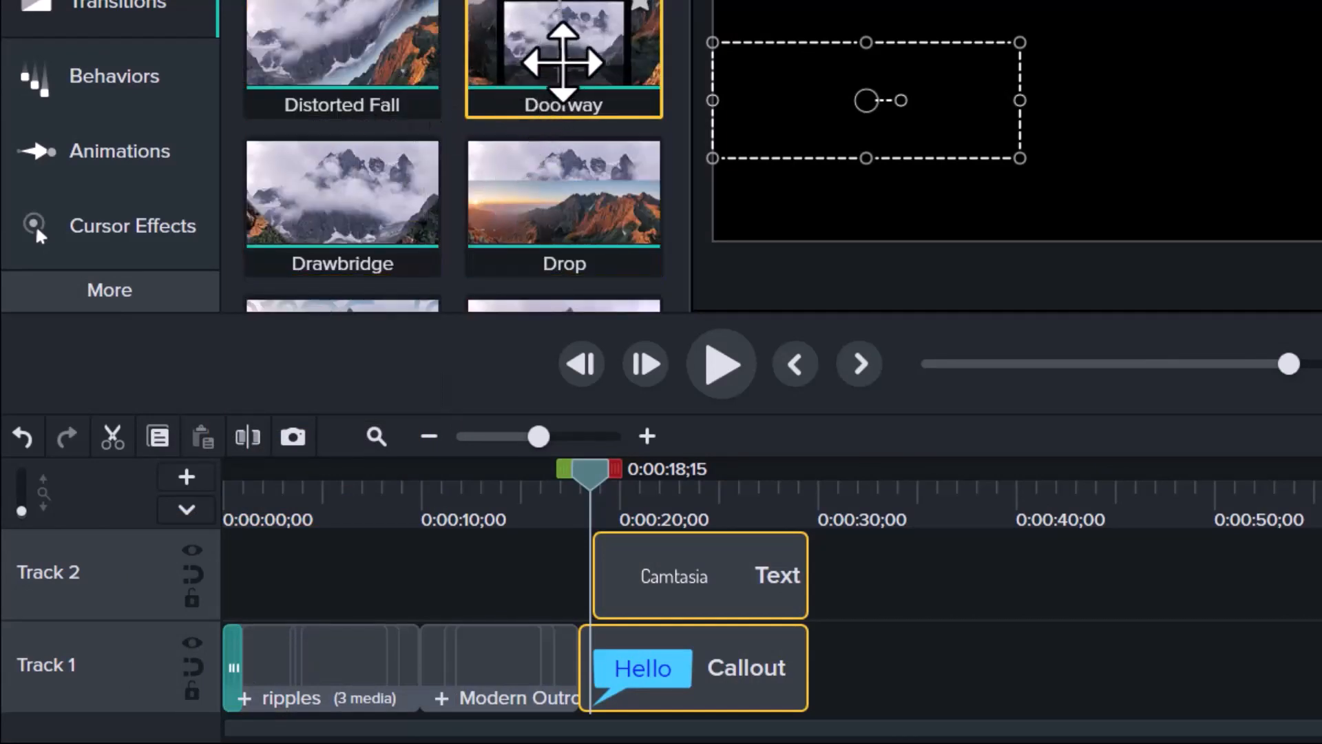
left_click_drag(561, 53, 432, 663)
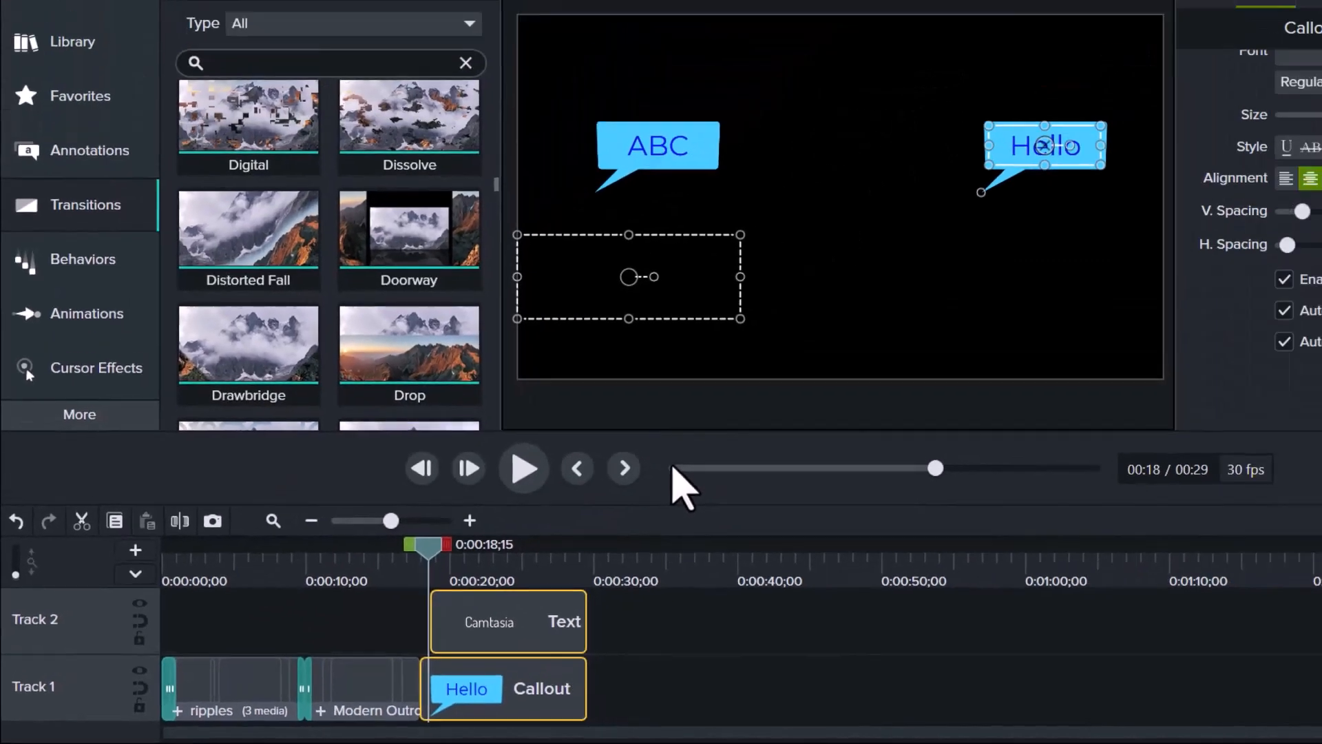
Preview the transitions at the start of the intro and between the intro and the outro.
left_click(917, 368)
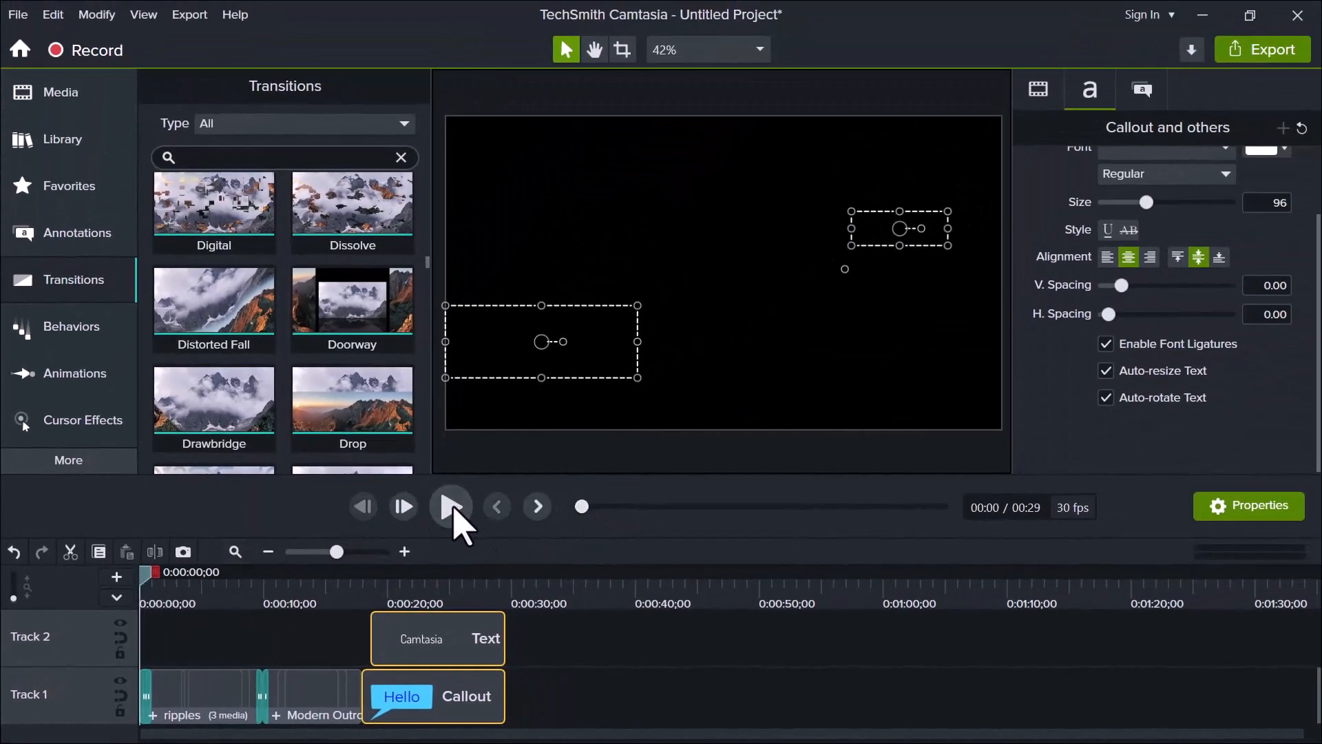
left_click(452, 507)
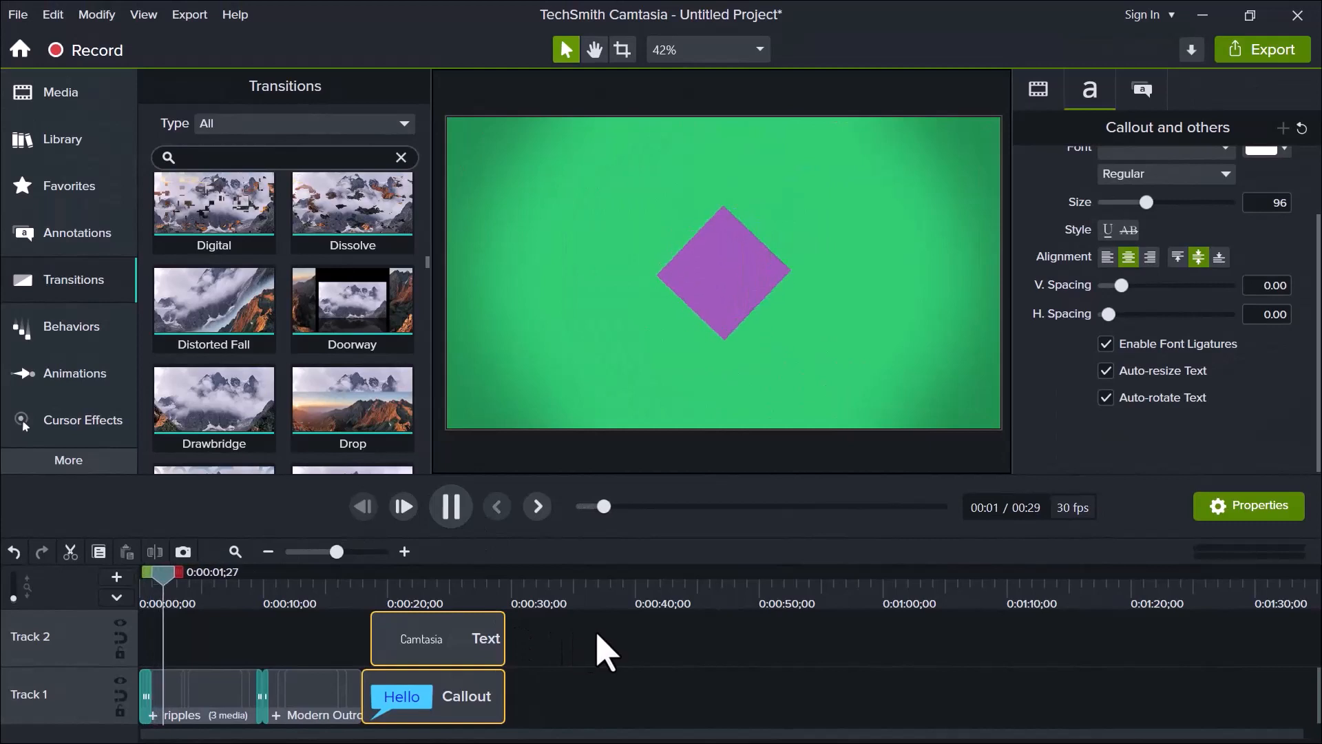
left_click(244, 603)
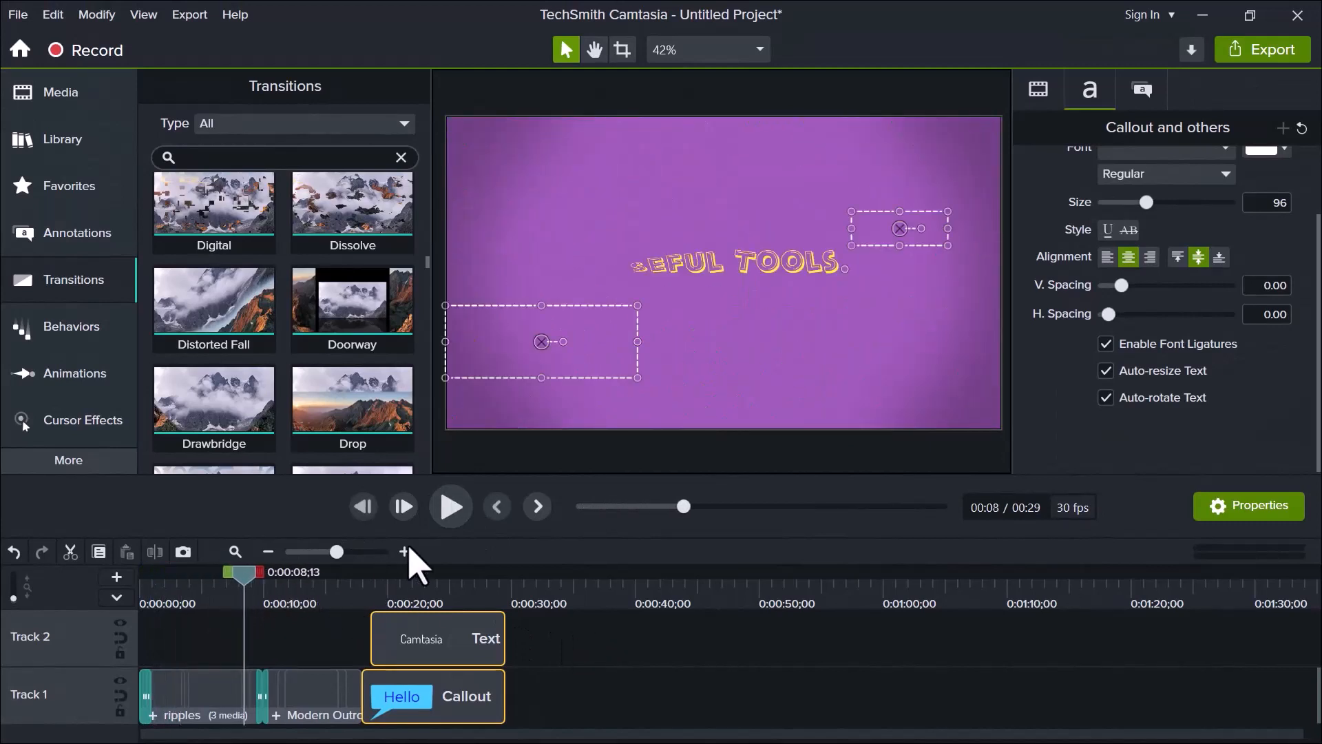
left_click(453, 516)
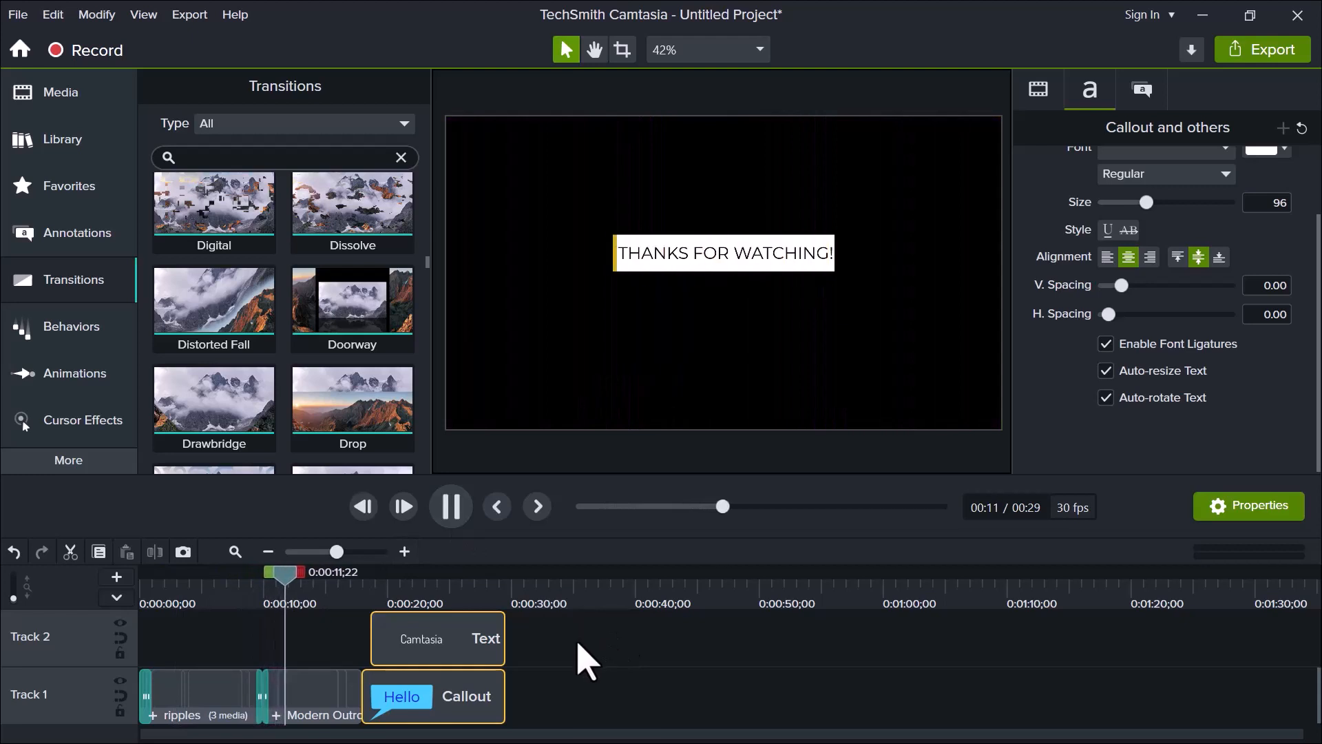
left_click(451, 509)
left_click(358, 595)
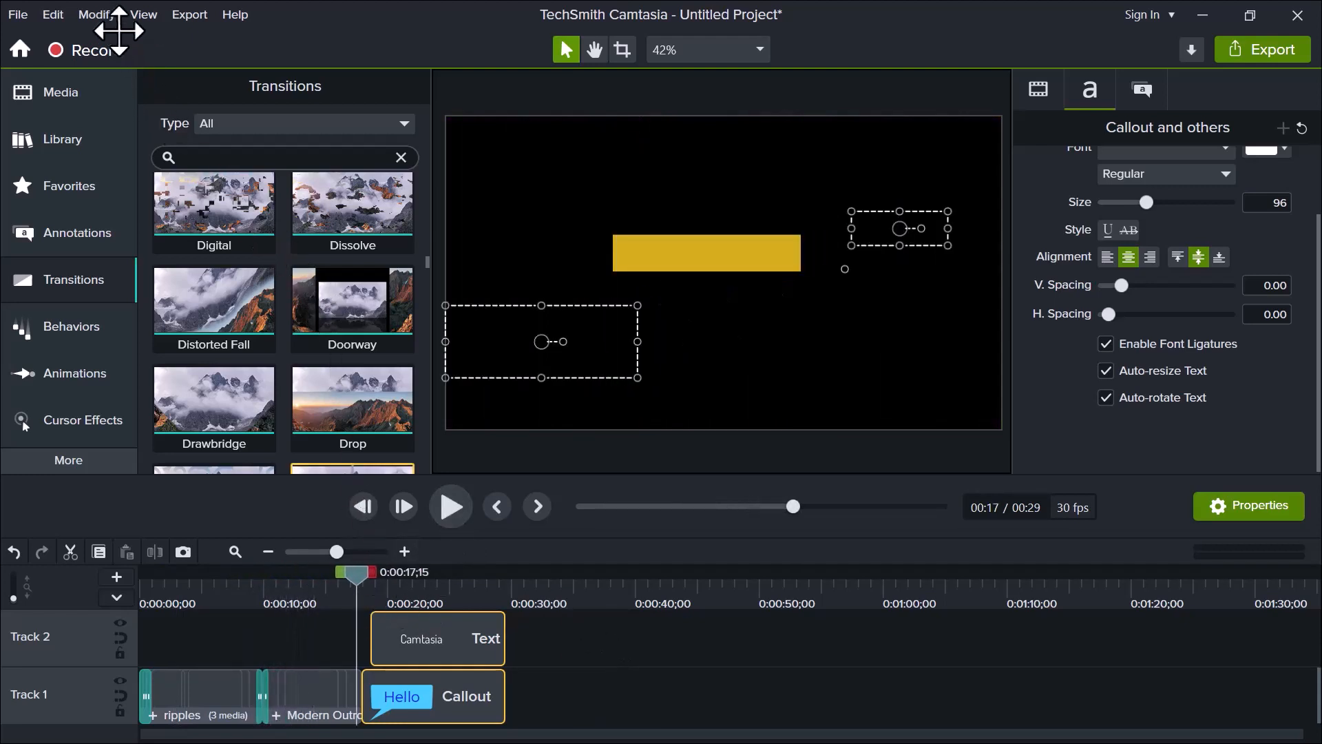
Examine the program options and default durations in Preferences, including the transition duration.
left_click(54, 15)
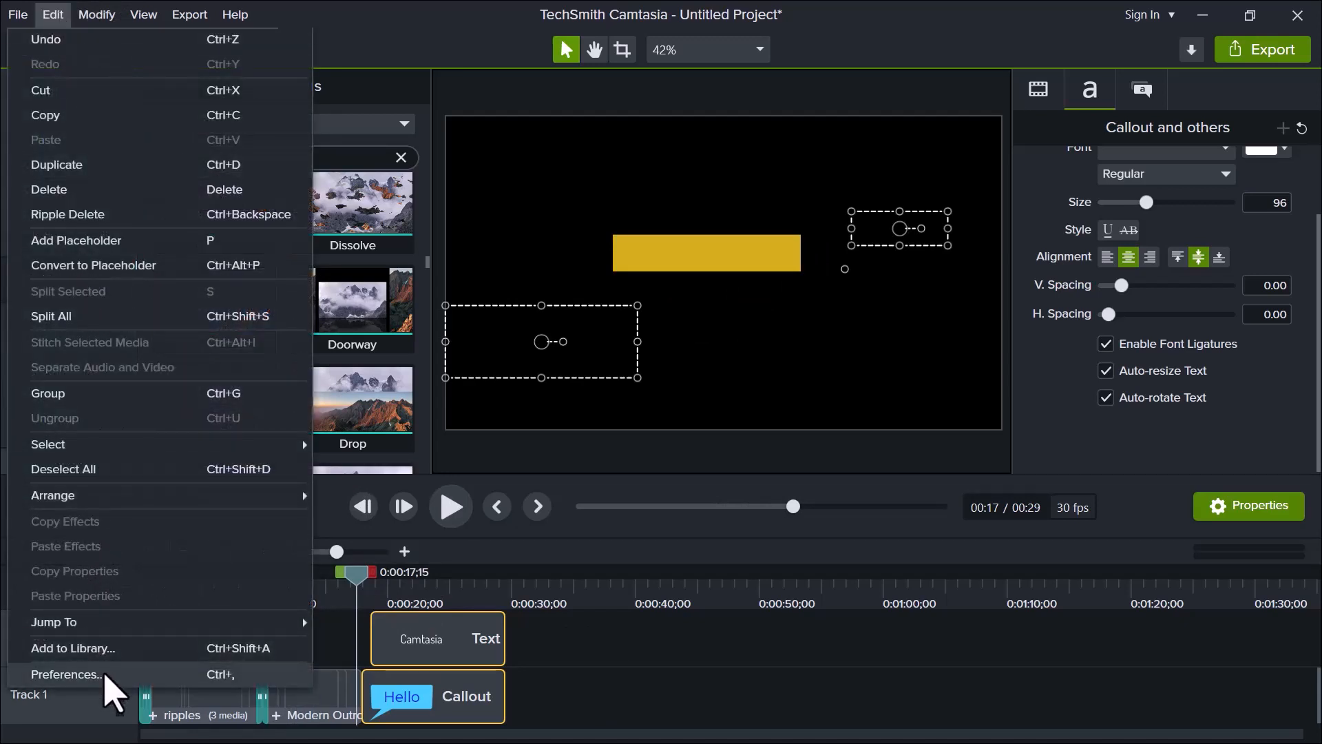
left_click(66, 674)
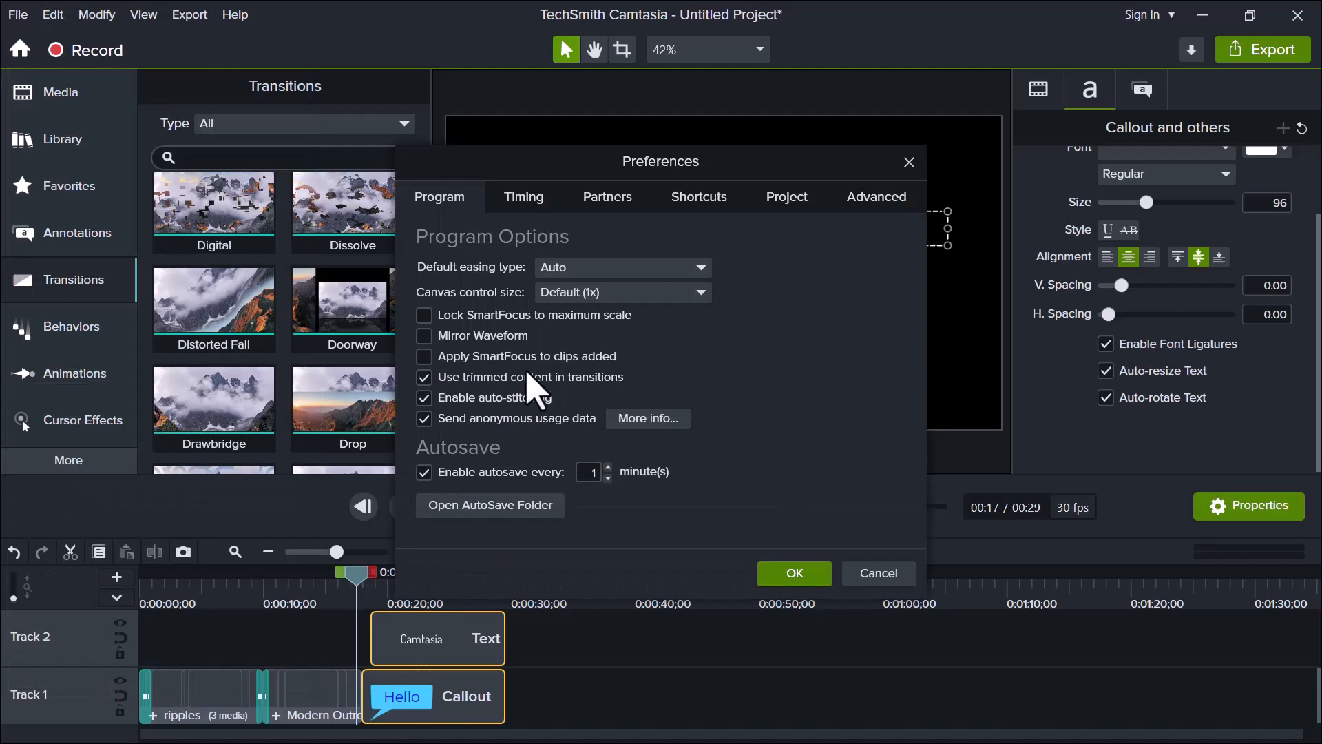
left_click(523, 200)
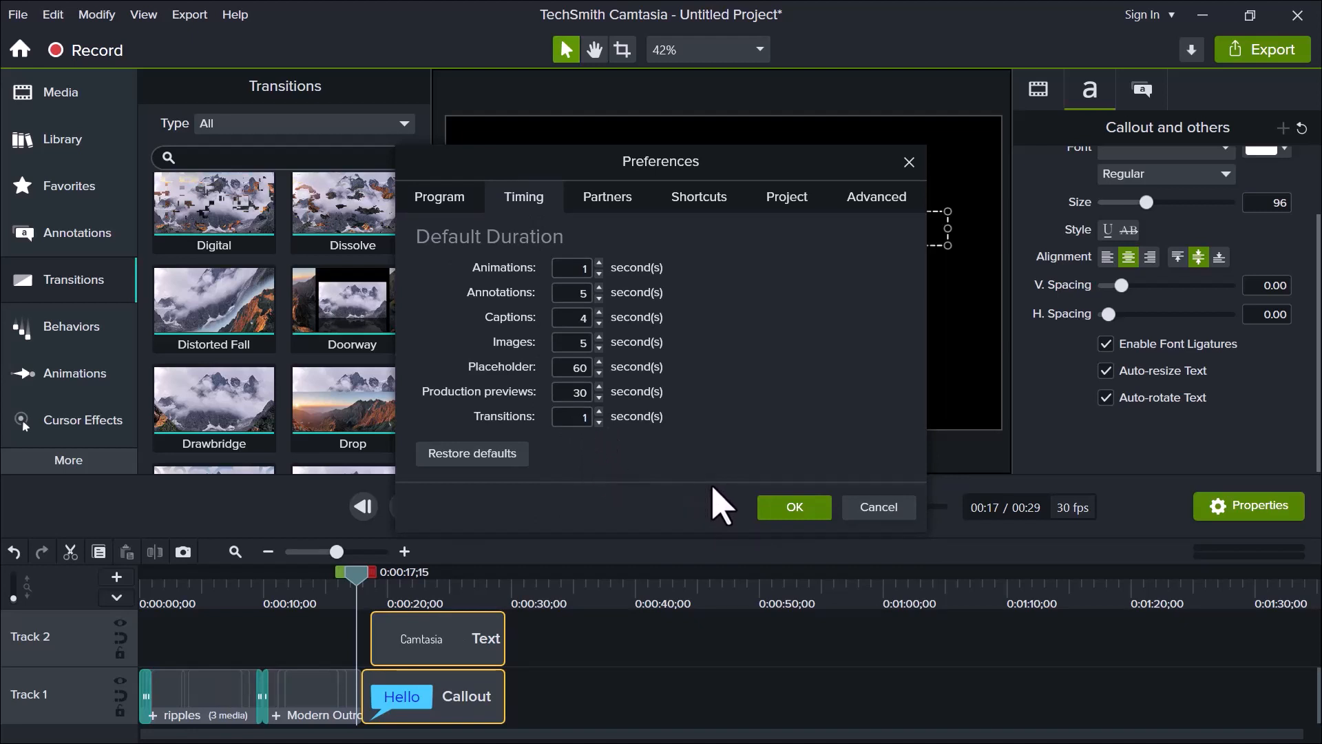
left_click(783, 511)
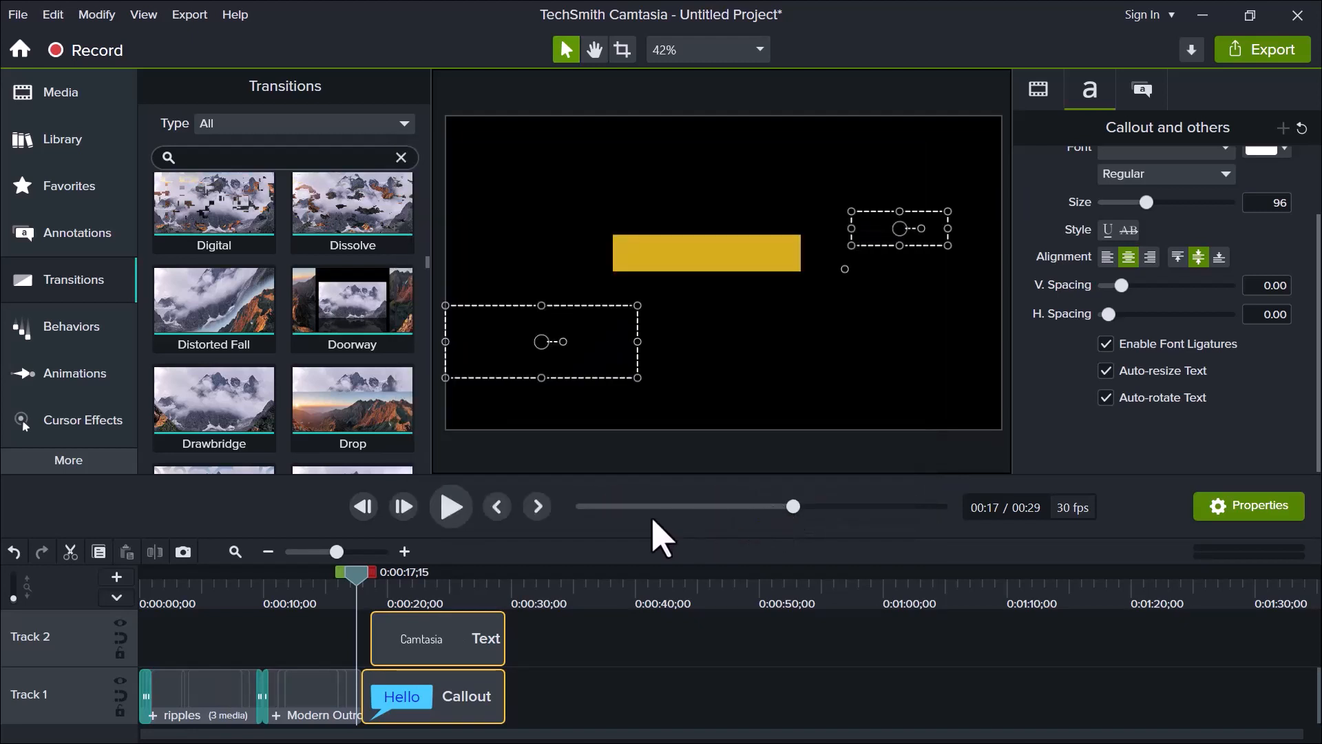
Lengthen the Doorway transition between the intro and outro to 1 second 10 frames.
left_click(269, 601)
left_click(359, 552)
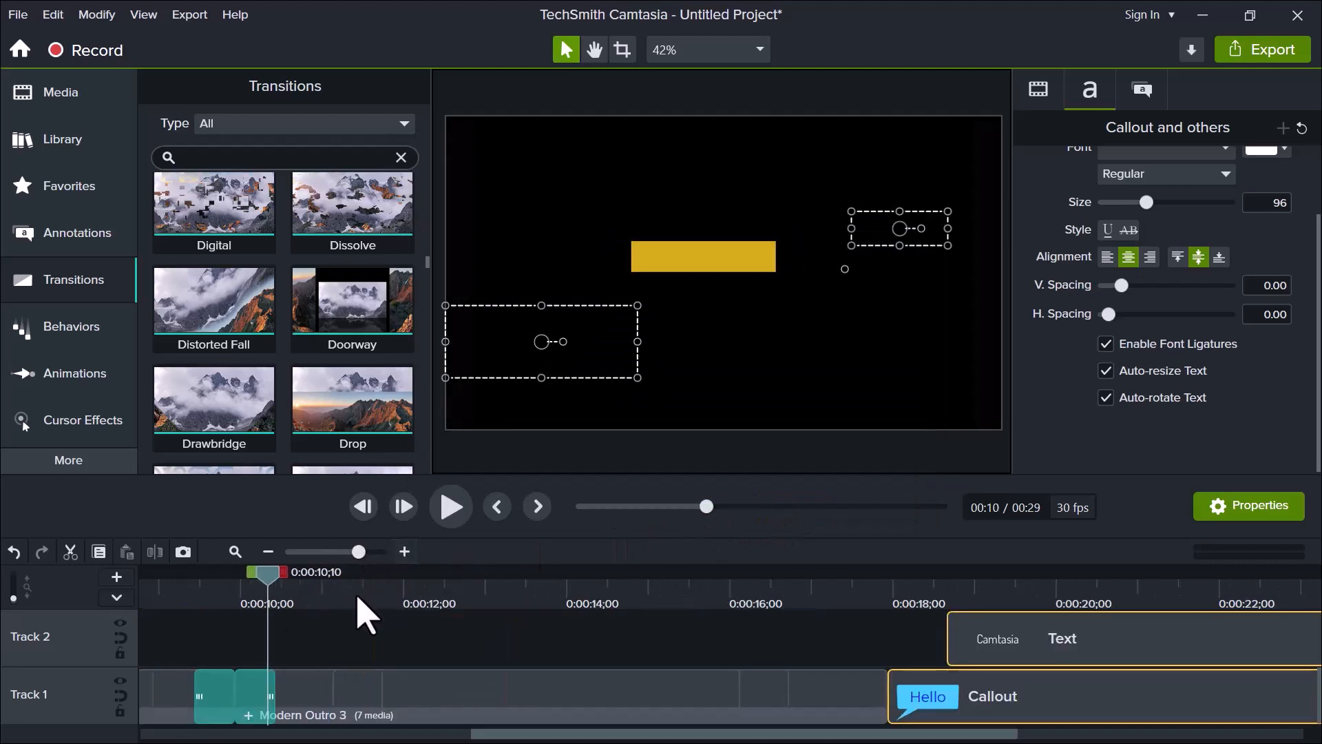
mouse_move(270, 695)
left_mouse_down()
mouse_move(308, 691)
mouse_move(275, 691)
left_mouse_up()
left_click_drag(269, 692, 289, 692)
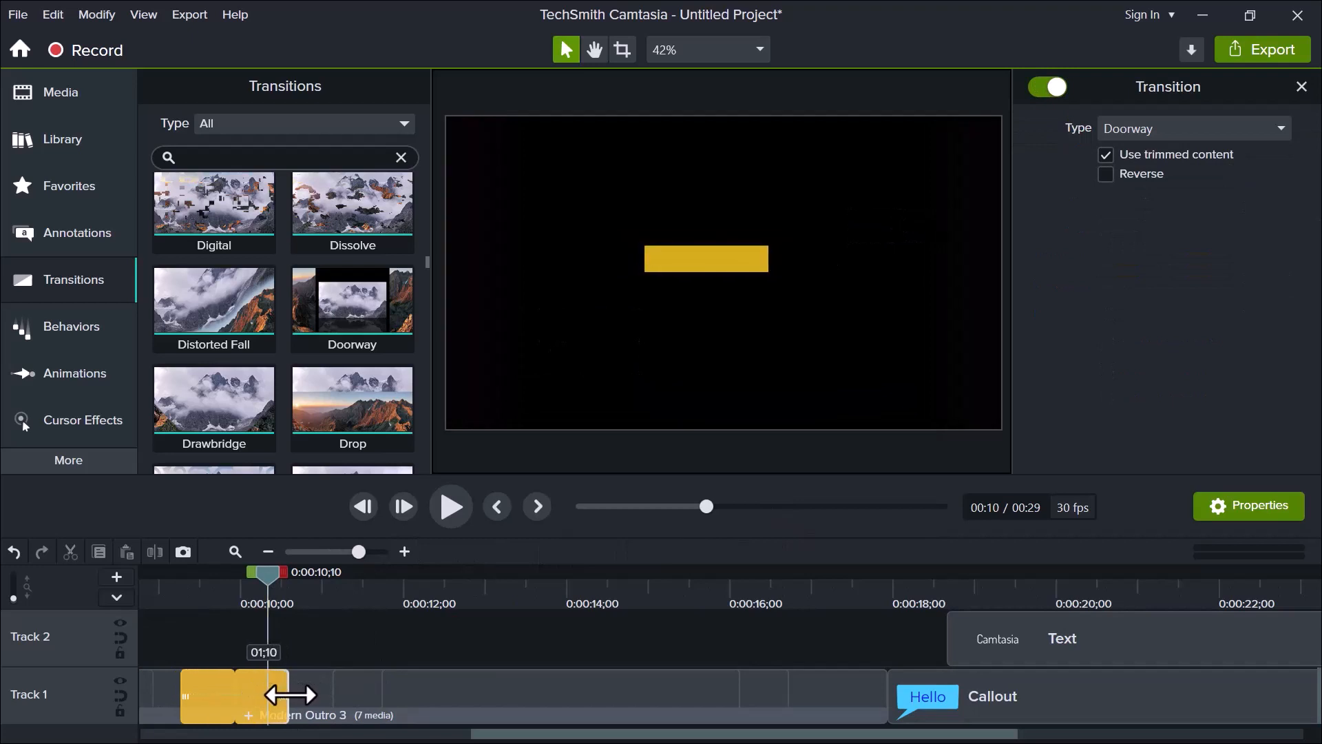
Play back the Doorway transition into the outro to check its timing.
left_click(182, 579)
left_click(454, 507)
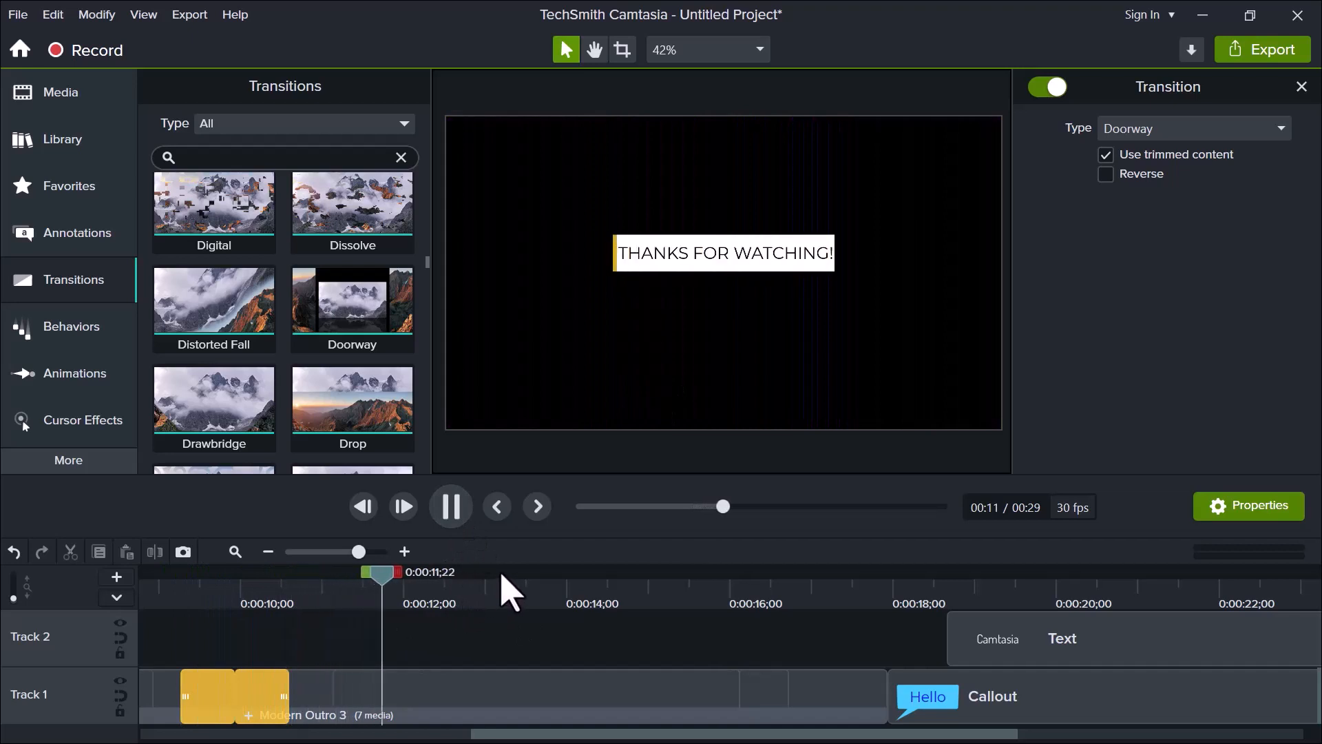
left_click(451, 507)
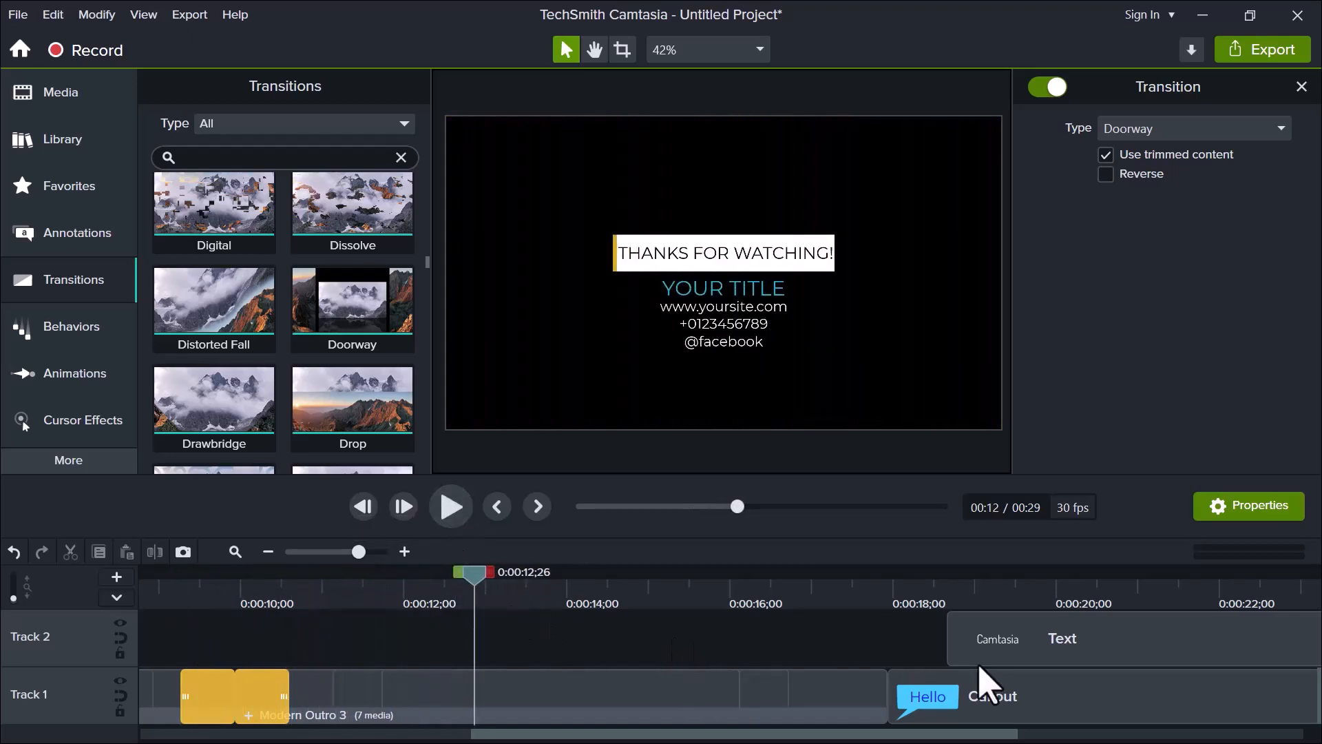
Apply the Jump And Fall behavior to the Camtasia text and examine the behavior's During and Out settings.
left_click(1058, 600)
left_click(1063, 637)
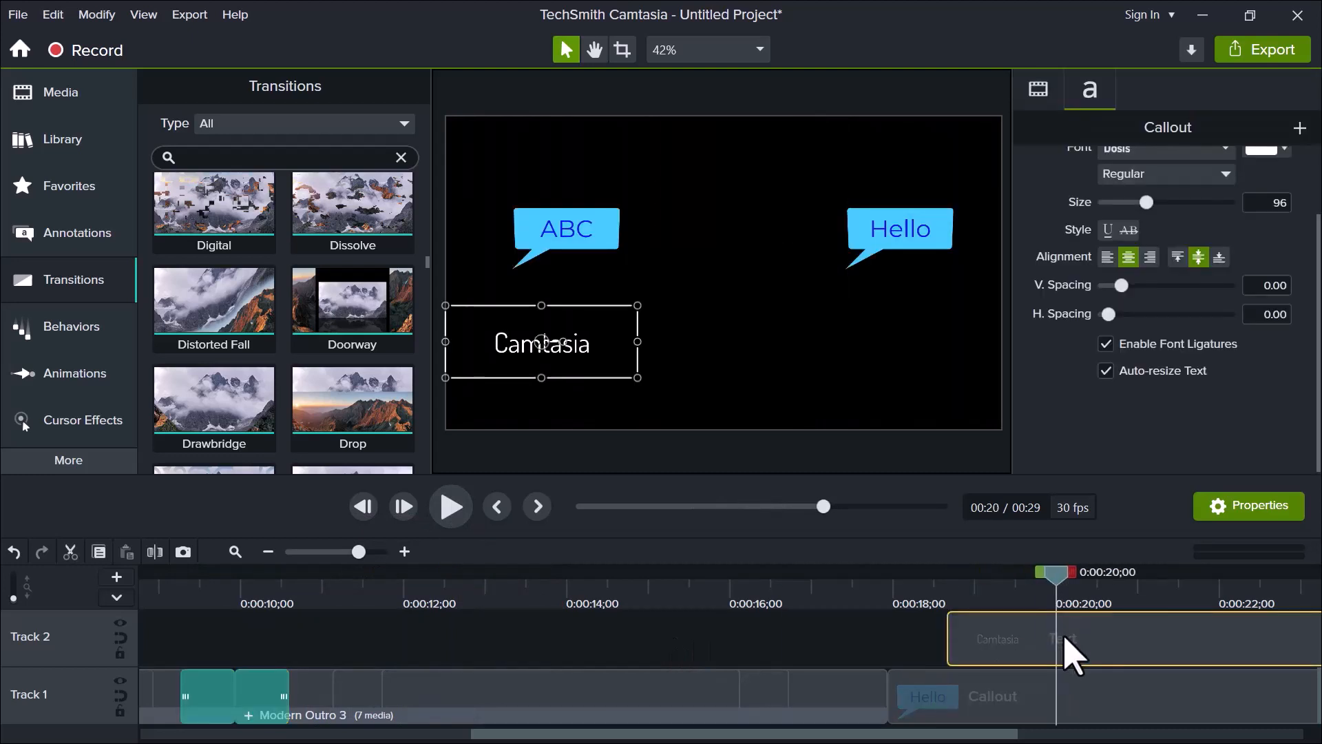
left_click(62, 327)
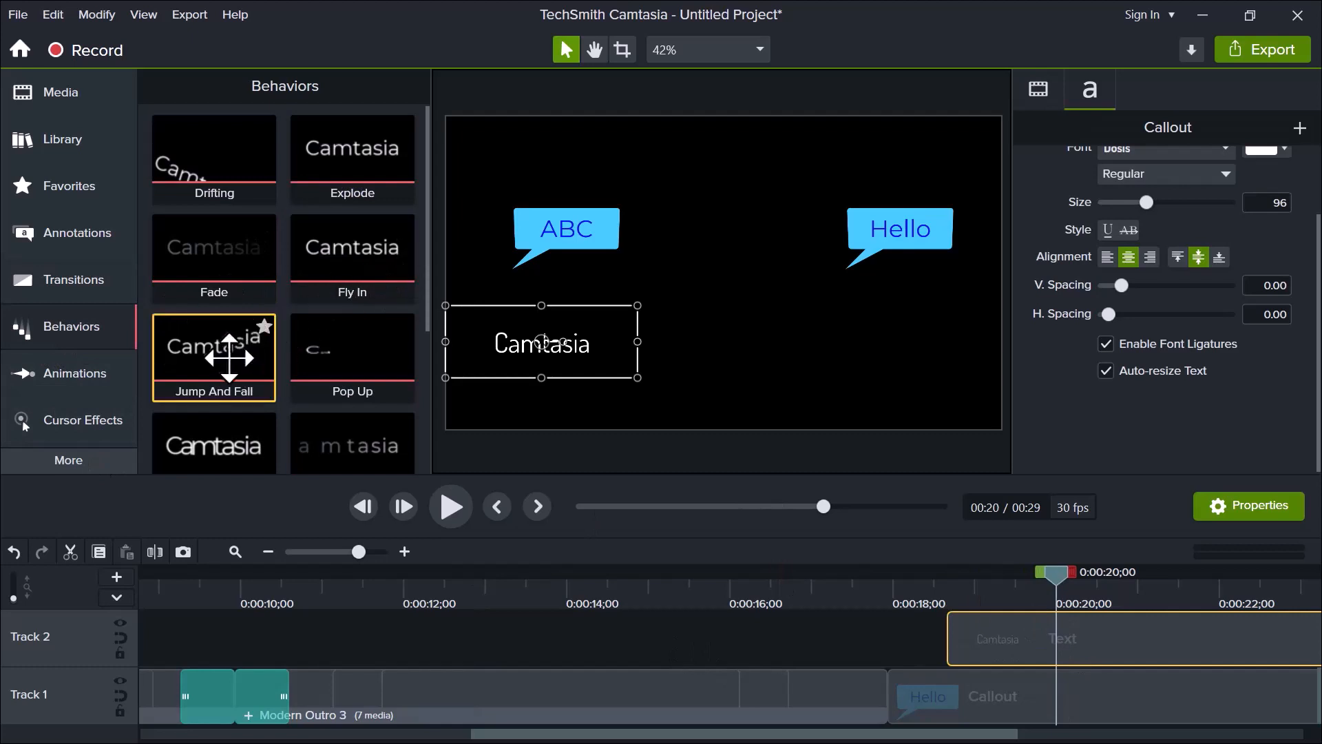
left_click_drag(245, 357, 552, 358)
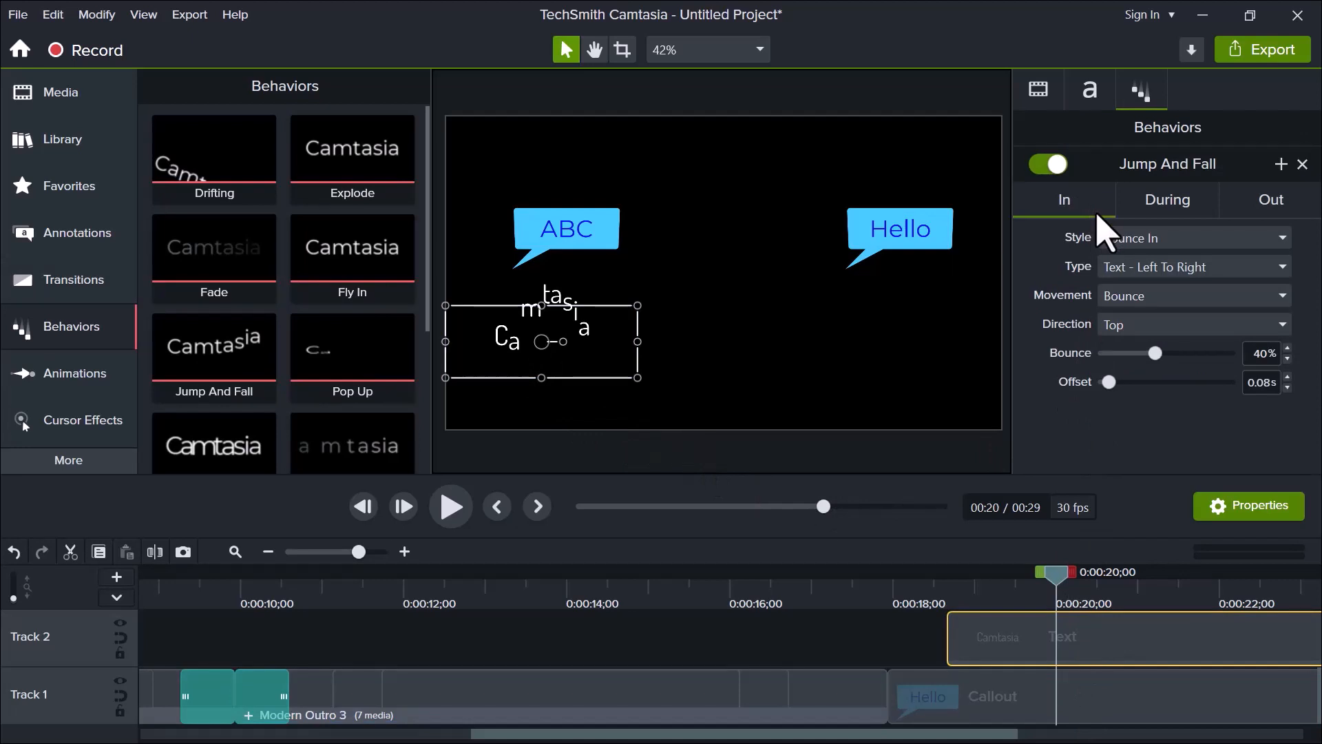
left_click(1171, 201)
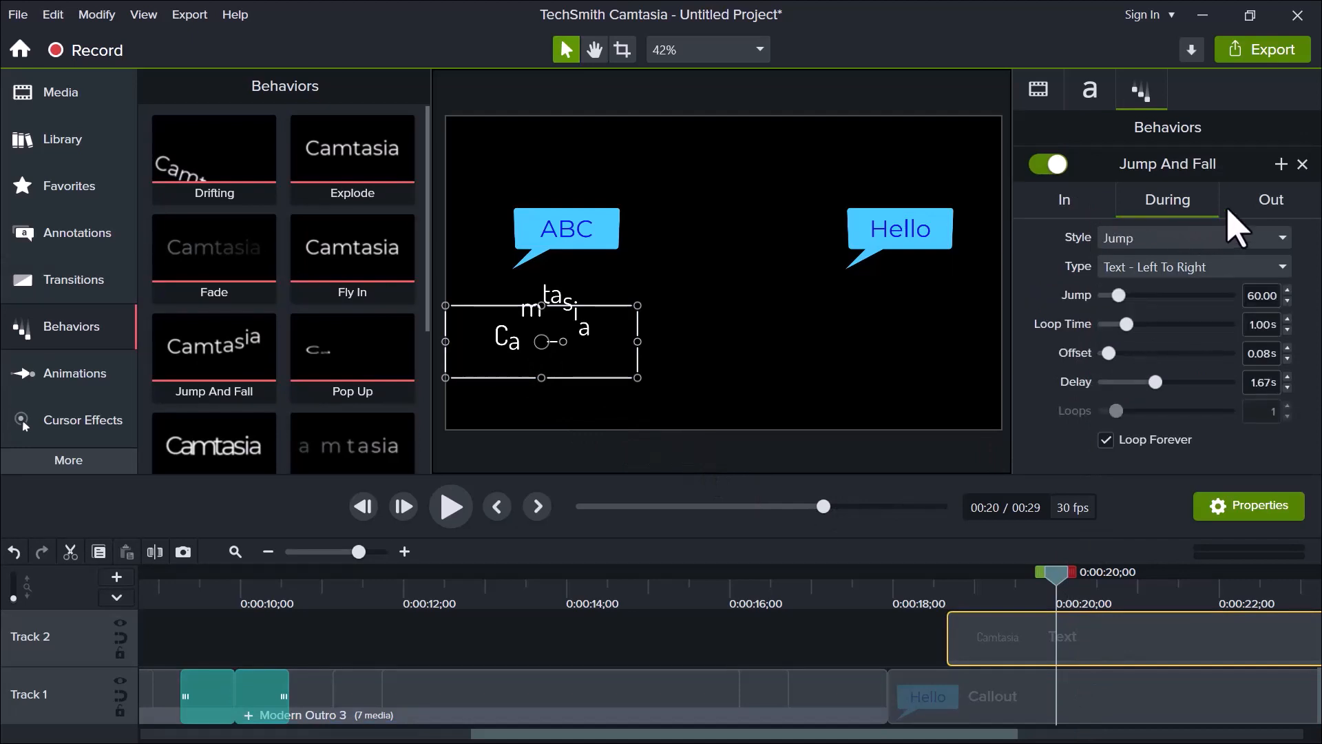
left_click(1266, 206)
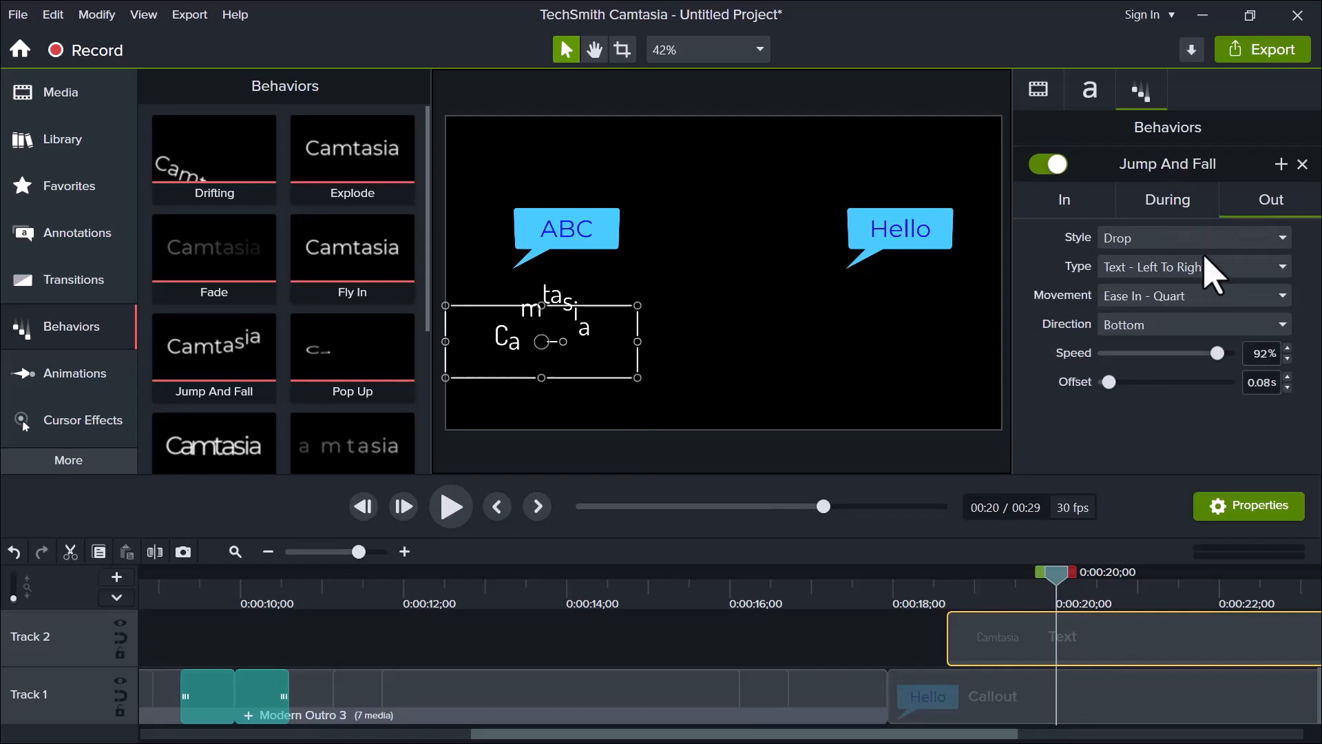
Play back the Camtasia text from just before its start to check the Jump And Fall behavior.
left_click(938, 592)
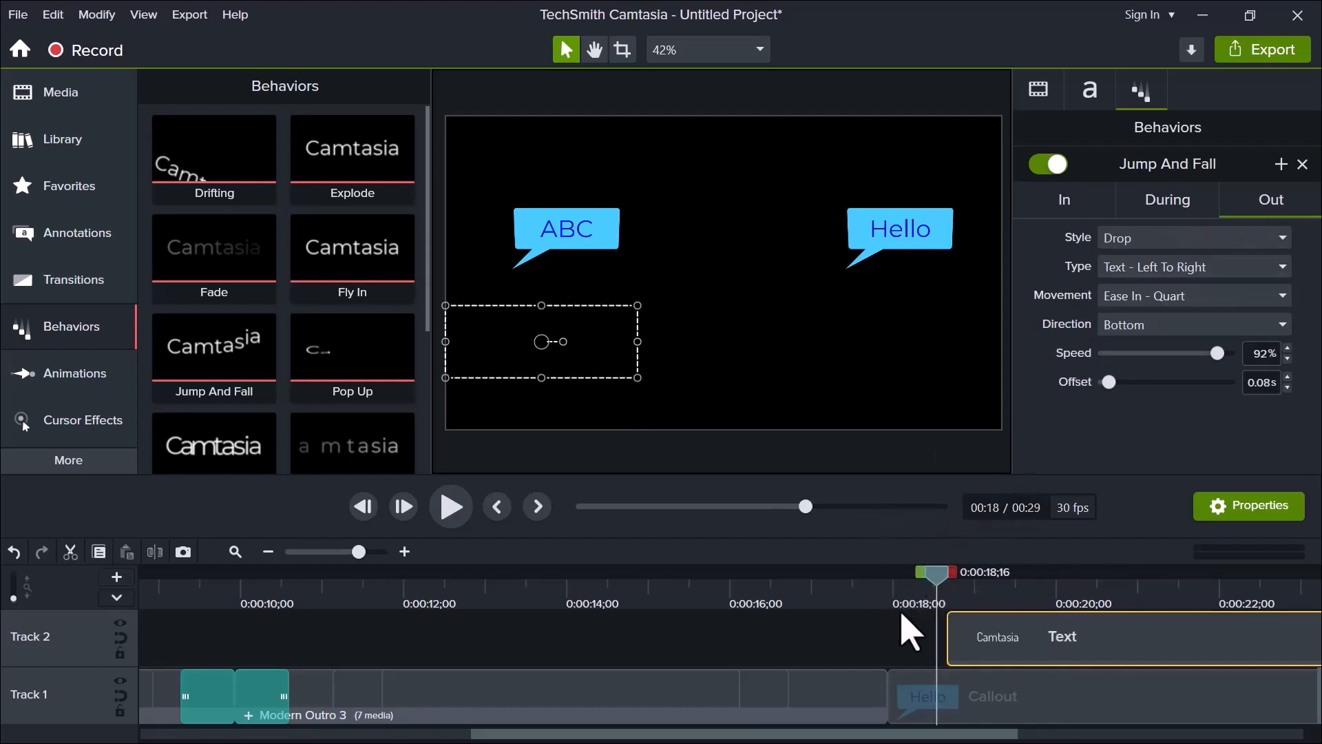
left_click(468, 527)
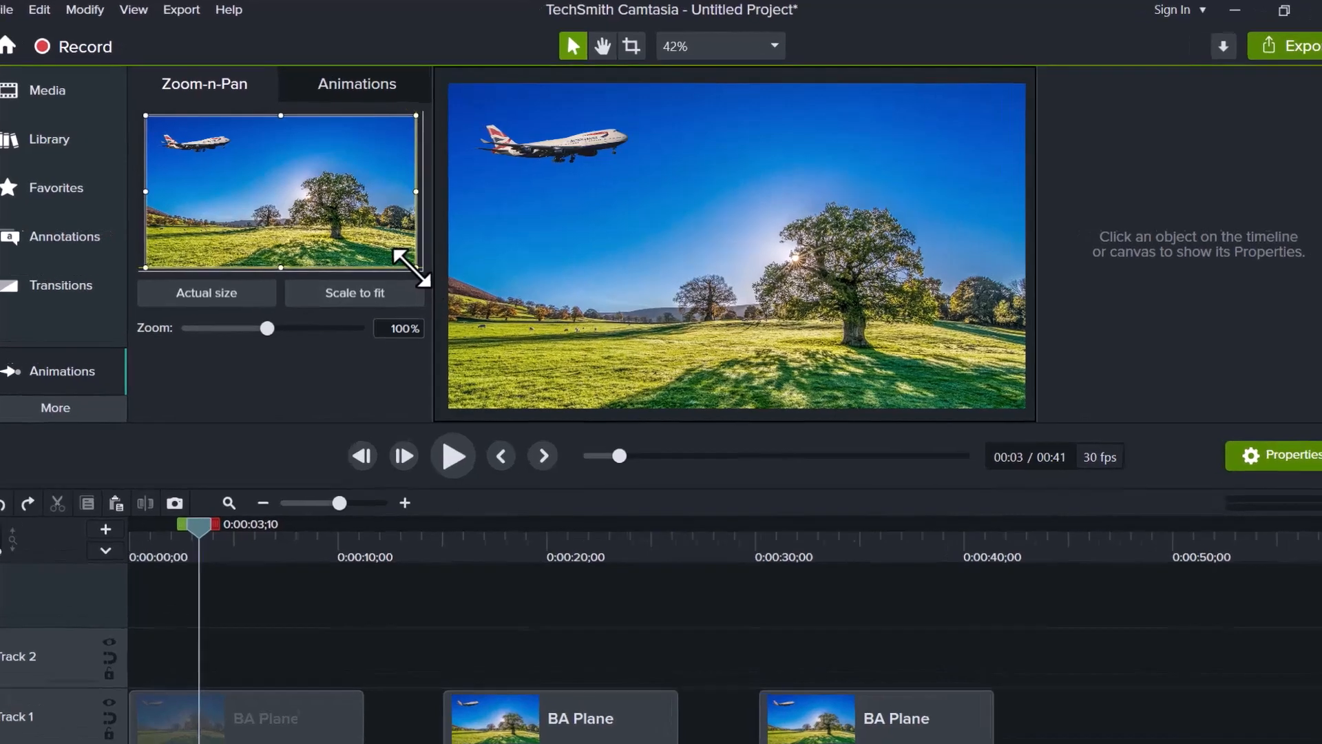
Zoom in on the airplane to about 255% at 0:00:03;10 in the first BA Plane clip and lengthen the zoom animation.
left_click_drag(415, 262, 158, 193)
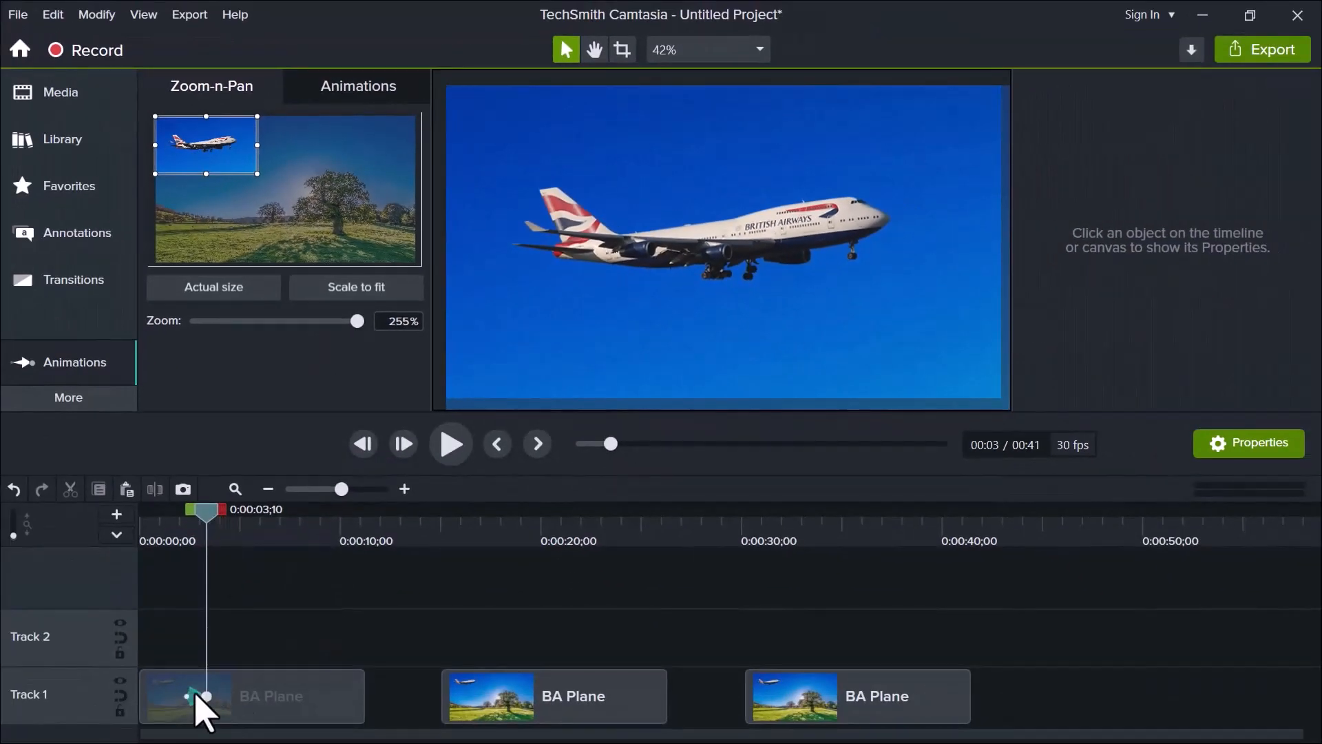
left_click_drag(182, 697, 163, 699)
left_click_drag(166, 517, 209, 540)
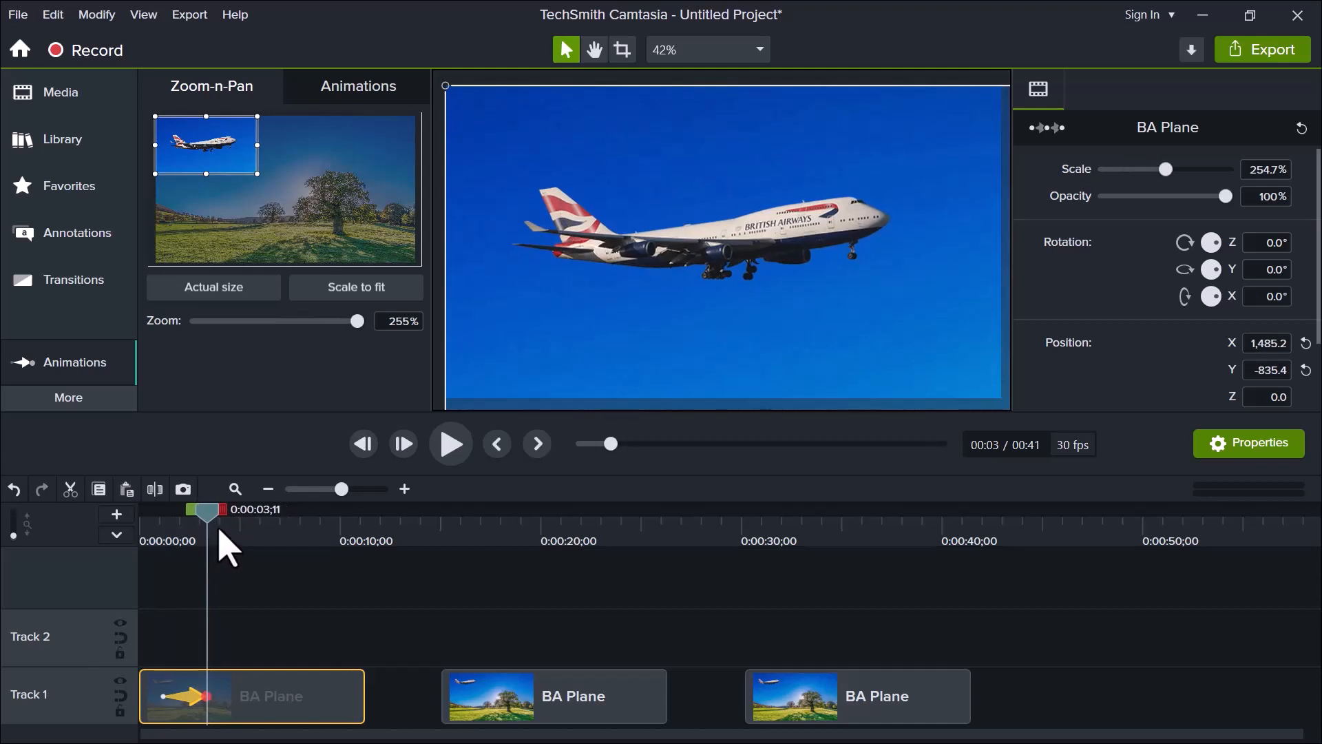
Add a pan to the small tree at 0:00:07;05 in the first clip and lengthen its animation by starting it earlier.
left_click_drag(208, 520, 284, 542)
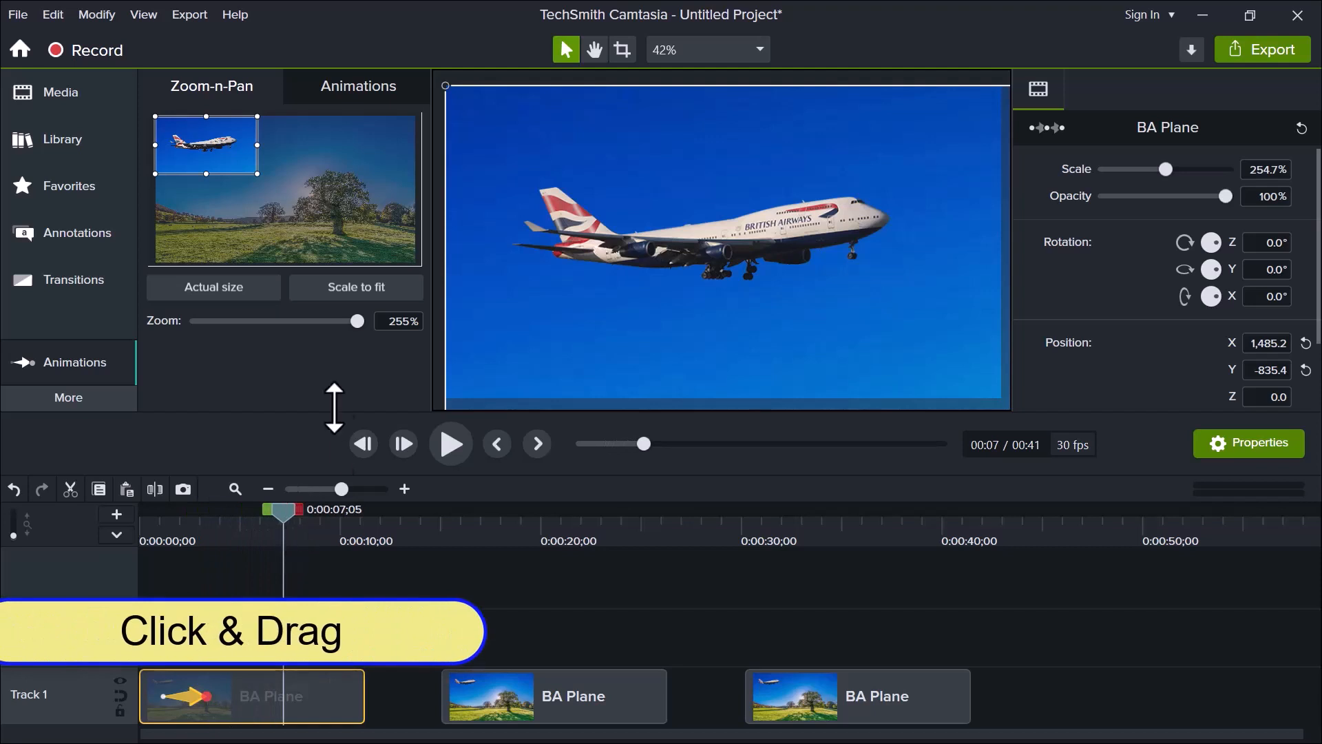
left_click_drag(218, 154, 279, 223)
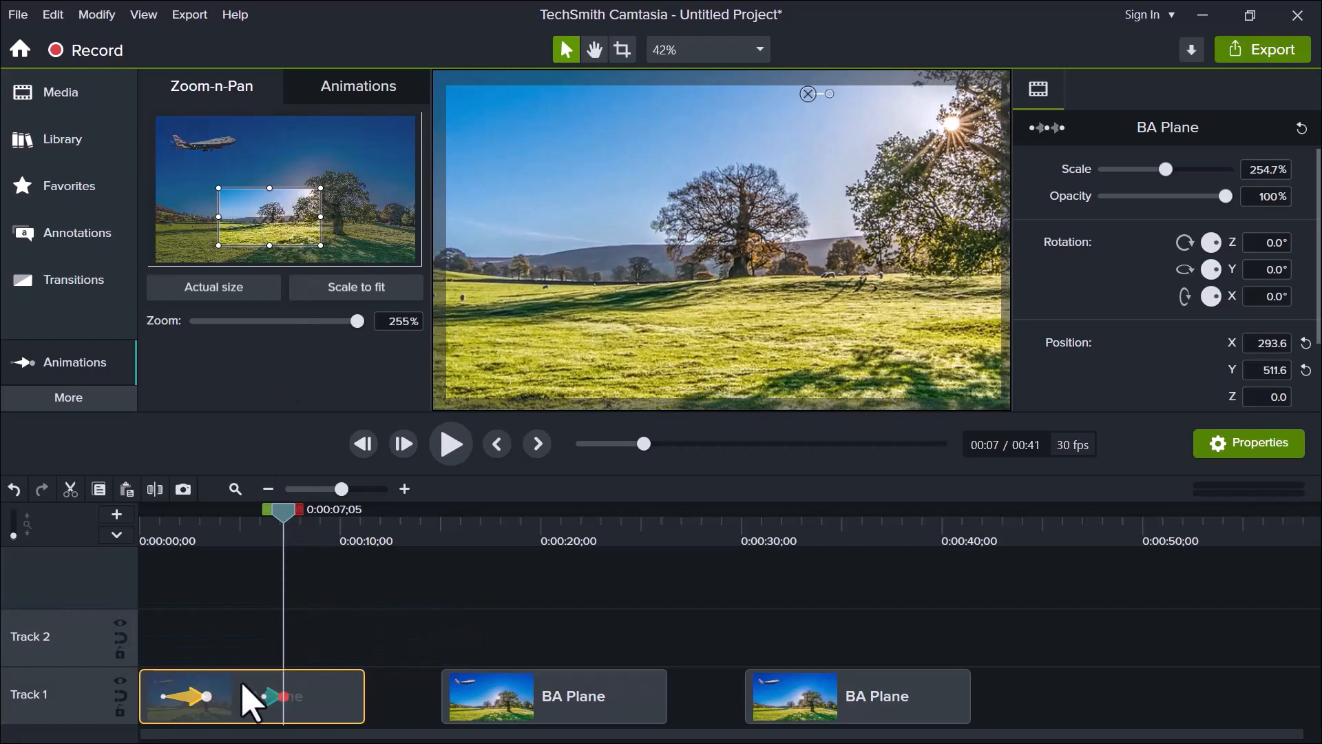
left_click_drag(265, 694, 248, 693)
Zoom back out with Scale to fit at 0:00:10;28 in the first clip and play its animations from the beginning.
mouse_move(235, 529)
left_mouse_down()
mouse_move(363, 568)
mouse_move(356, 559)
left_mouse_up()
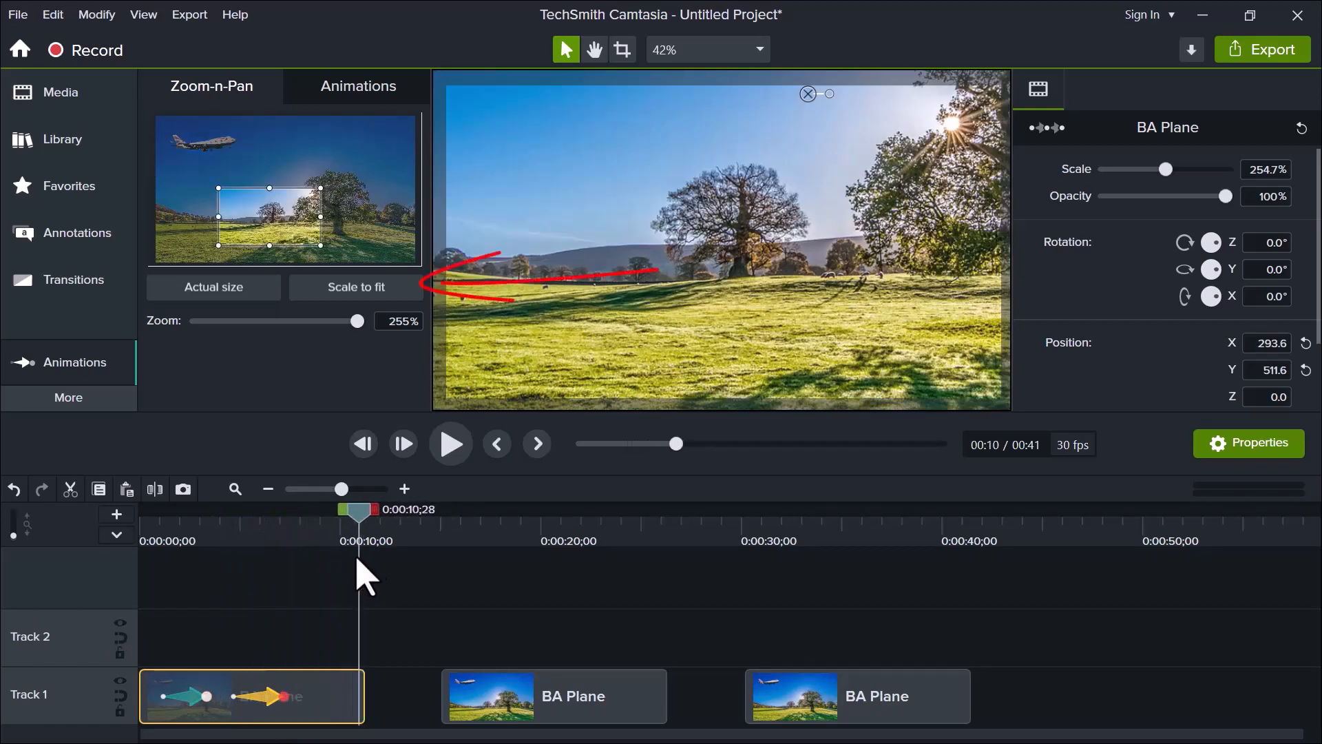
left_click(363, 288)
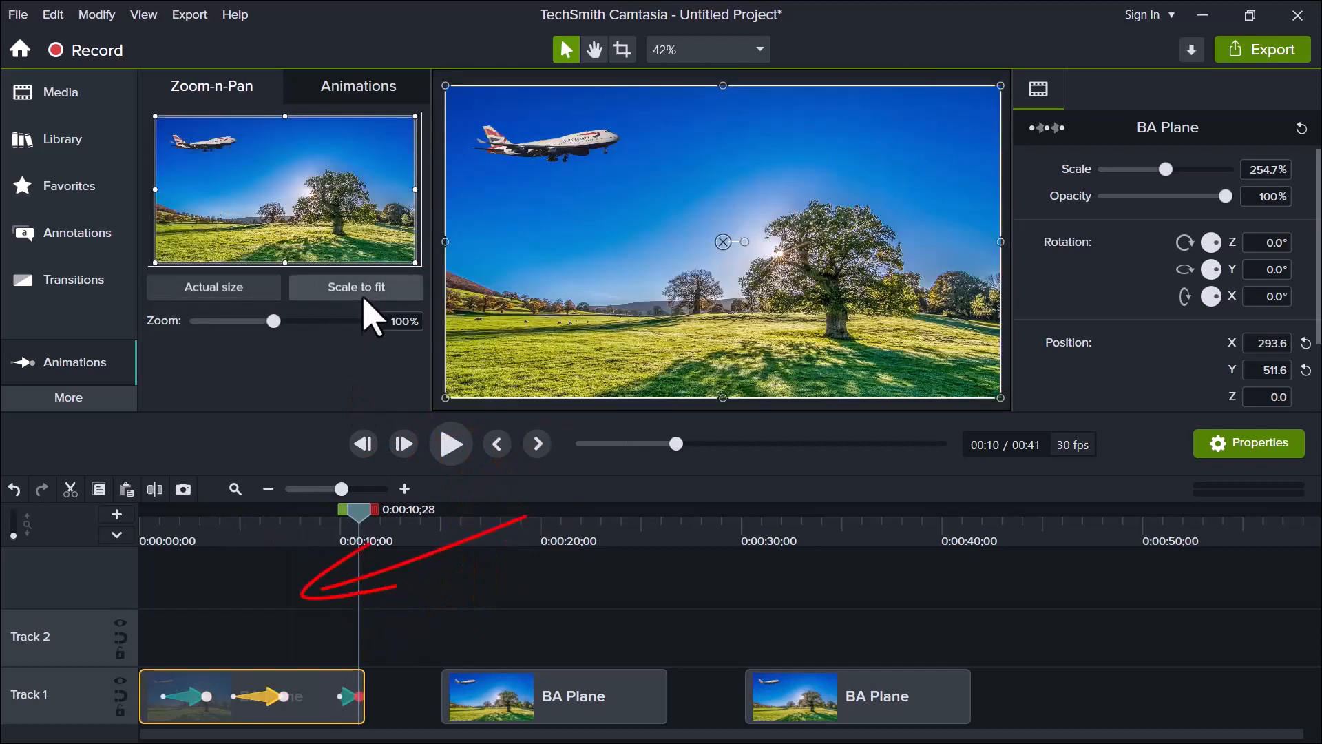
left_click_drag(363, 528, 133, 546)
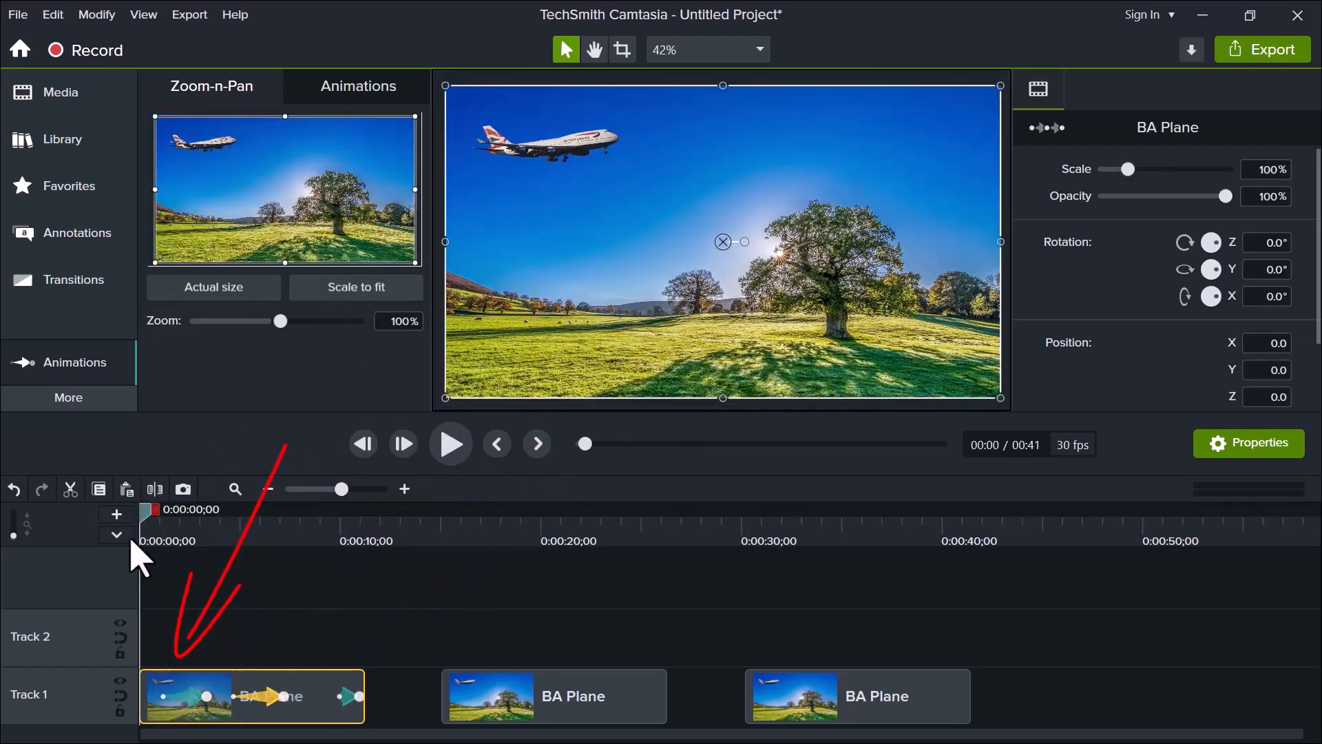
left_click(457, 446)
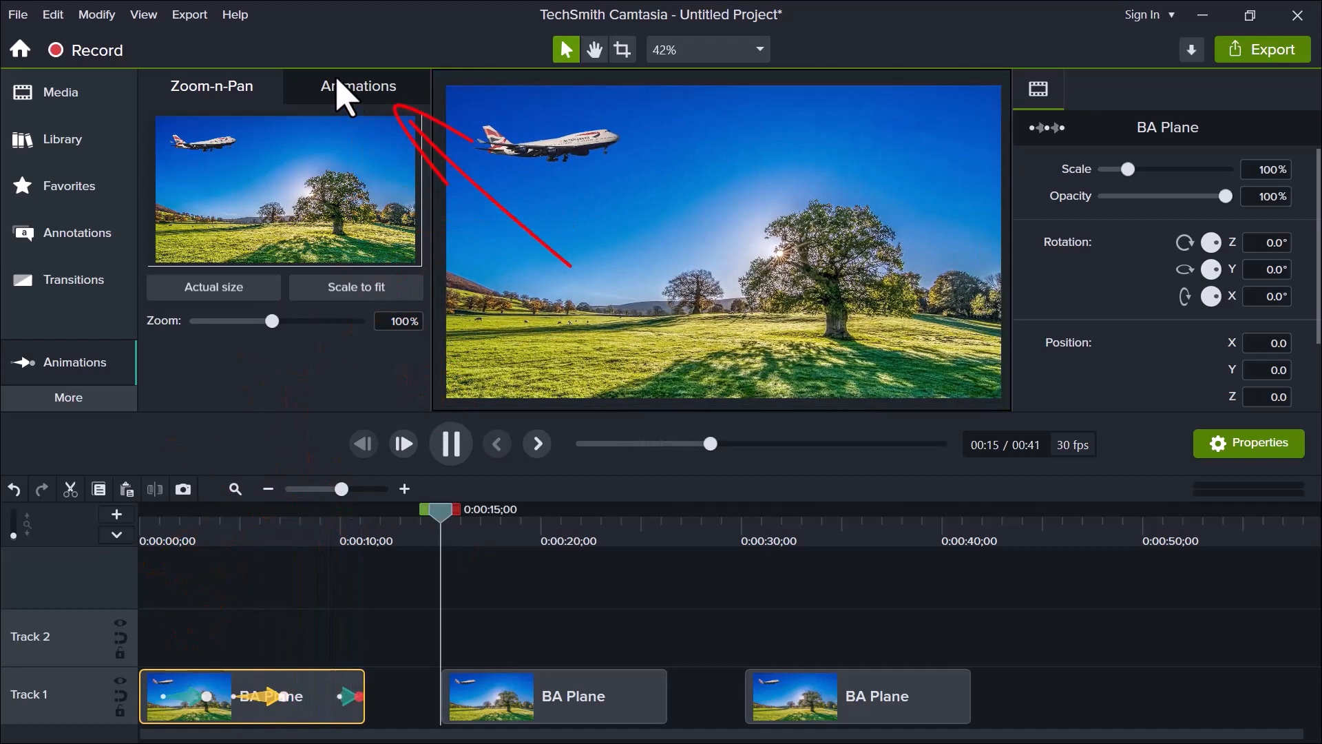
Browse the preset animations and add a Custom animation near the start of the second BA Plane clip.
left_click(337, 87)
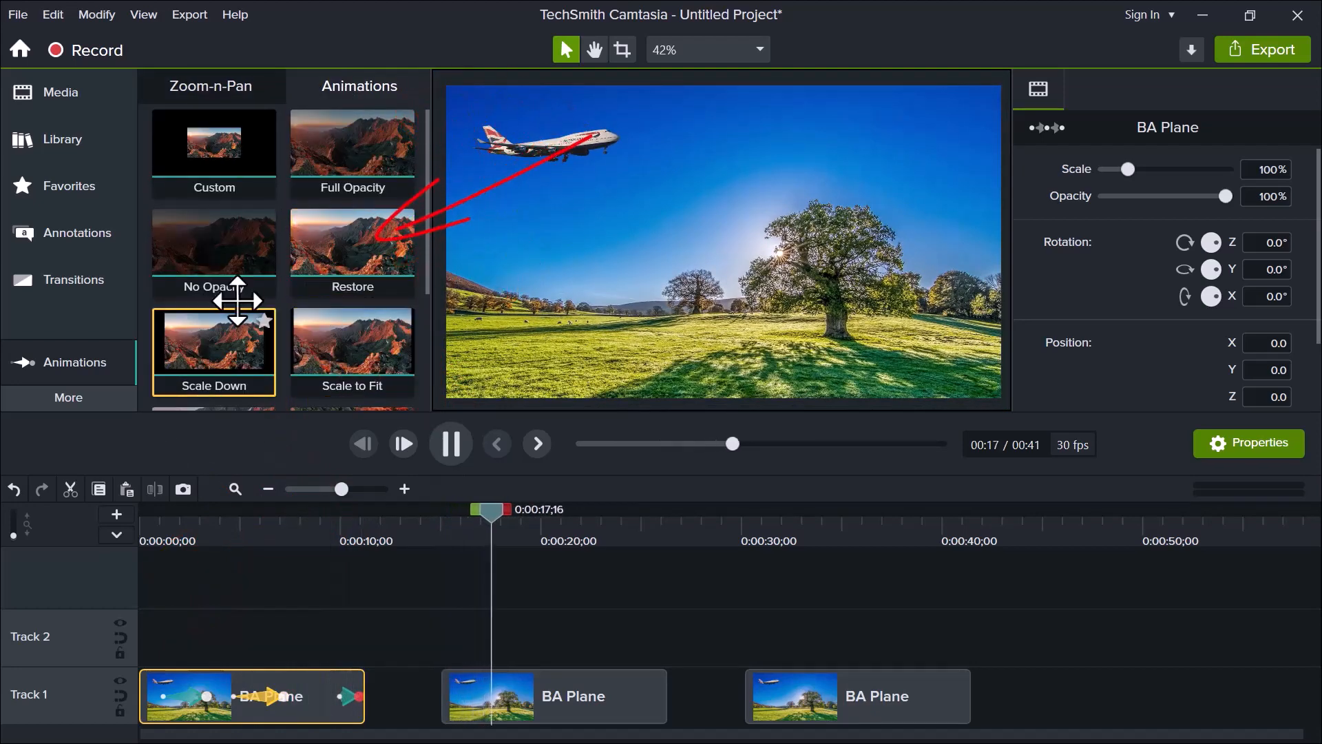
scroll(245, 313, "down", 1)
scroll(241, 320, "down", 1)
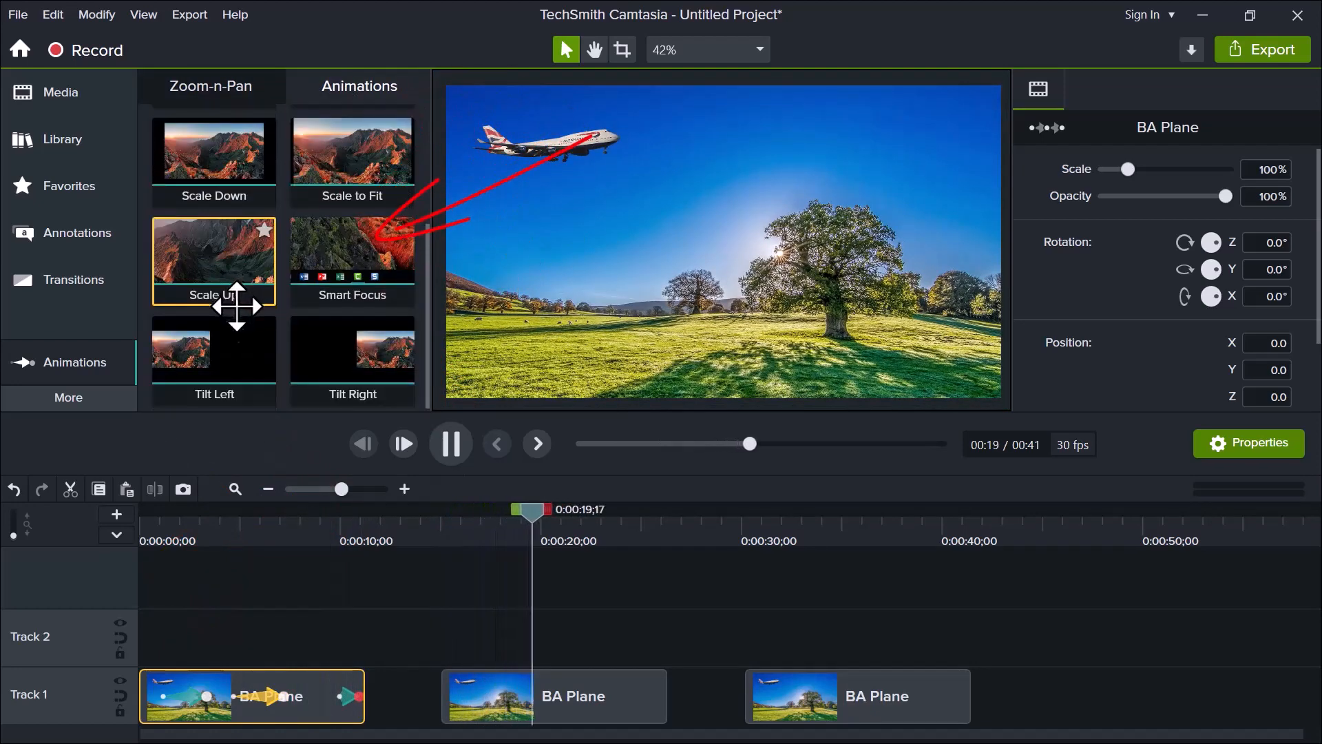
scroll(246, 330, "up", 2)
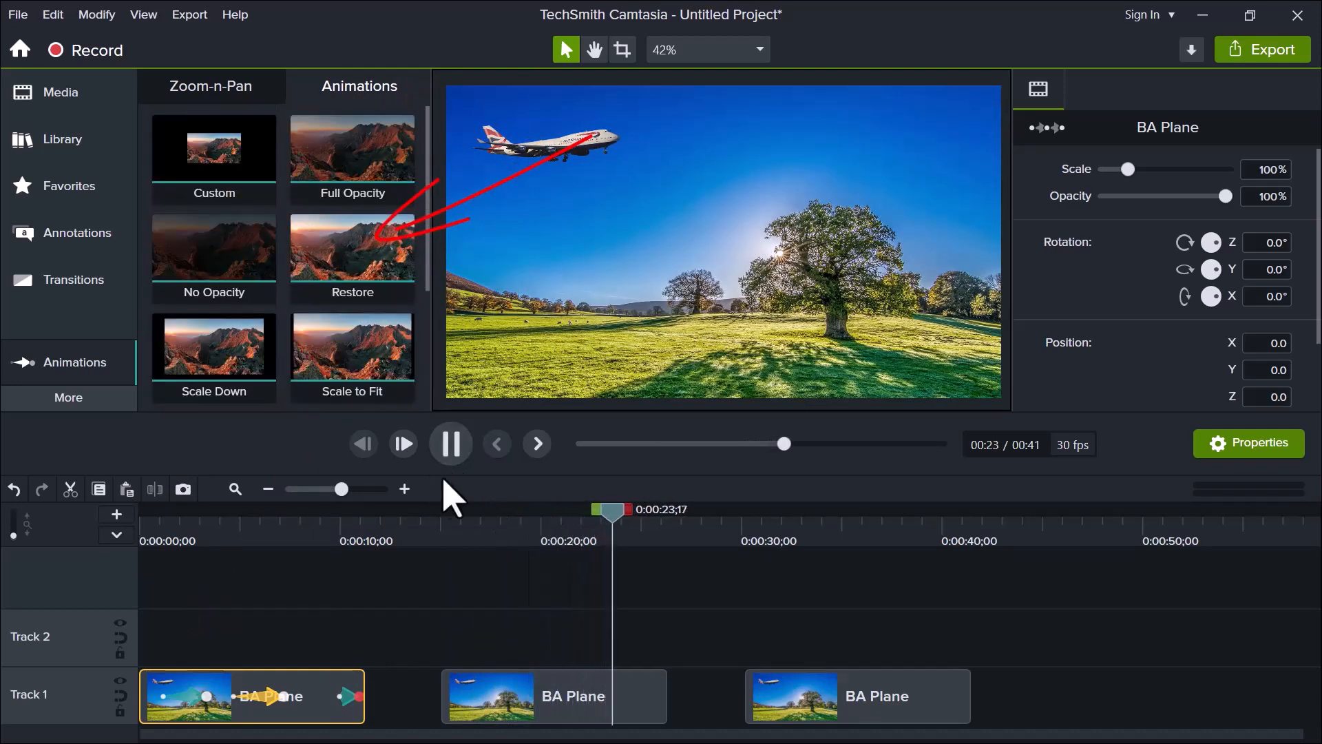
left_click(480, 530)
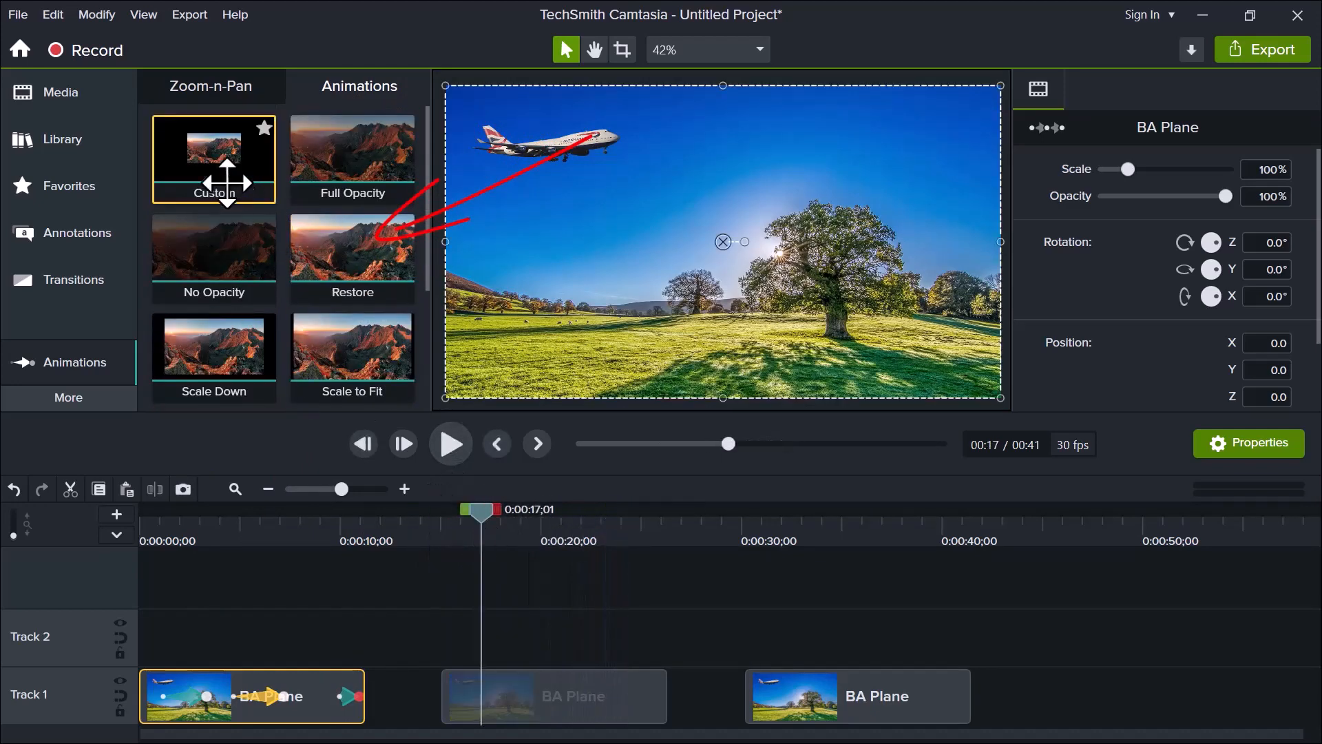
left_click_drag(214, 167, 501, 692)
At the end of the second clip's Custom animation, scale the image to 175% and move it to X 720, Y -405 to frame the airplane.
left_click(464, 529)
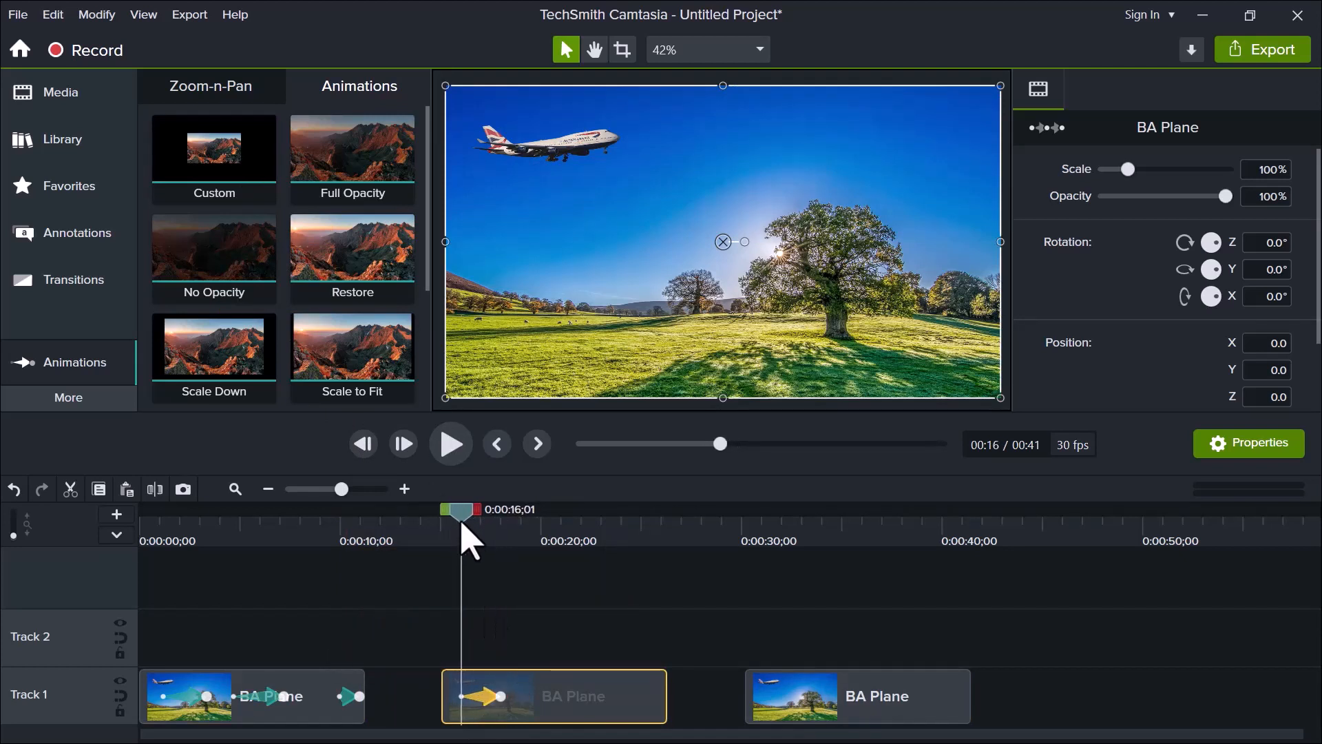
left_click_drag(466, 517, 503, 533)
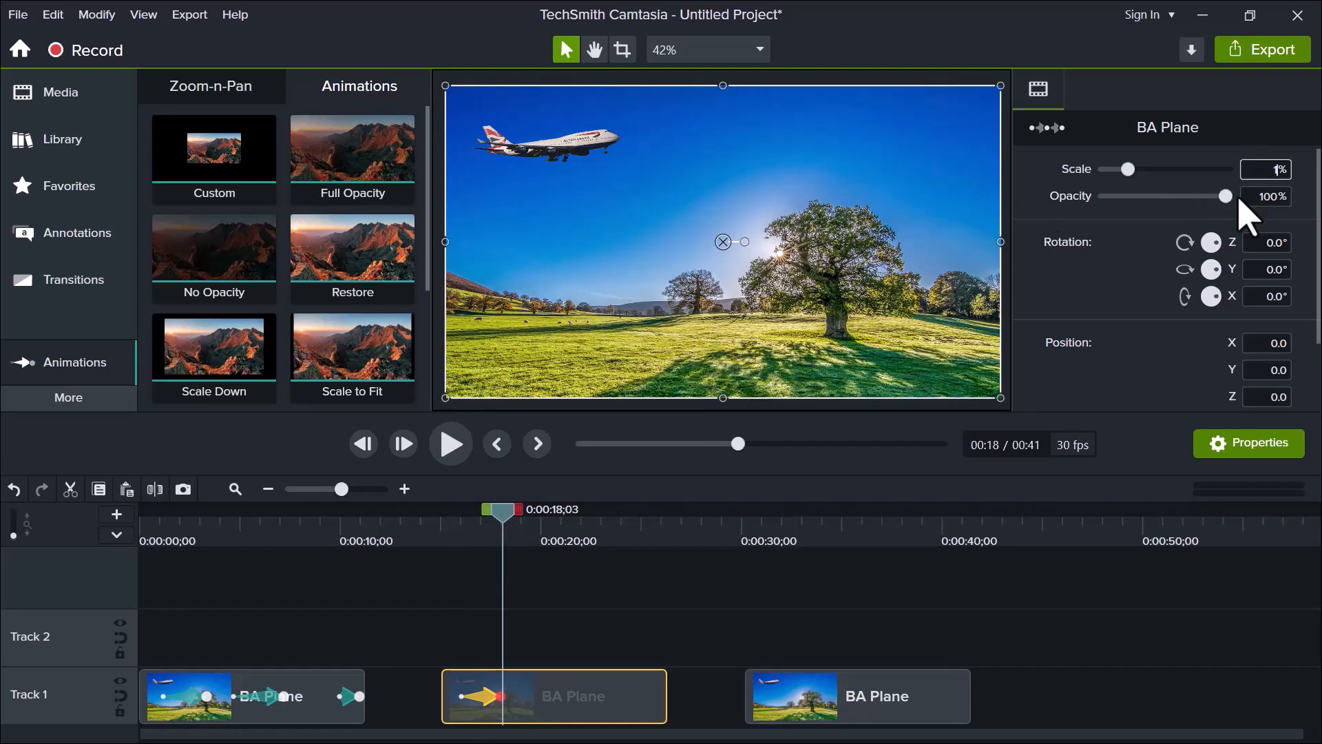
type("5")
key("Return")
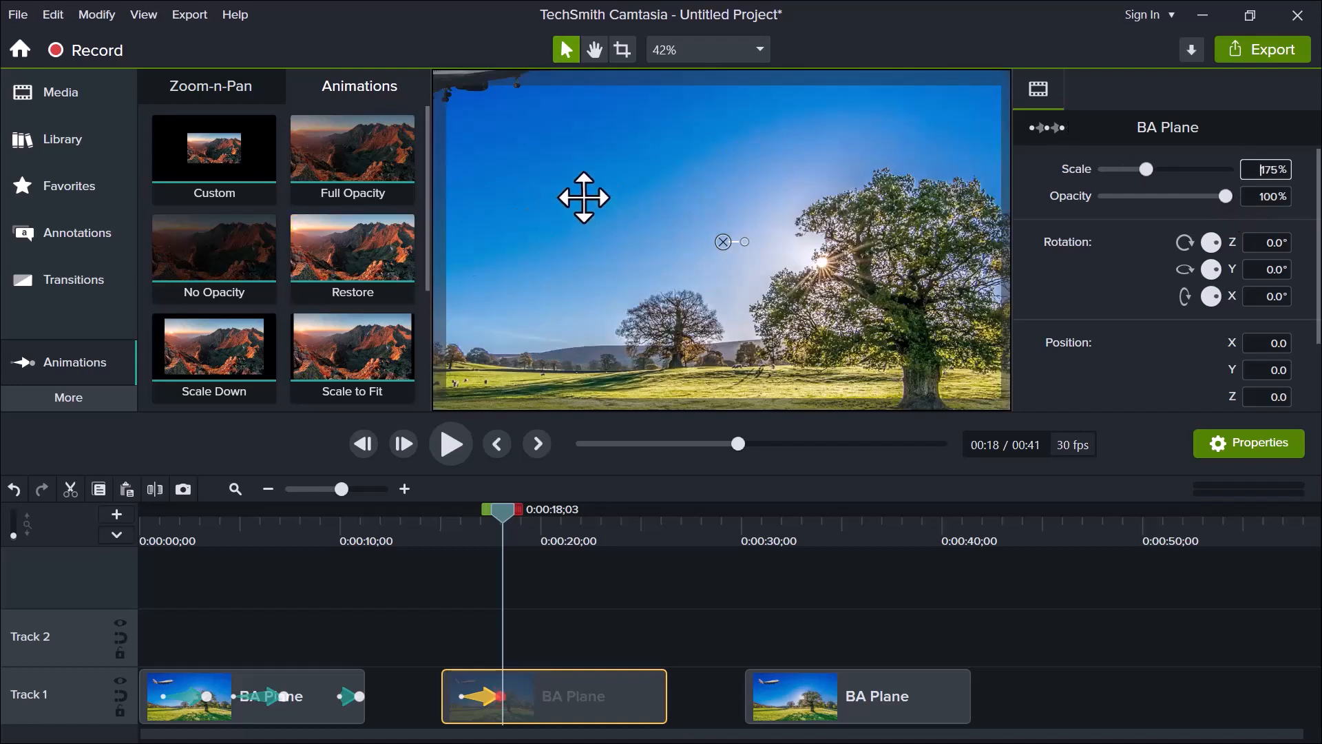
left_click_drag(563, 197, 771, 320)
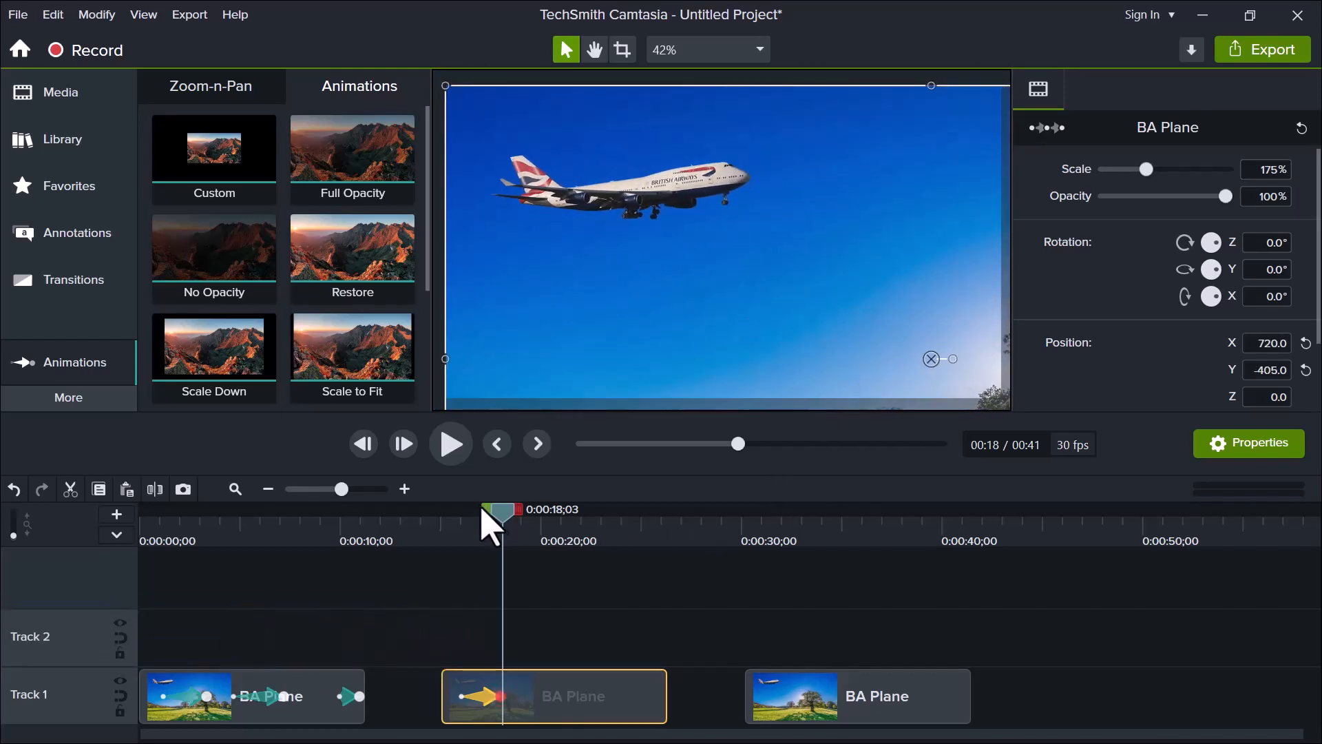
Add a Restore animation ending at about 0:00:21;00 to the second BA Plane clip.
left_click_drag(490, 527, 567, 570)
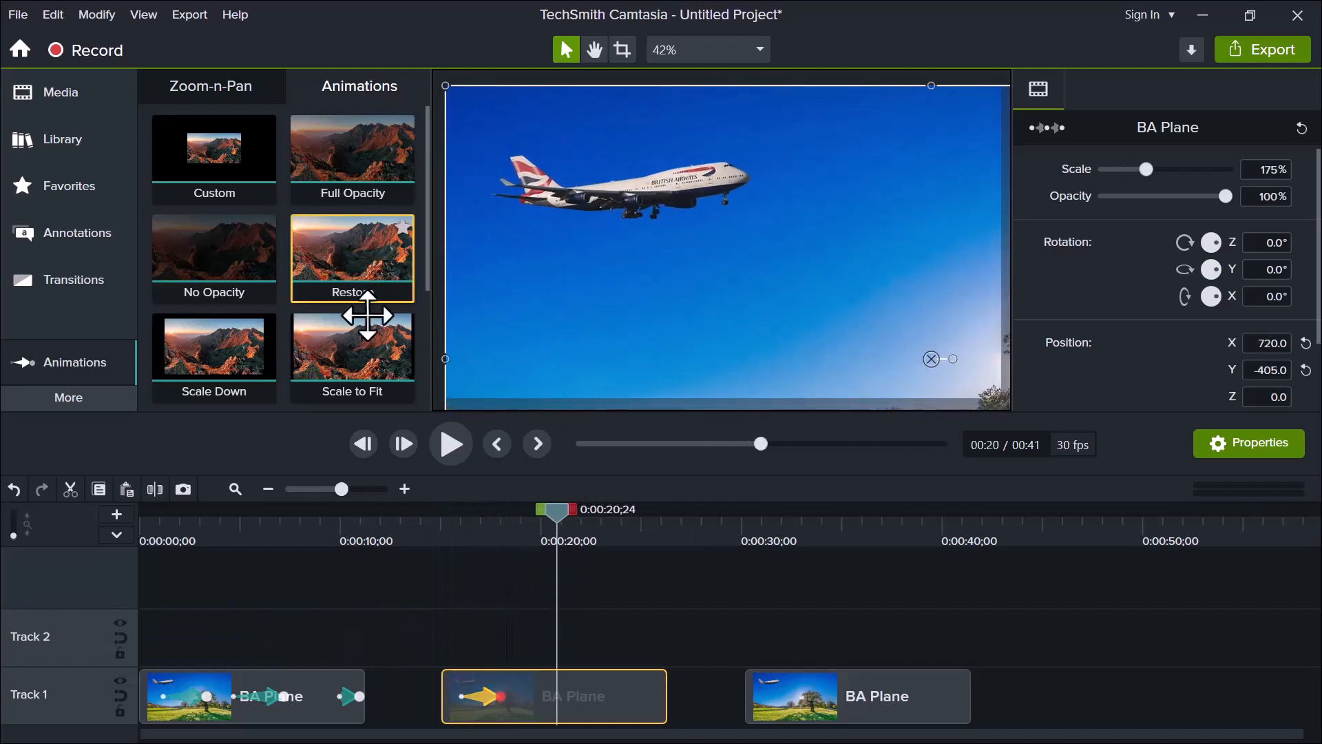
left_click_drag(368, 316, 549, 696)
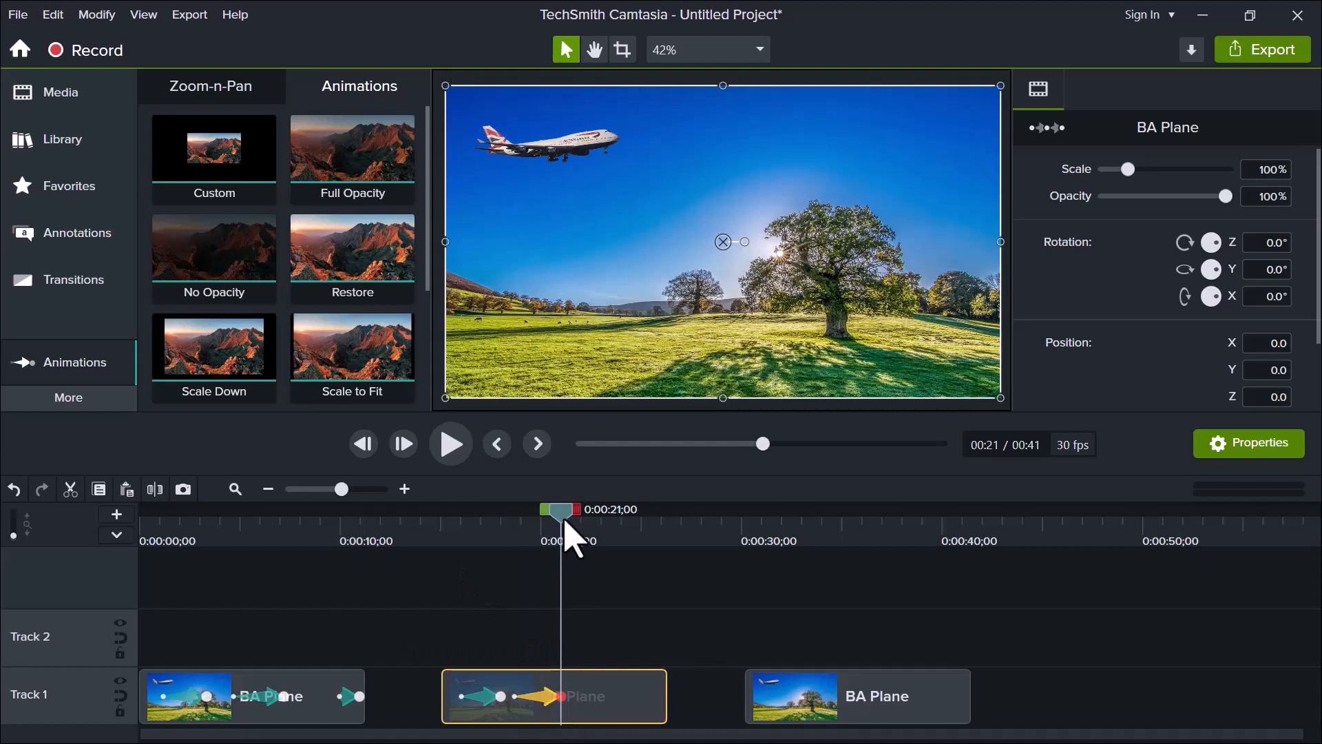
Add another Custom animation to the second clip at 0:00:23;14, scaling the image to 200% and shifting it up and to the right.
left_click_drag(565, 519, 615, 537)
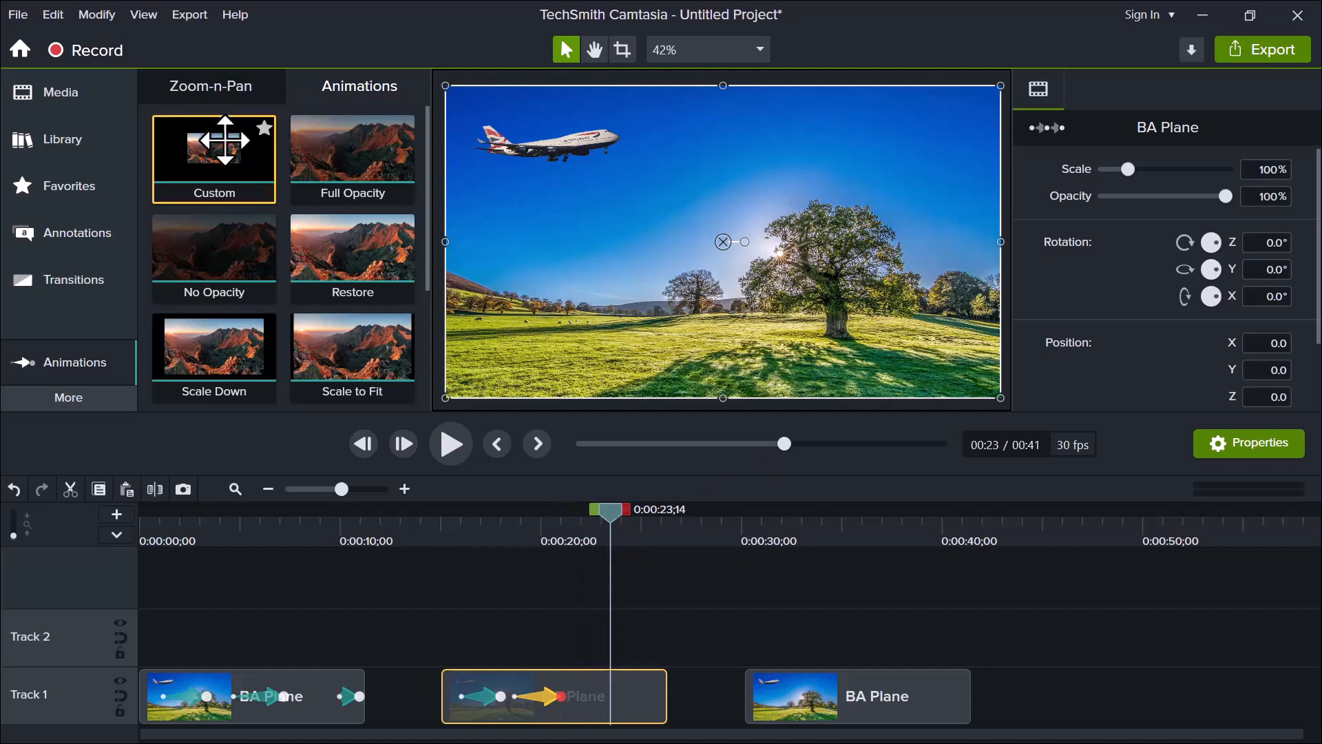
left_click_drag(225, 140, 604, 697)
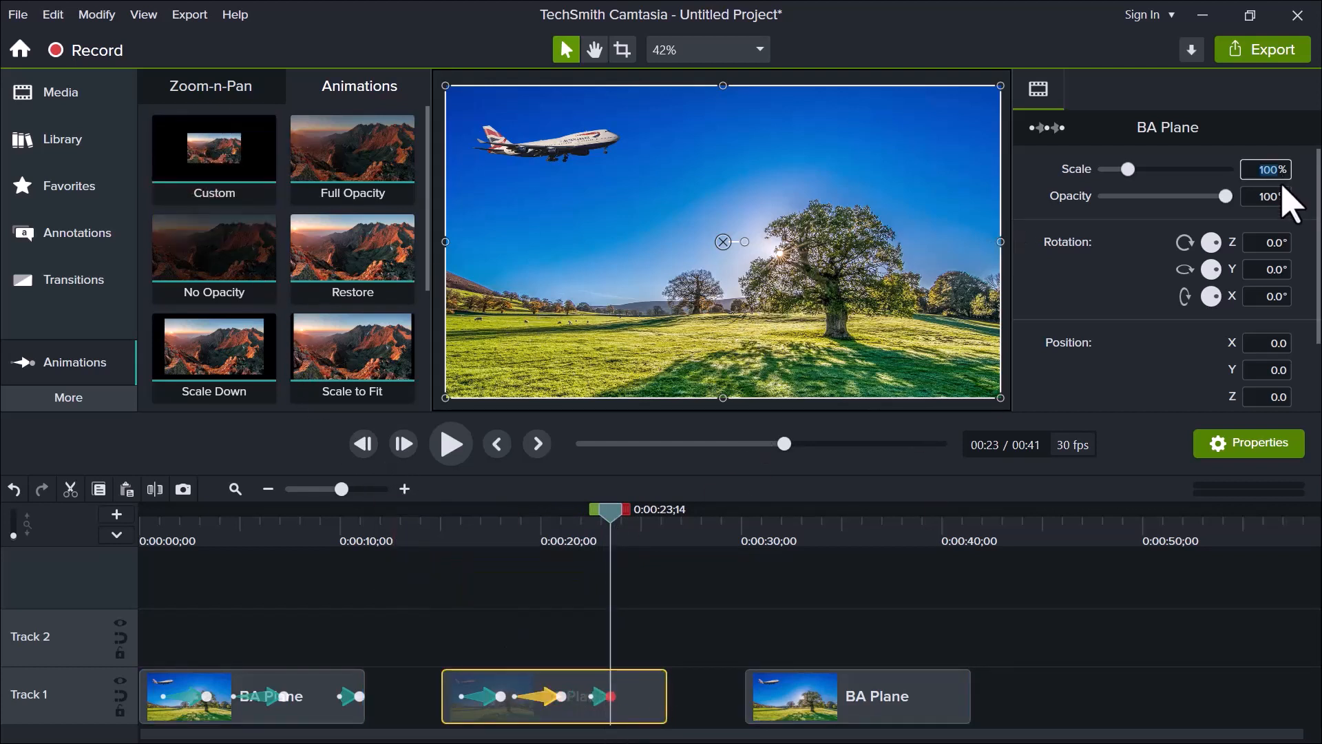
key("Return")
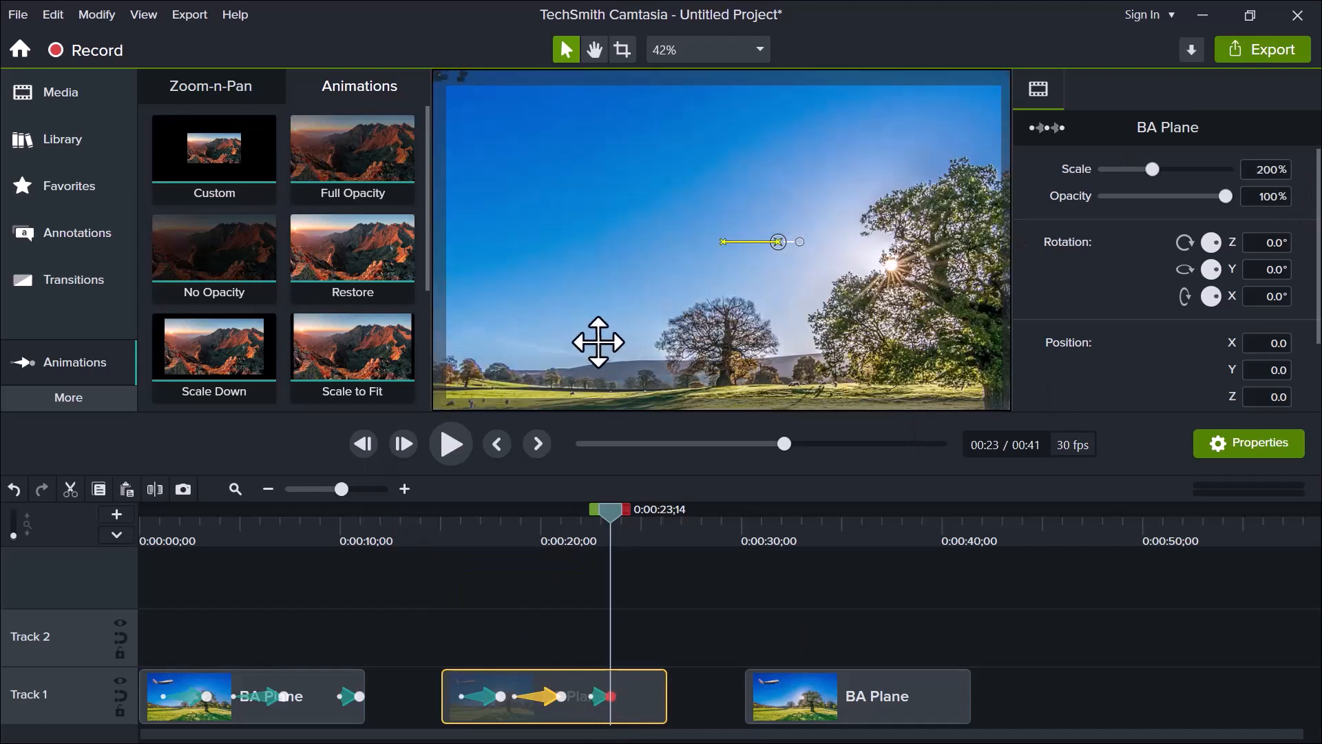
left_click_drag(596, 340, 792, 276)
Add a Restore animation at the end of the second BA Plane clip and play back the clip's animations.
left_click_drag(354, 236, 673, 703)
left_click(436, 576)
key("space")
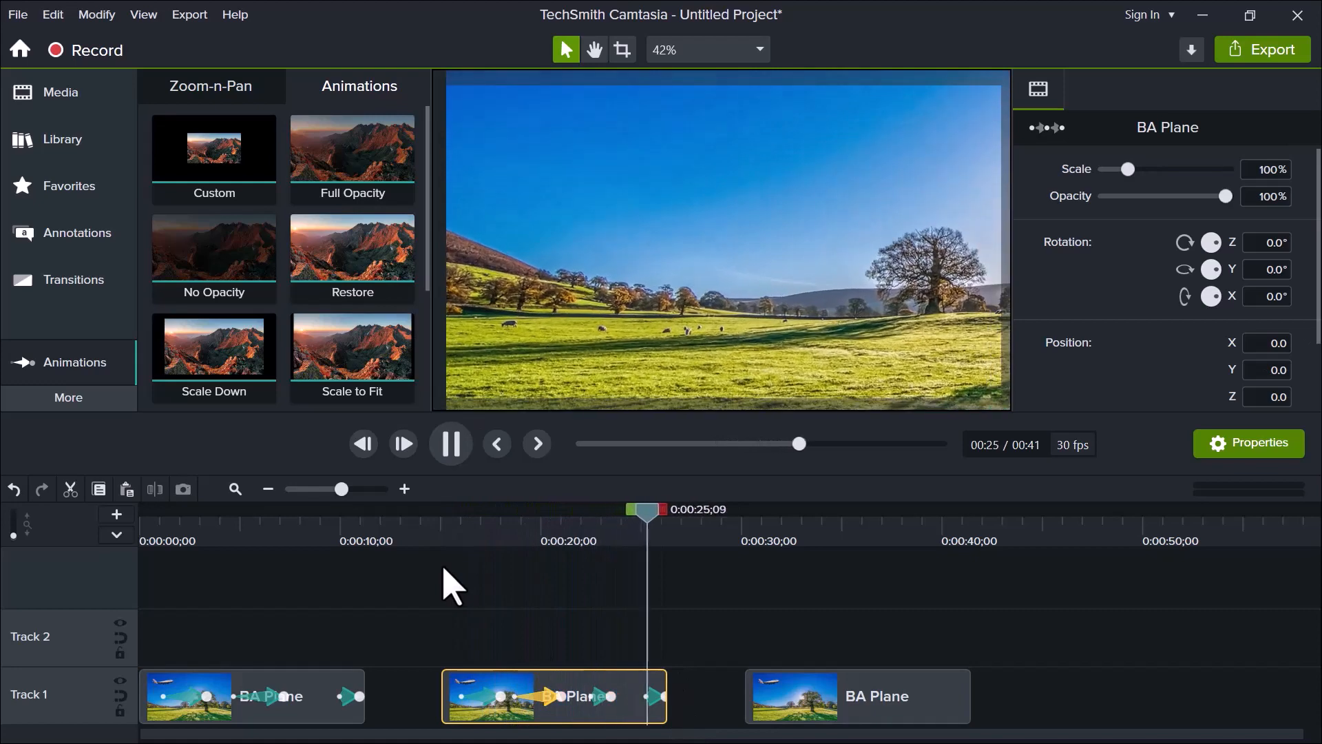
Add a red star shape after the third clip on Track 1, extend its duration, and place it in the canvas's lower-left corner.
left_click(749, 540)
left_click(77, 233)
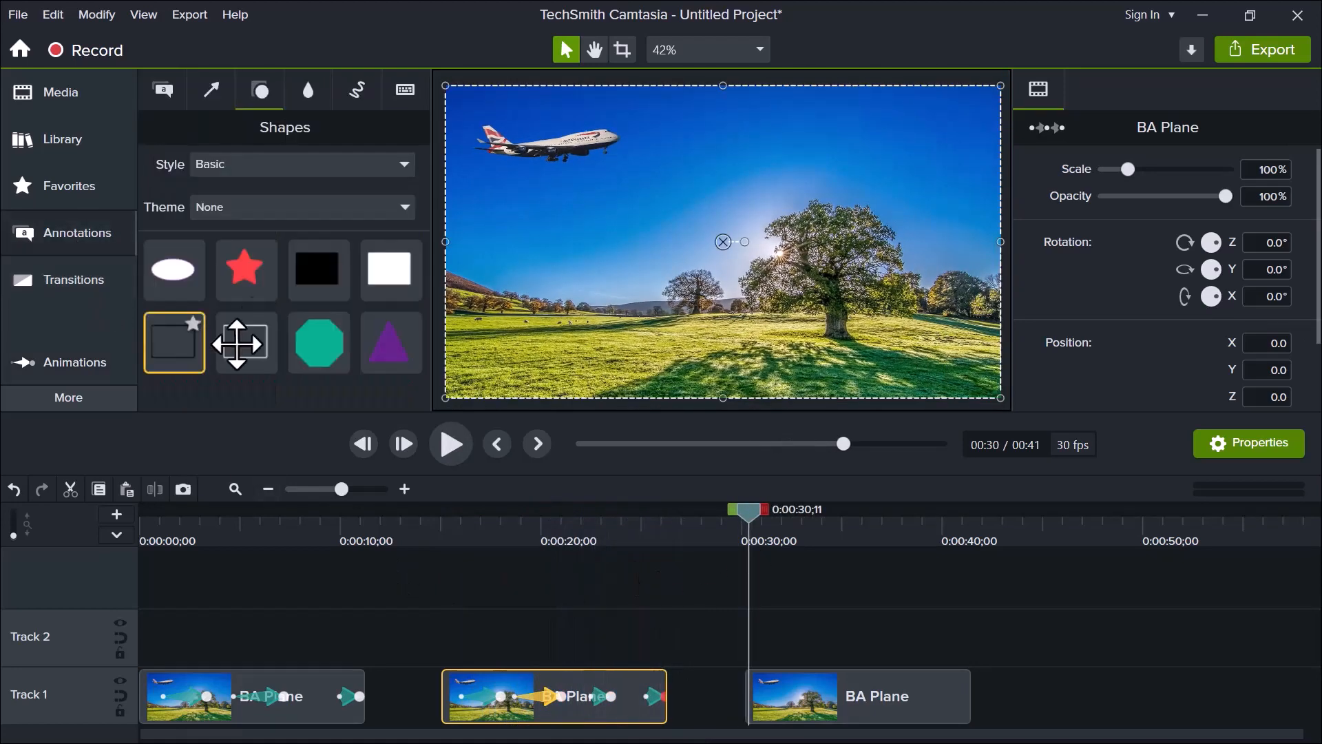
mouse_move(245, 267)
left_mouse_down()
mouse_move(463, 316)
mouse_move(1039, 664)
mouse_move(1008, 723)
mouse_move(1003, 705)
left_mouse_up()
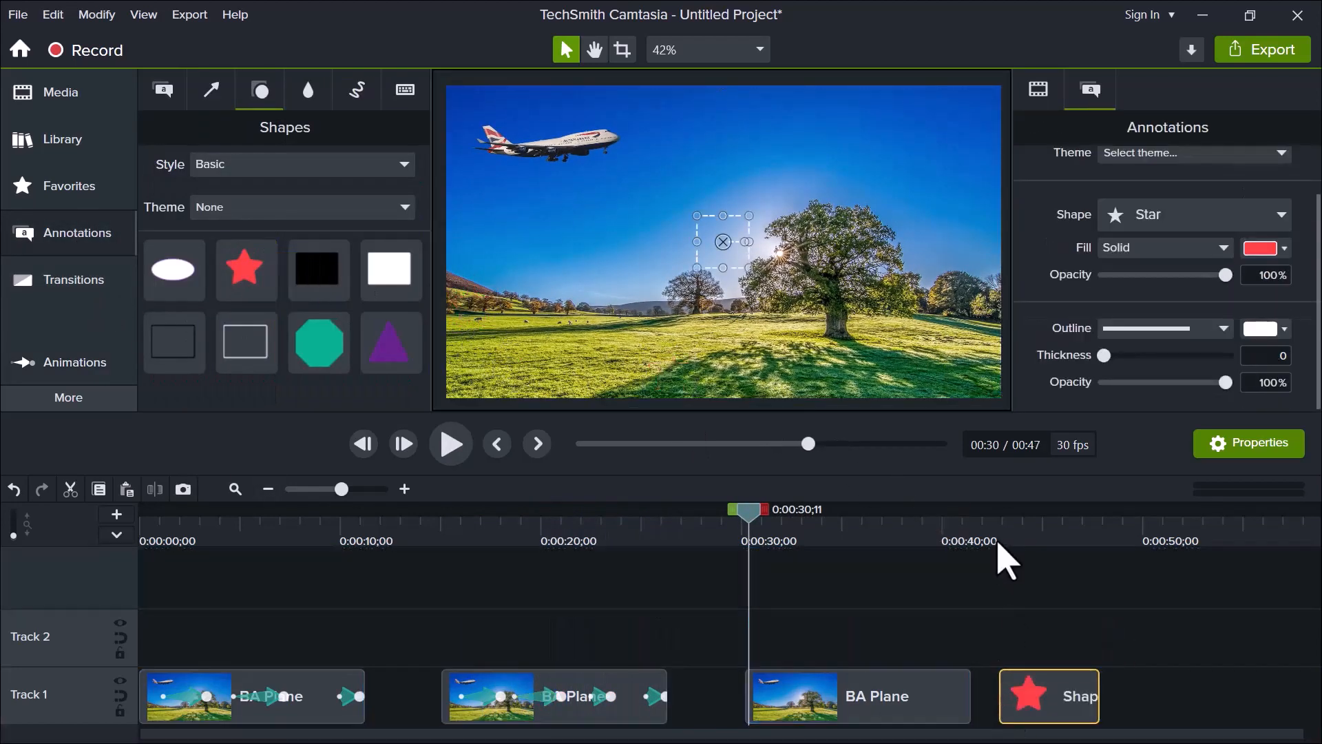
left_click(998, 539)
left_click_drag(1098, 702, 1293, 695)
left_click_drag(722, 242, 491, 351)
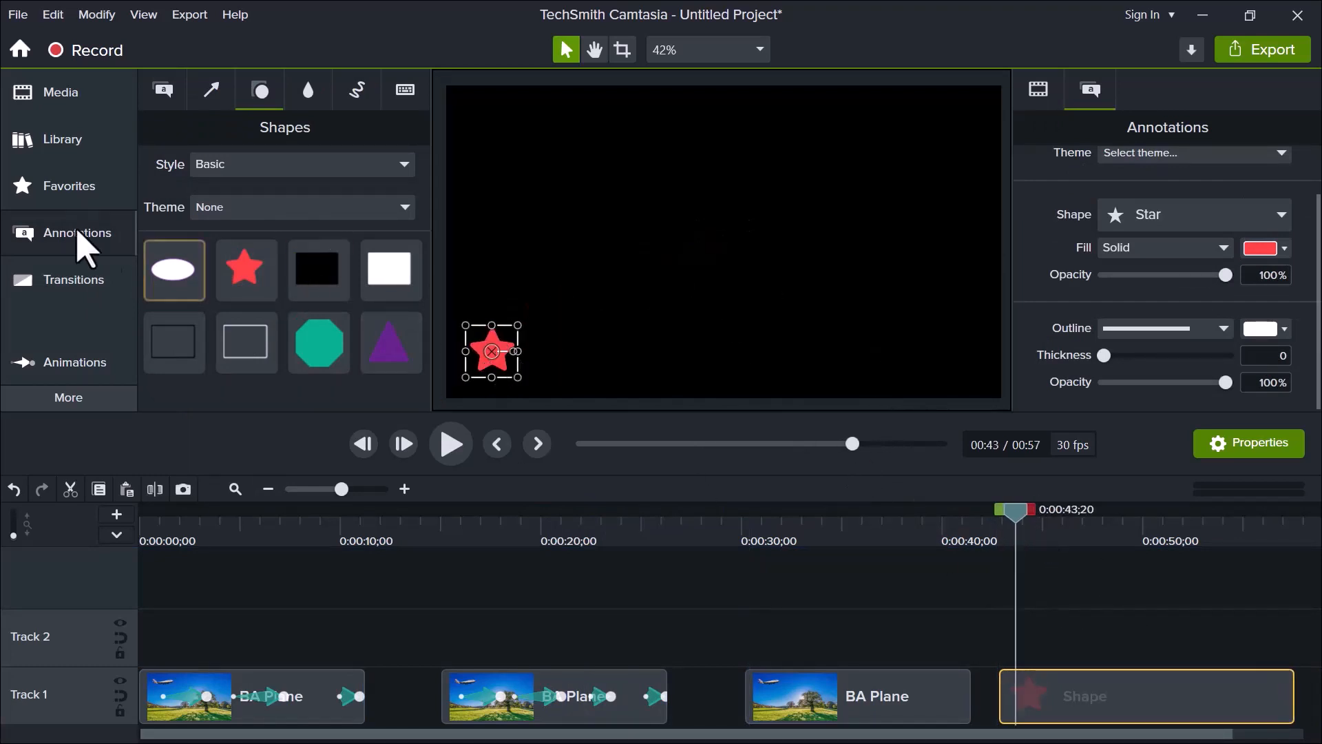
Add a Custom animation to the star ending at 0:00:48;09 that enlarges the star and moves it to the canvas centre.
left_click(75, 362)
left_click_drag(214, 148, 1108, 696)
left_click_drag(487, 349, 827, 138)
left_click_drag(796, 221, 744, 242)
At the end of the star's first animation, change the fill to blue and set the outline thickness to 7.
left_click(1285, 248)
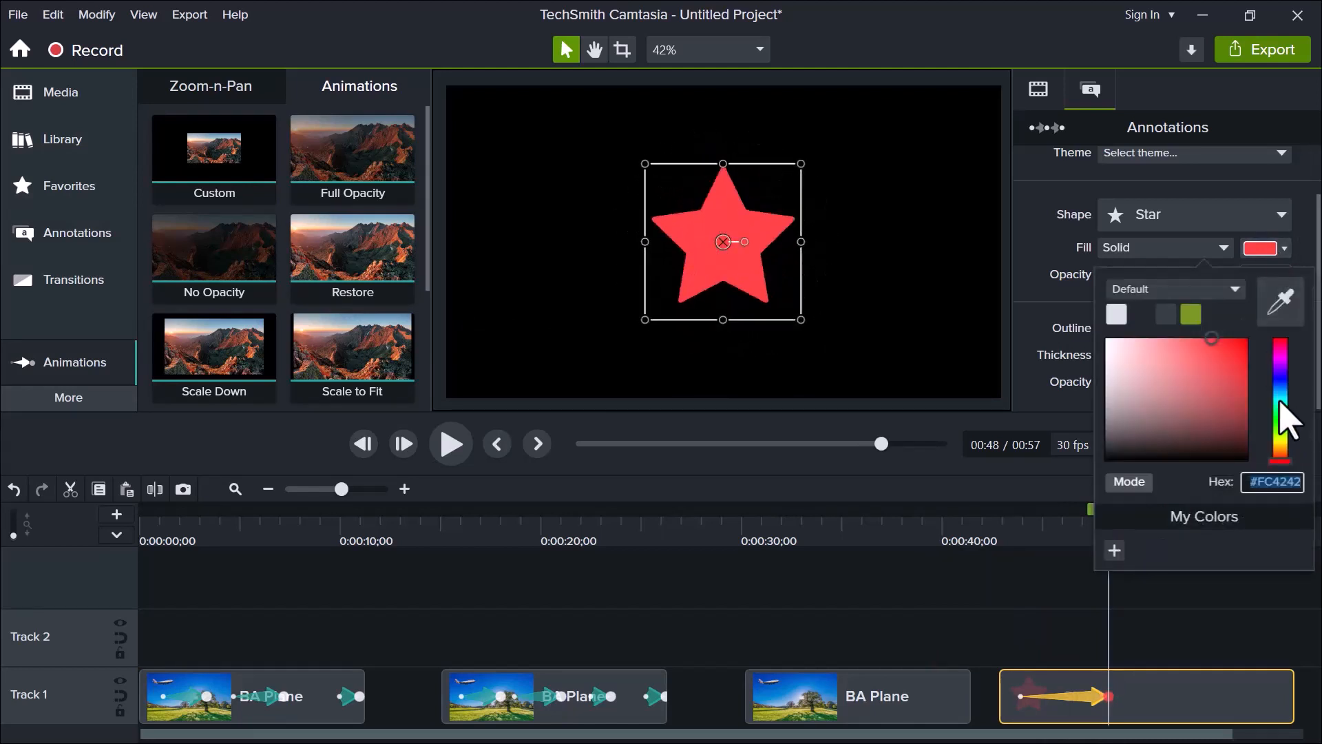
left_click_drag(1283, 426, 1283, 390)
left_click(1060, 321)
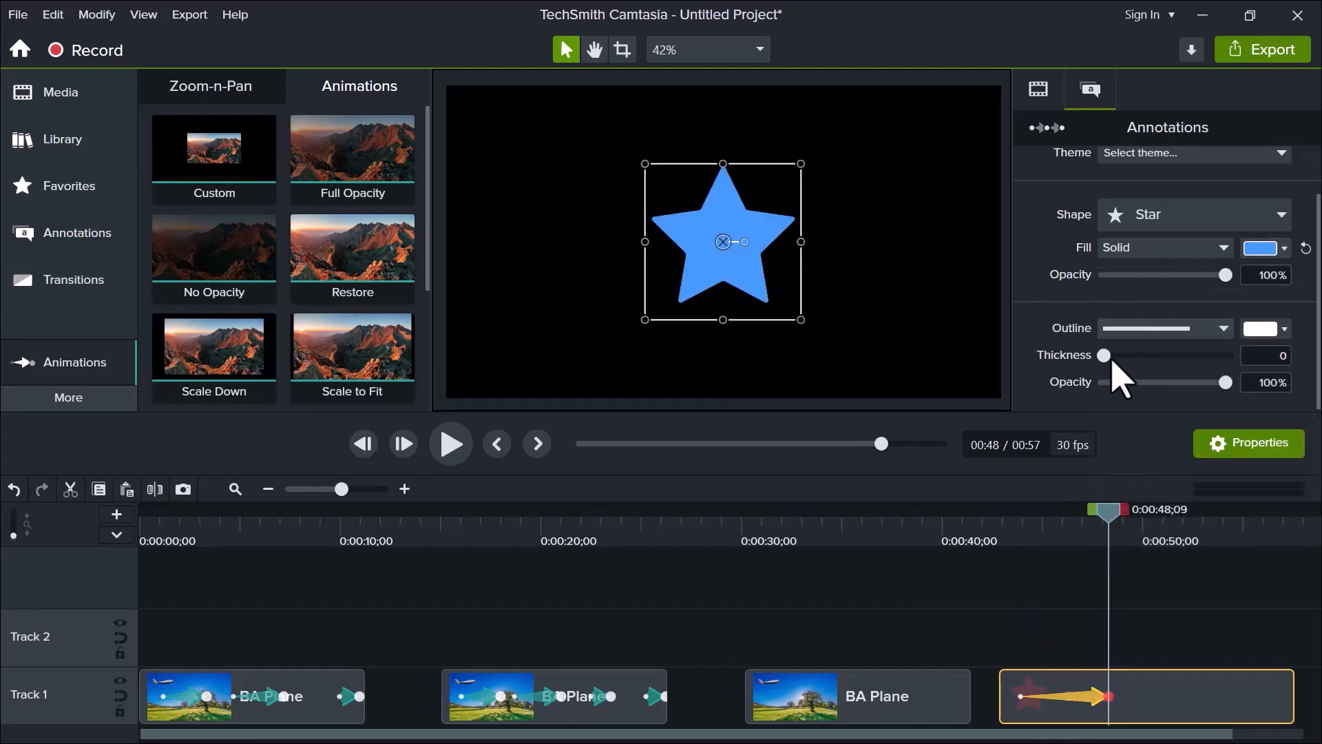
left_click_drag(1110, 363, 1113, 363)
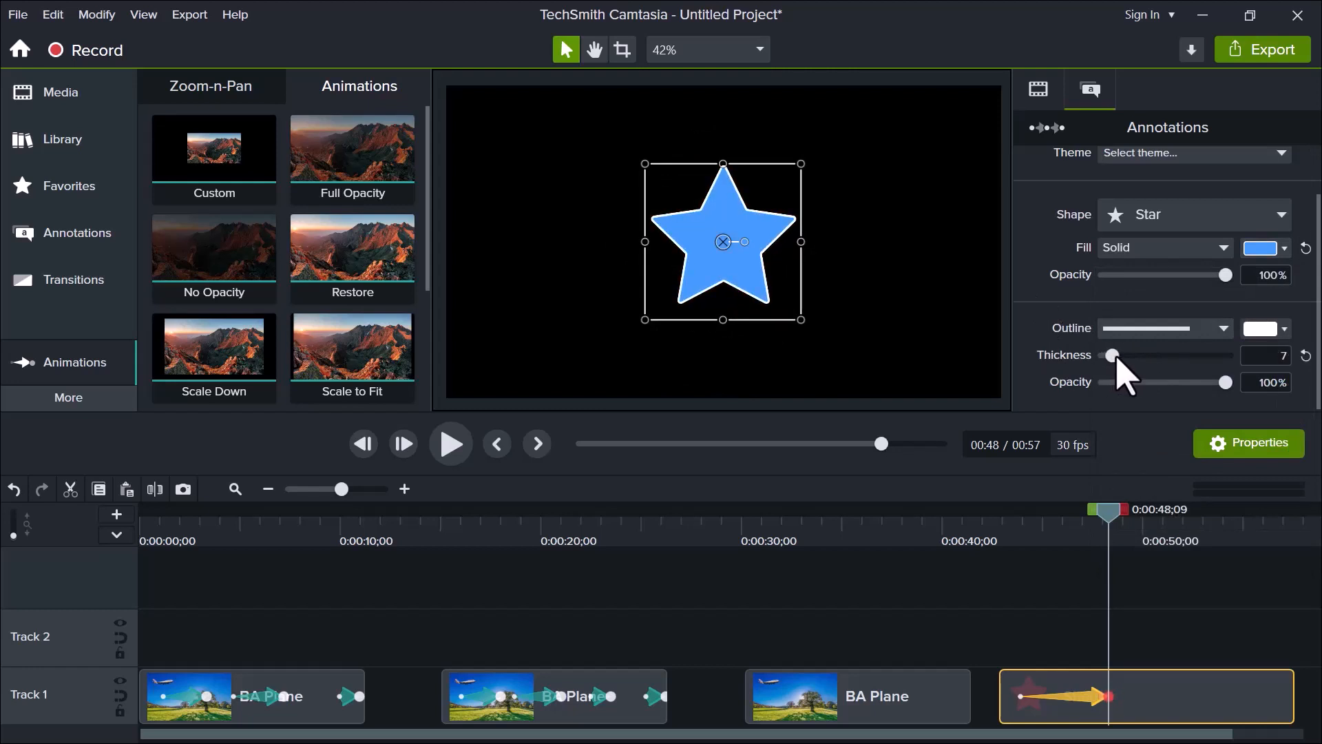
Add a second Custom animation to the star ending at 0:00:52;28 that rotates it full circle and lowers the fill opacity to 0%.
left_click_drag(1175, 536, 1230, 529)
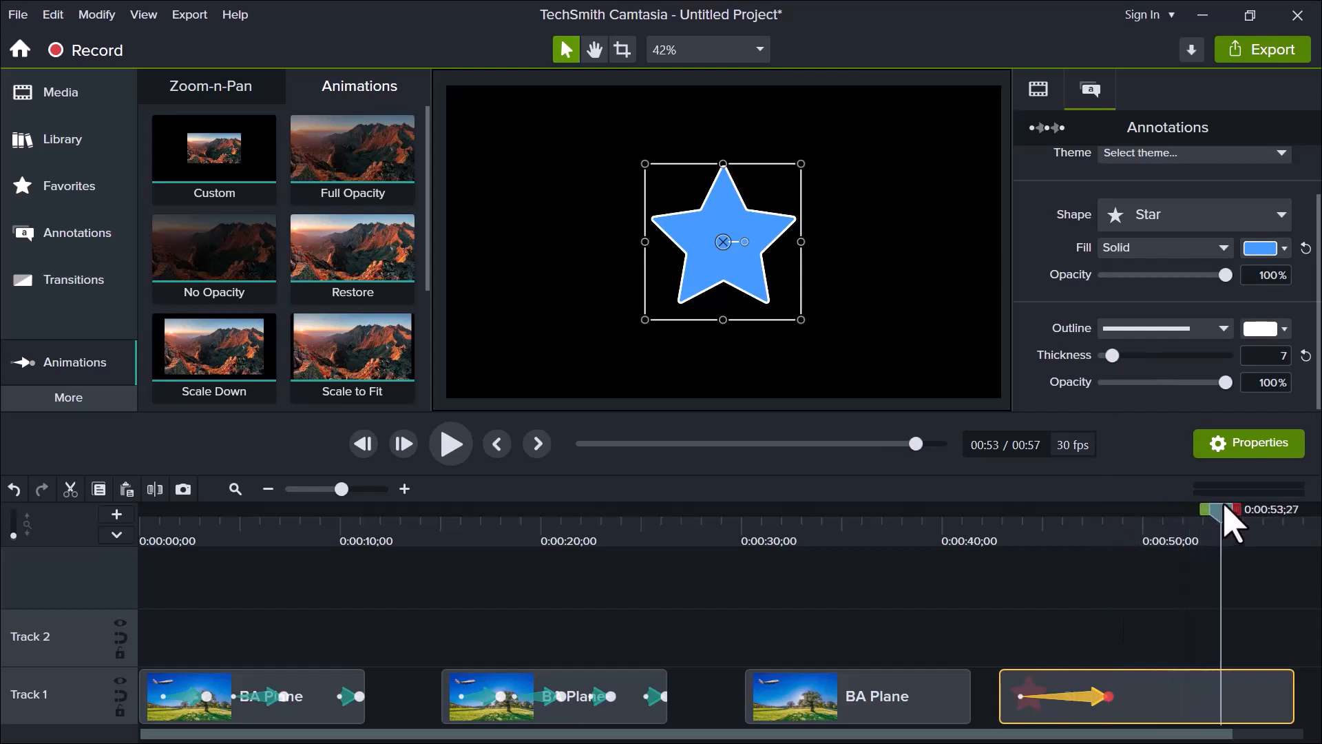
left_click_drag(215, 158, 1202, 695)
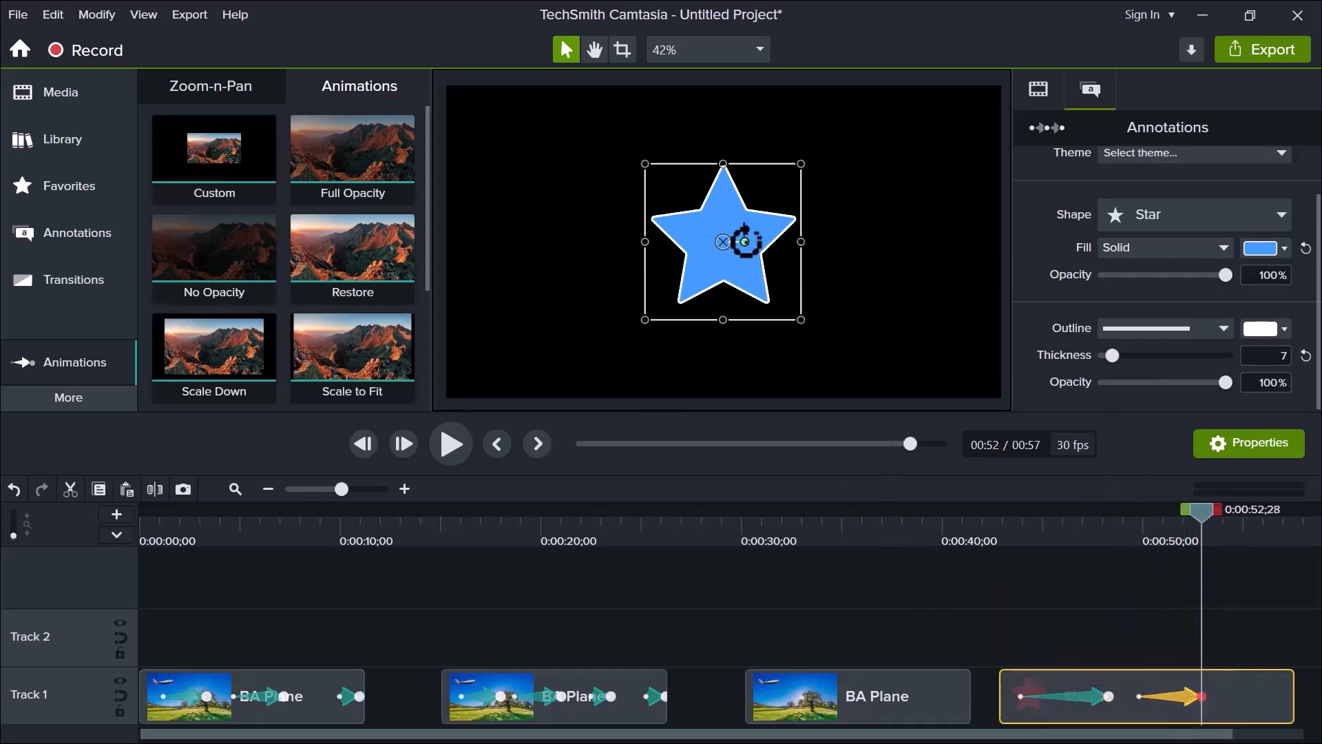
mouse_move(745, 241)
left_mouse_down()
mouse_move(719, 220)
mouse_move(722, 261)
mouse_move(745, 241)
left_mouse_up()
left_click_drag(1233, 281, 1031, 338)
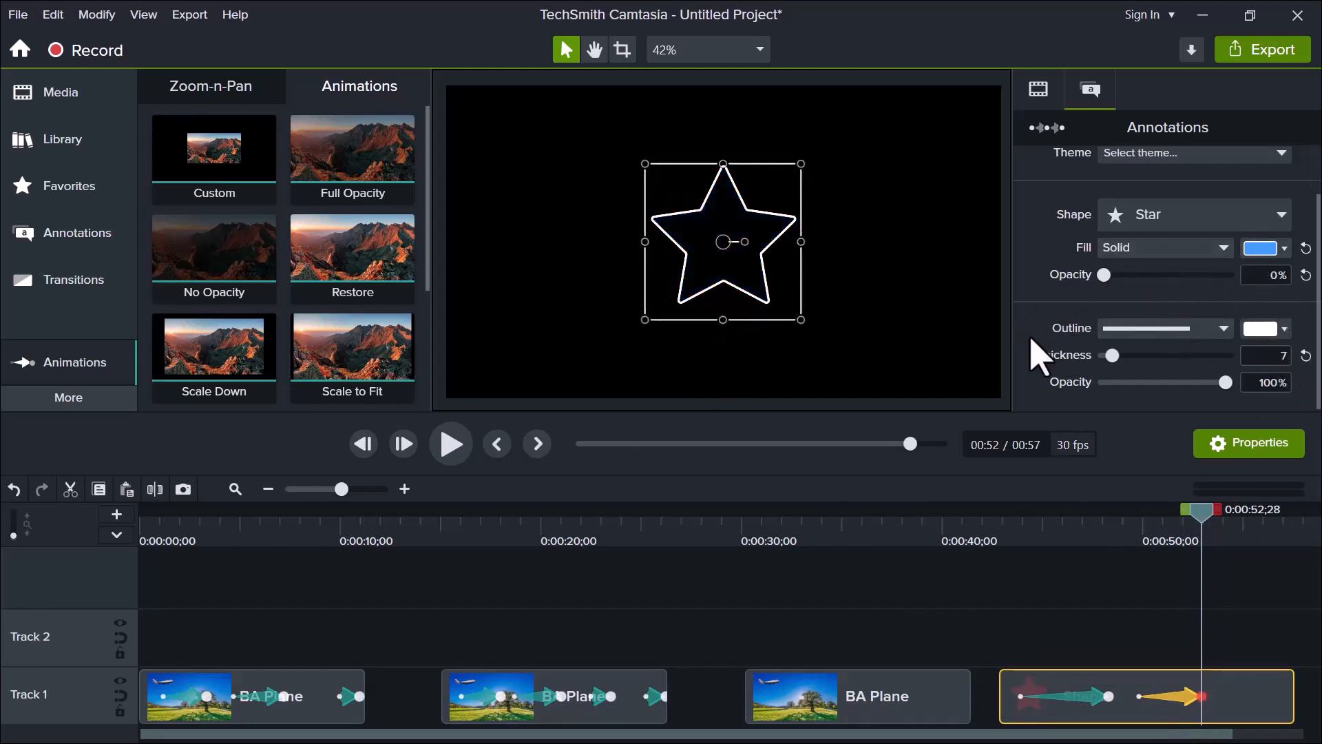
Set the star's outline color to #19F2C1 at the end of the second animation and play the shape from its start.
left_click(1262, 327)
left_click(1283, 485)
left_click(1234, 423)
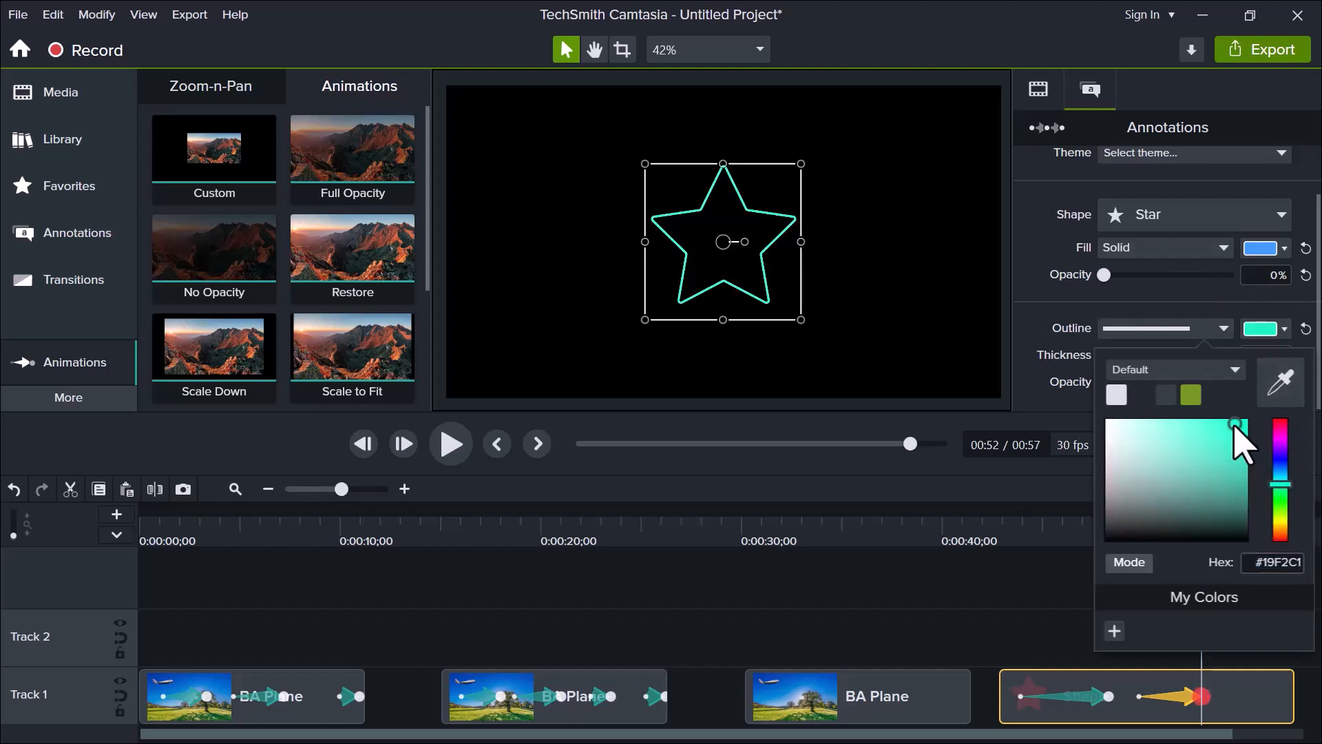
left_click(1000, 551)
left_click(446, 456)
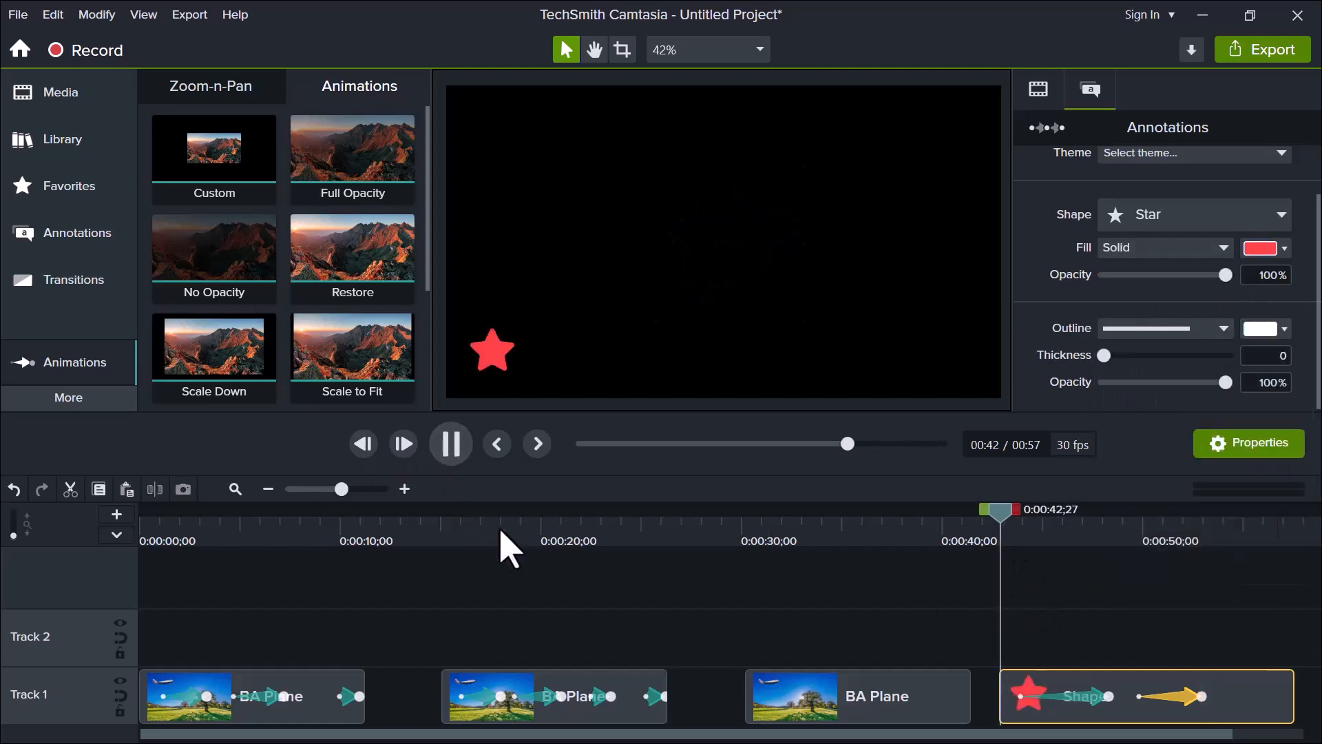
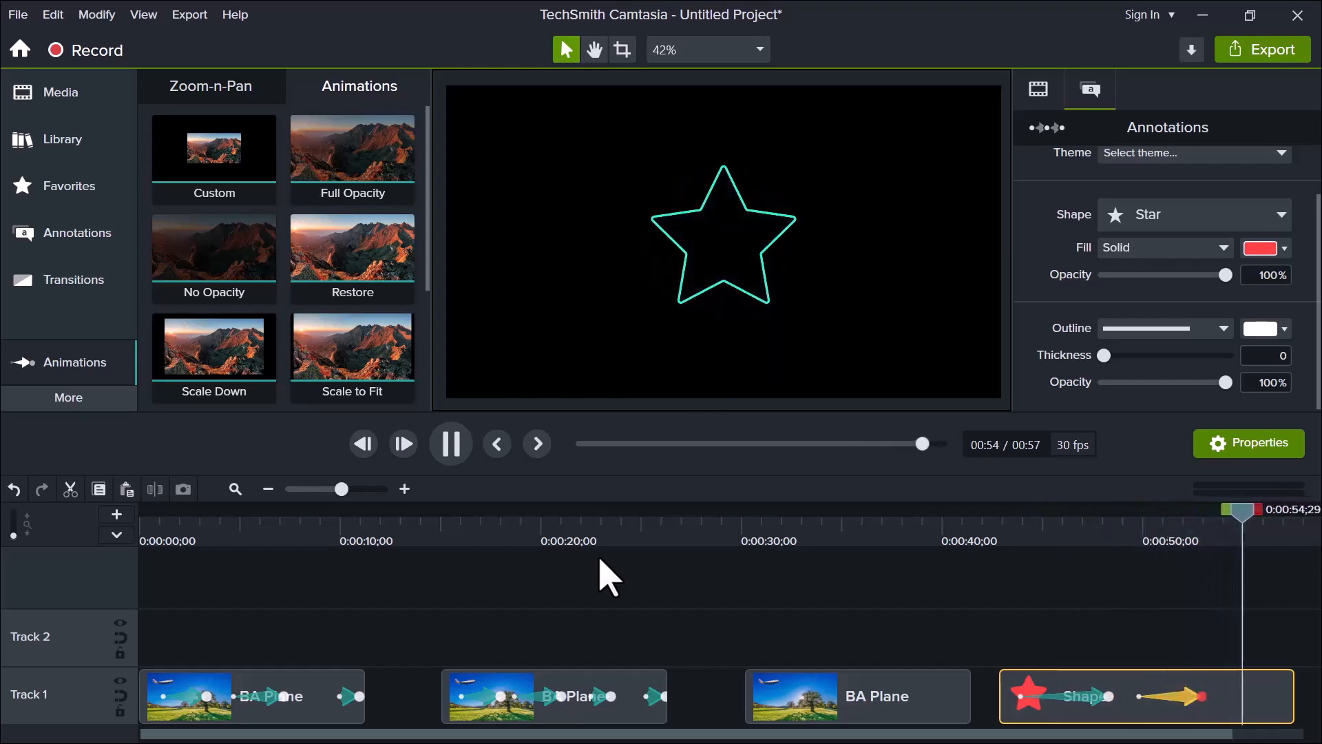
Extend the star's second animation so it ends at about 0:00:56 and play it from 0:00:49;00.
key("space")
key("b")
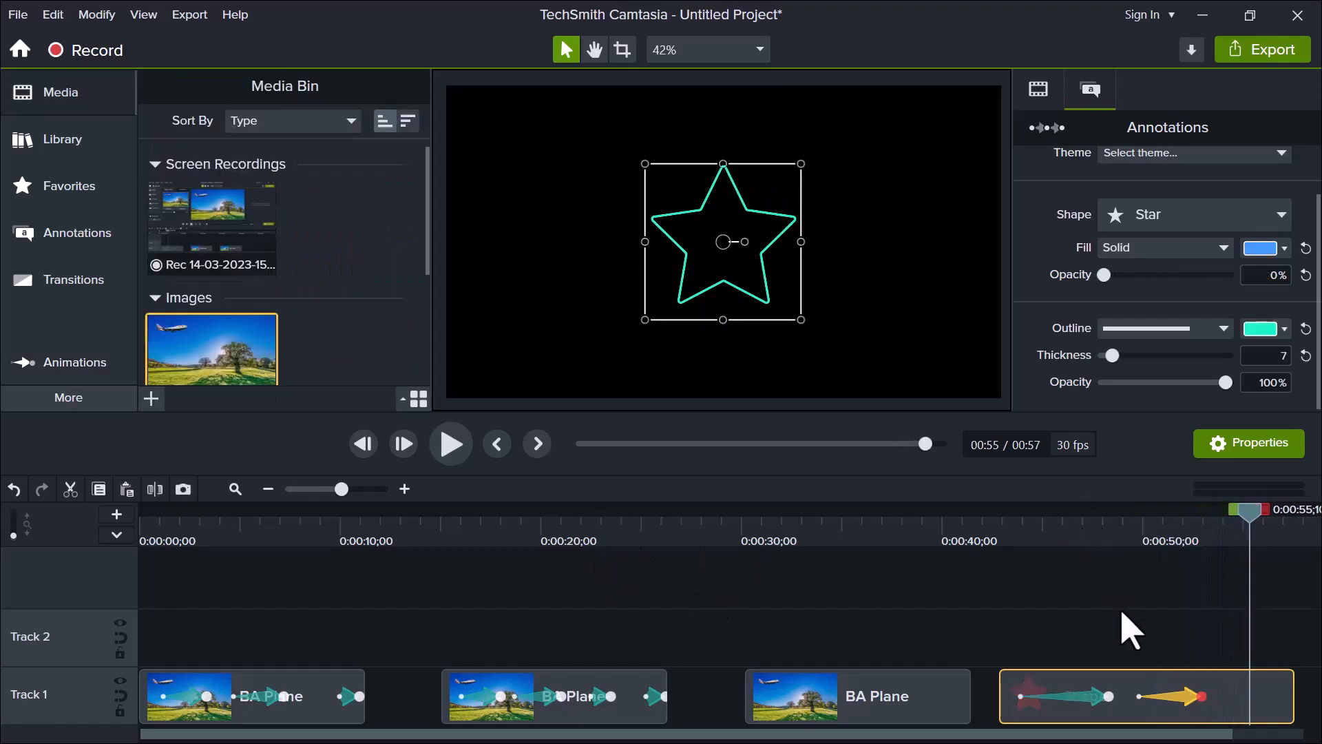
right_click(1184, 699)
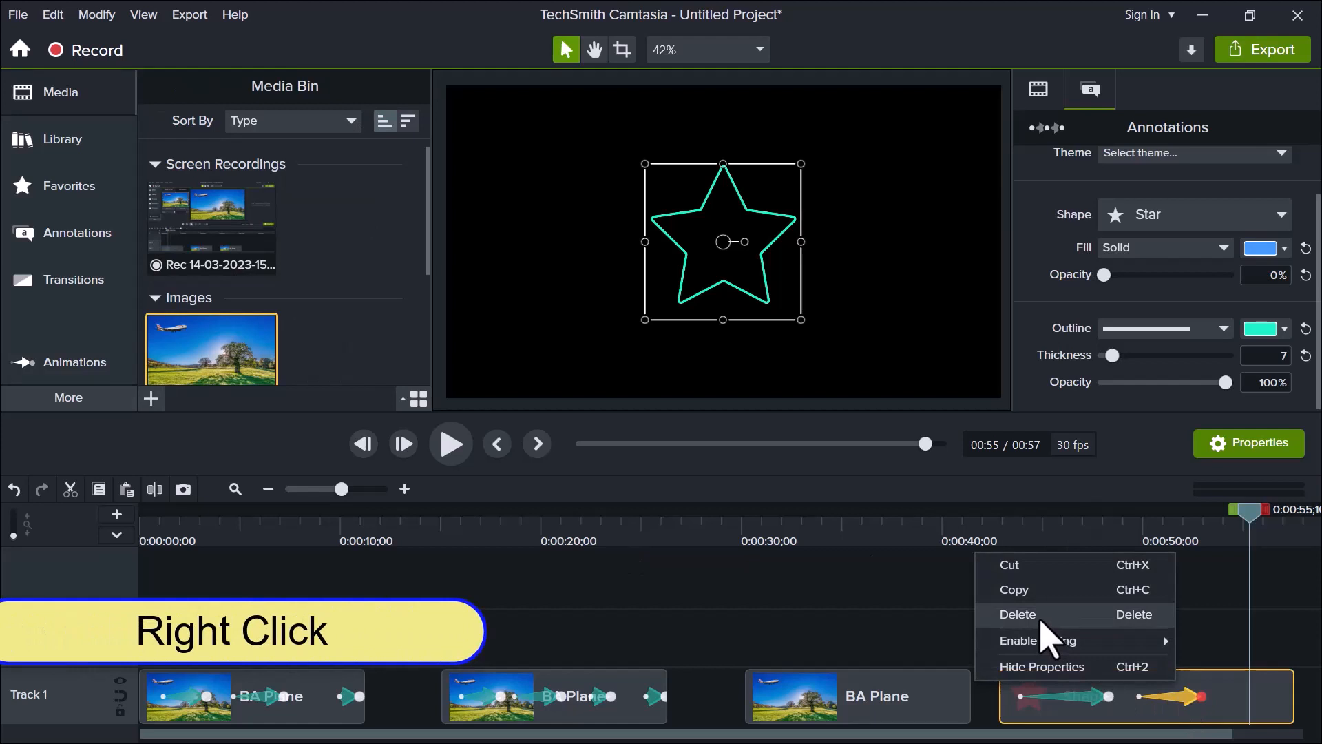
left_click(1205, 694)
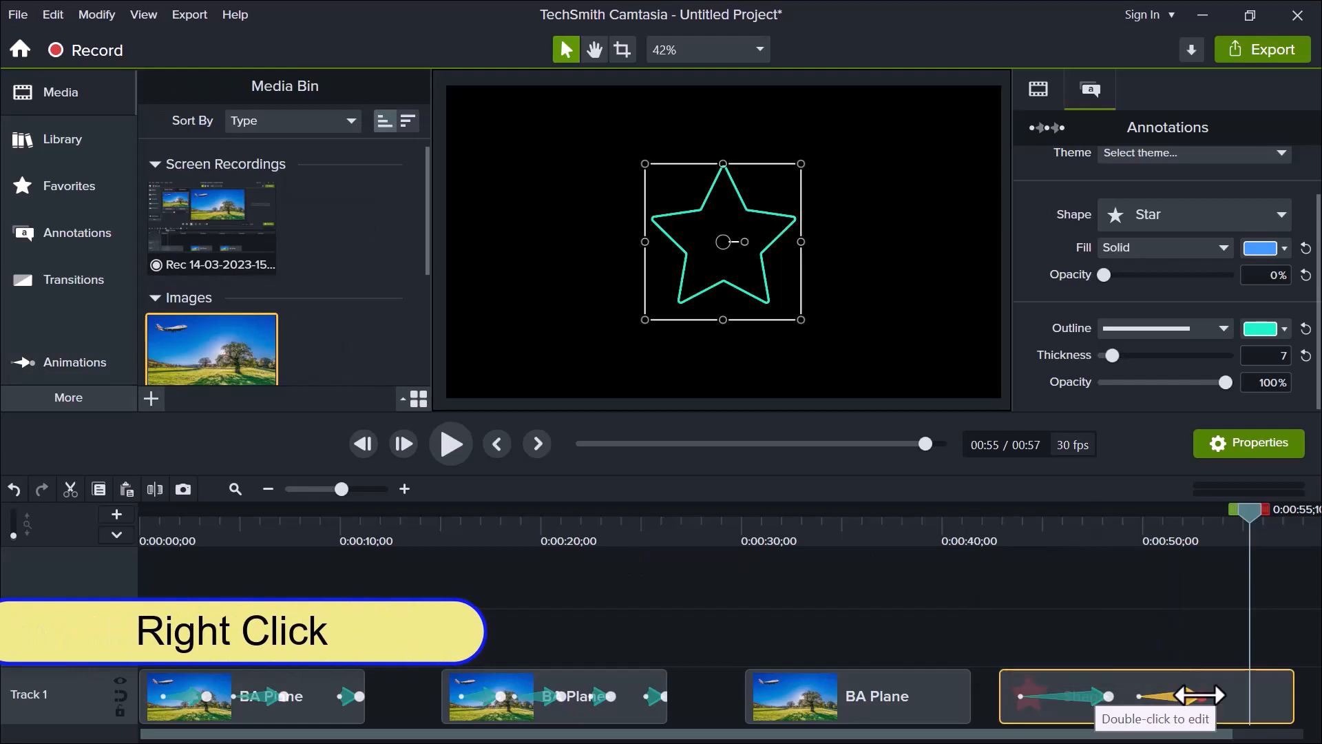
left_click_drag(1205, 694, 1271, 688)
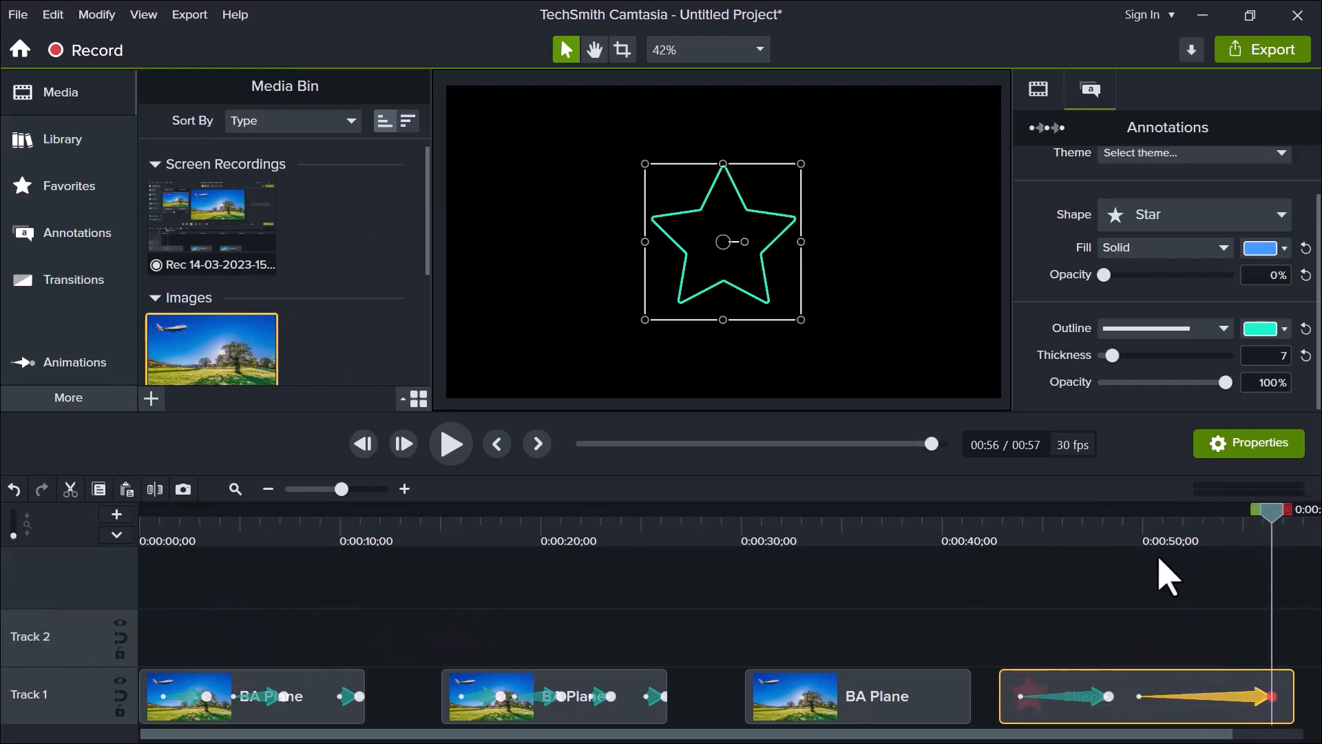
left_click(1121, 537)
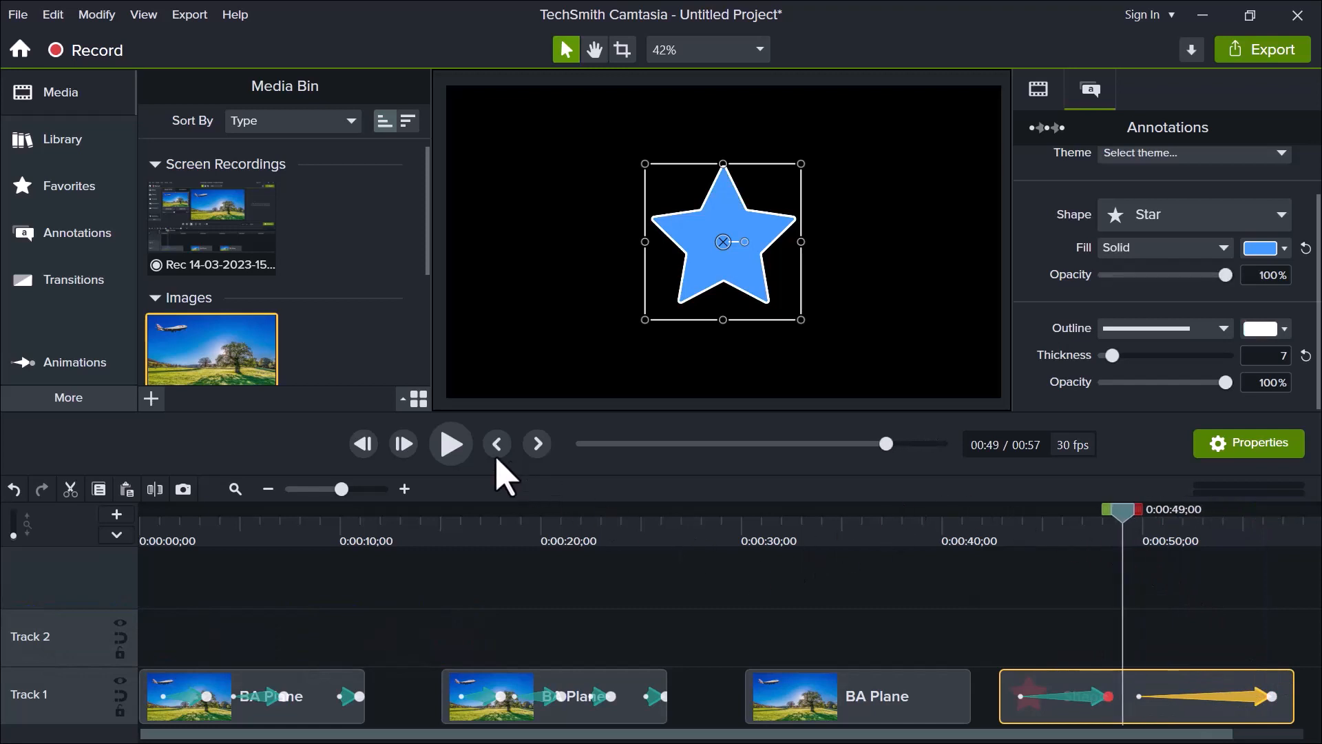
left_click(454, 445)
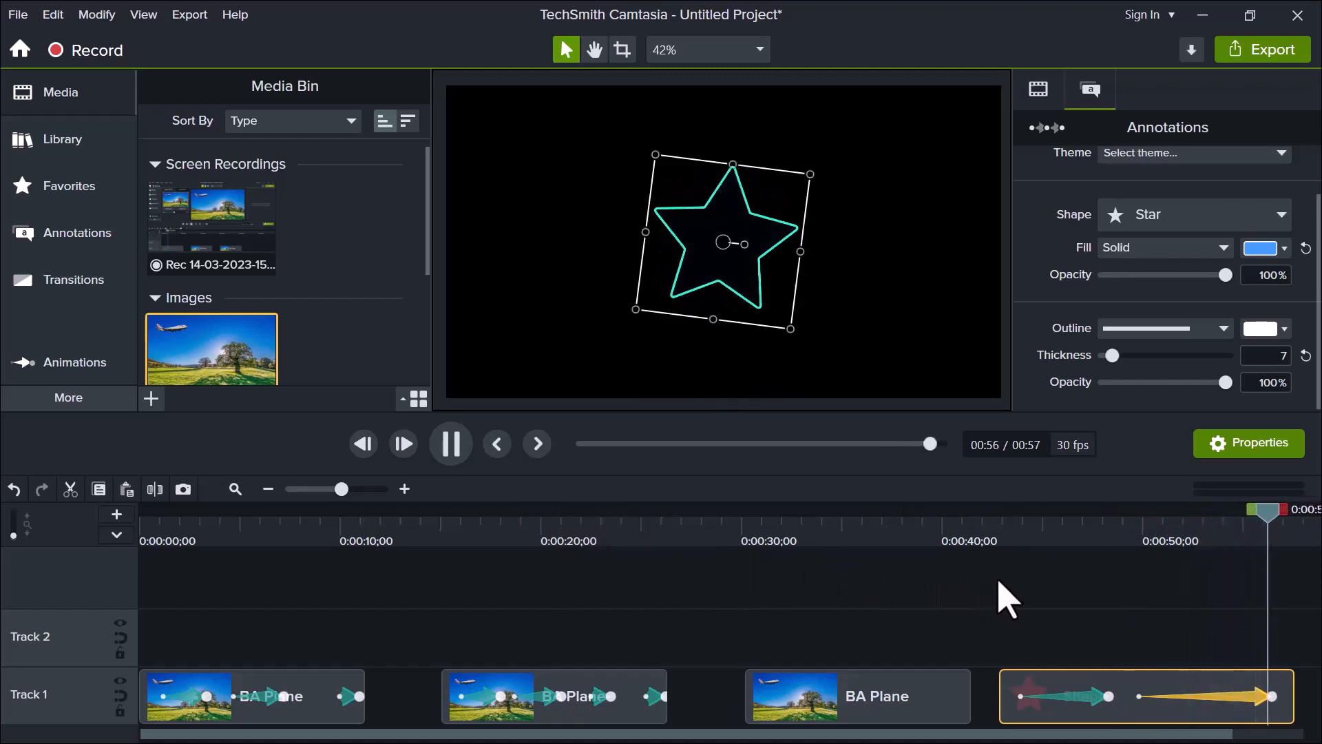
key("space")
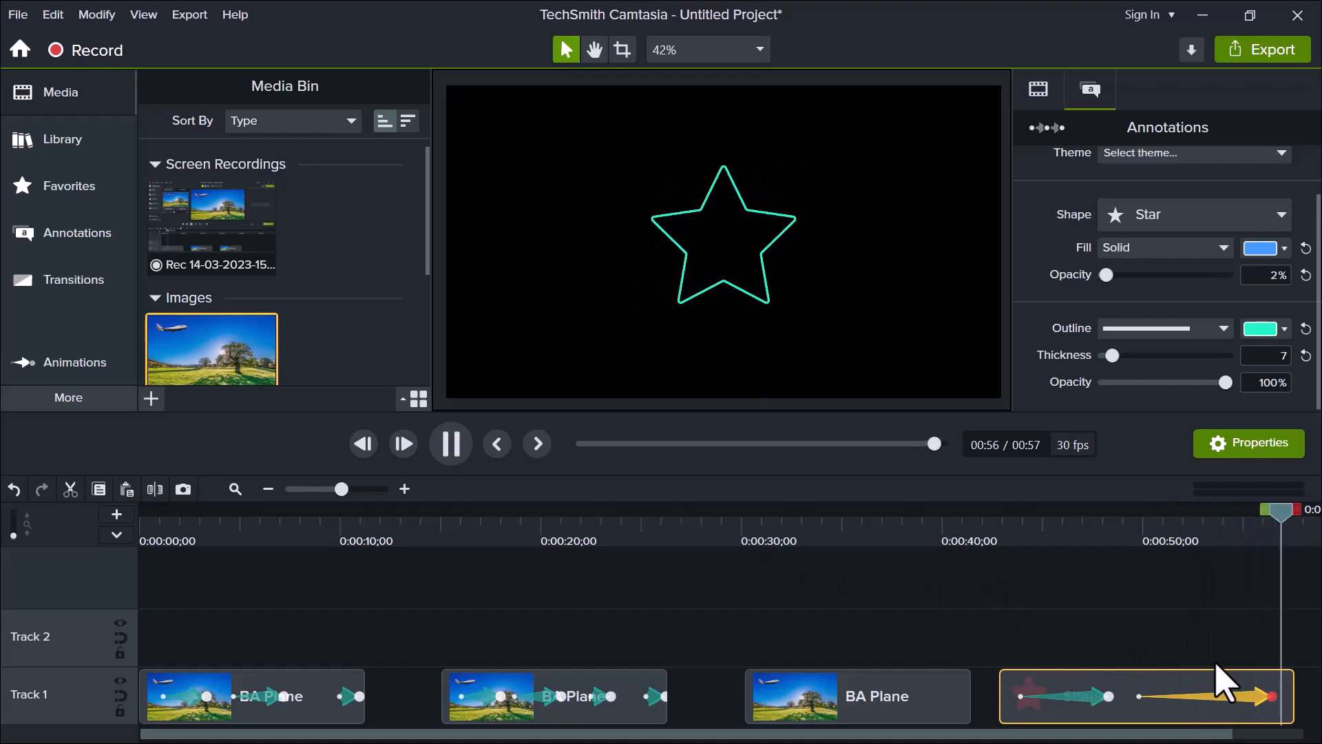
Shorten the star's second animation so it ends at about 0:00:51;23 and play it from 0:00:49;02.
left_click_drag(1272, 695, 1179, 695)
left_click(1107, 523)
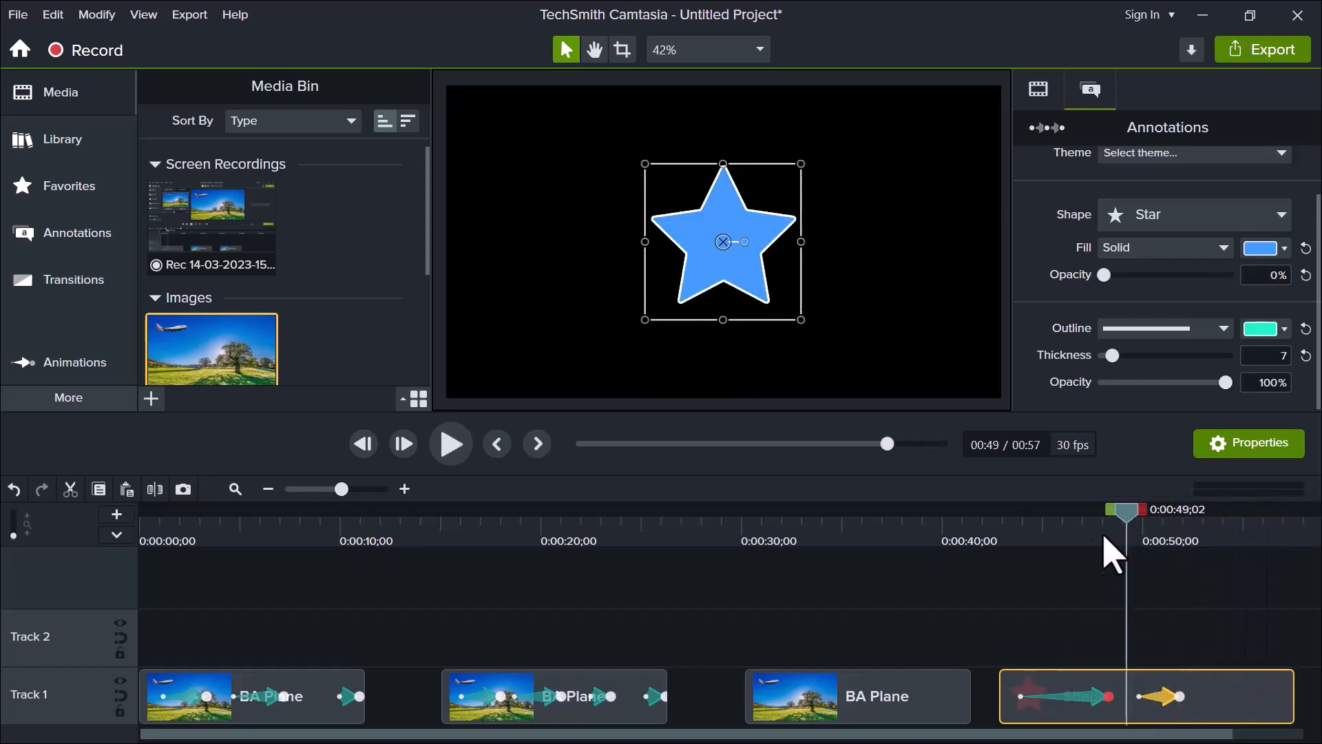
left_click(450, 444)
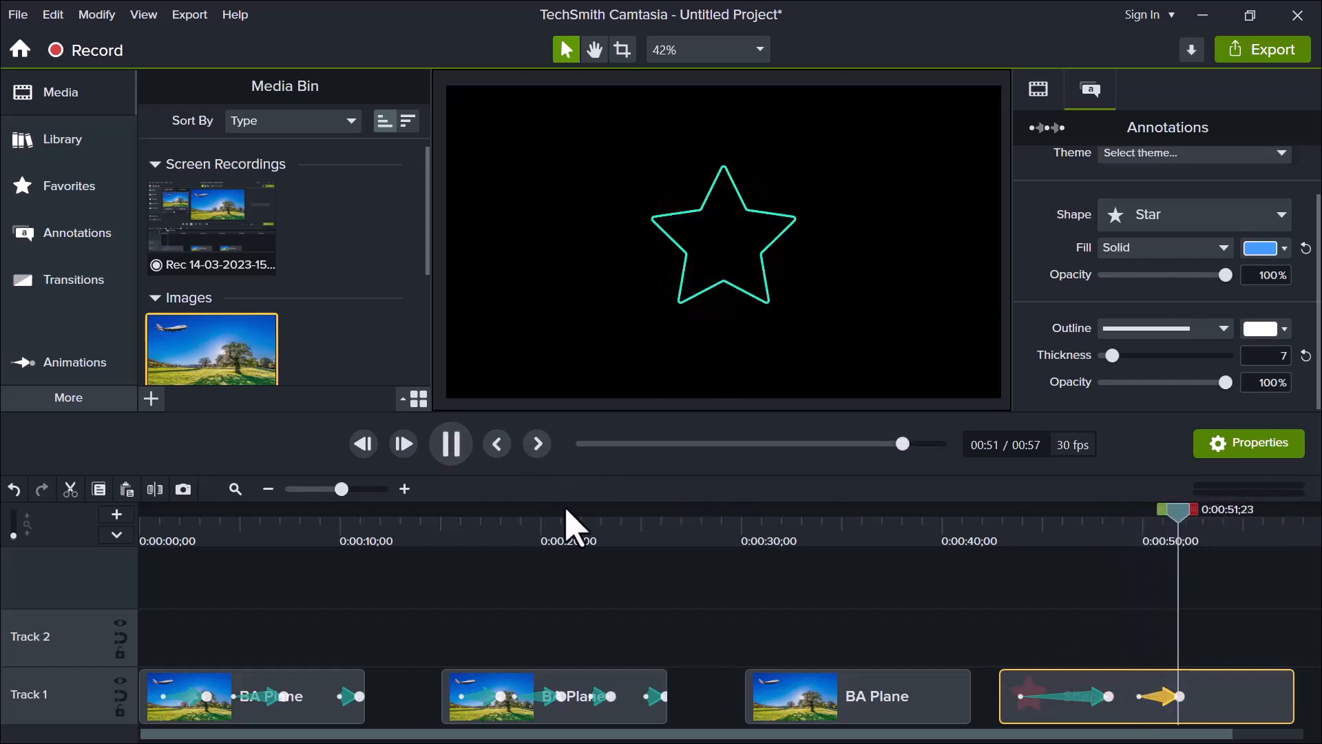
key("space")
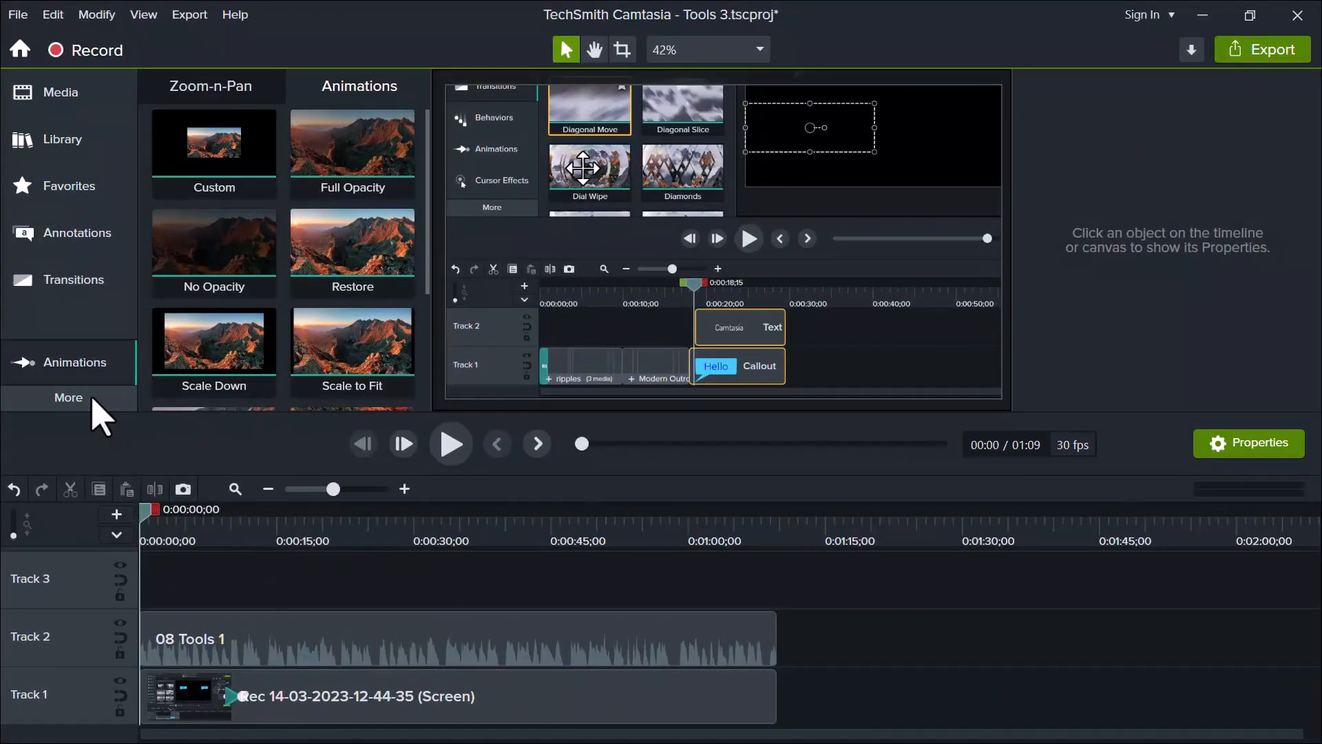
Open the cursor effects, apply Cursor Spotlight to the screen recording on Track 1, and play it back.
left_click(93, 401)
left_click(219, 445)
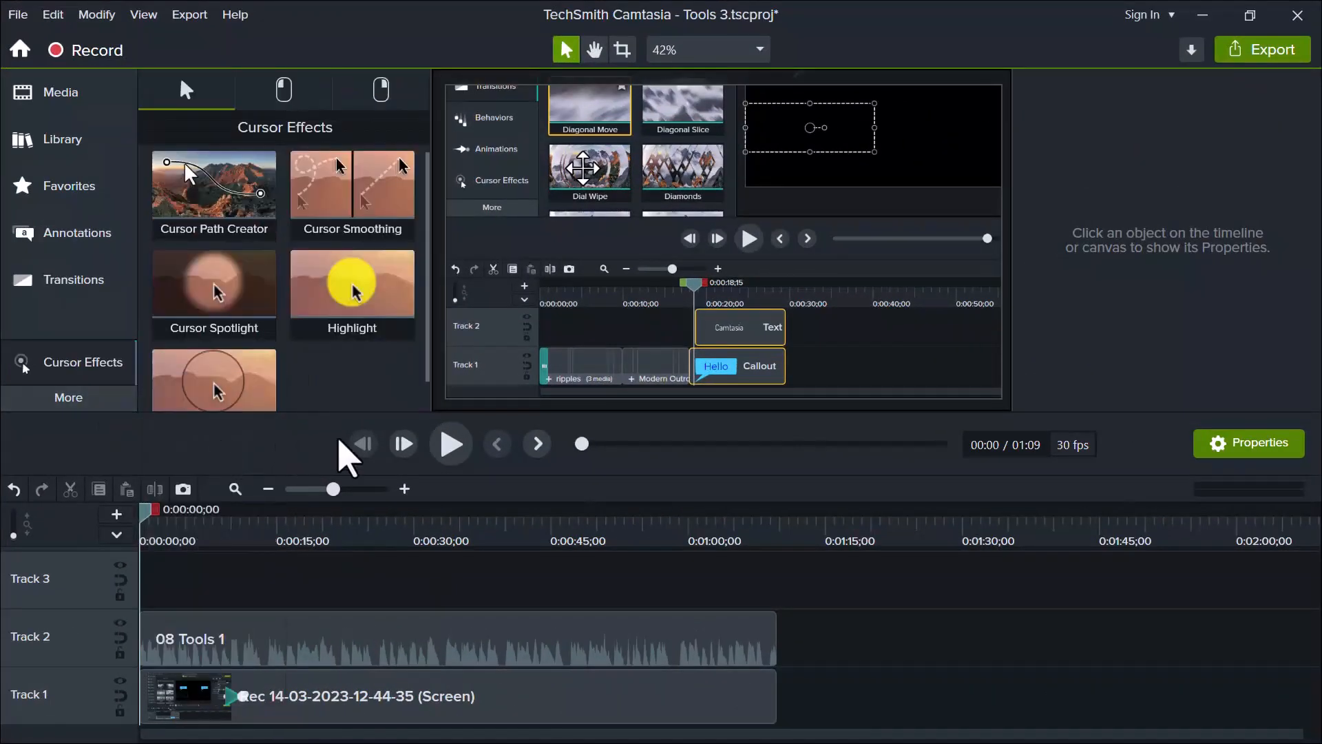
left_click_drag(213, 286, 183, 688)
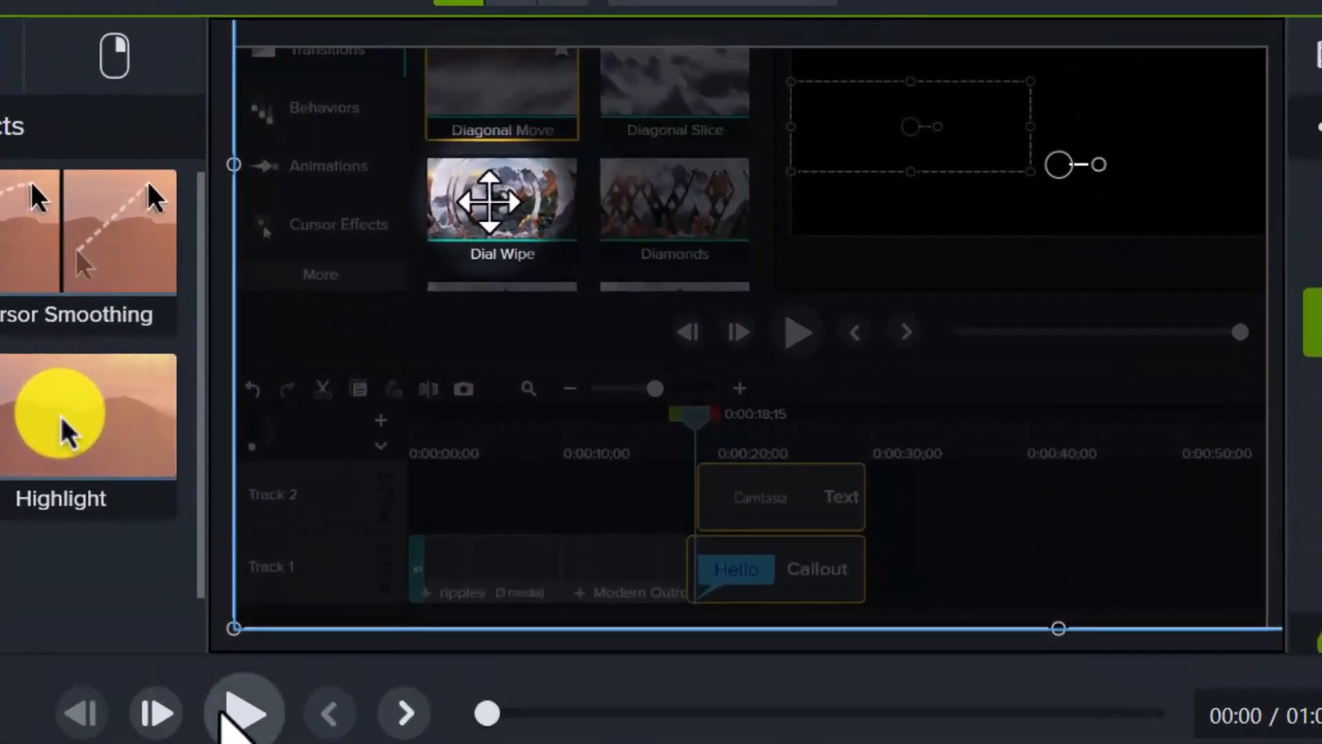
left_click(400, 499)
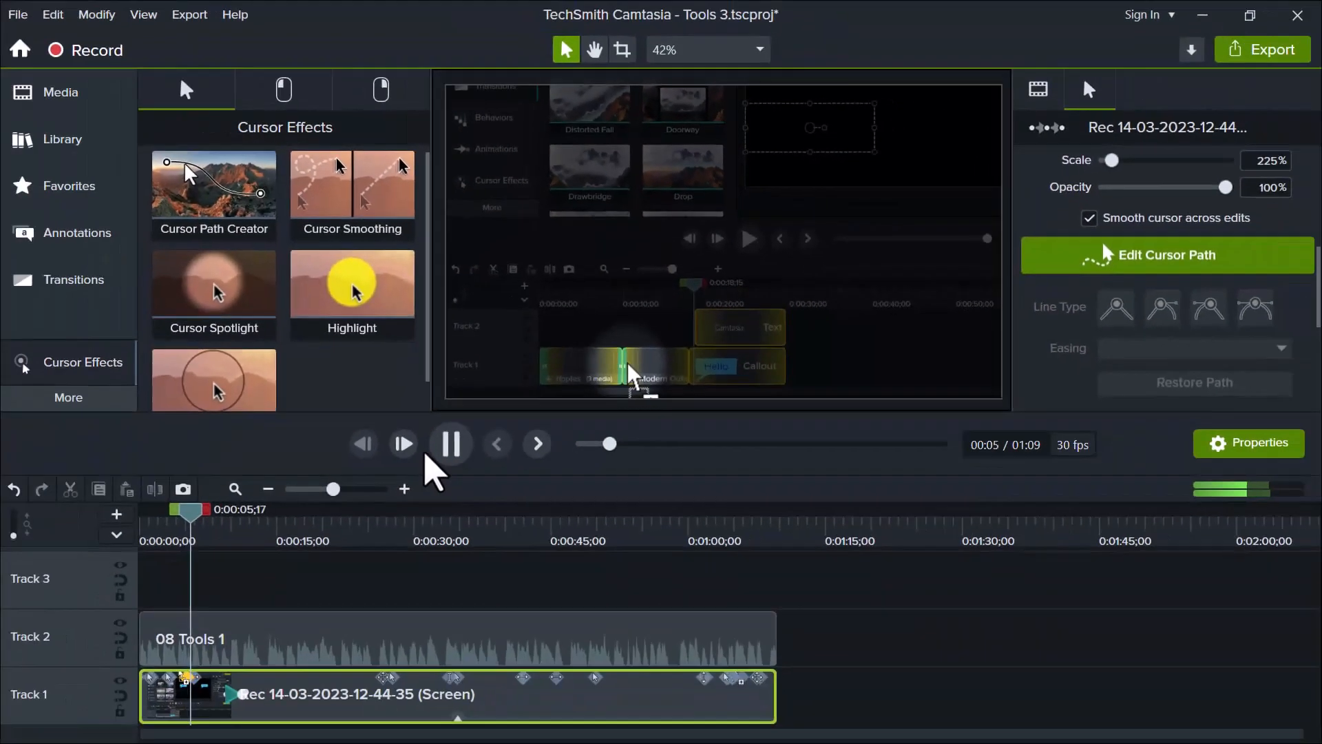
left_click(431, 453)
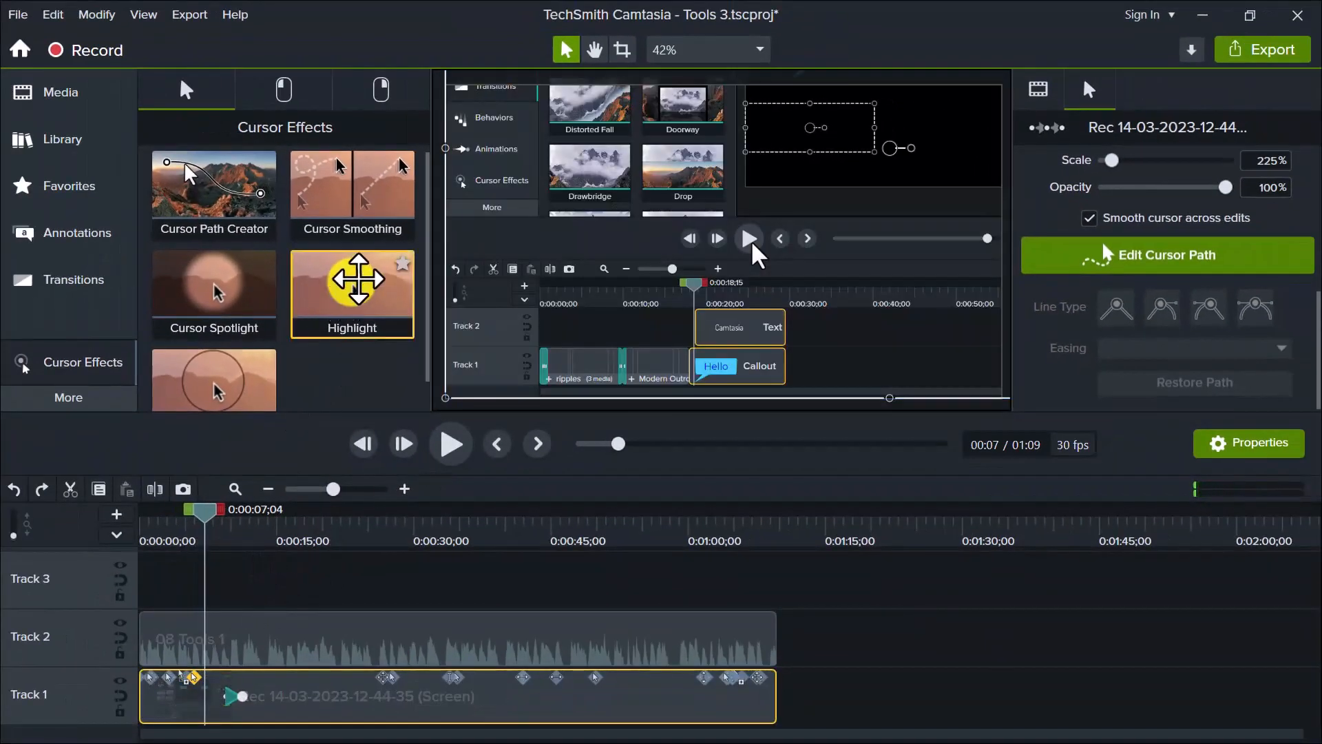
Apply the Highlight cursor effect to the Track 1 screen recording and scrub the playhead to preview it.
left_click_drag(359, 273, 269, 706)
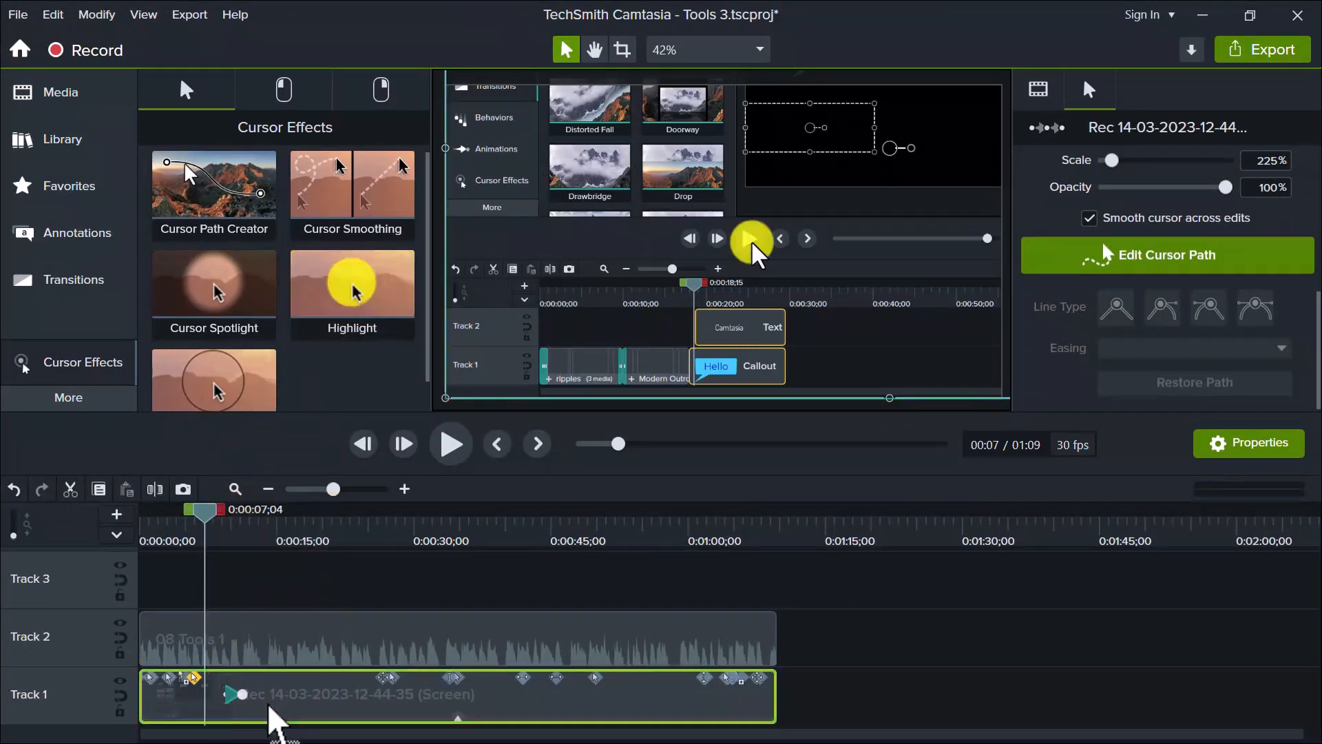
mouse_move(205, 513)
left_mouse_down()
mouse_move(312, 531)
mouse_move(188, 532)
left_mouse_up()
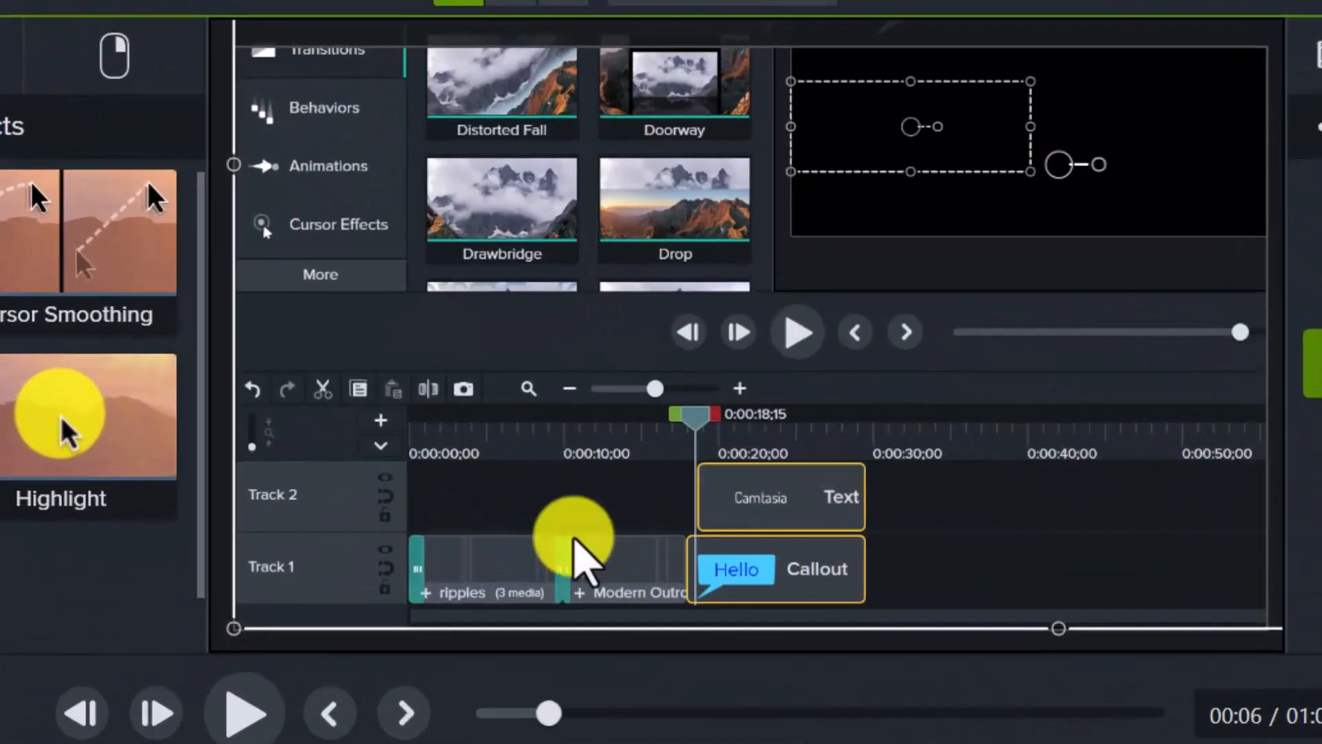
left_click_drag(3, 655, 53, 655)
Try the green concentric-circles left-click effect on the Track 1 screen recording, playing it back and undoing the applied cursor effects.
left_click(133, 80)
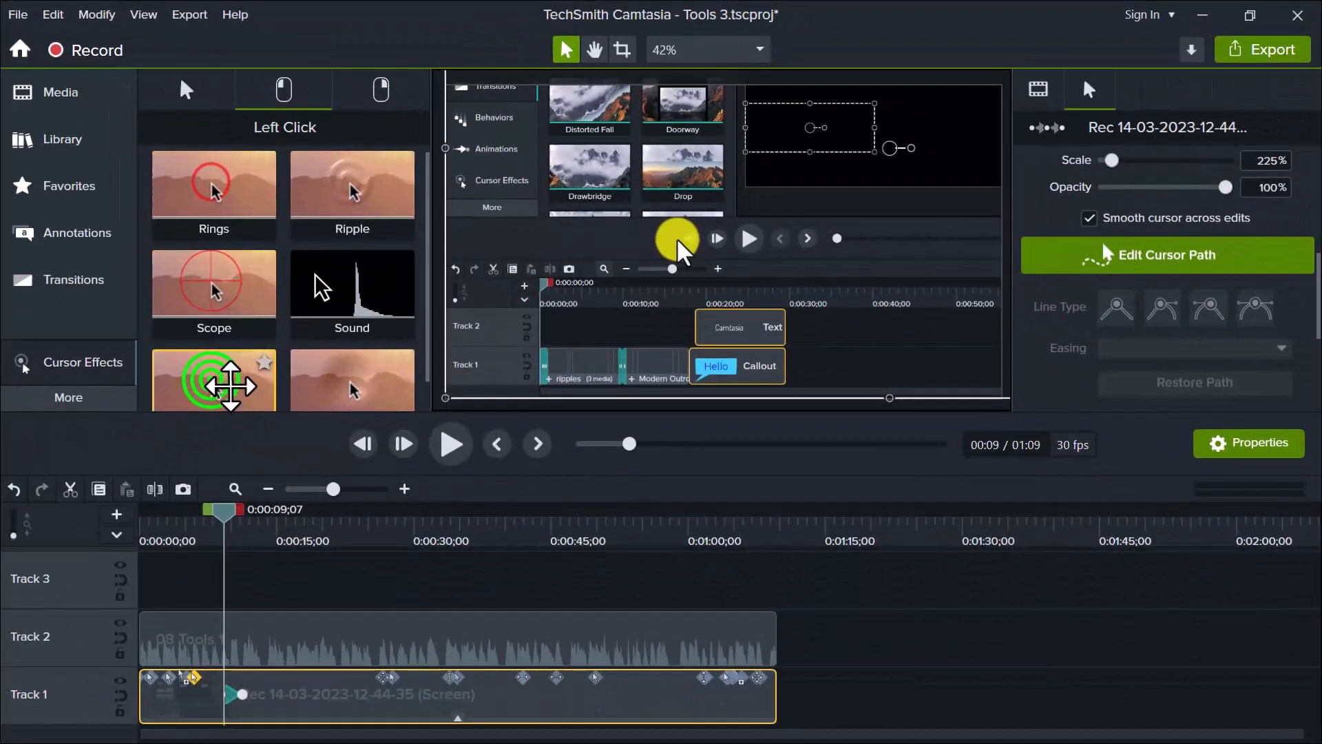
left_click_drag(230, 386, 280, 699)
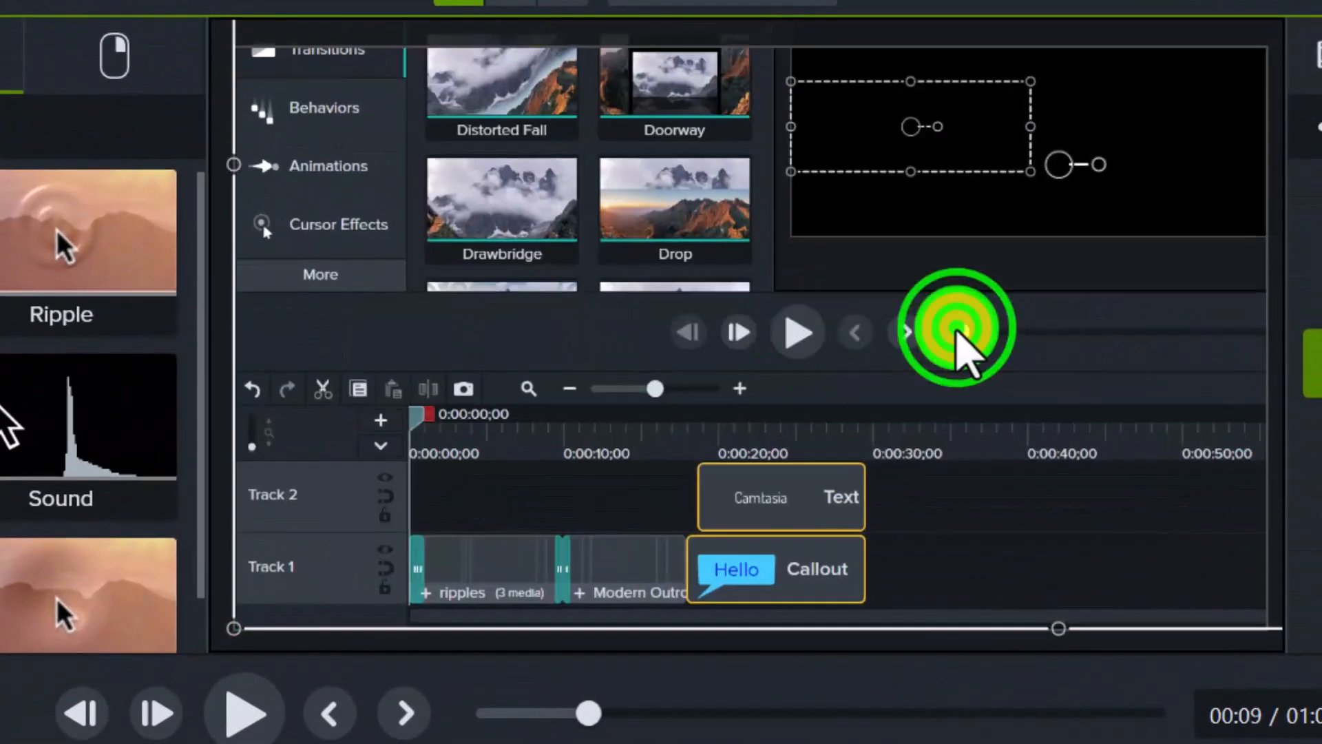
key("space")
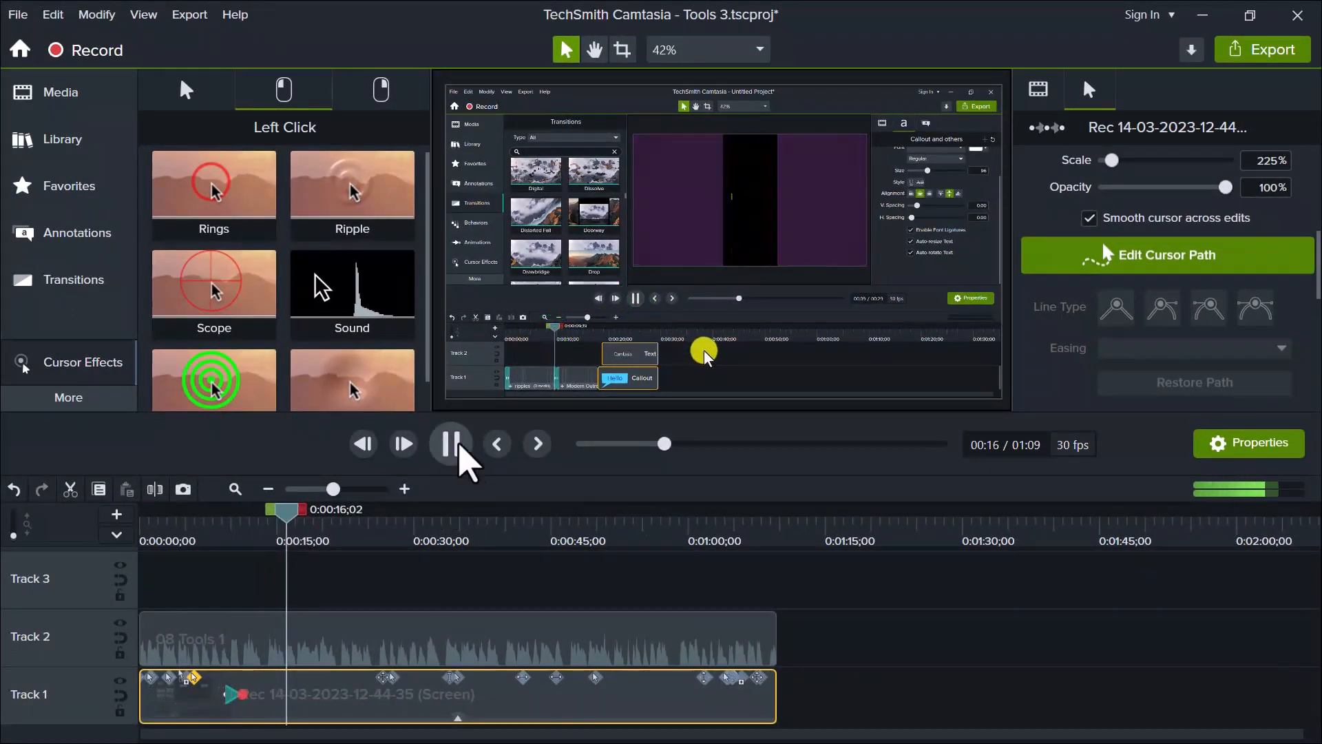
left_click(451, 443)
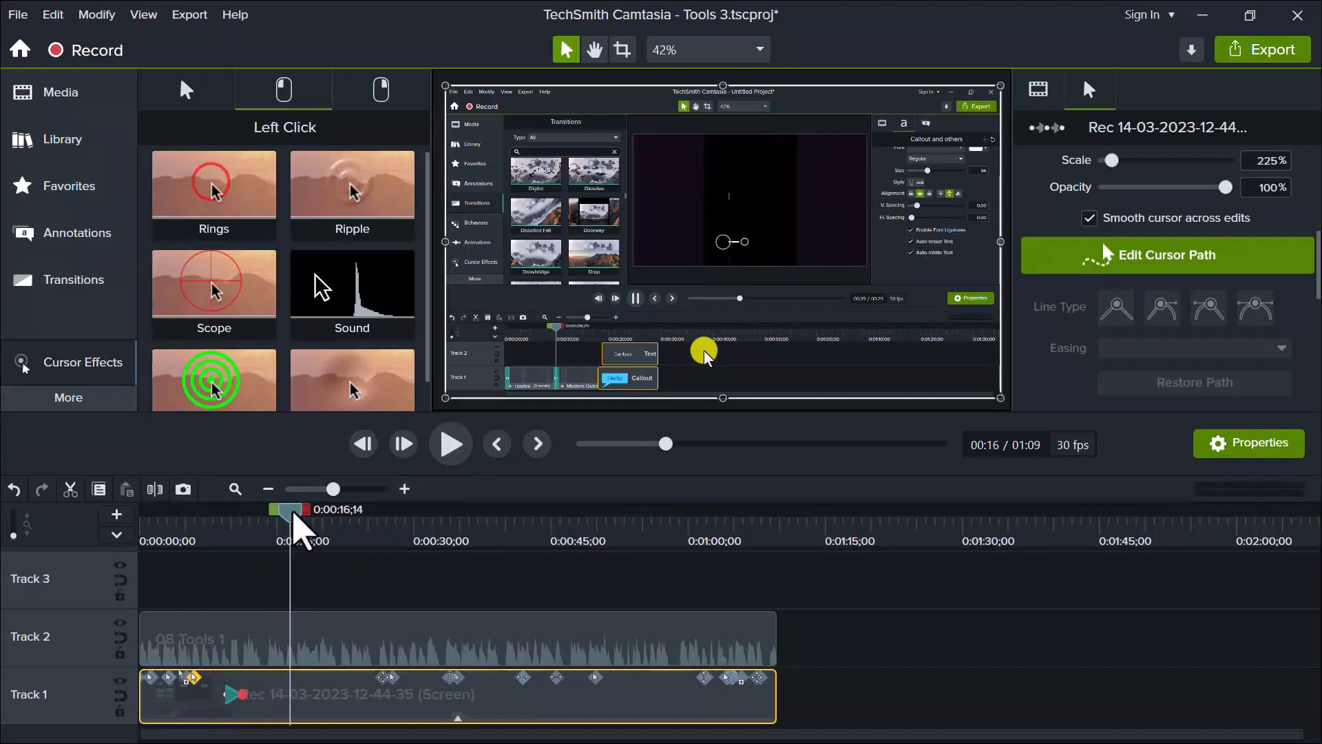
key("ctrl+z")
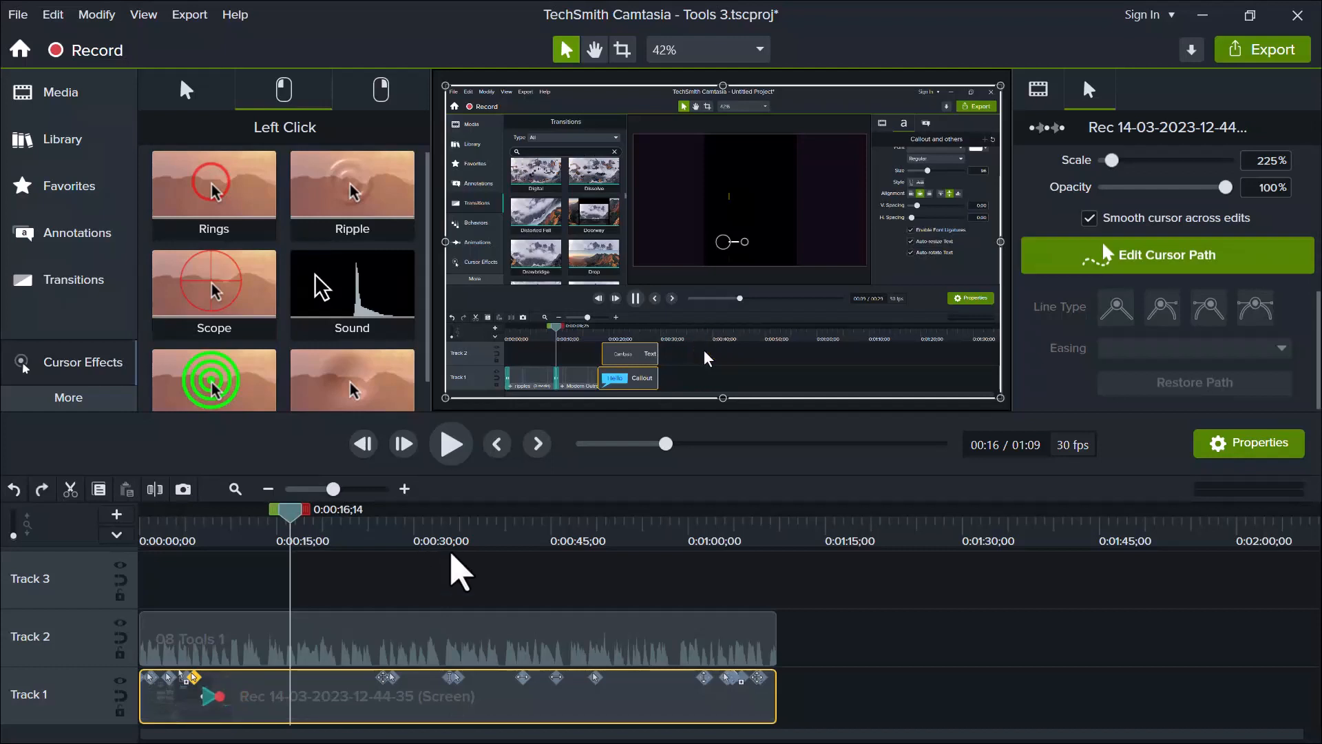
Move the playhead to 0:00:11;15 and examine the recording's replacement cursor images and the cursor scale and opacity settings.
left_click_drag(318, 520, 262, 522)
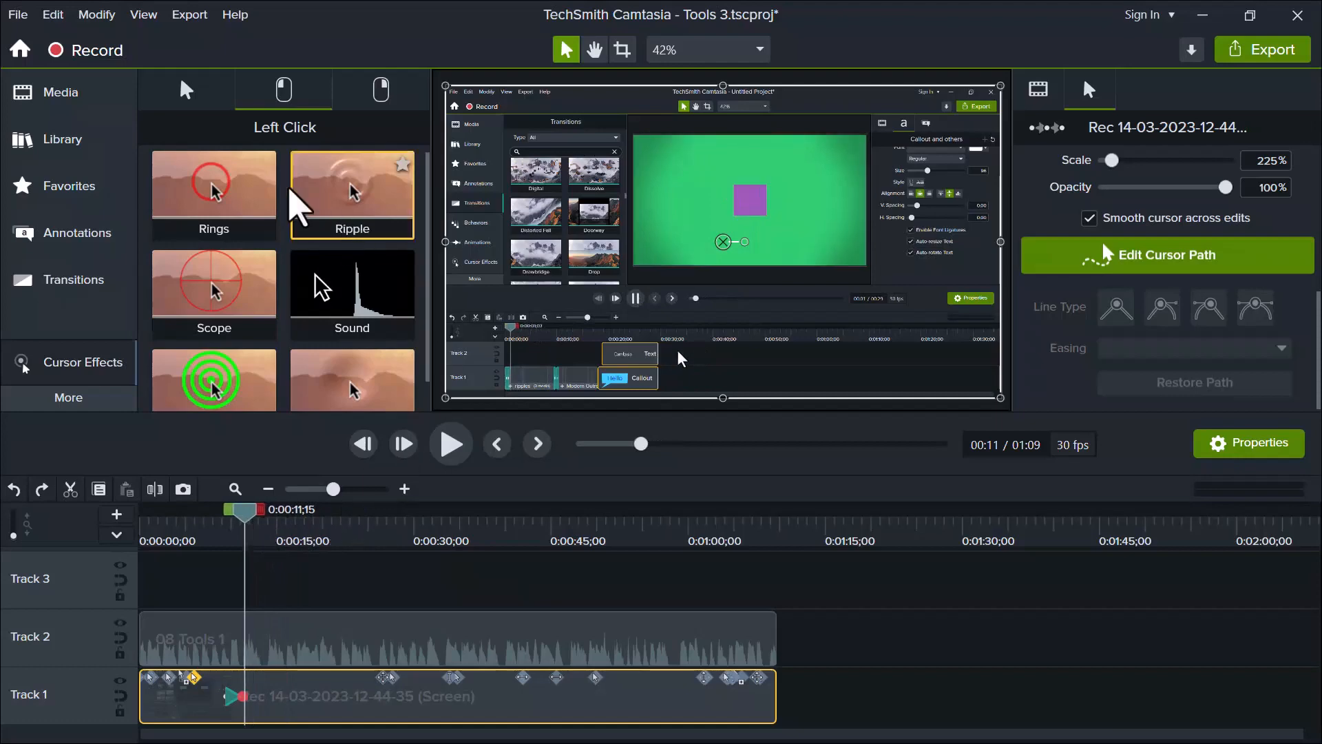
scroll(1171, 241, "up", 3)
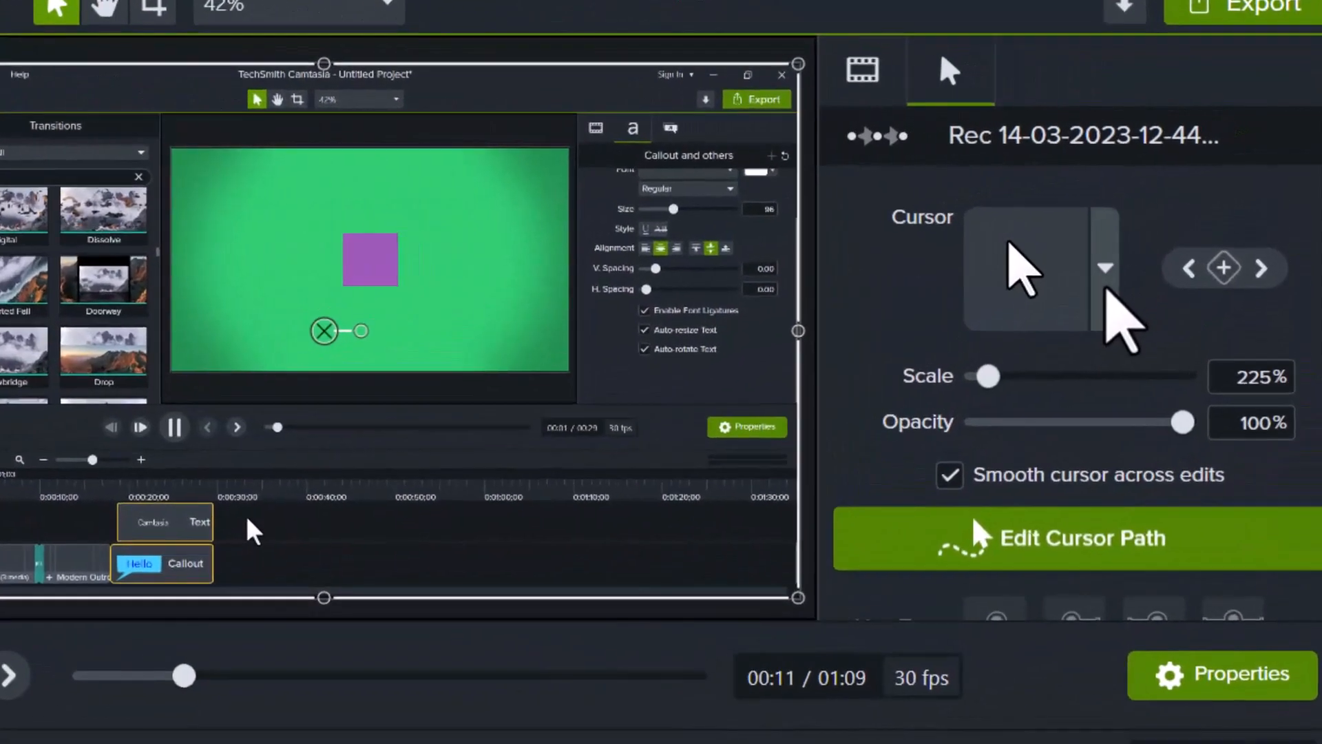
left_click(1162, 220)
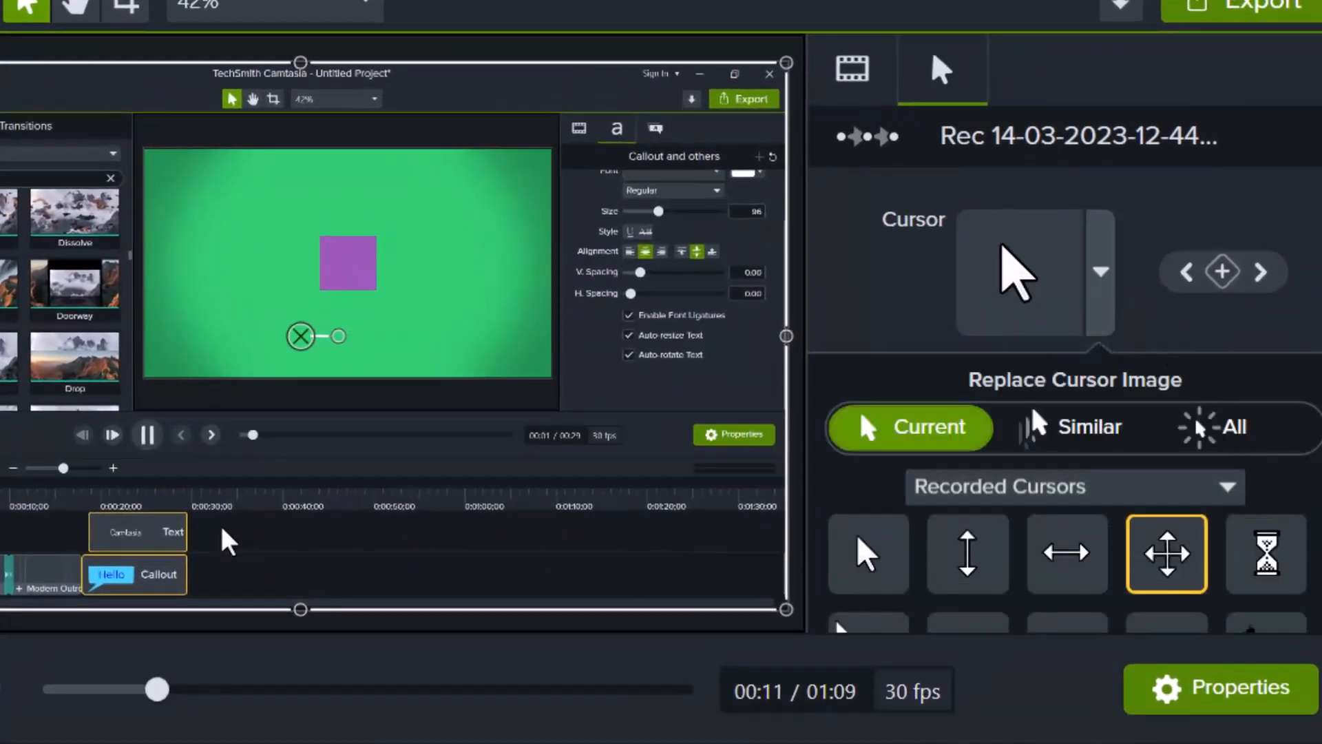
scroll(1171, 482, "down", 3)
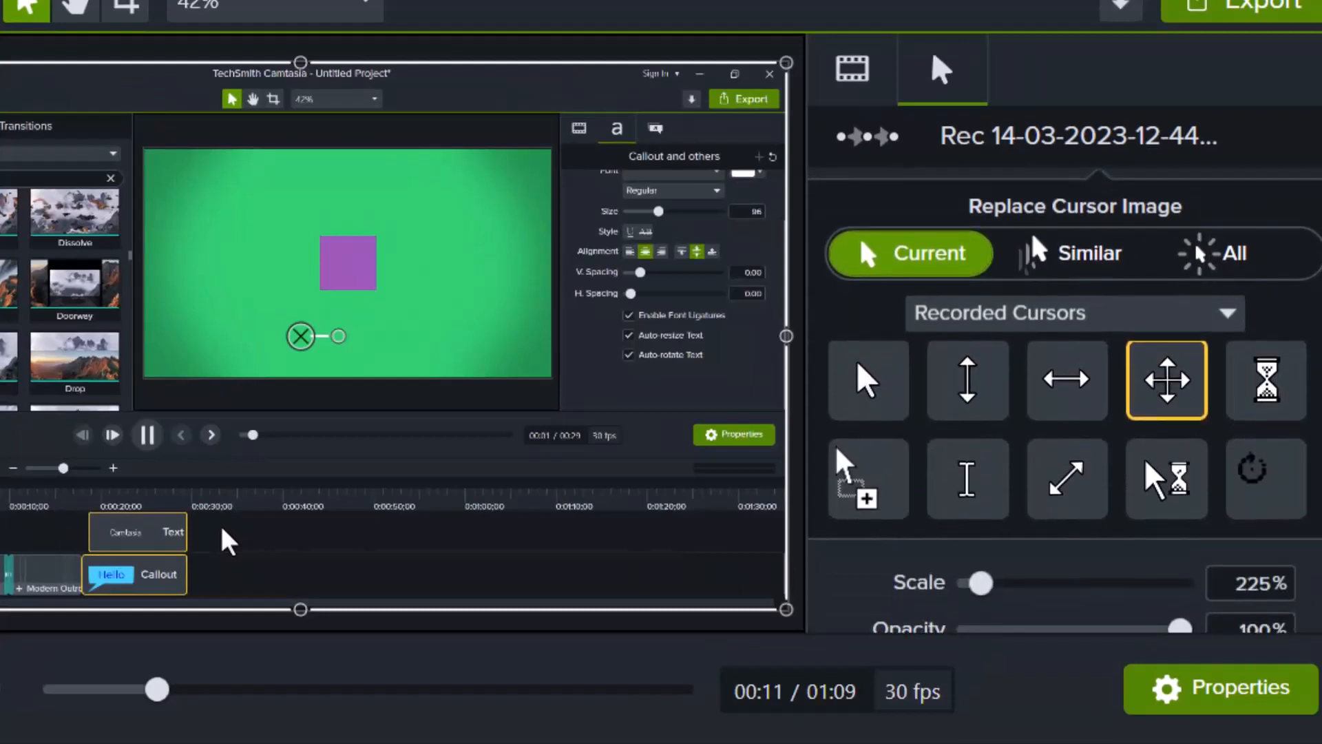
scroll(1064, 401, "up", 3)
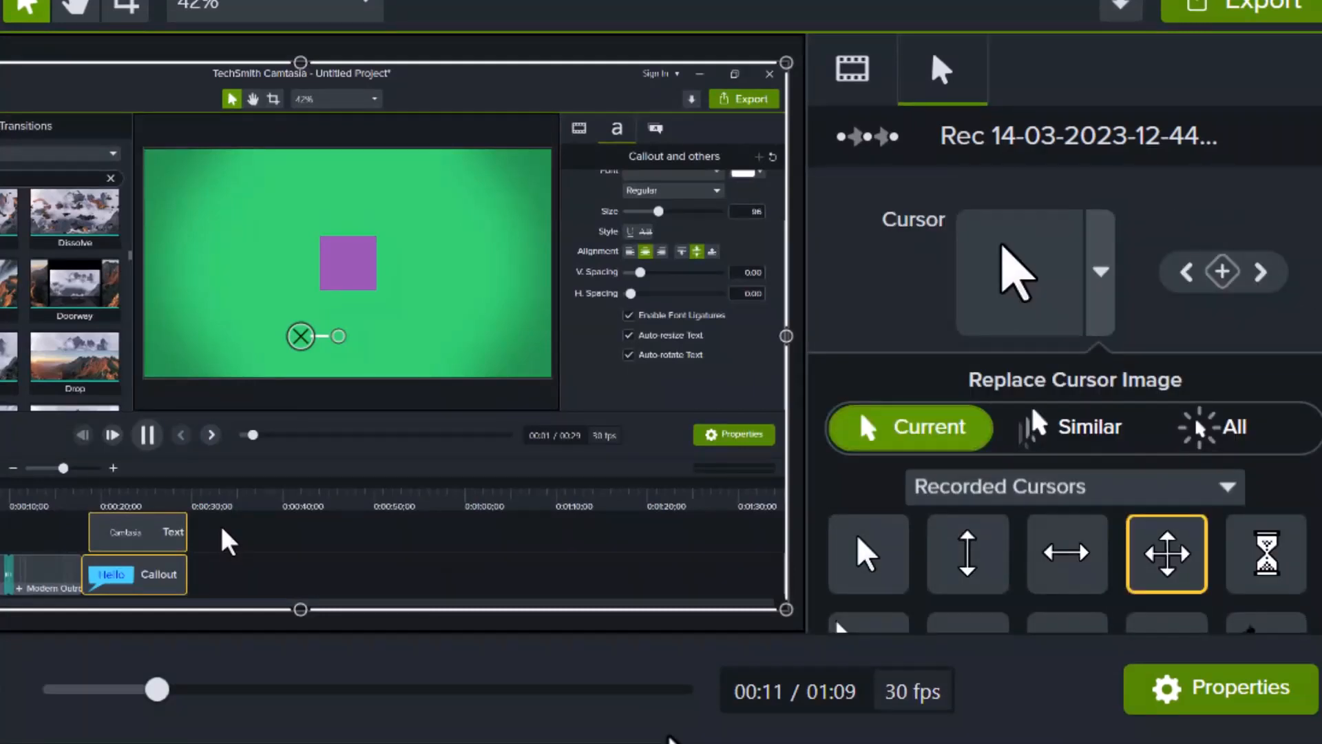
scroll(1224, 296, "down", 3)
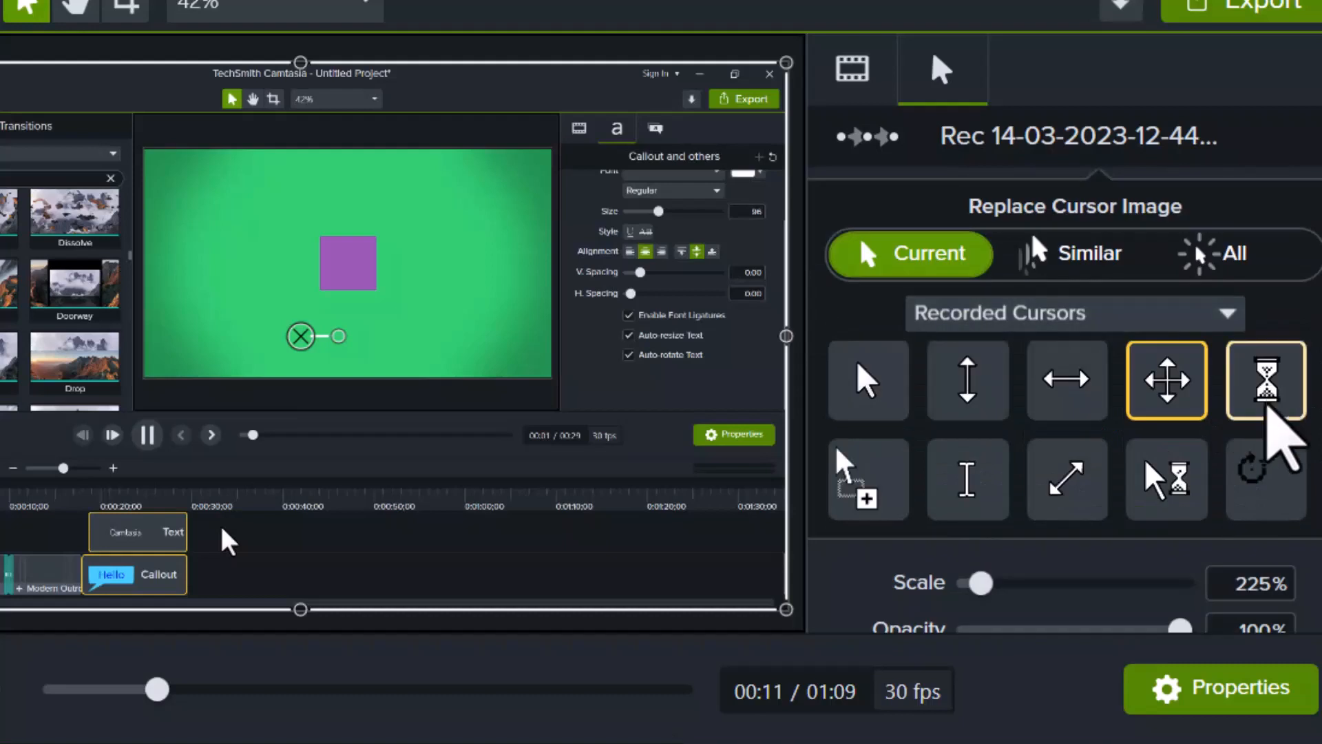
scroll(1065, 414, "down", 5)
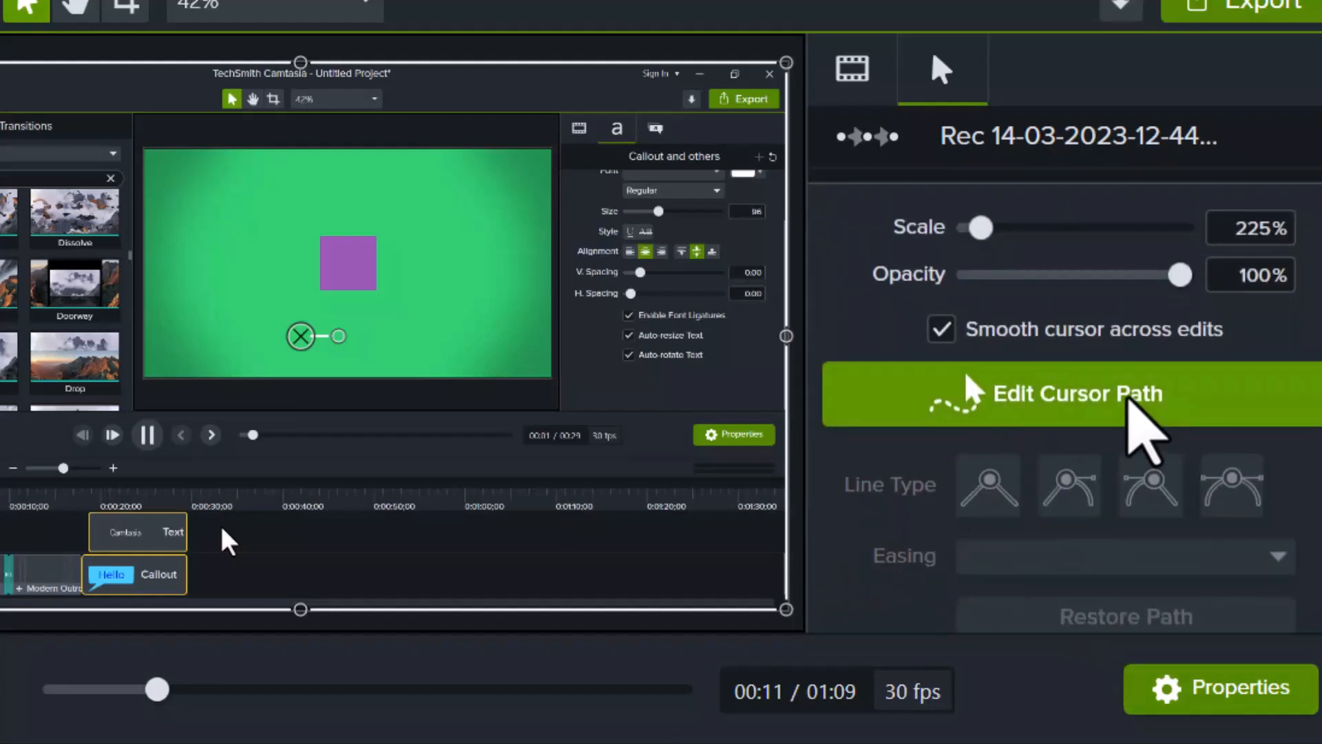
Start editing the screen recording's cursor path with the Simplify Existing Path option.
left_click(1128, 401)
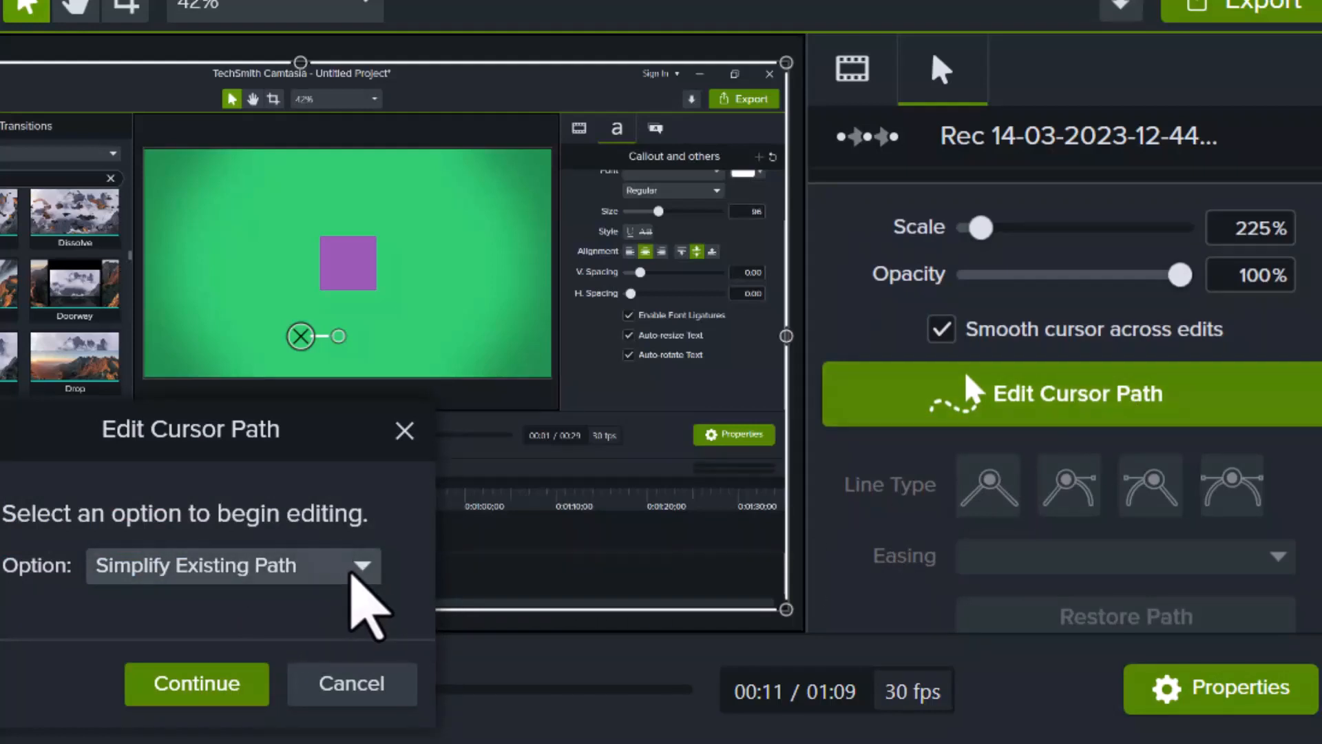
left_click(363, 575)
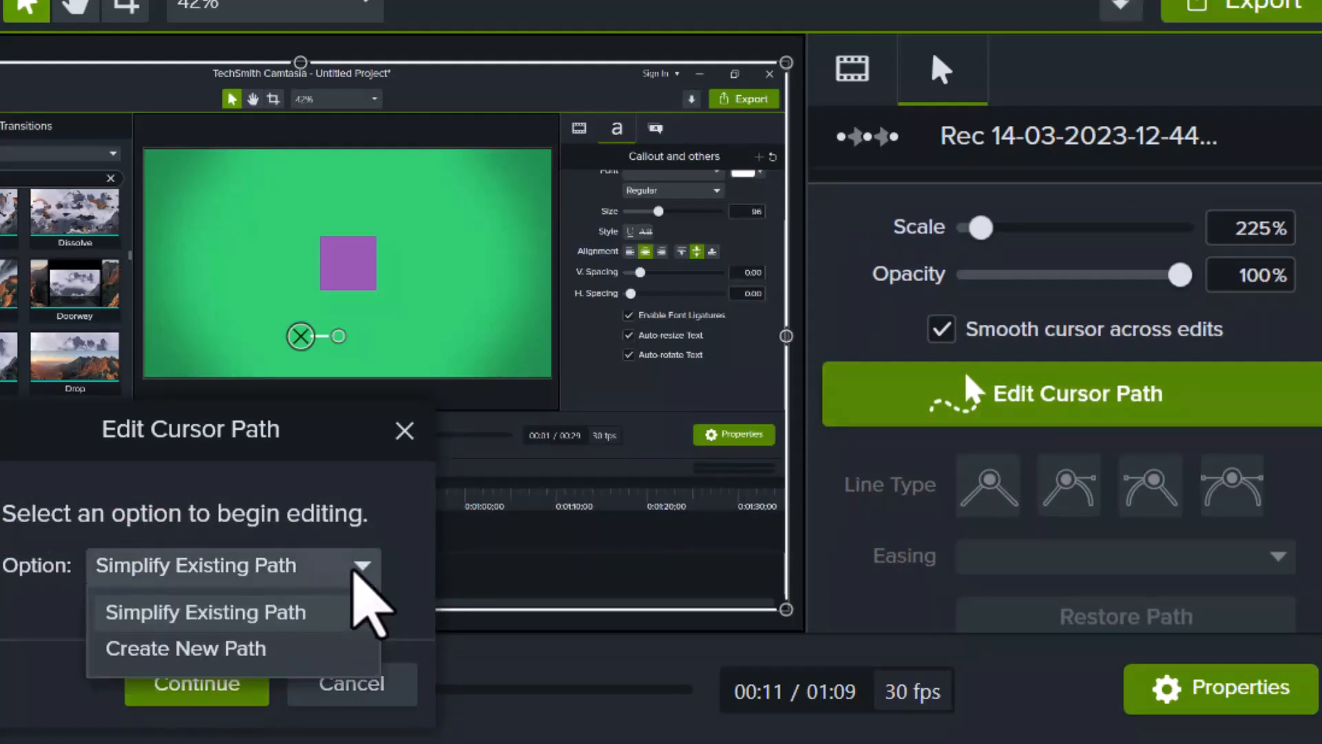
left_click(354, 570)
left_click(230, 679)
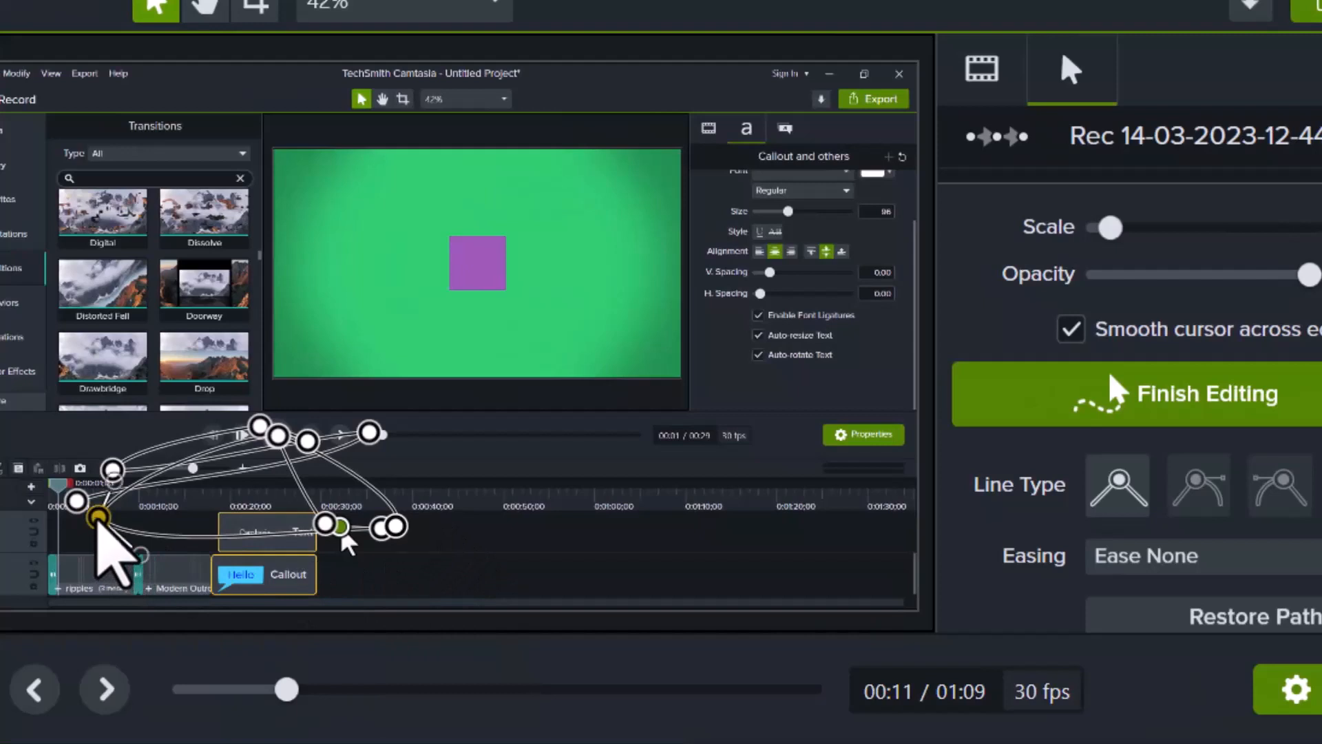
Move a cursor path point near the start of the recorded timeline, stretch its curve handle, and delete the neighboring point.
left_click_drag(98, 517, 134, 539)
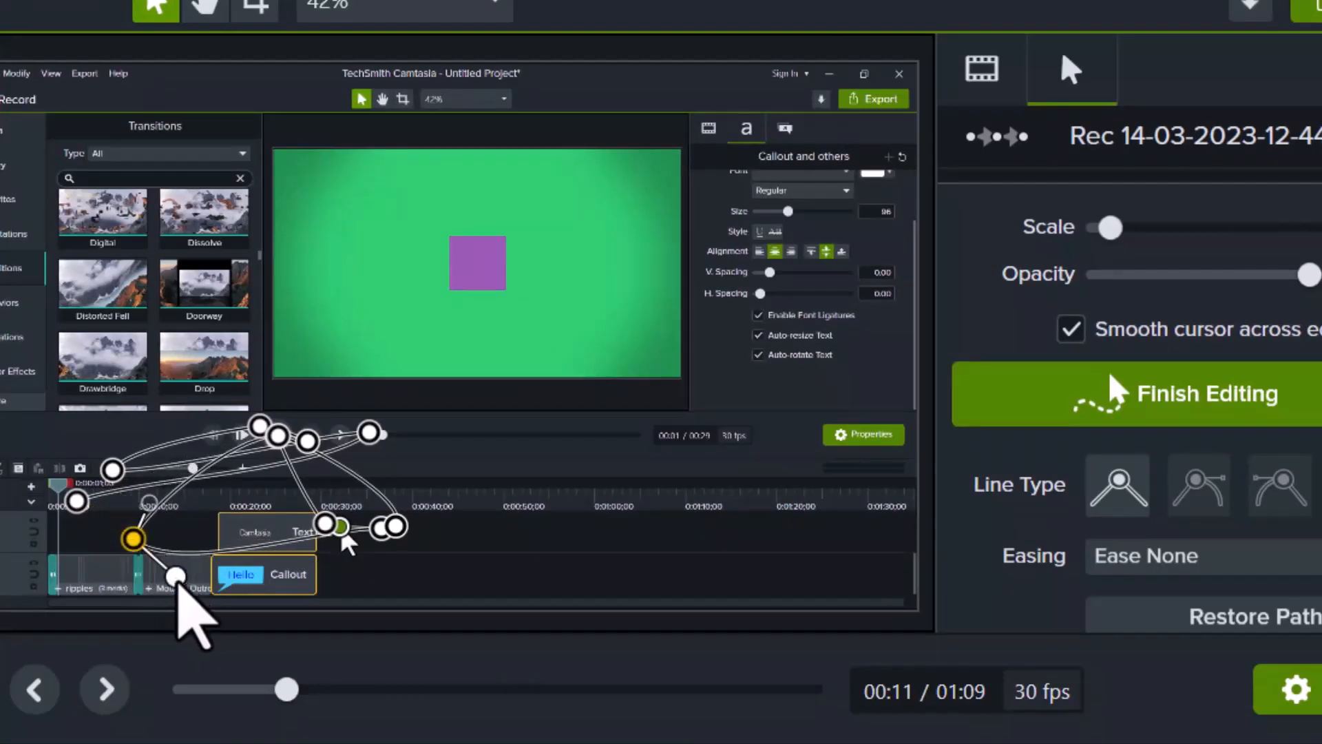
left_click_drag(176, 578, 275, 585)
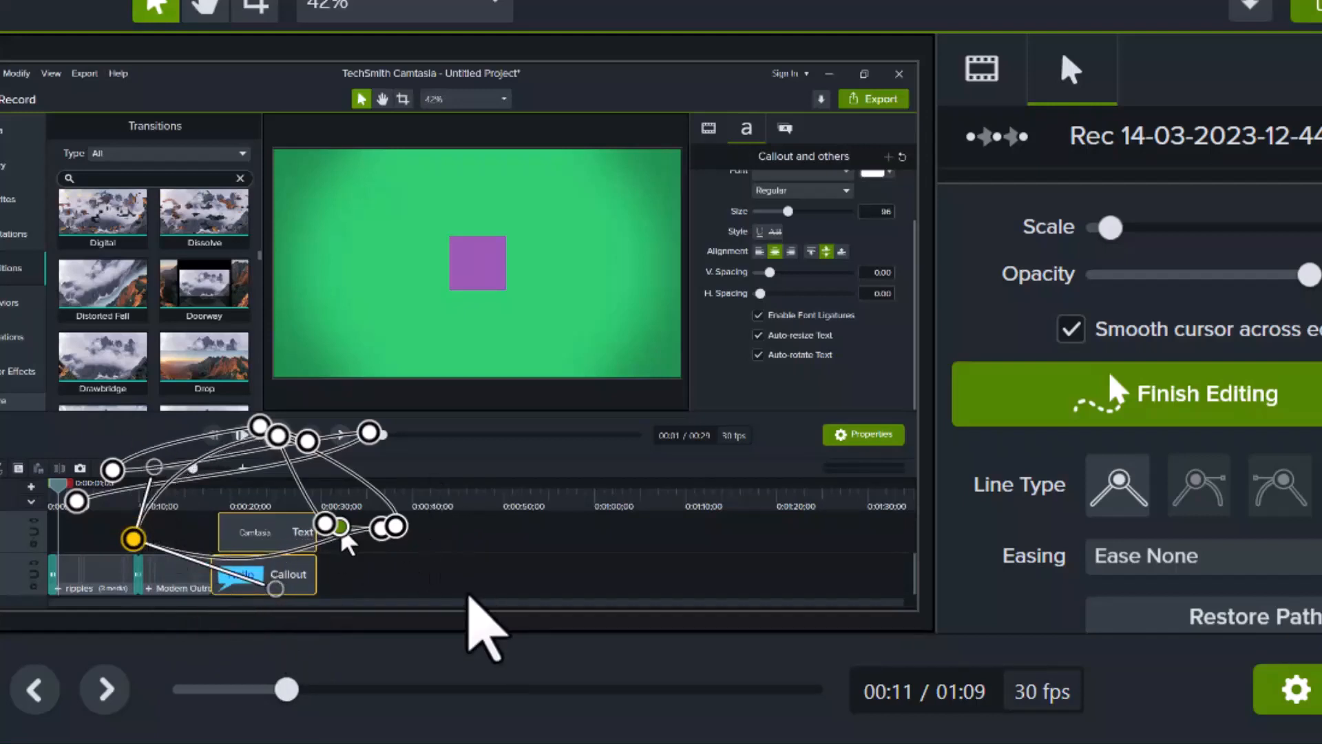
double_click(79, 501)
key("Delete")
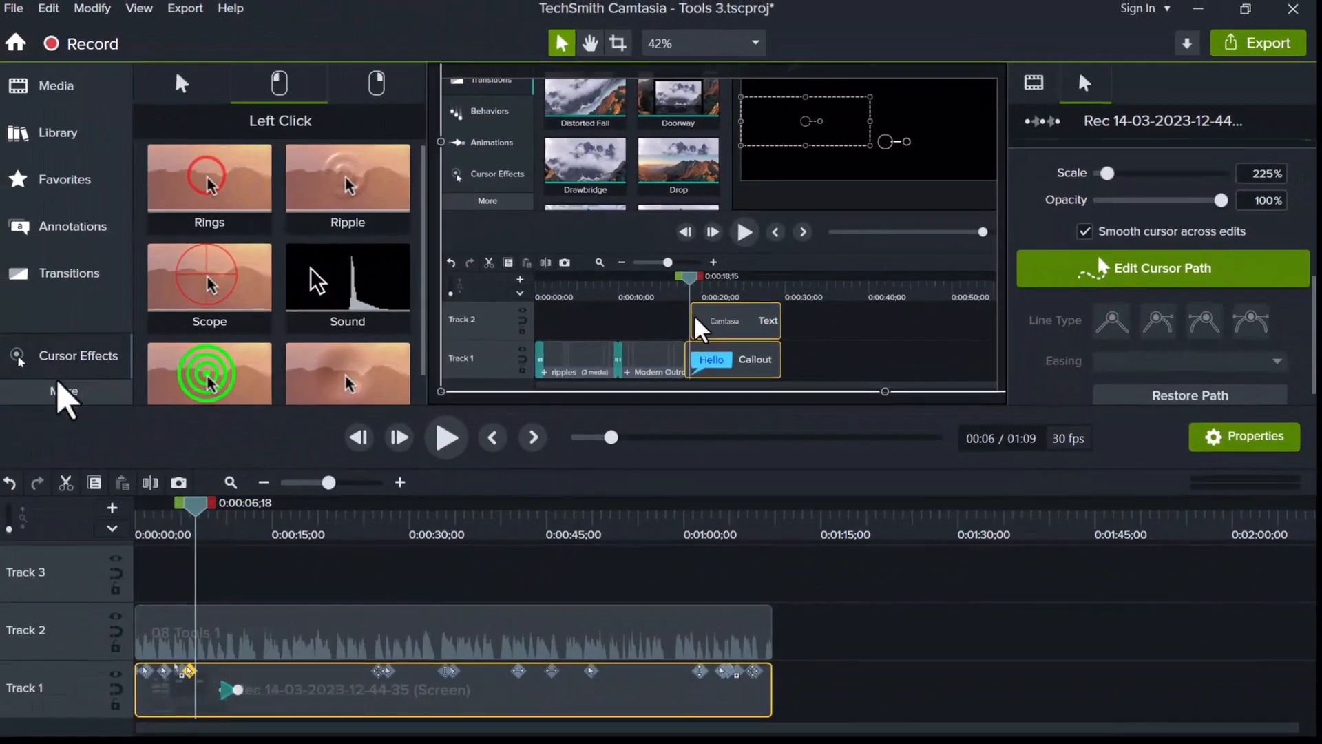
Apply the Fade In and Fade Out audio effects to the 08 Tools 1 clip on Track 2.
left_click(64, 400)
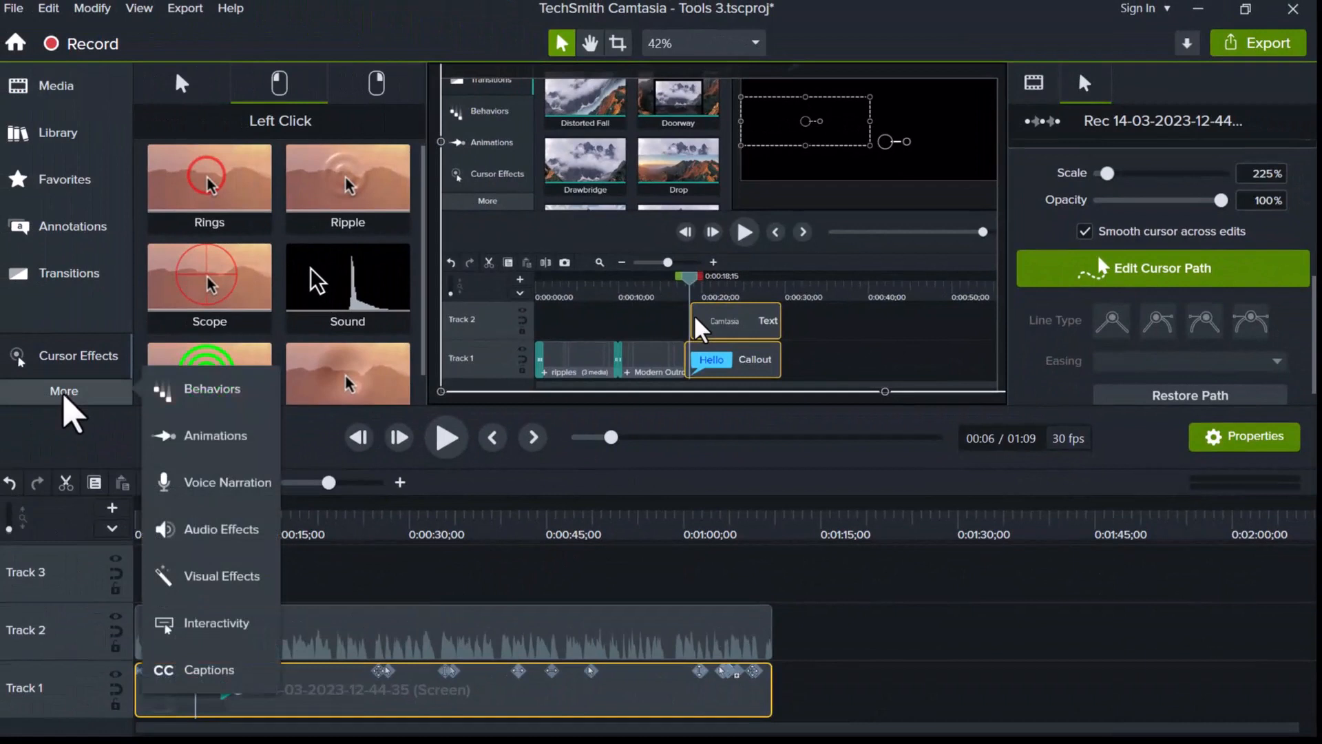
left_click(209, 538)
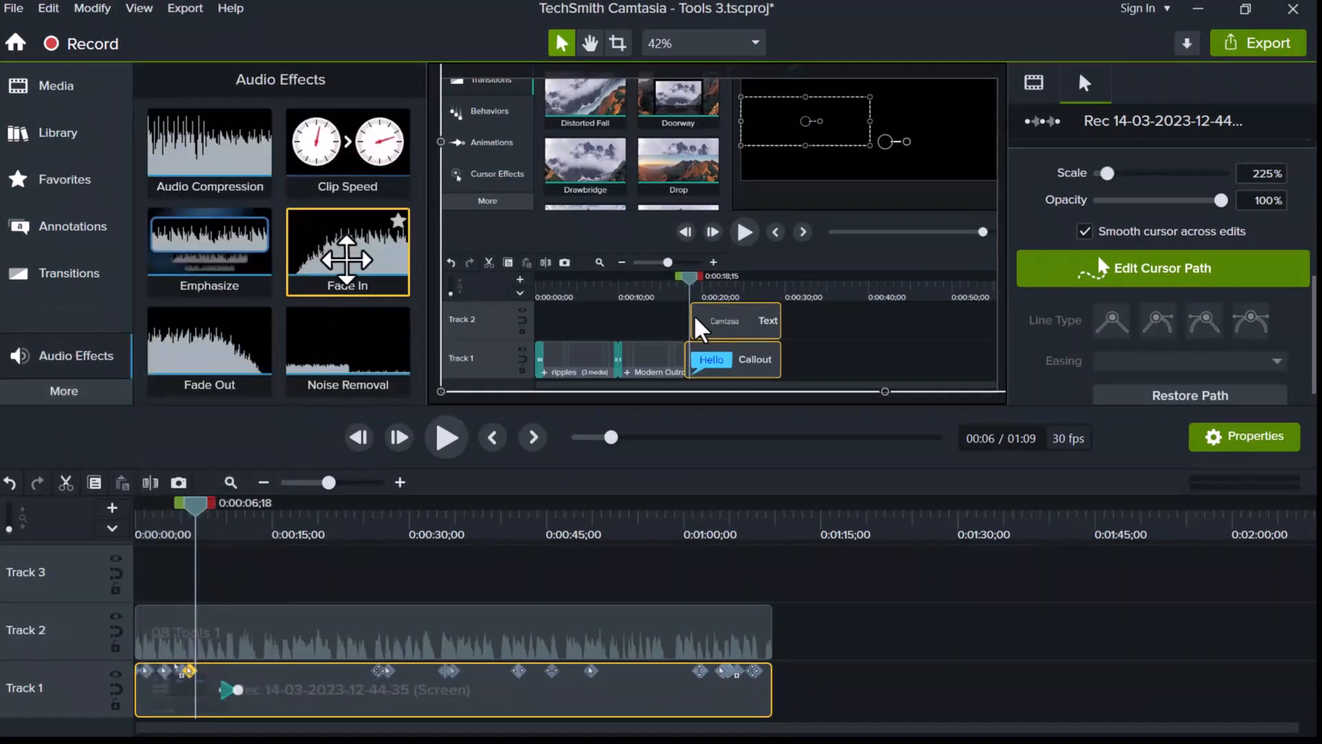
left_click_drag(303, 333, 171, 620)
left_click_drag(199, 345, 730, 650)
Apply Audio Compression to the 08 Tools 1 clip on Track 2 and set its volume variation to High.
left_click_drag(192, 139, 369, 629)
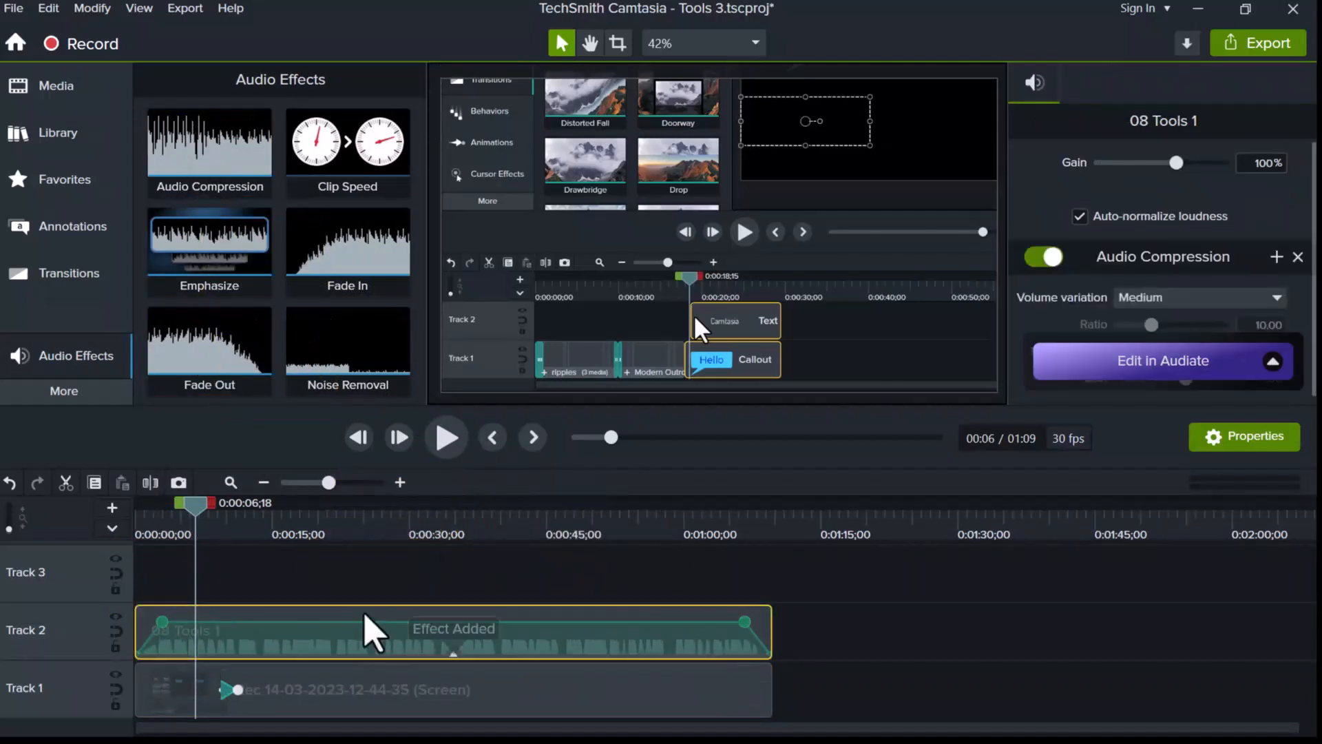
left_click(1276, 298)
left_click(1143, 346)
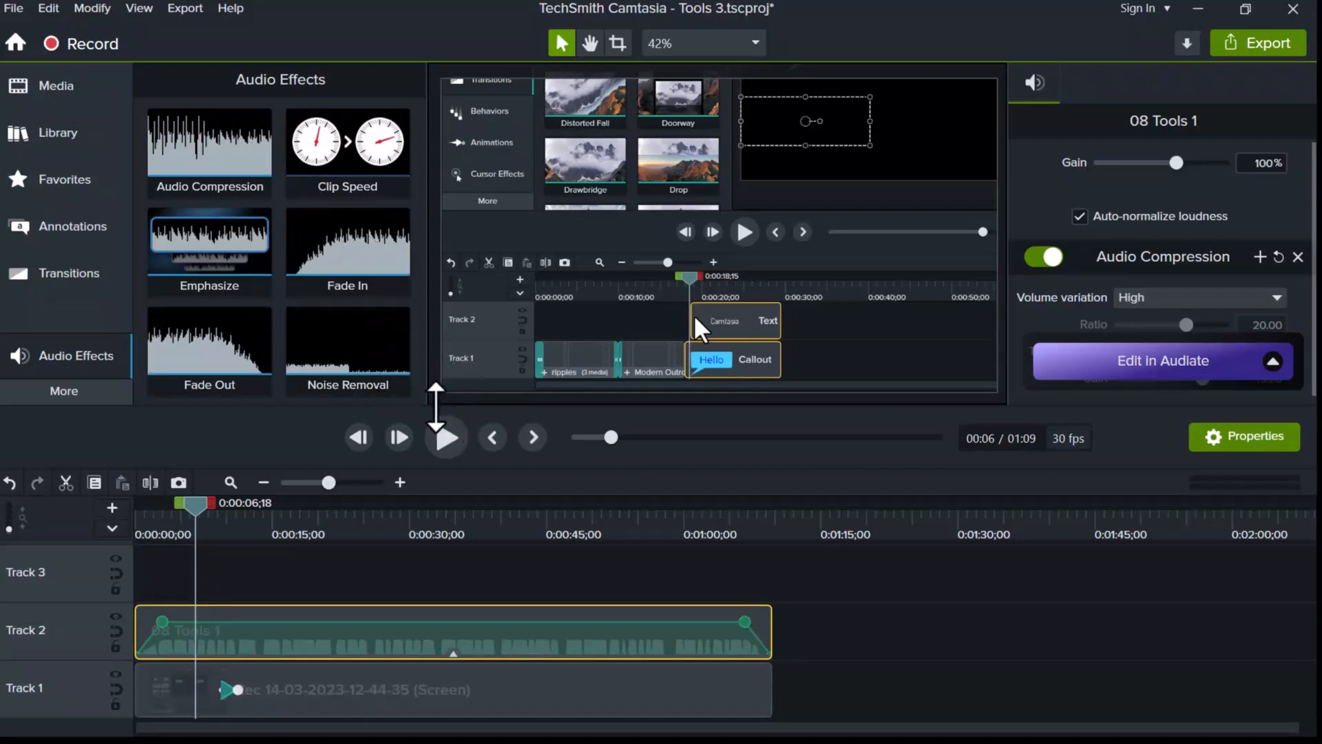
Apply the Motion Blur visual effect to the Track 1 screen recording and play it back from 0:00:08;12.
left_click_drag(435, 407, 442, 486)
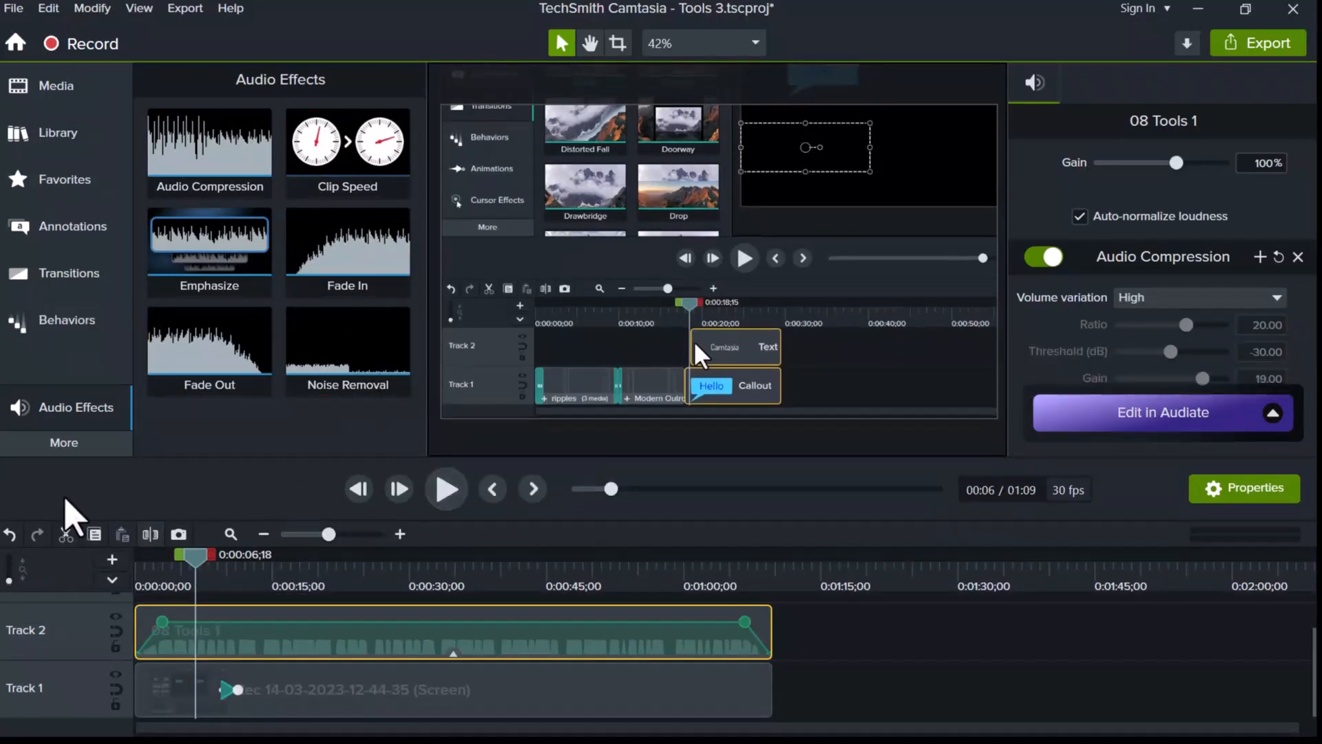
left_click(73, 469)
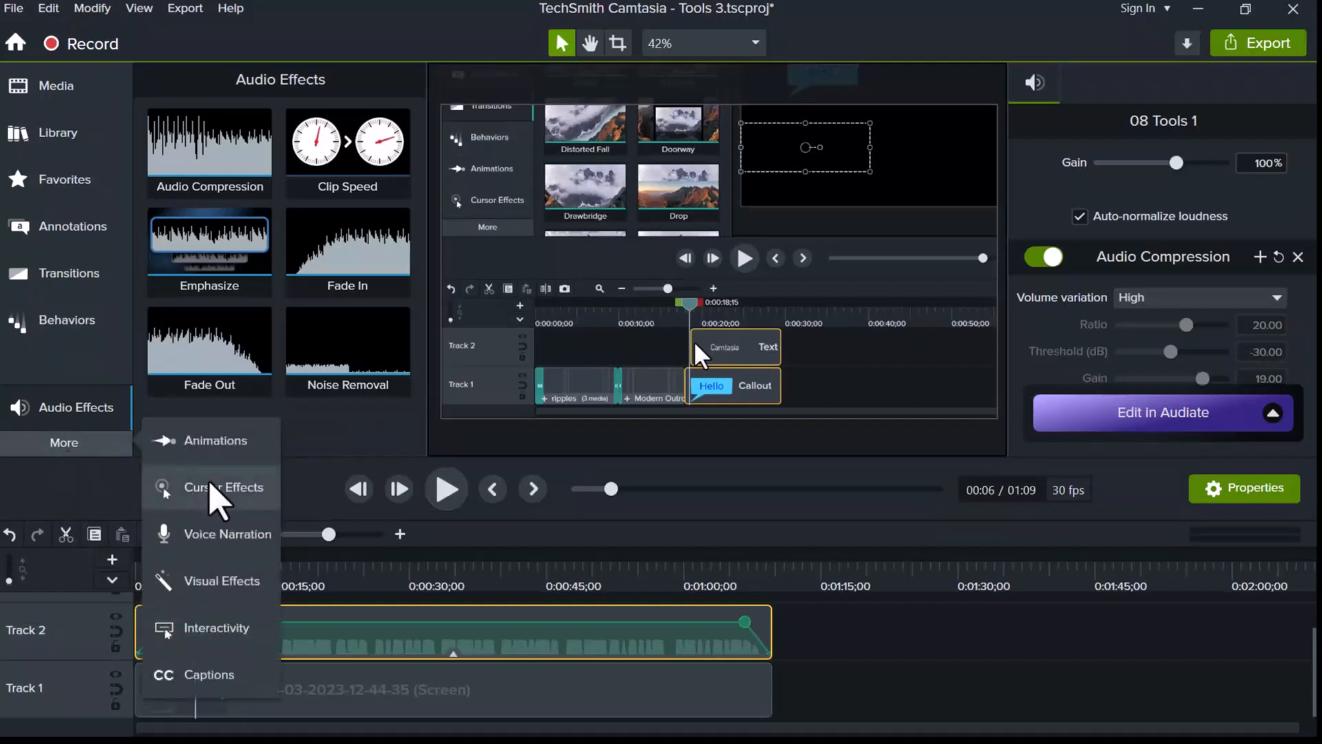
left_click(224, 582)
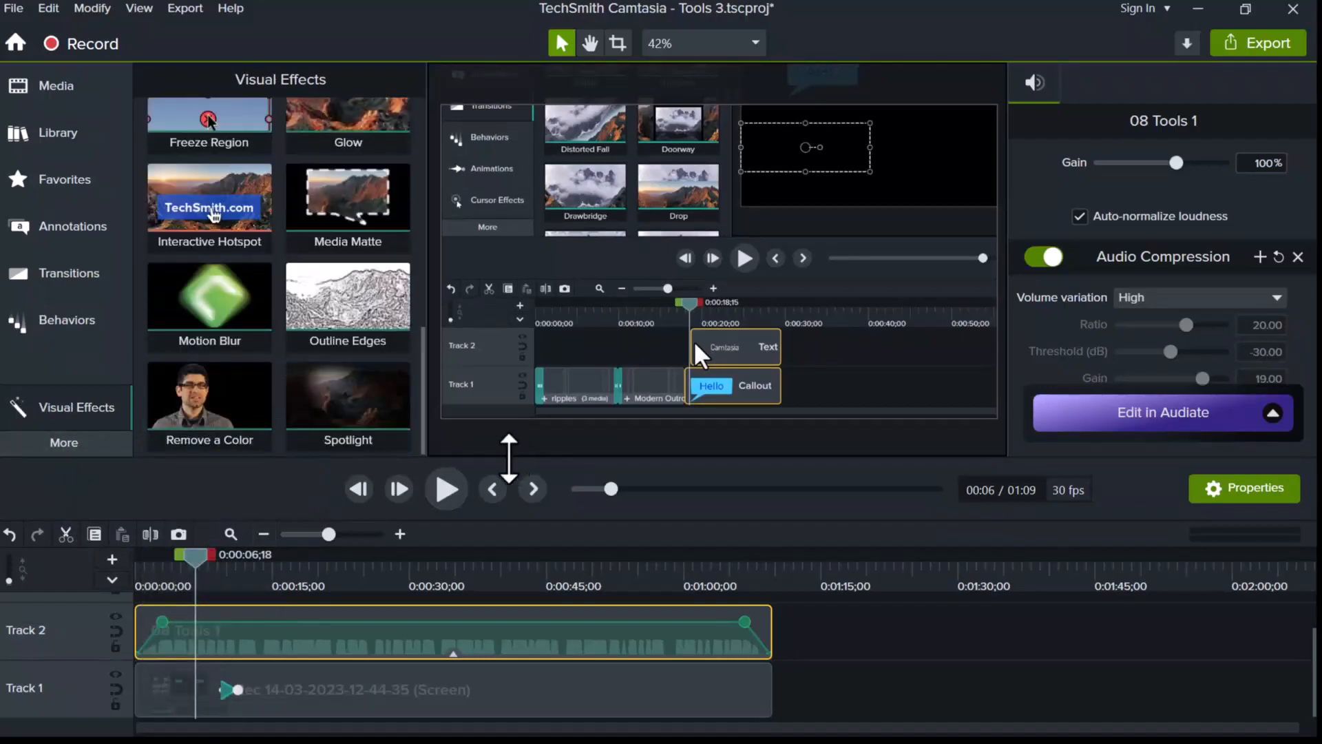
left_click_drag(197, 570, 236, 570)
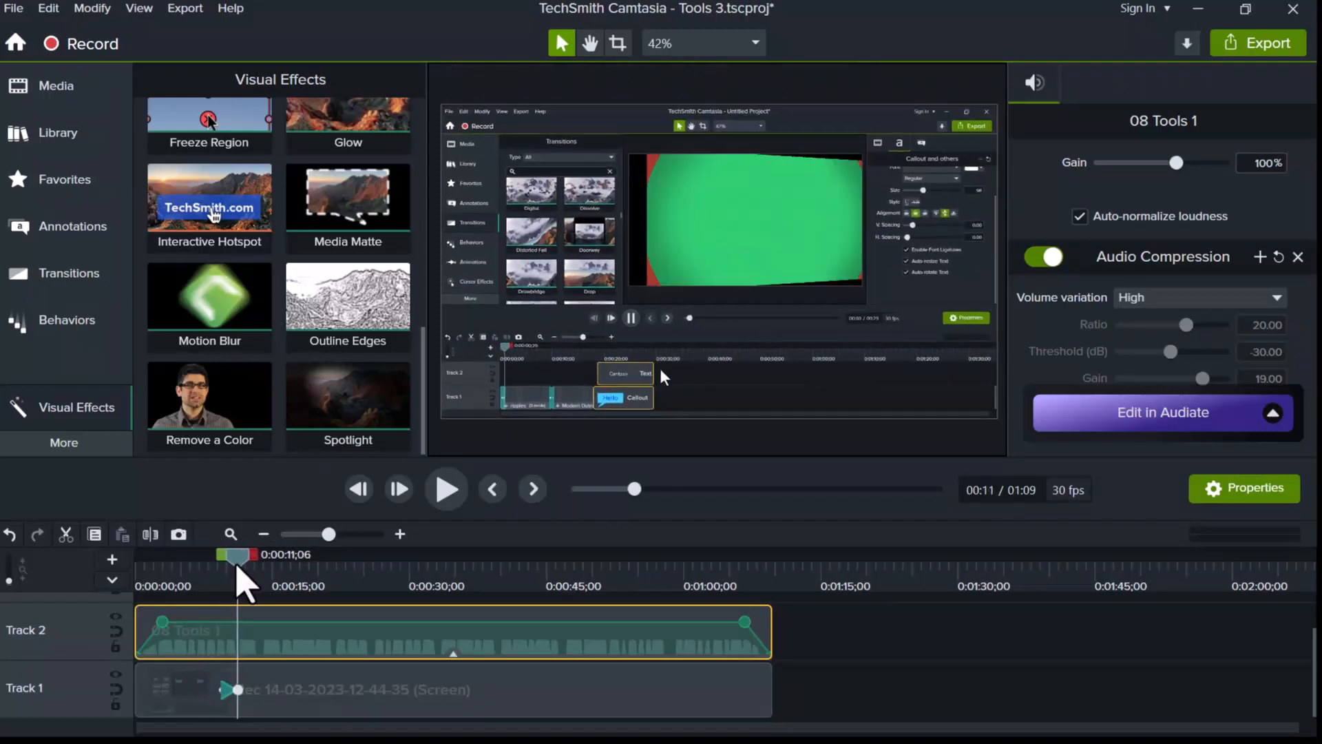
left_click_drag(227, 303, 241, 692)
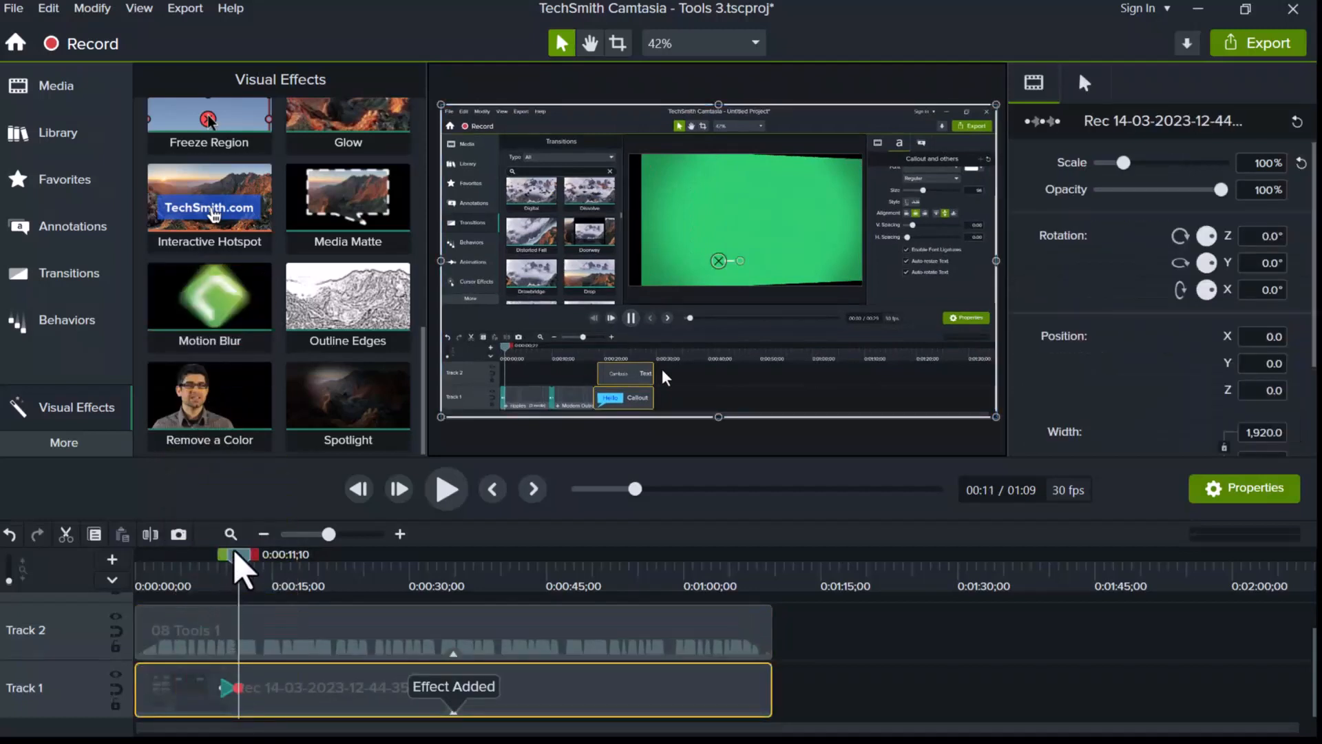
left_click_drag(231, 561, 212, 558)
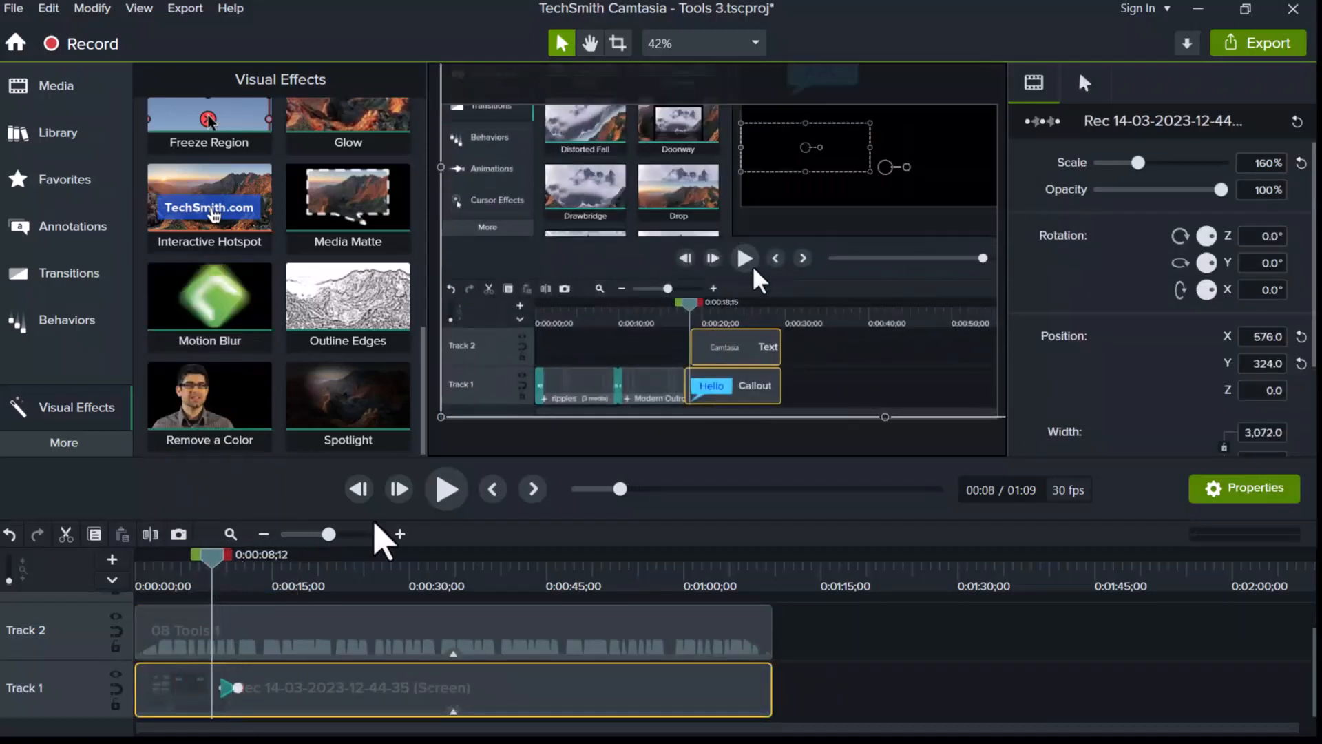
left_click(440, 495)
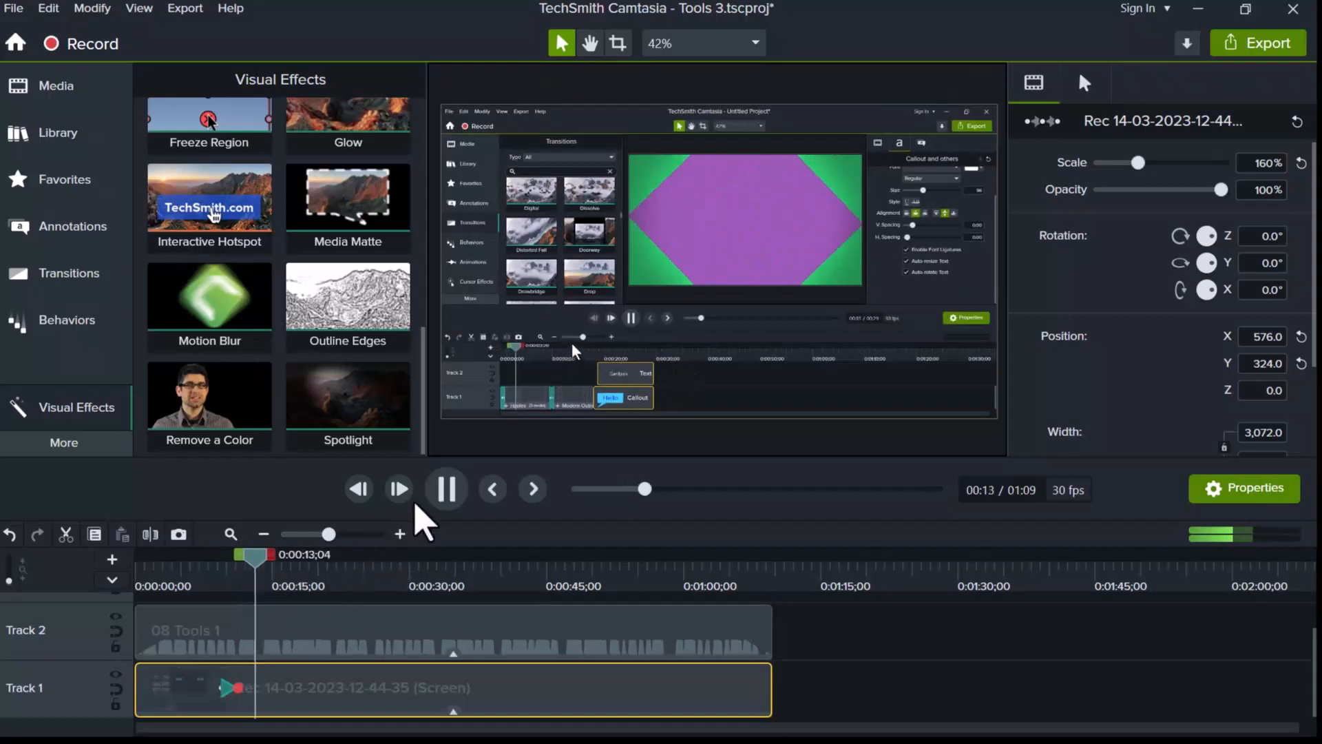
left_click(446, 489)
Apply Remove a Color to the Track 1 screen recording and sample the green in the preview at 0:00:11;07.
left_click_drag(254, 400, 288, 696)
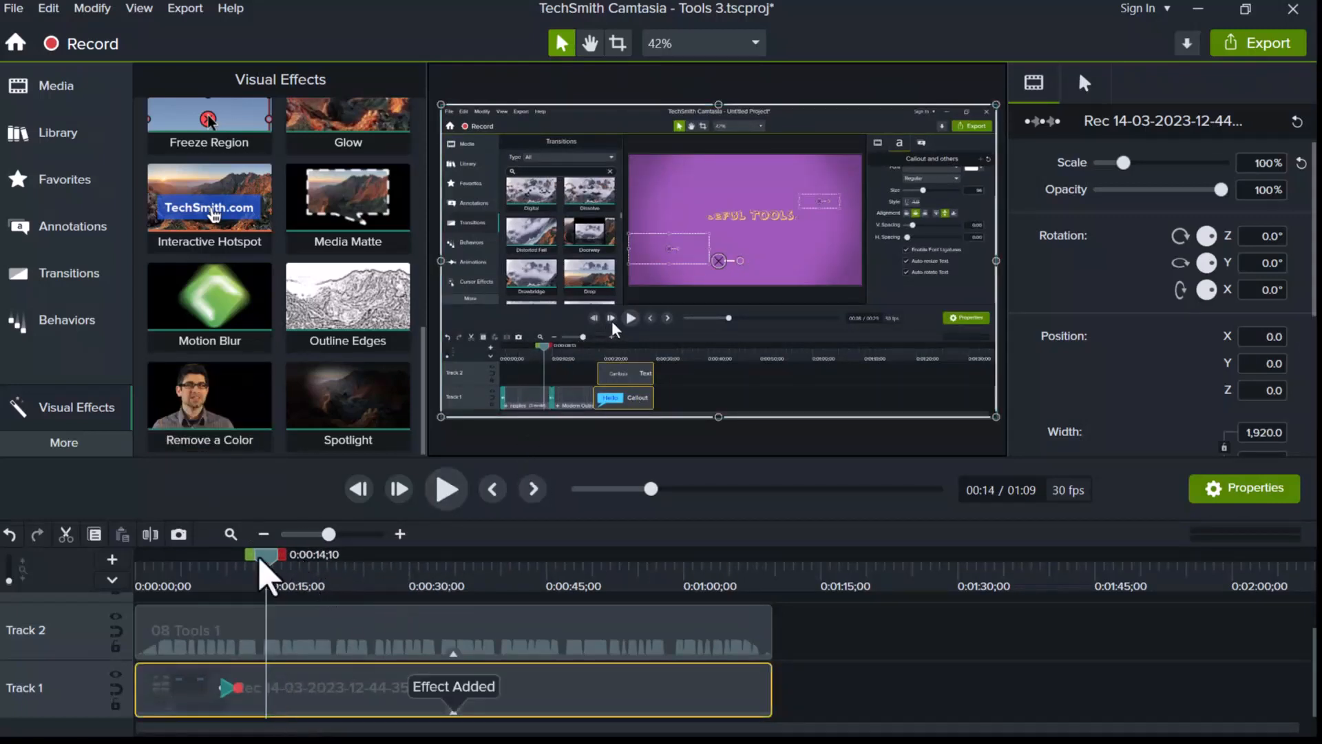
left_click_drag(261, 559, 236, 561)
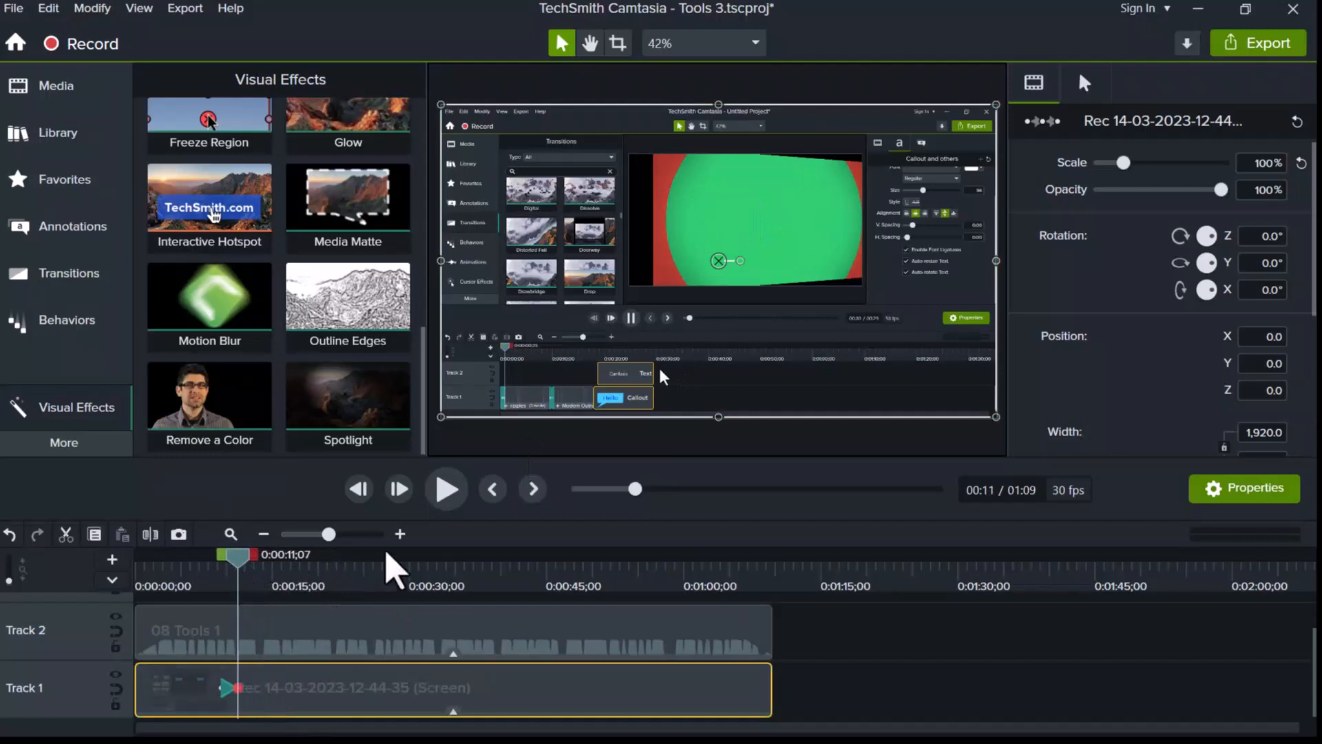
scroll(1185, 369, "down", 5)
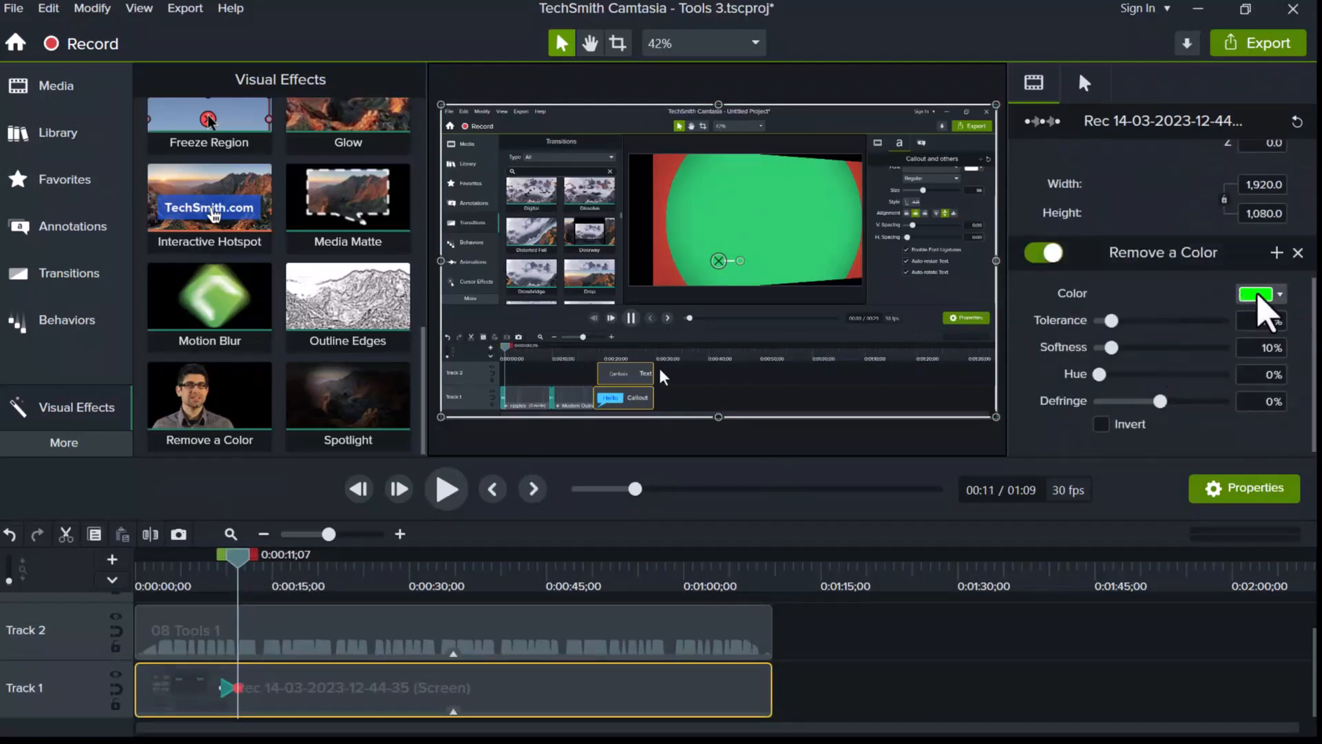
left_click(1257, 296)
left_click(1274, 346)
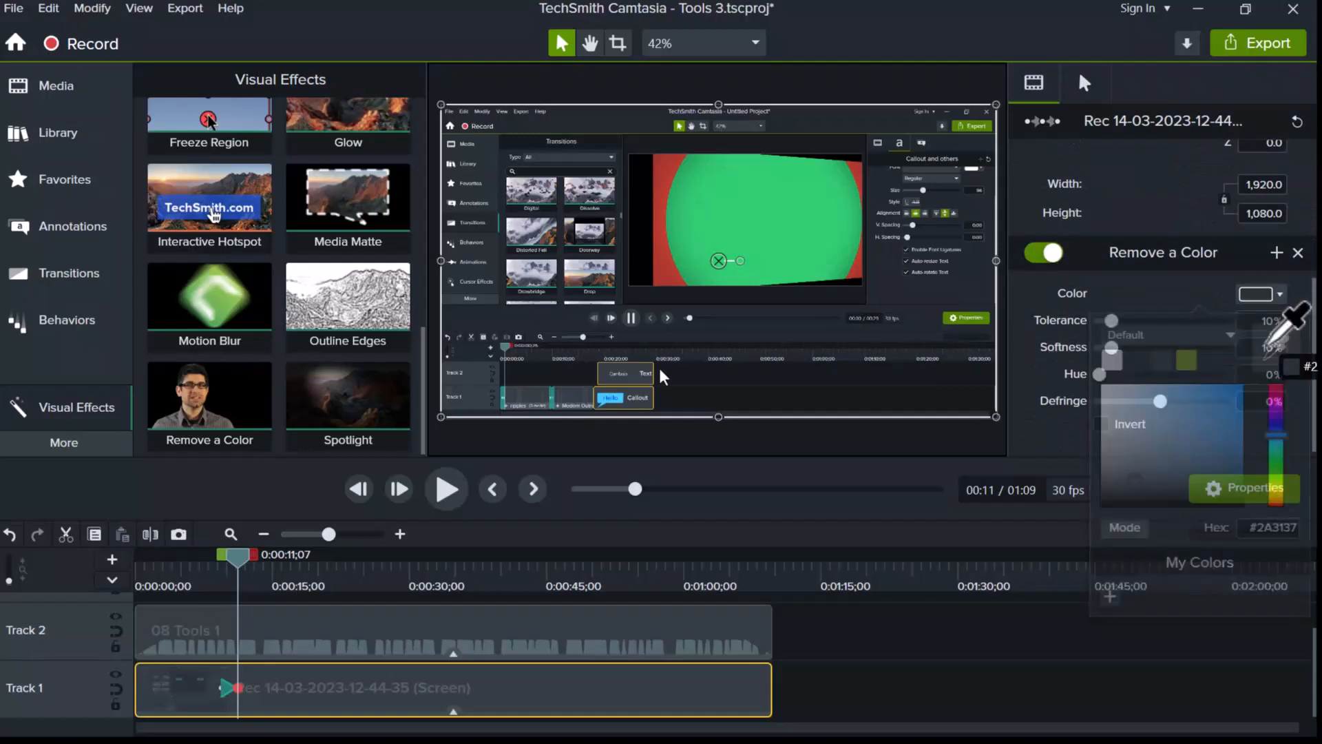
left_click(825, 204)
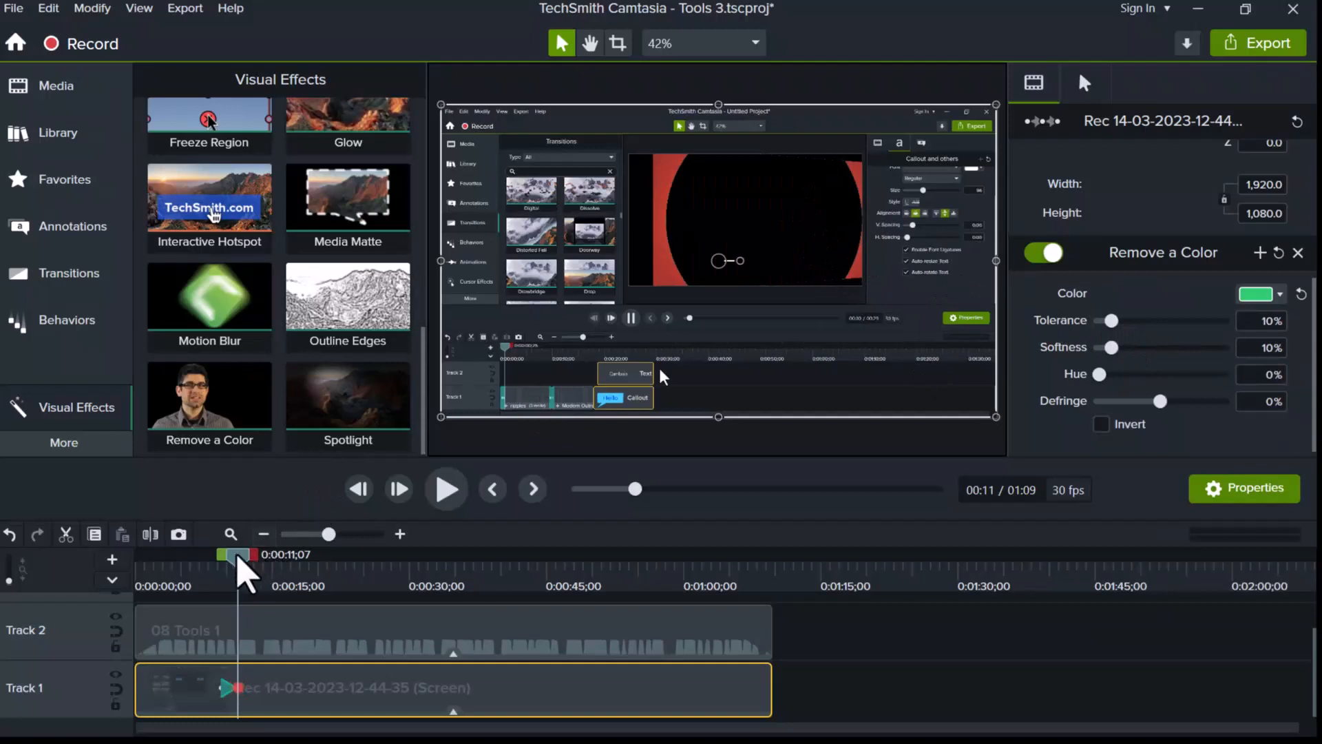
Change the Remove a Color setting to the purple background sampled from the preview at 0:00:14;21.
left_click_drag(237, 559, 268, 568)
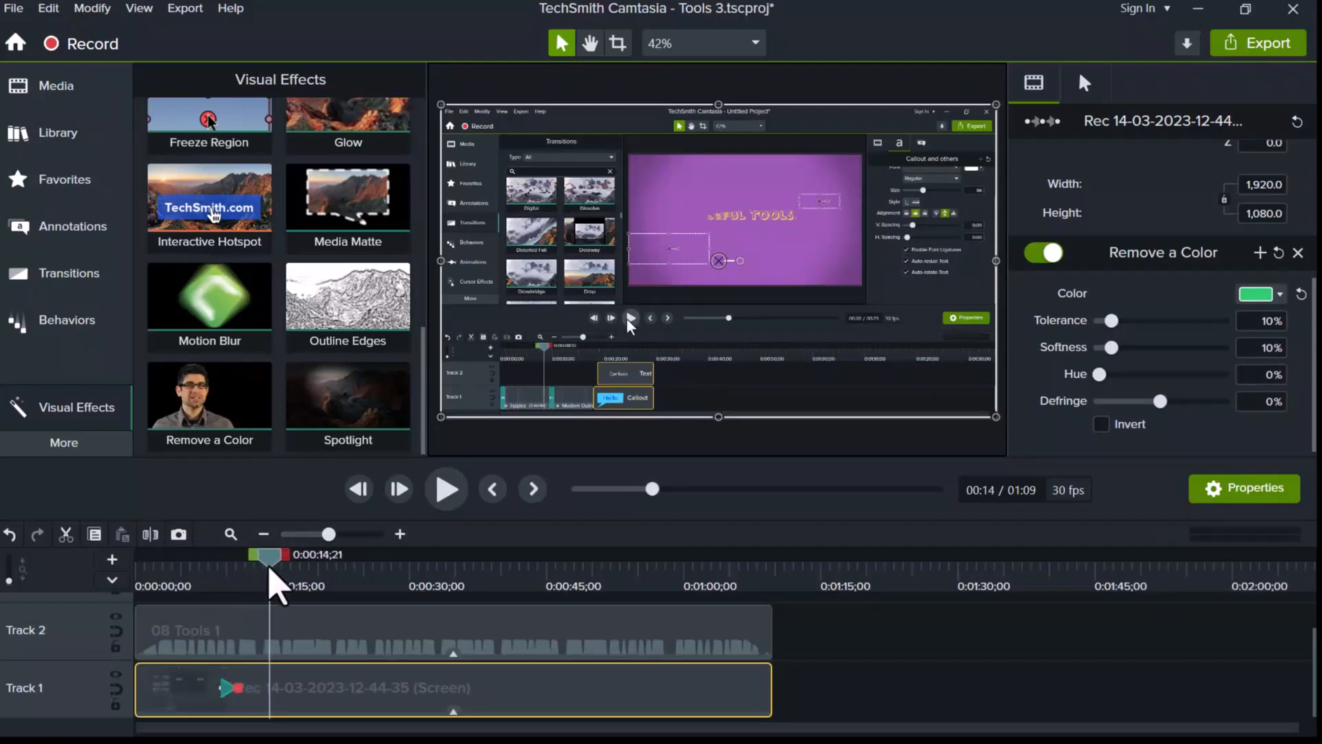
left_click(1255, 298)
left_click(1267, 358)
left_click(781, 241)
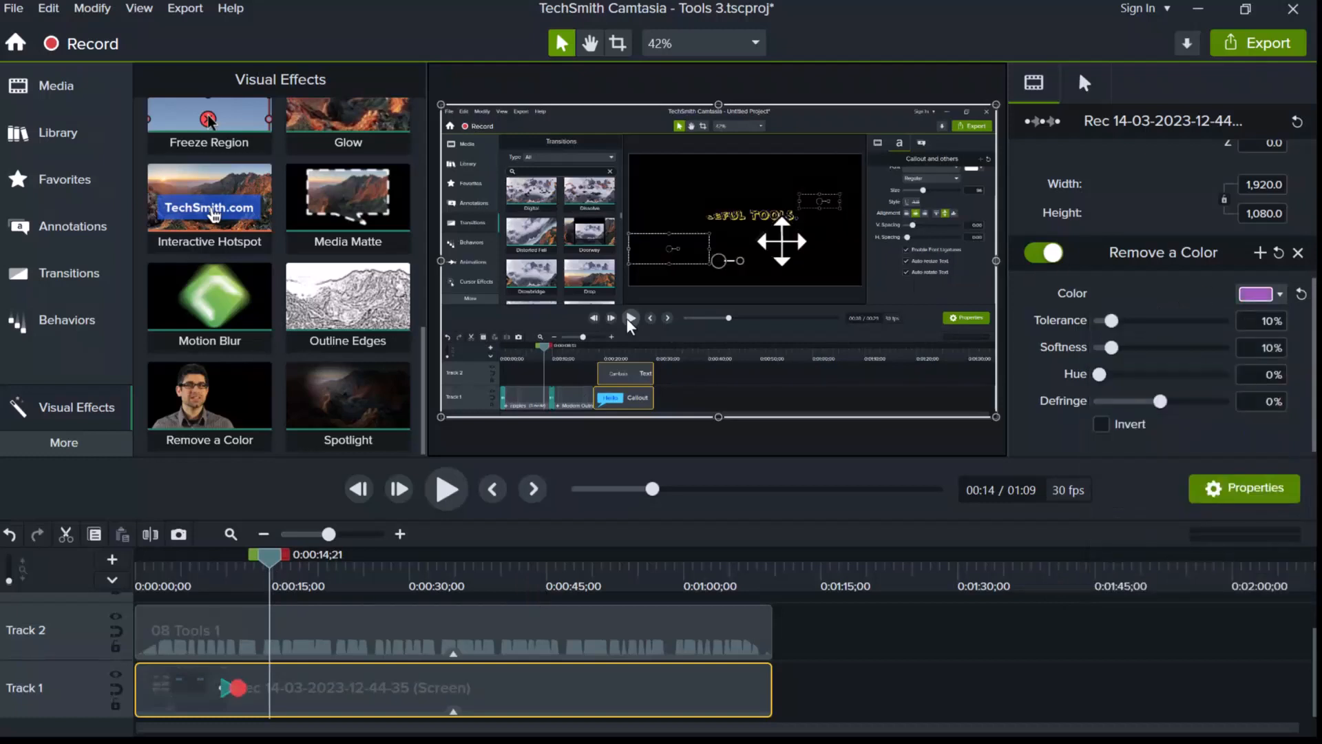
Examine the Voice Narration recording settings and the Interactivity options for adding a quiz.
left_click(79, 444)
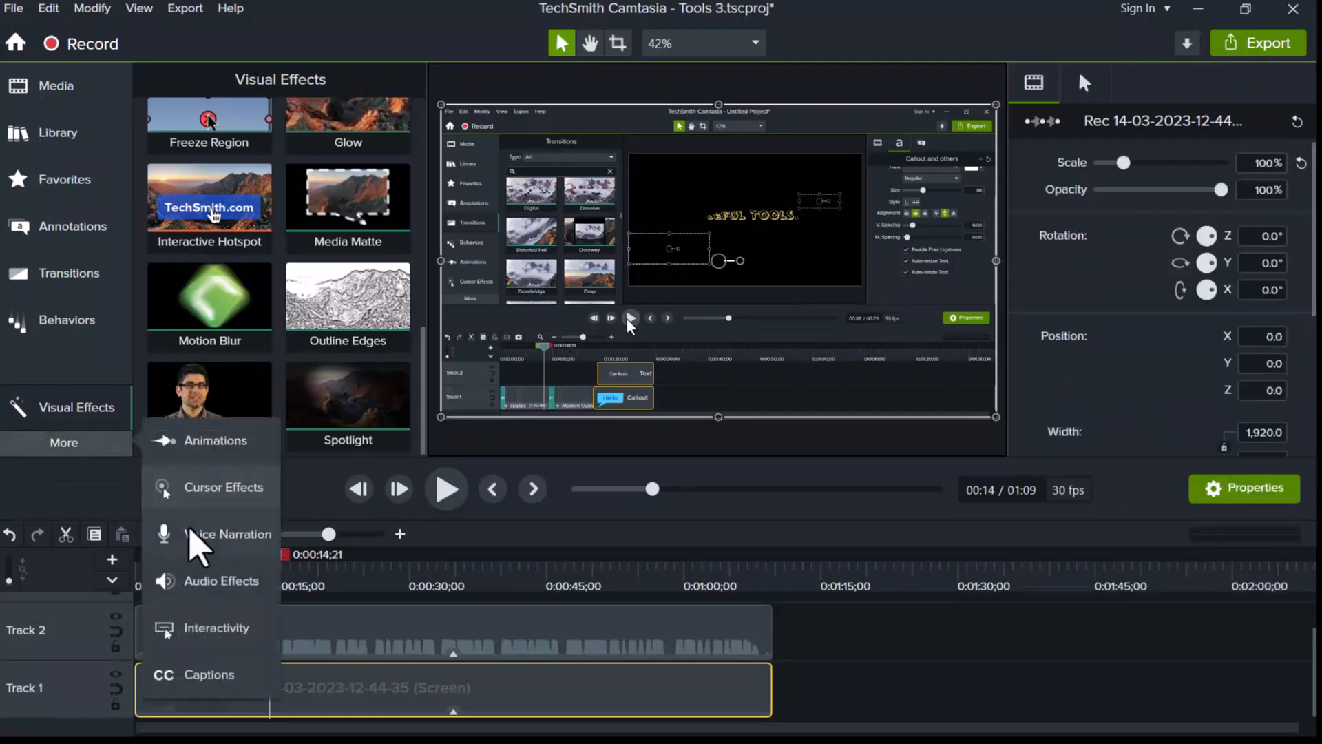
left_click(198, 544)
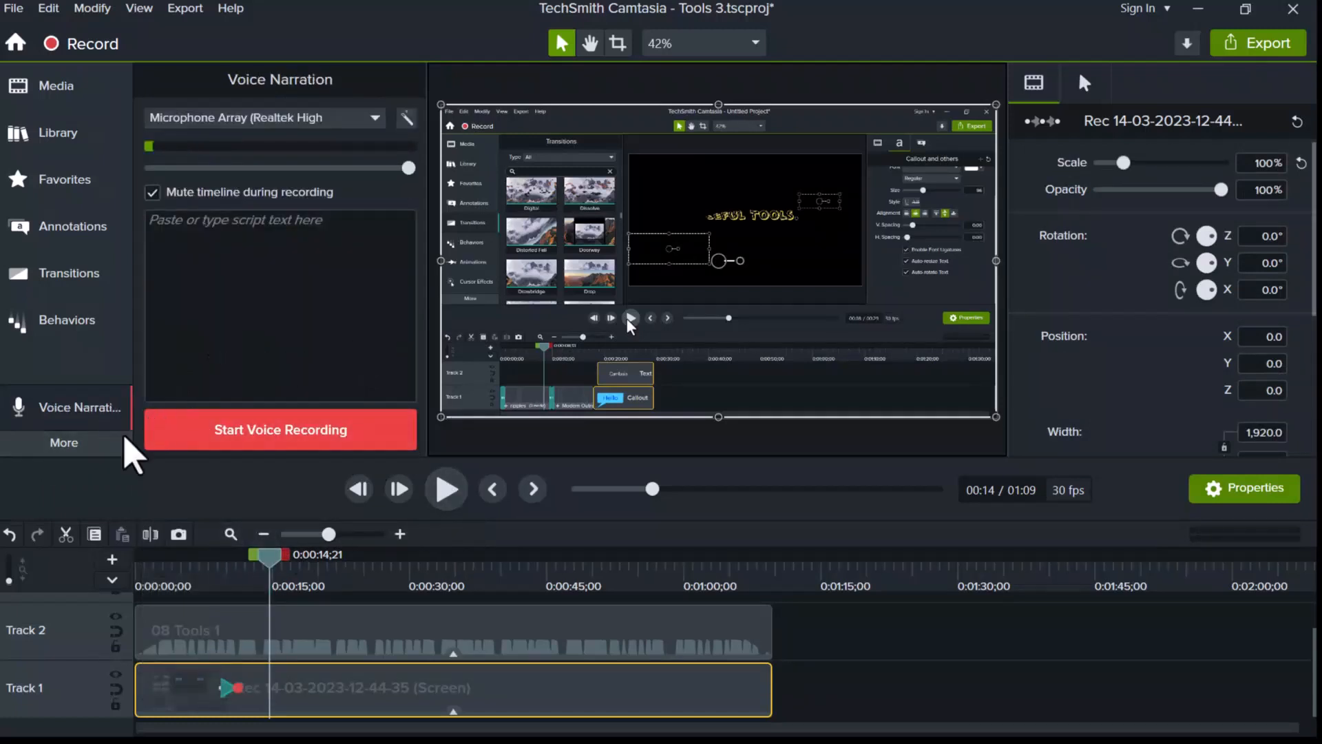
left_click(90, 446)
left_click(241, 628)
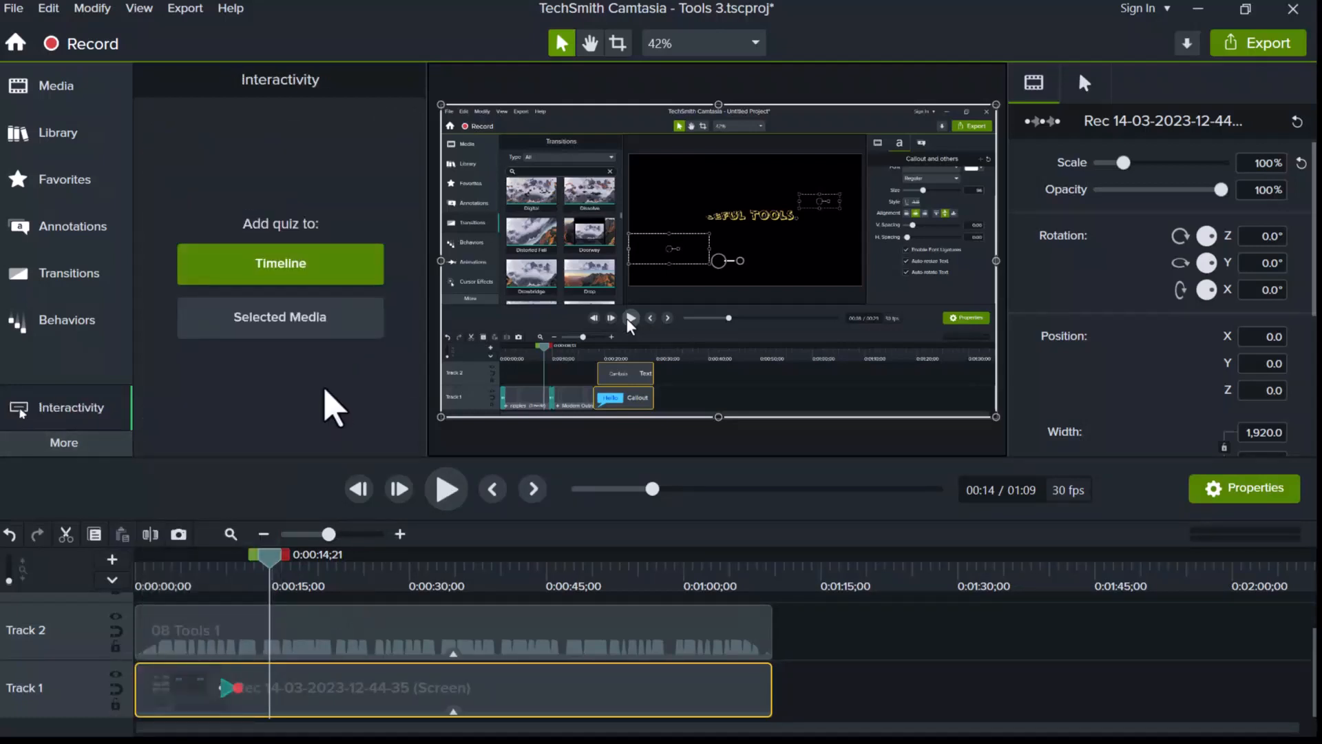
Add a blank caption at 0:00:14;21 on the timeline.
left_click(89, 454)
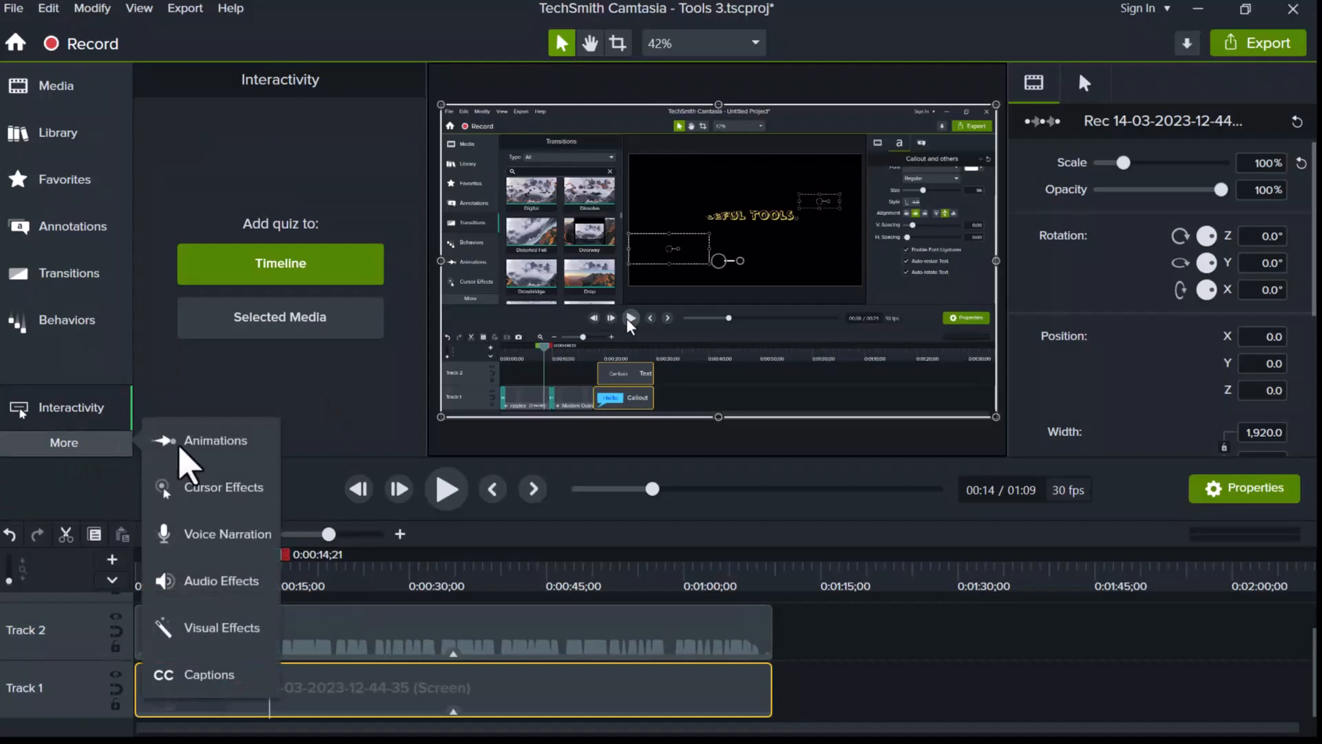
left_click(209, 679)
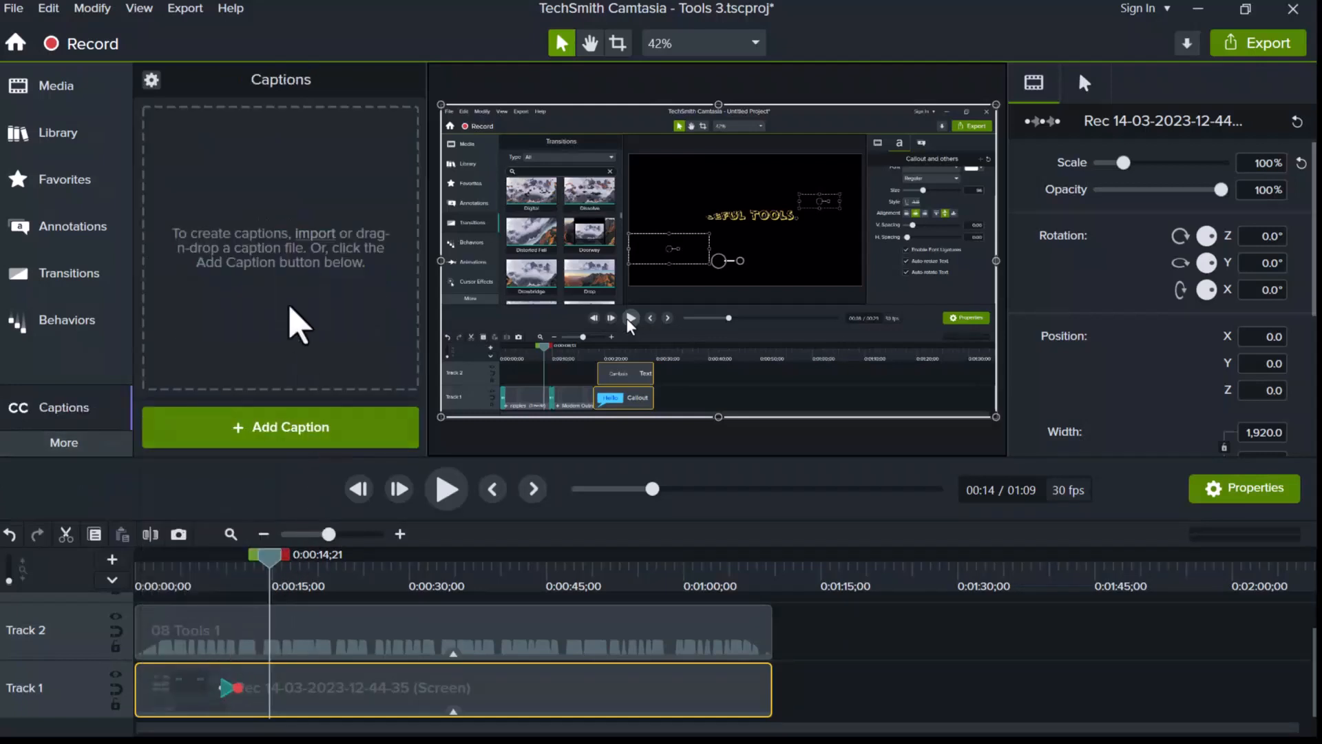
left_click(290, 428)
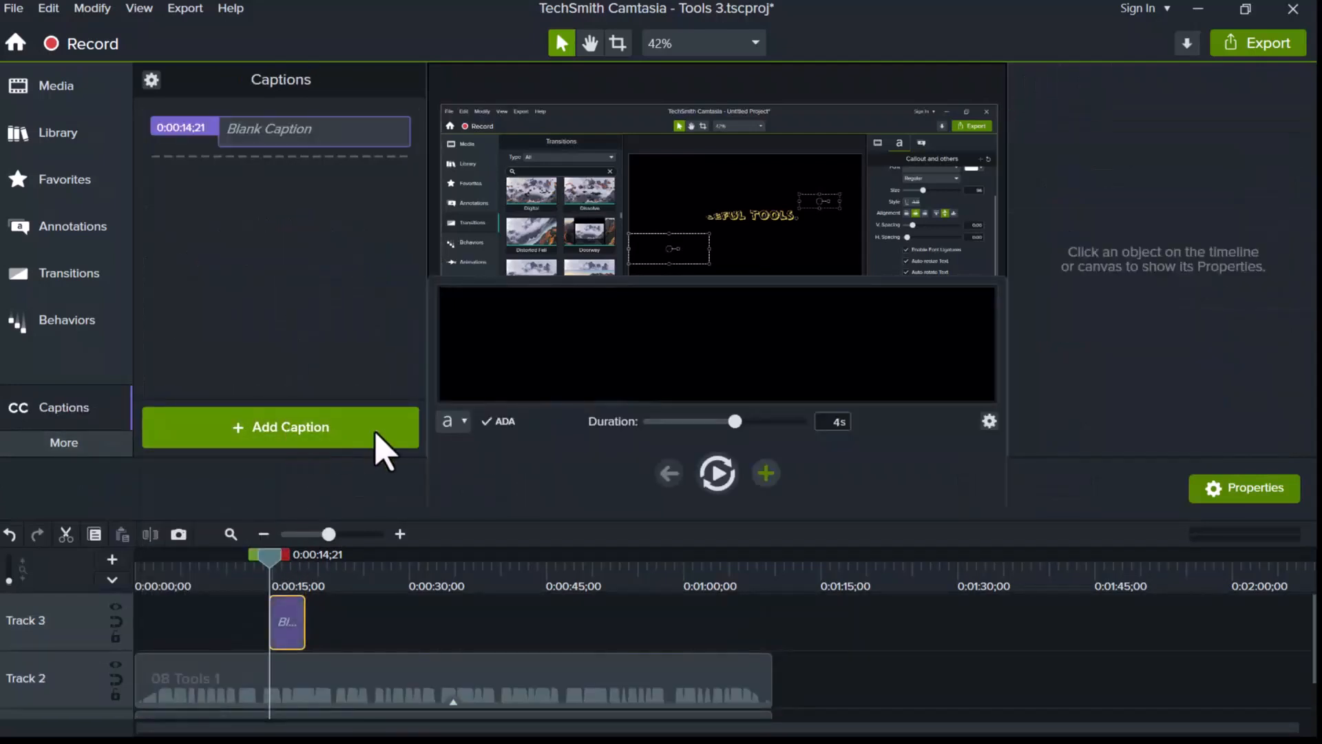